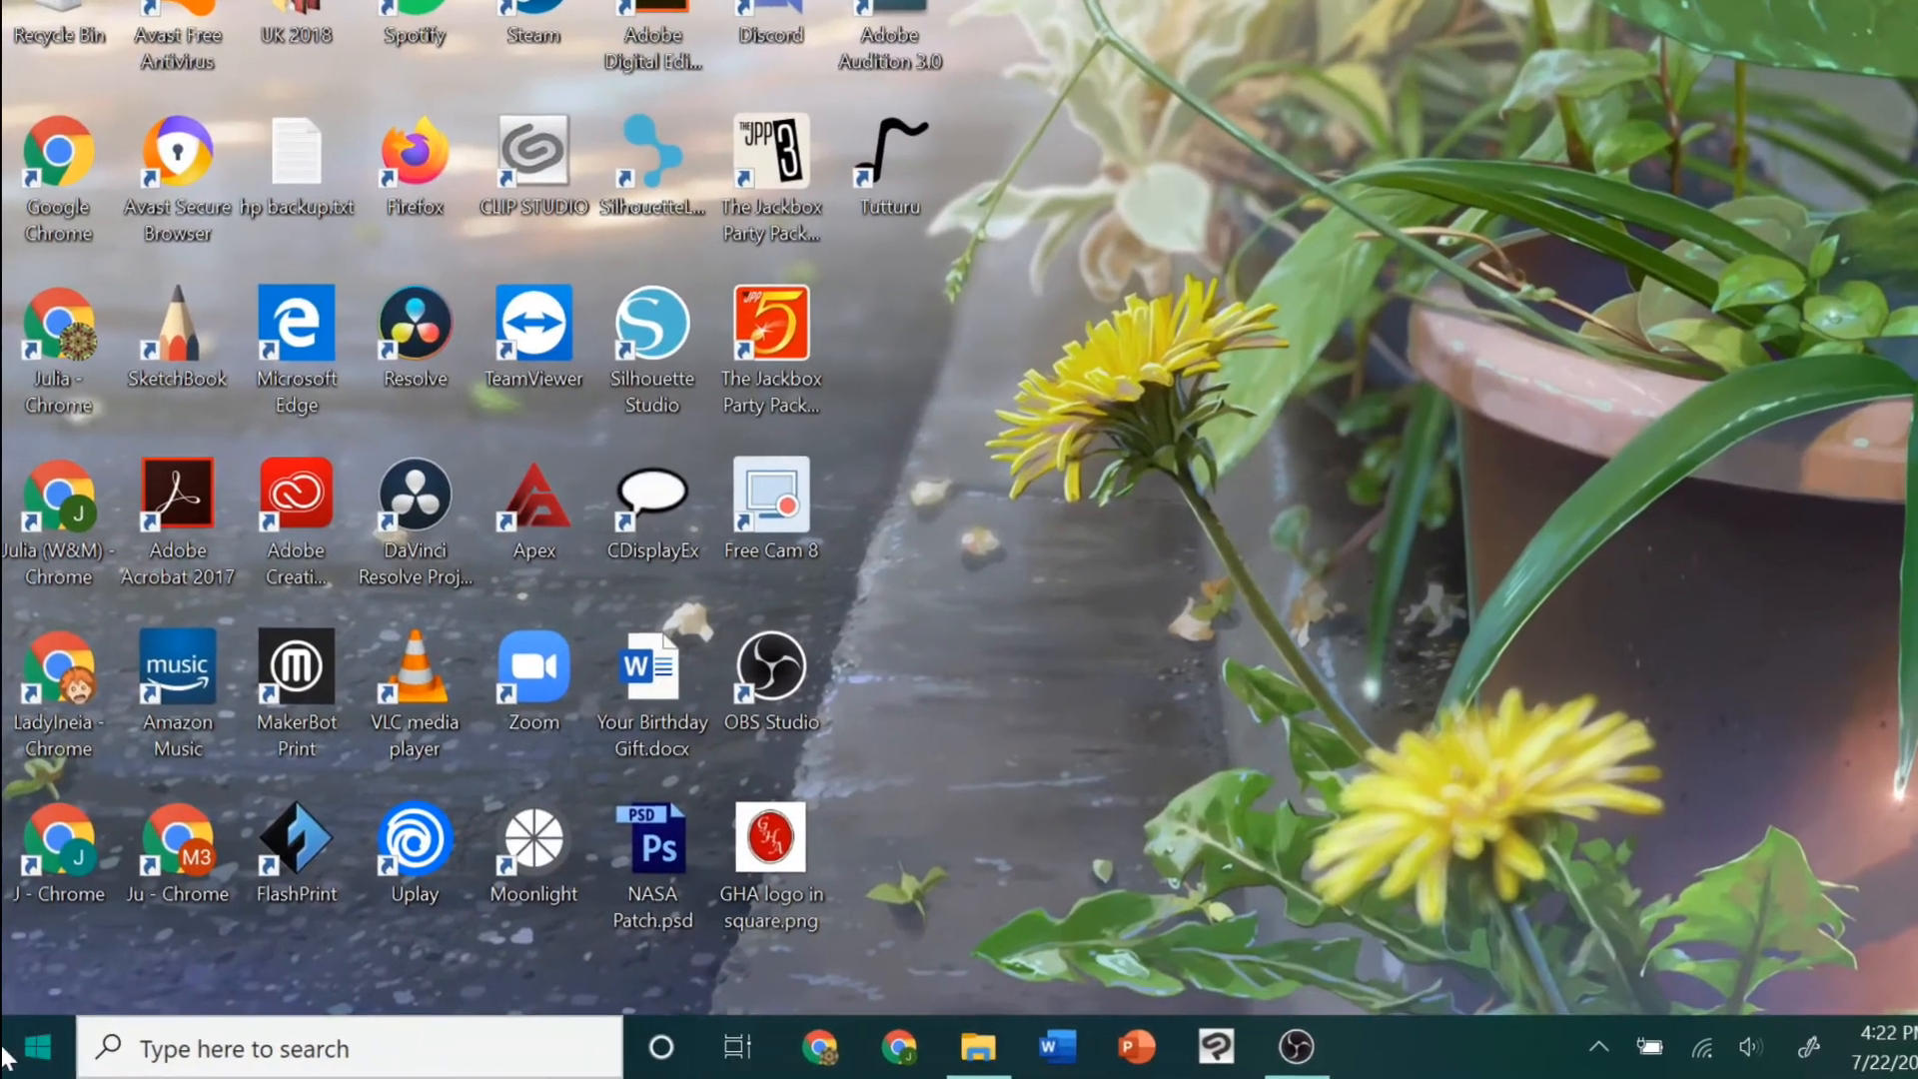
Launch the Photos app and switch to its Video Editor section
{"action": "left_click", "coordinate": [8, 1061]}
{"action": "type", "text": "photos"}
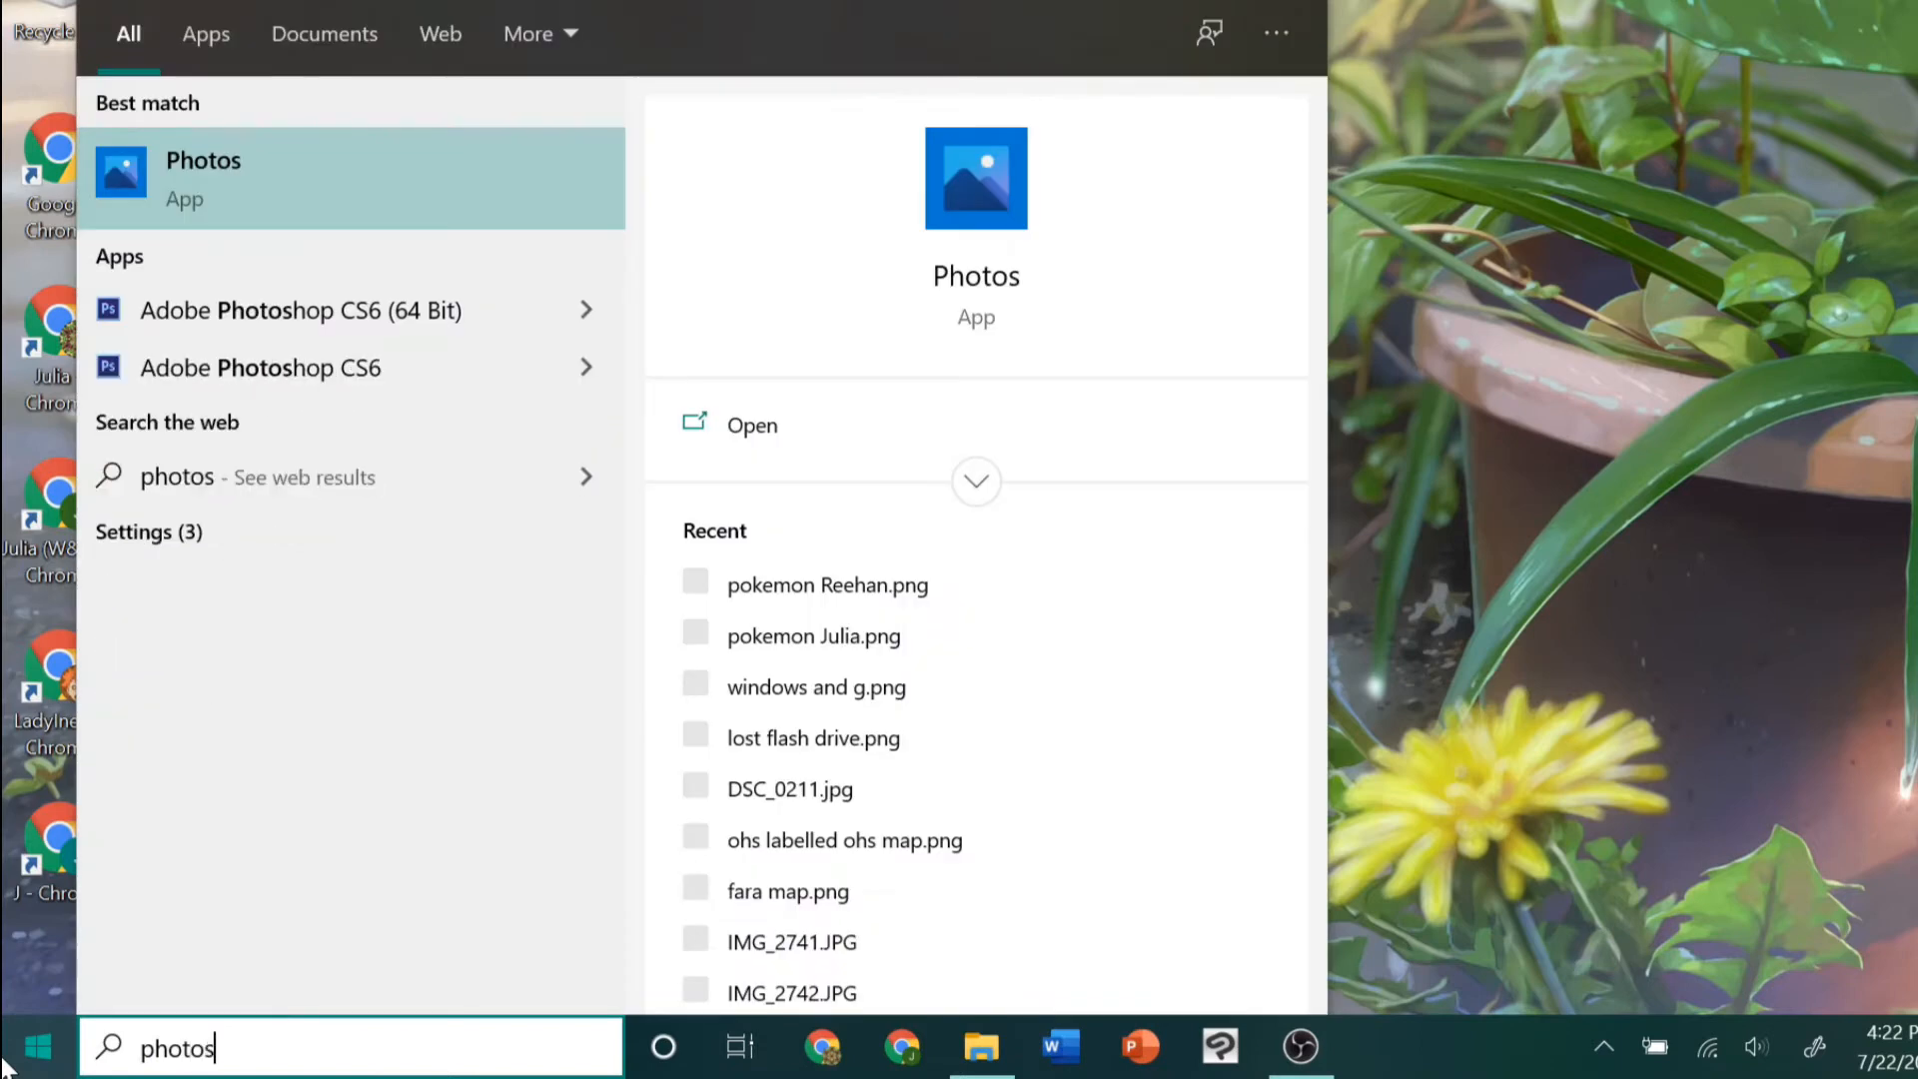
{"action": "left_click", "coordinate": [285, 160]}
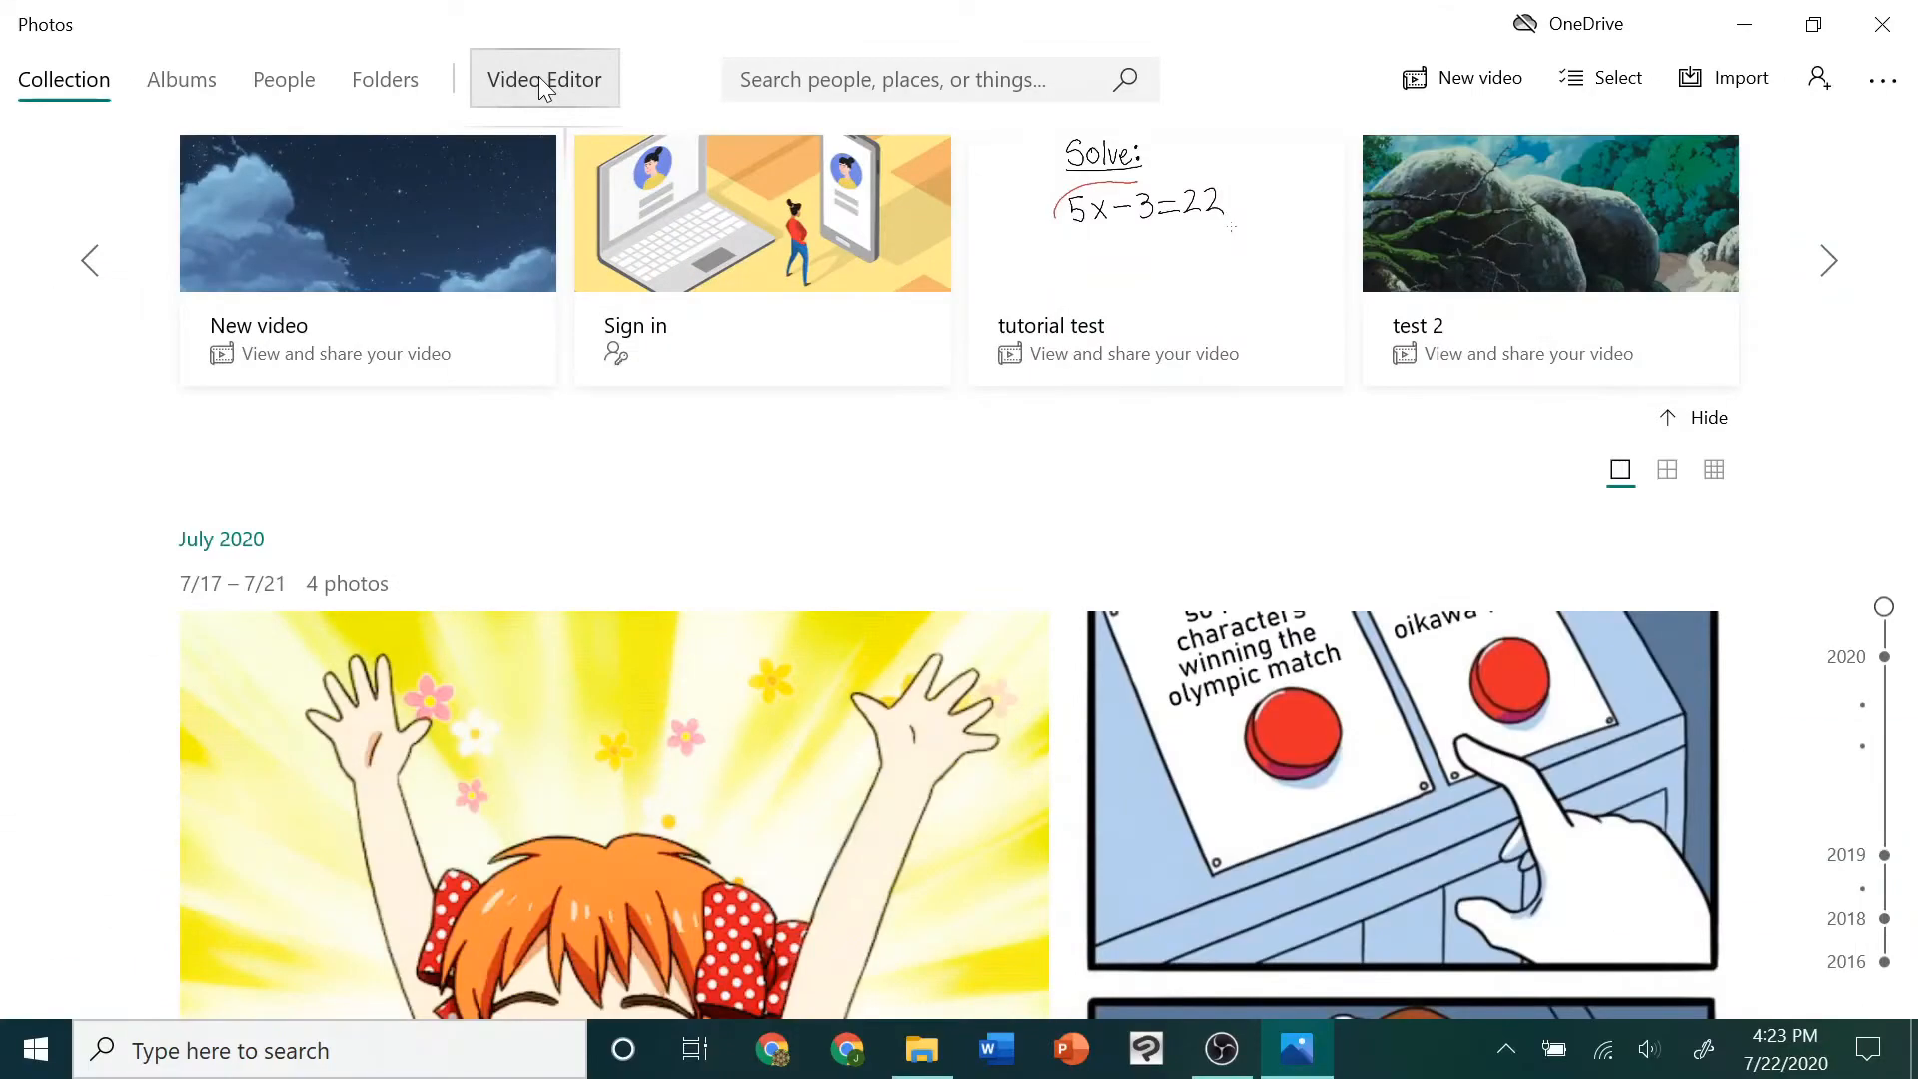
{"action": "left_click", "coordinate": [538, 76]}
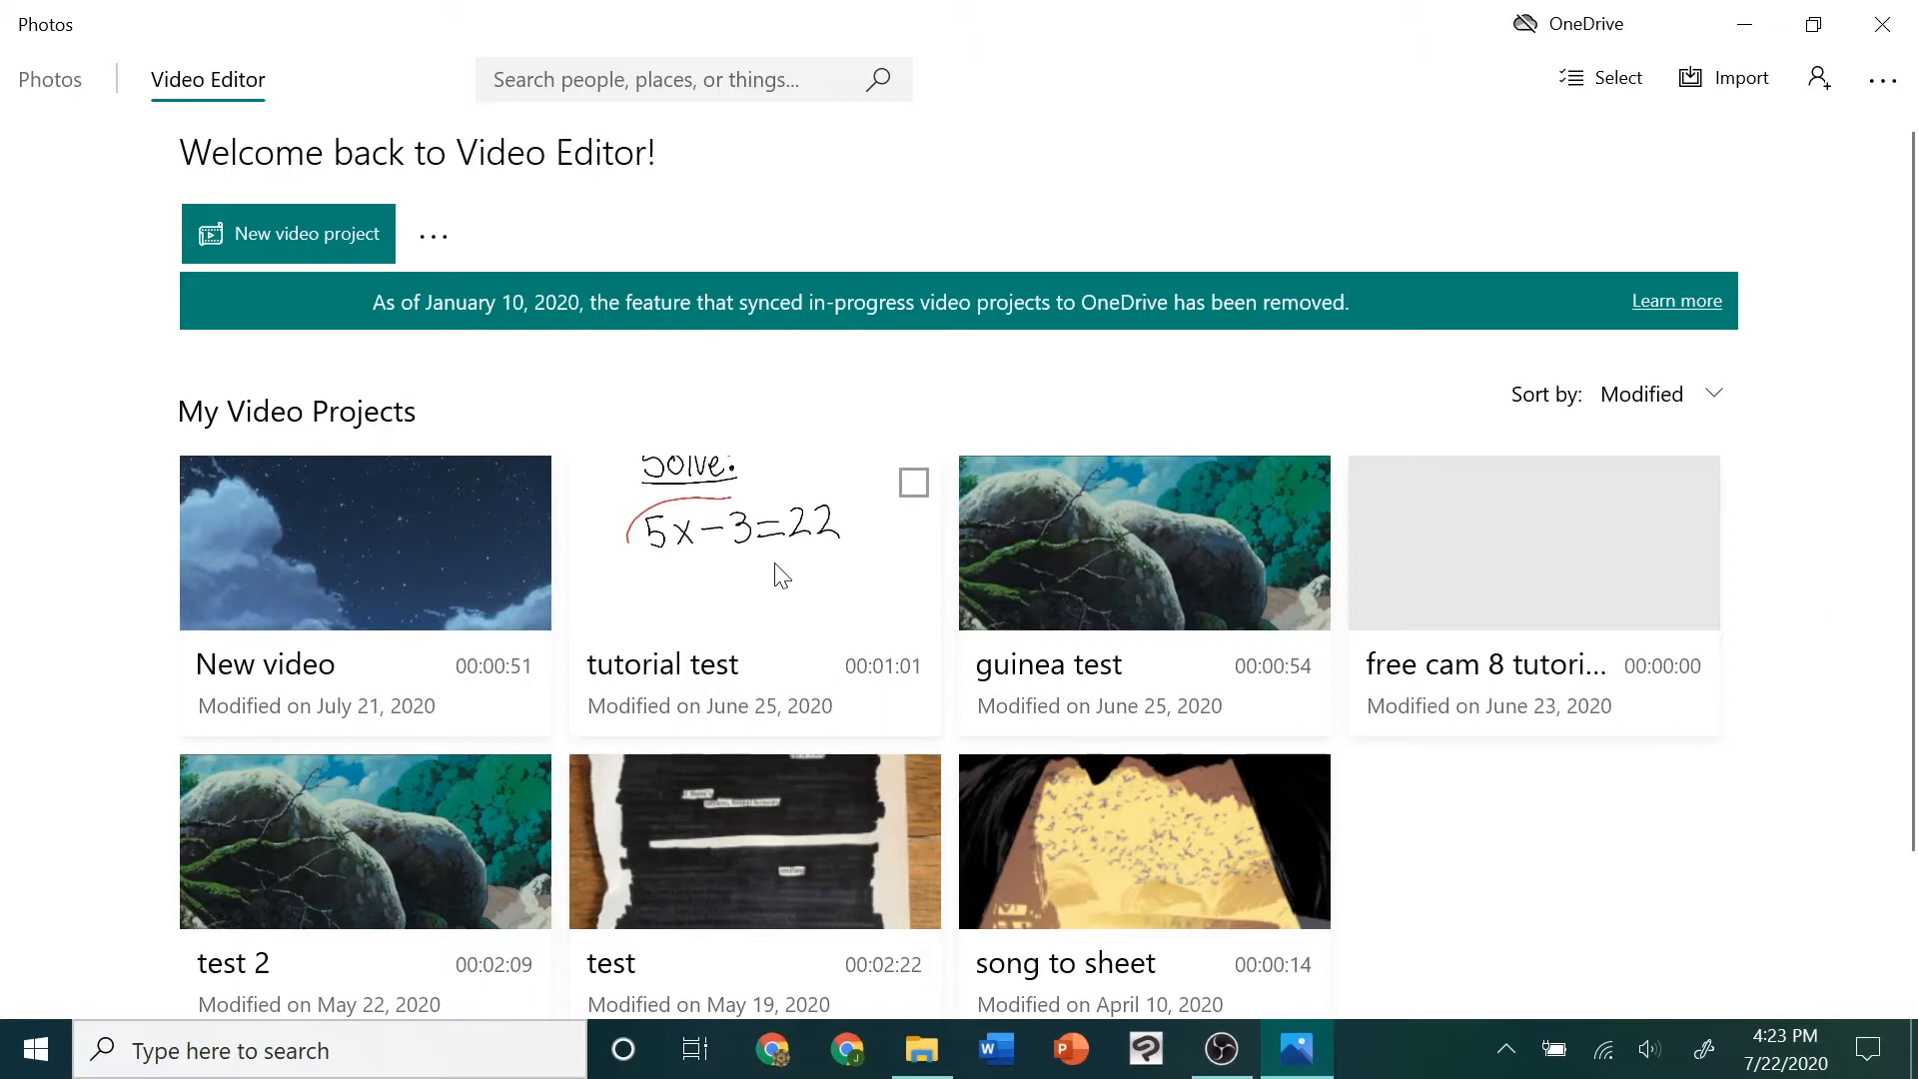
Create a new video project named Tutorial
{"action": "left_click", "coordinate": [340, 250]}
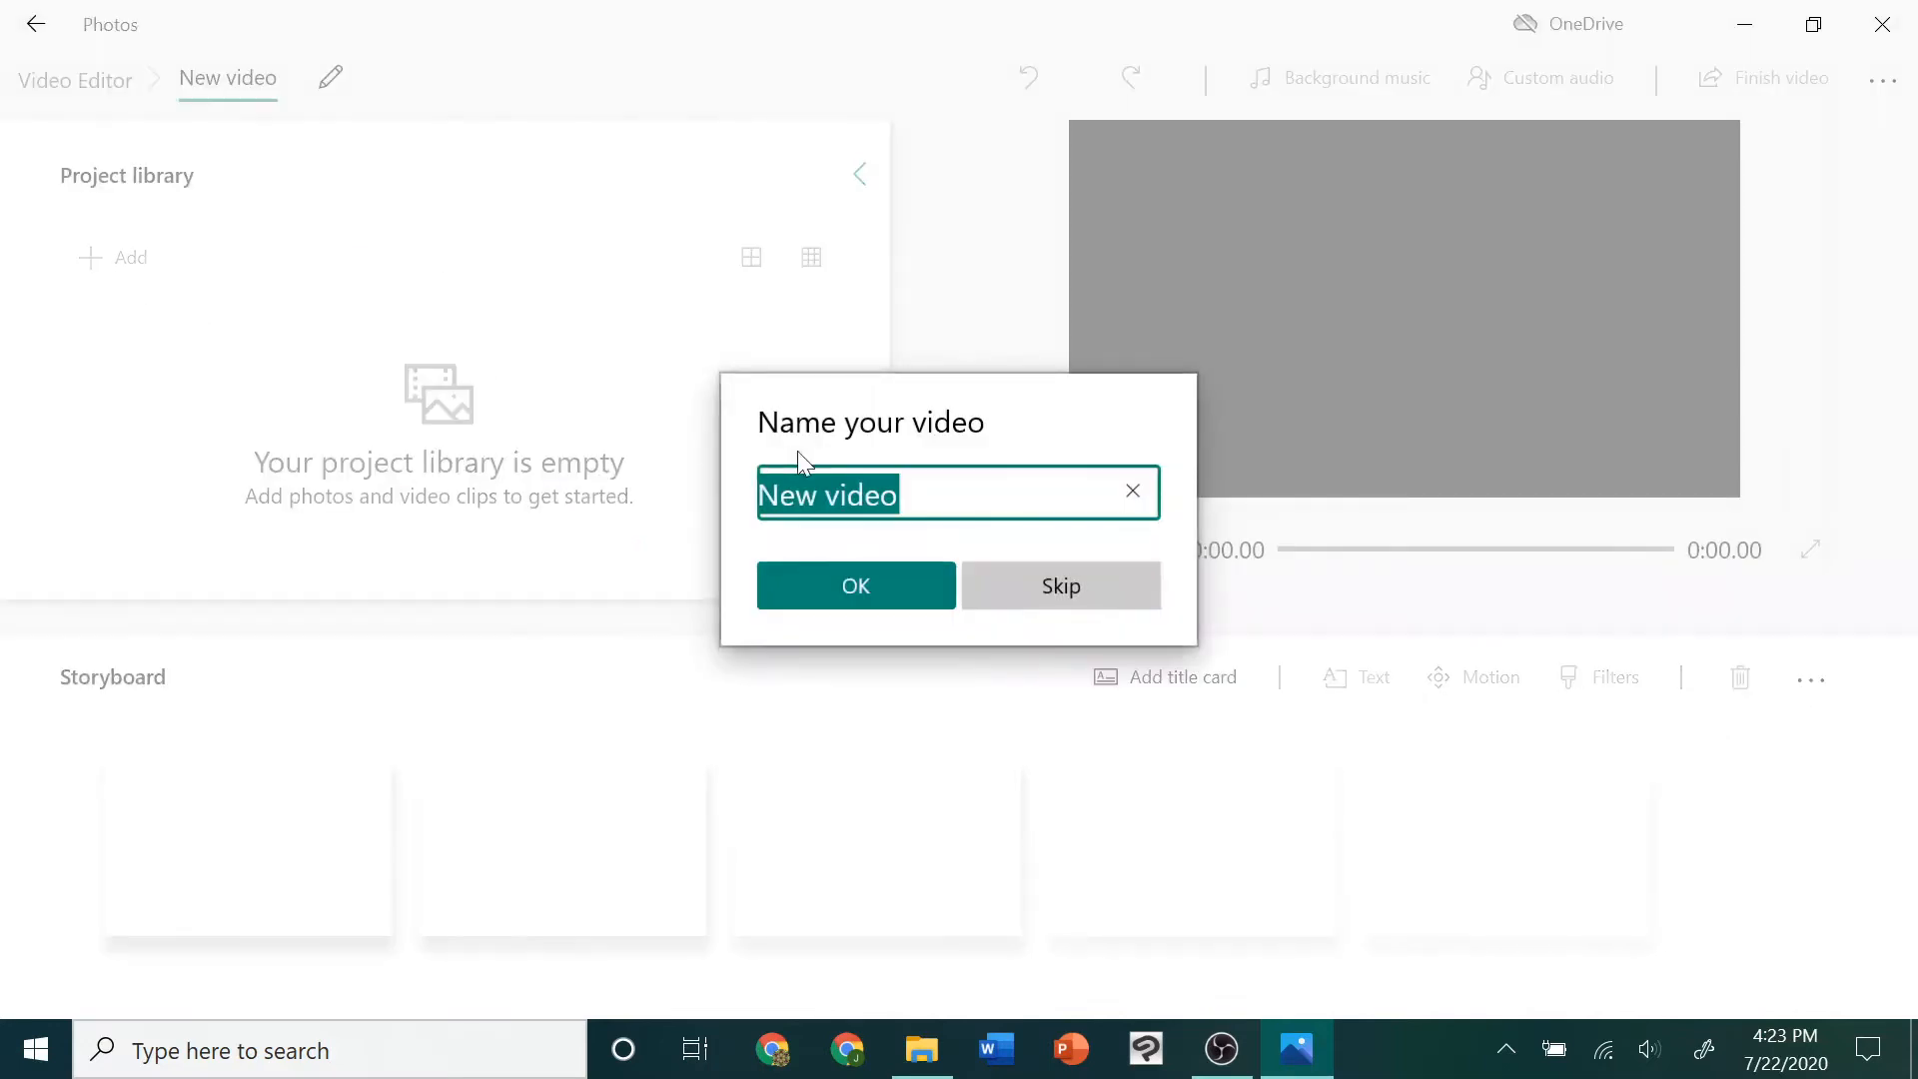
{"action": "type", "text": "Tutorial"}
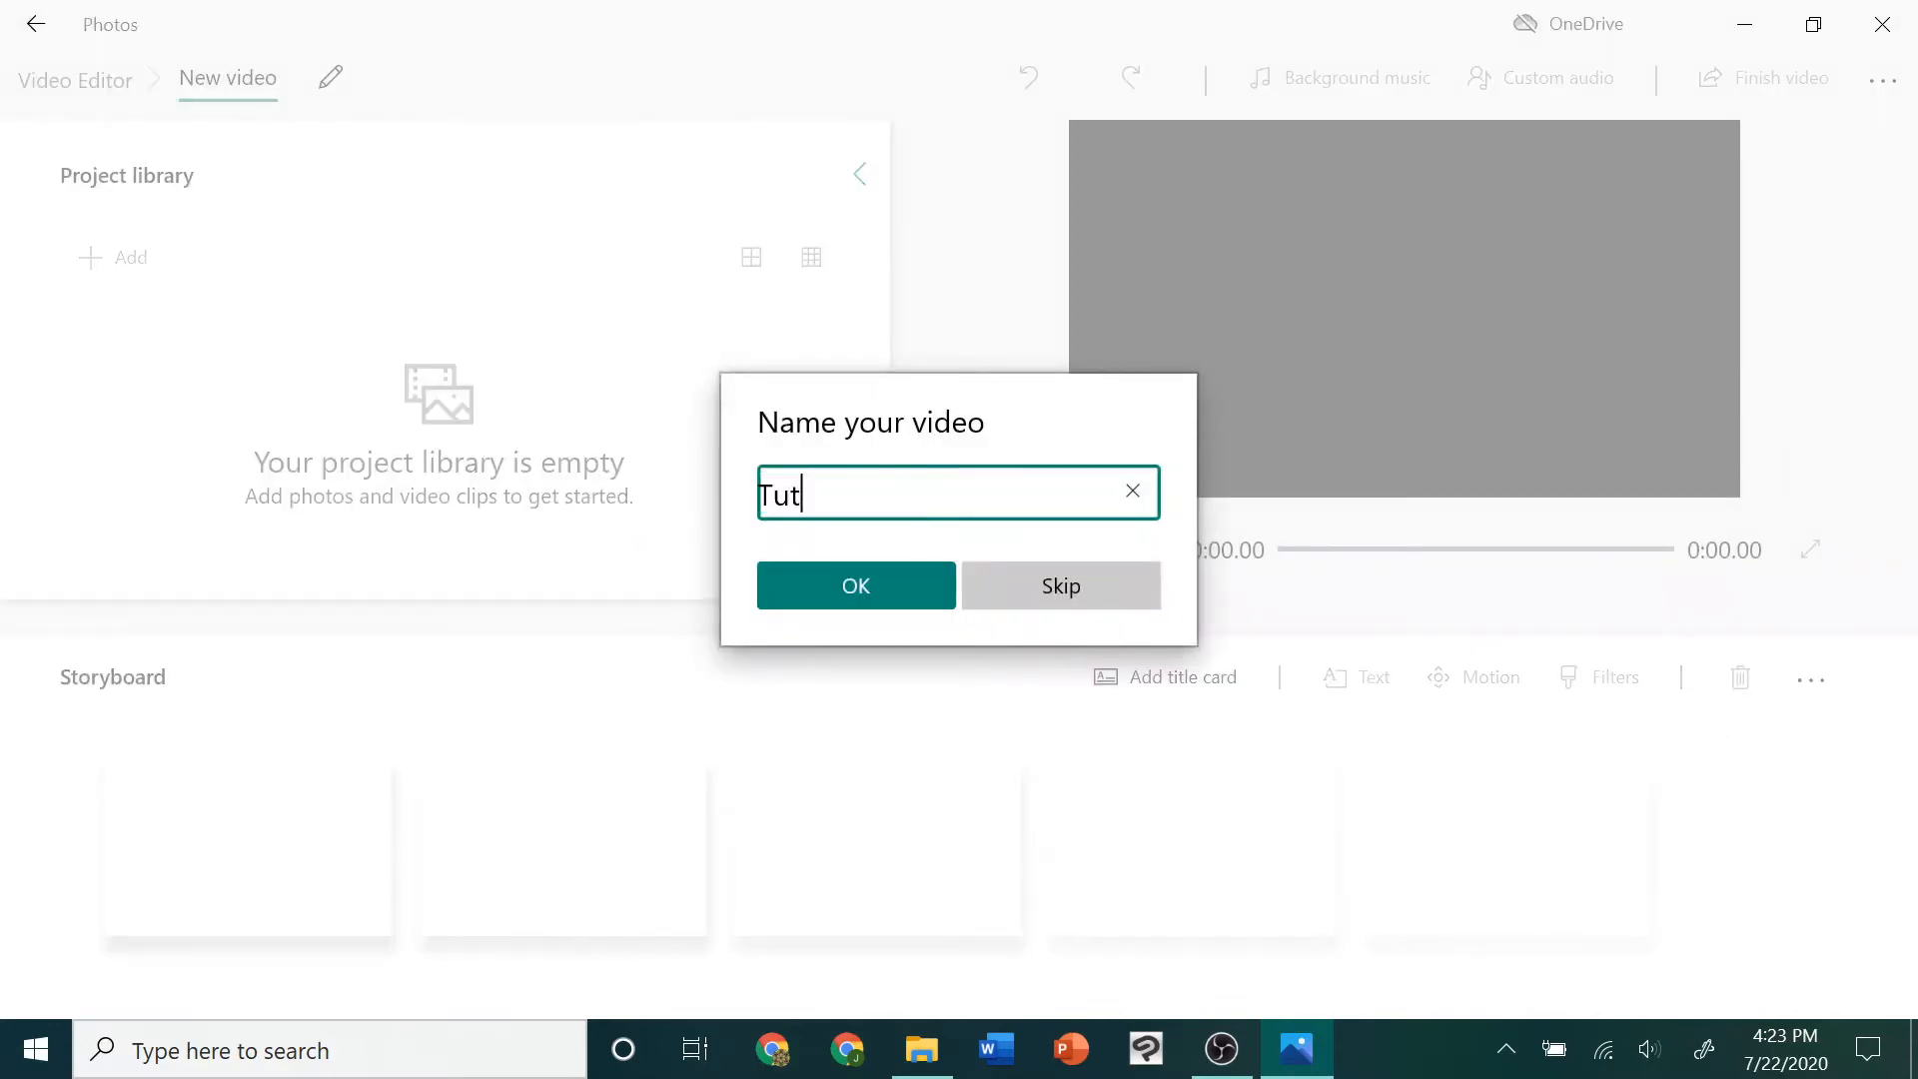
{"action": "left_click", "coordinate": [882, 580]}
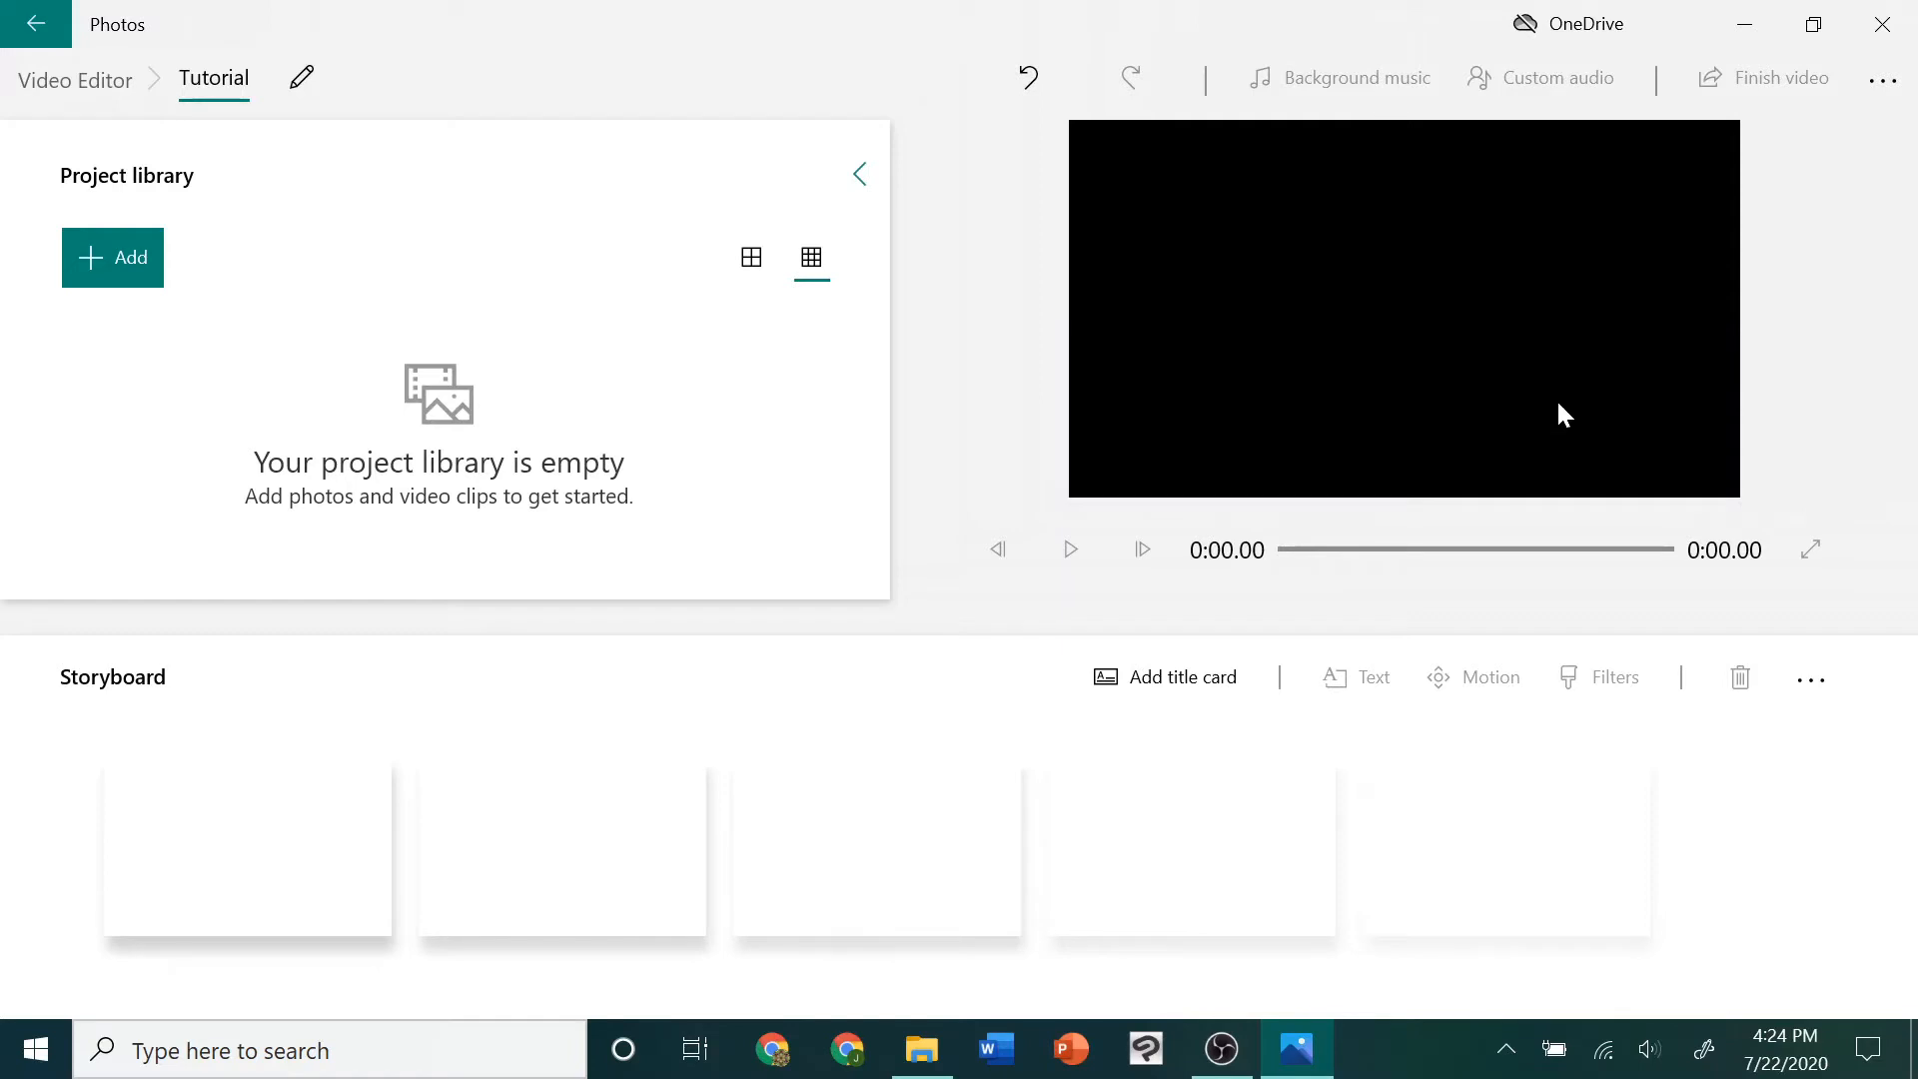
Add the clip DSC_0239.MOV from the Windows Video Editor Tutorial folder to the project library
{"action": "left_click", "coordinate": [921, 1049]}
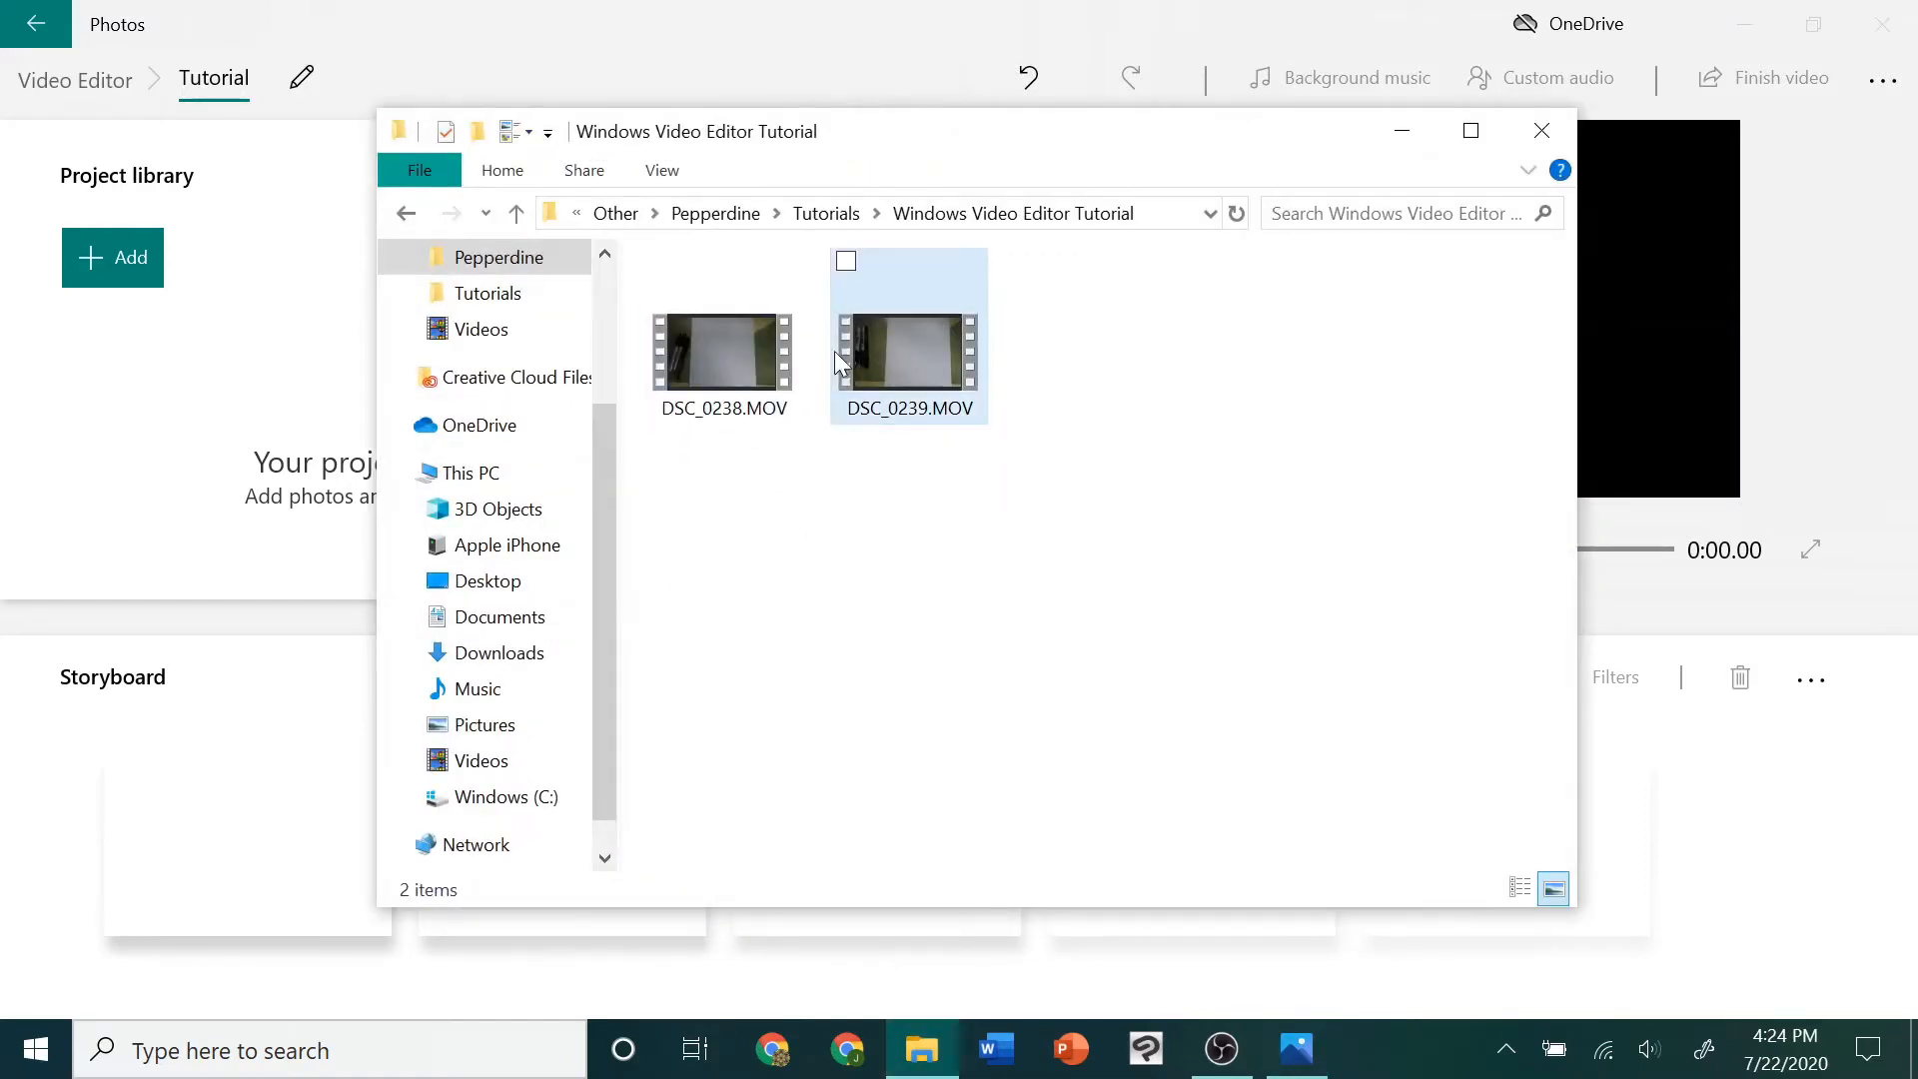
{"action": "left_click", "coordinate": [903, 380]}
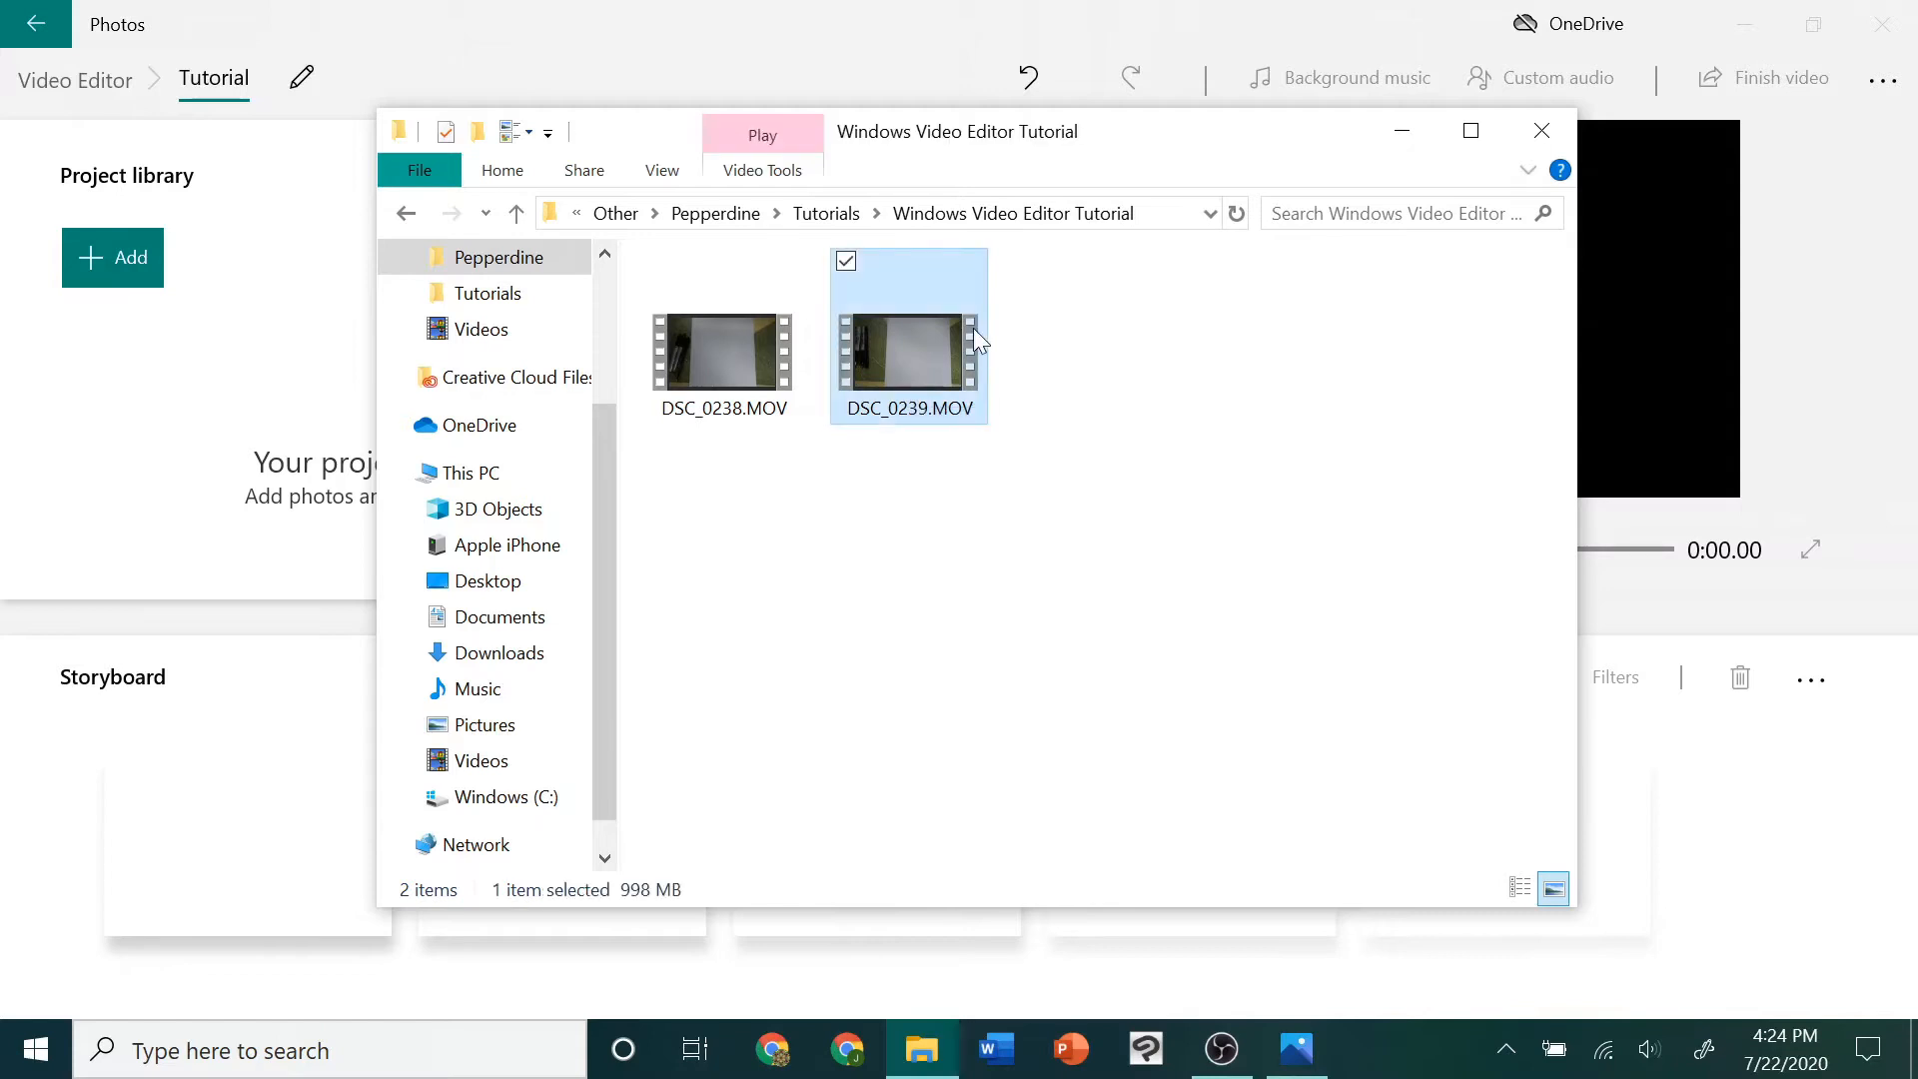
{"action": "left_click_drag", "start_coordinate": [974, 332], "coordinate": [226, 431]}
{"action": "left_click", "coordinate": [1402, 131]}
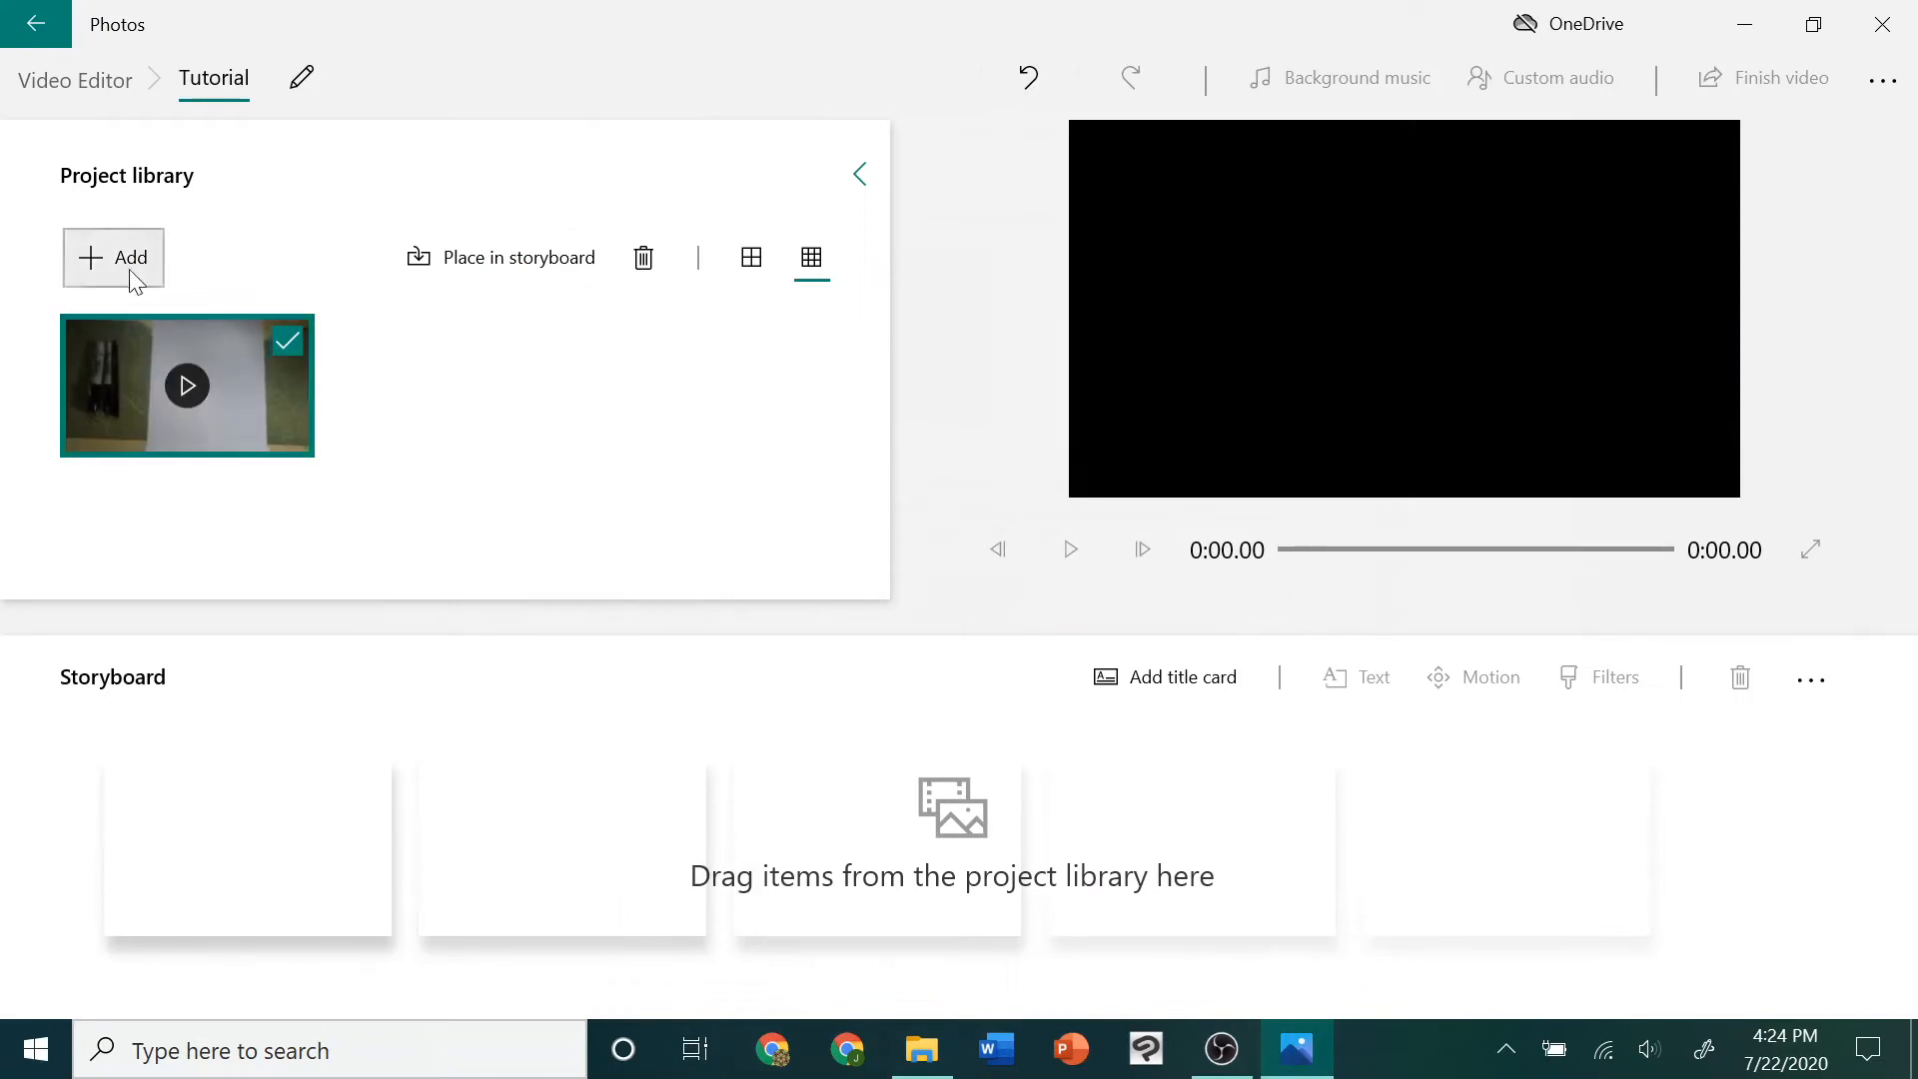
{"action": "left_click", "coordinate": [110, 267]}
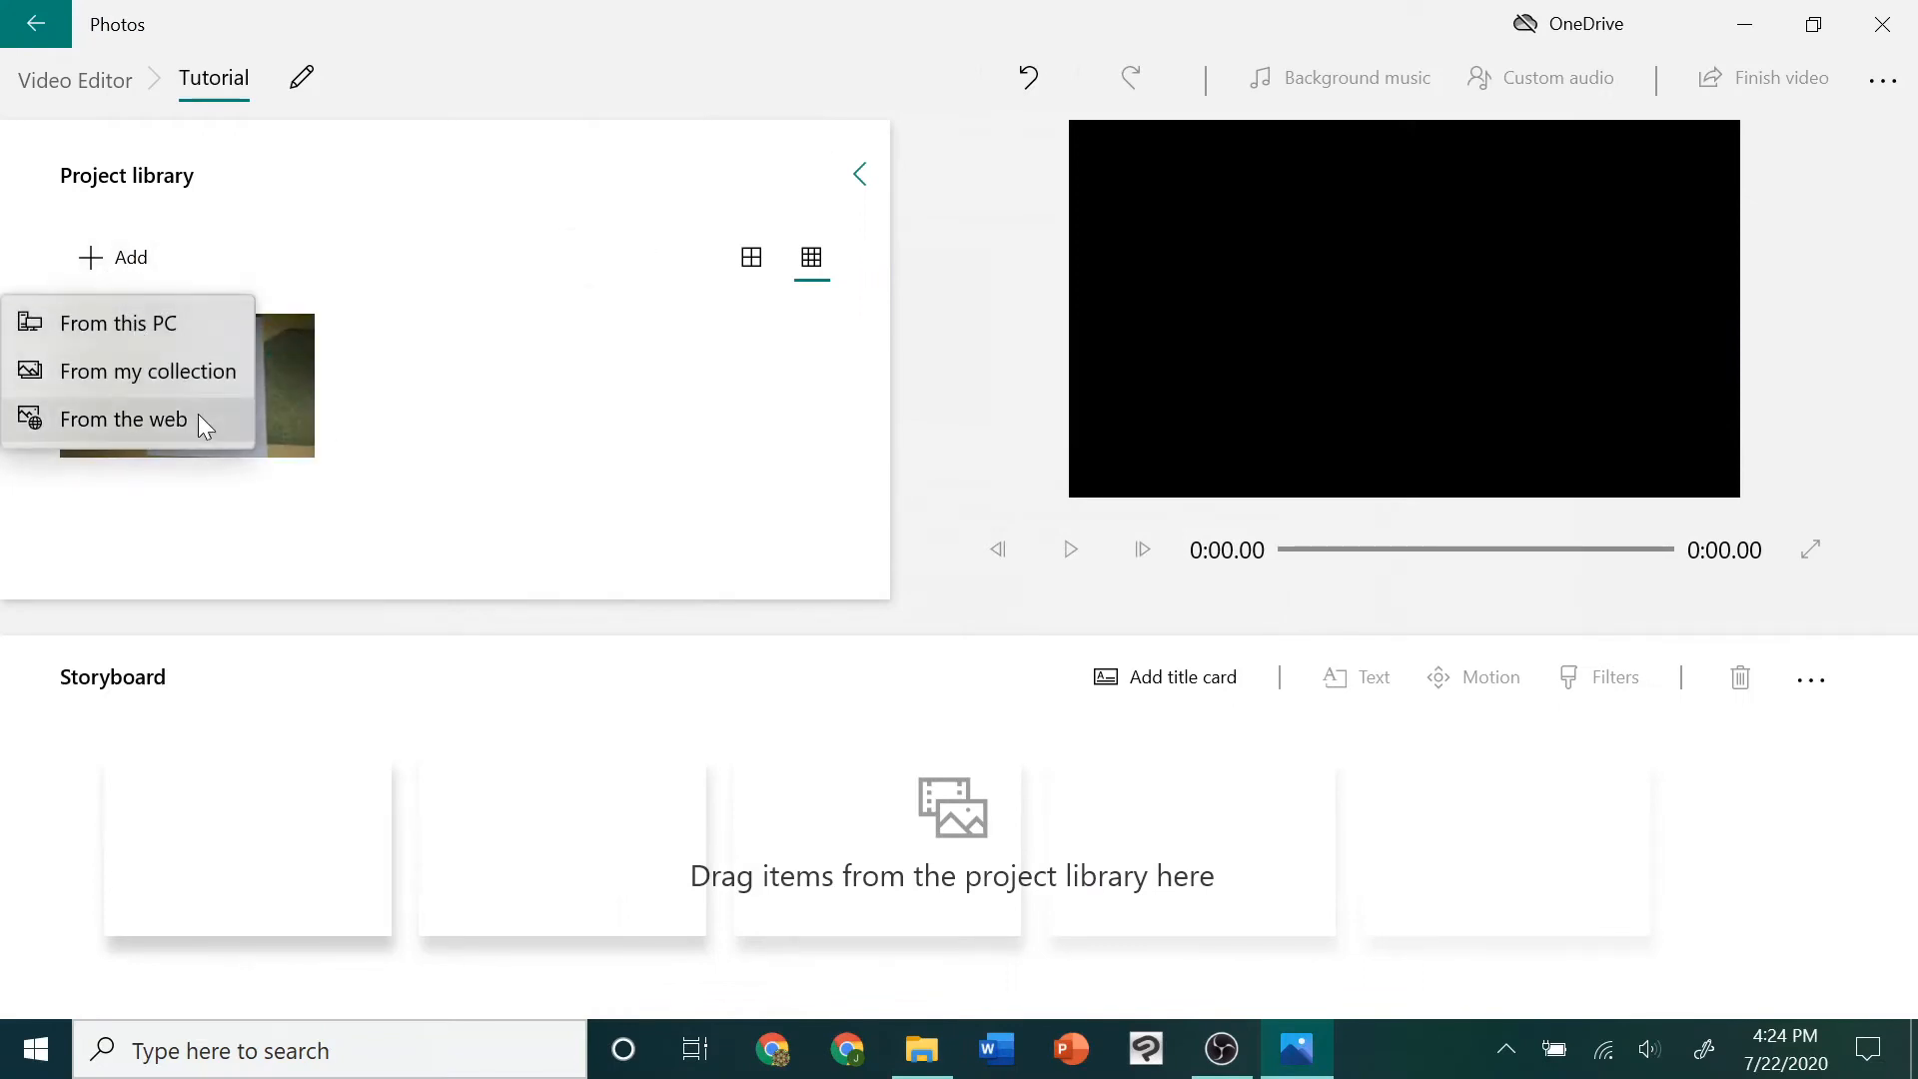
{"action": "left_click", "coordinate": [489, 414]}
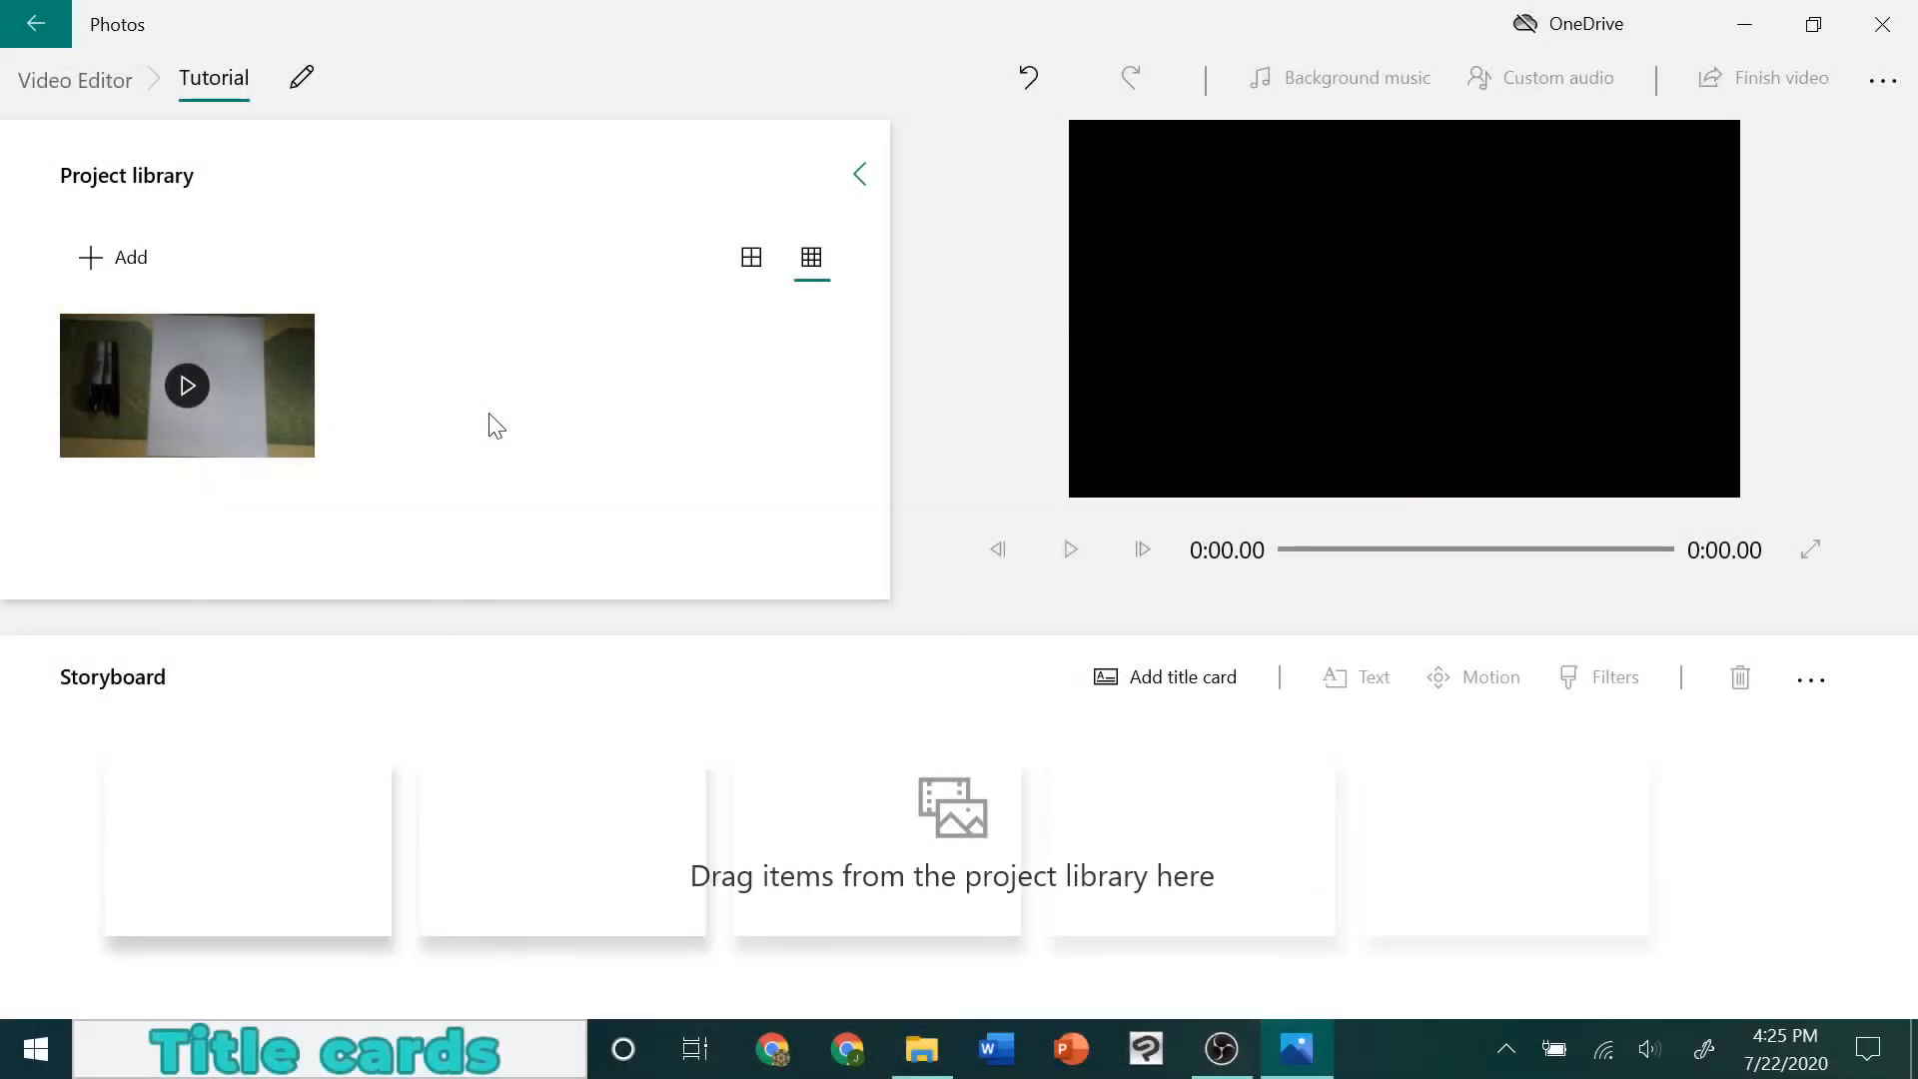
Add a title card to the empty storyboard and play it back in the preview
{"action": "left_click", "coordinate": [1147, 687]}
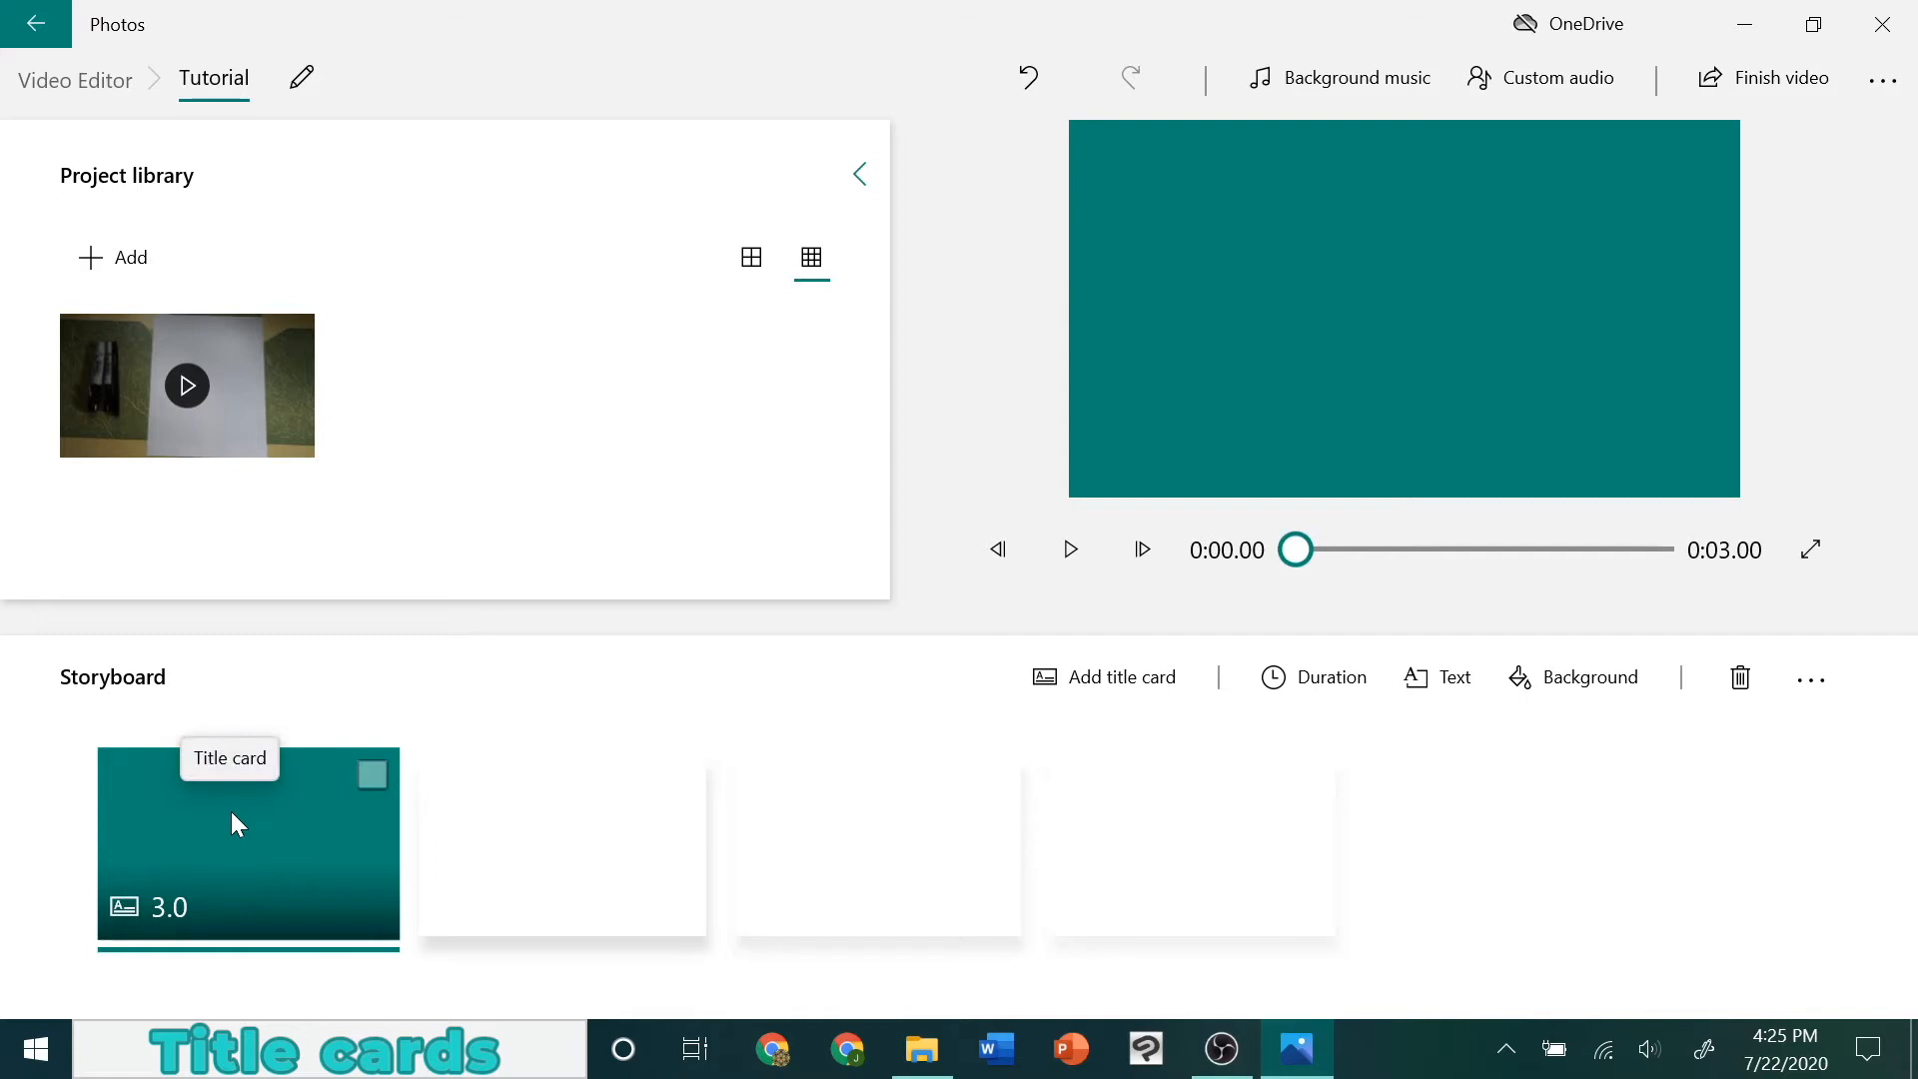
{"action": "left_click", "coordinate": [1089, 567]}
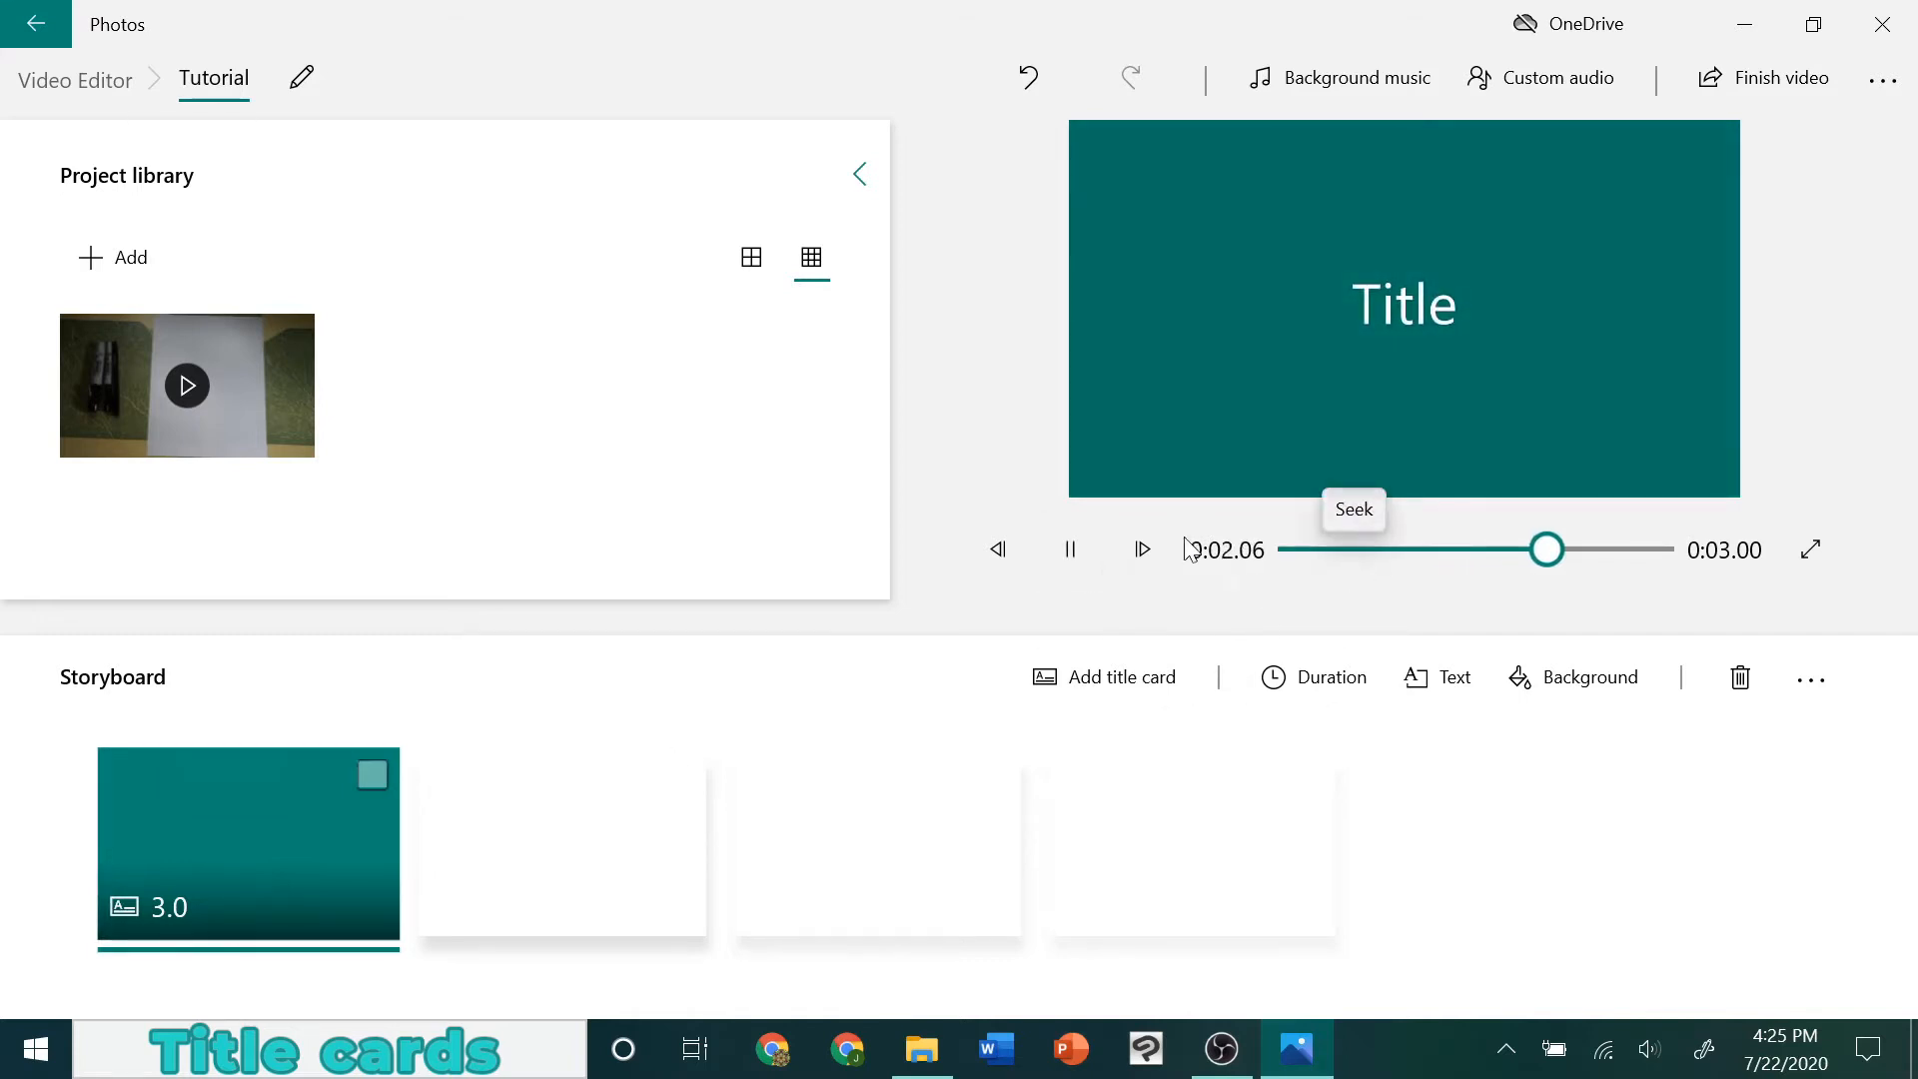
{"action": "left_click", "coordinate": [1067, 565]}
{"action": "left_click", "coordinate": [1064, 565]}
Open the title card's text for editing and play its Simple animated style from the start
{"action": "right_click", "coordinate": [176, 842]}
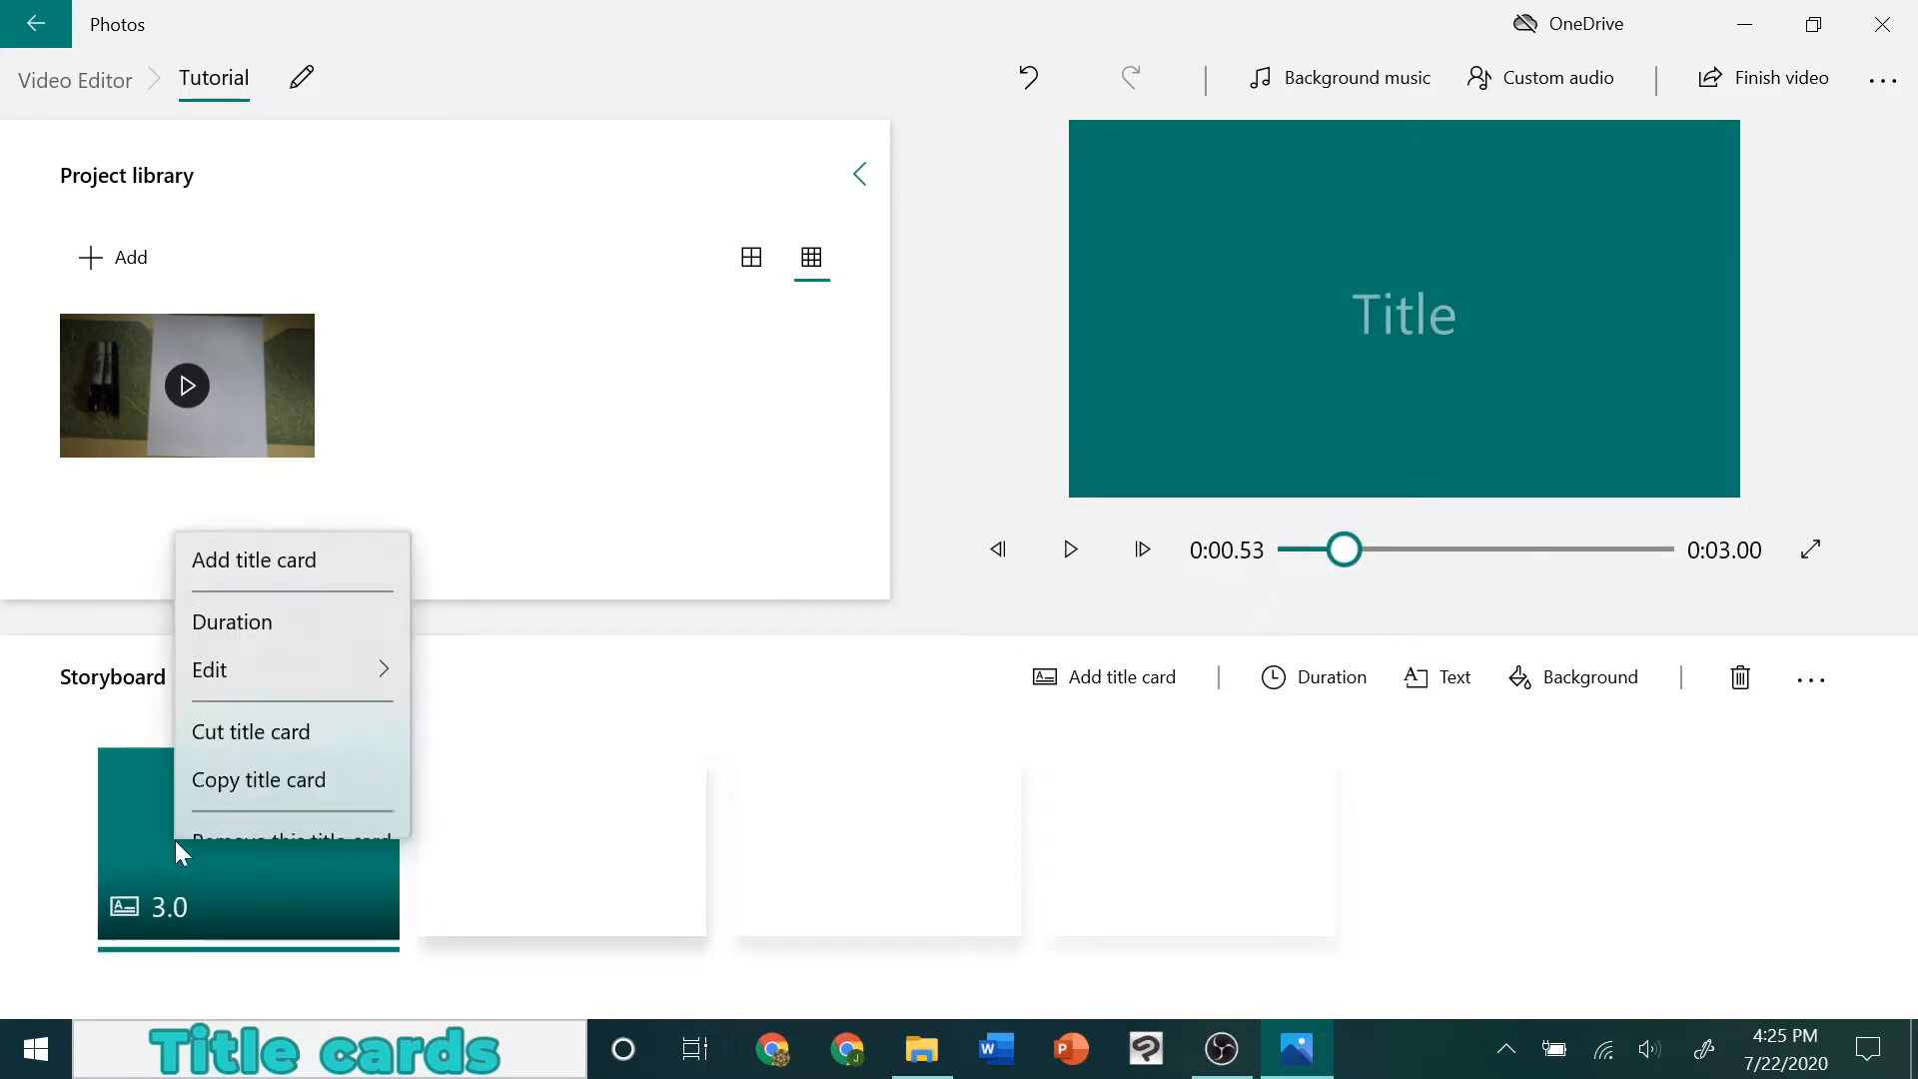
{"action": "mouse_move", "coordinate": [301, 589]}
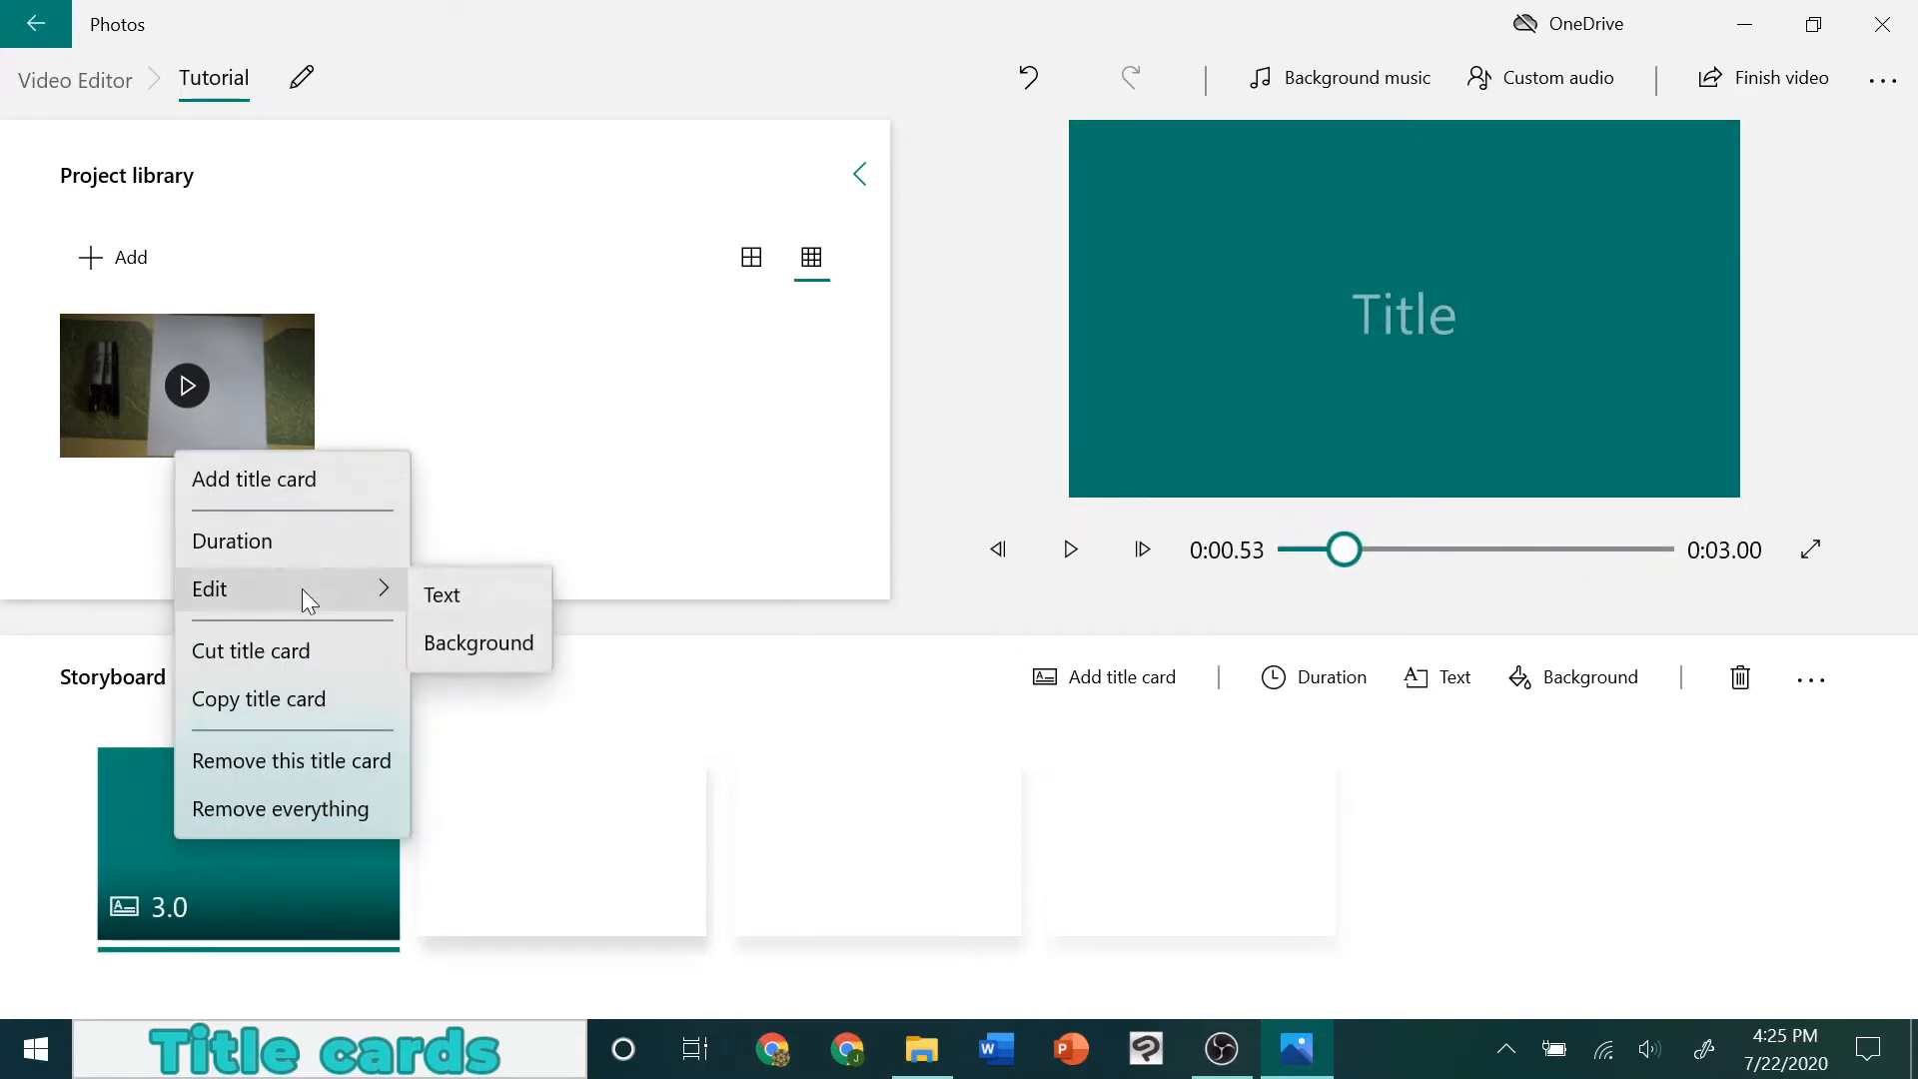
{"action": "left_click", "coordinate": [464, 601]}
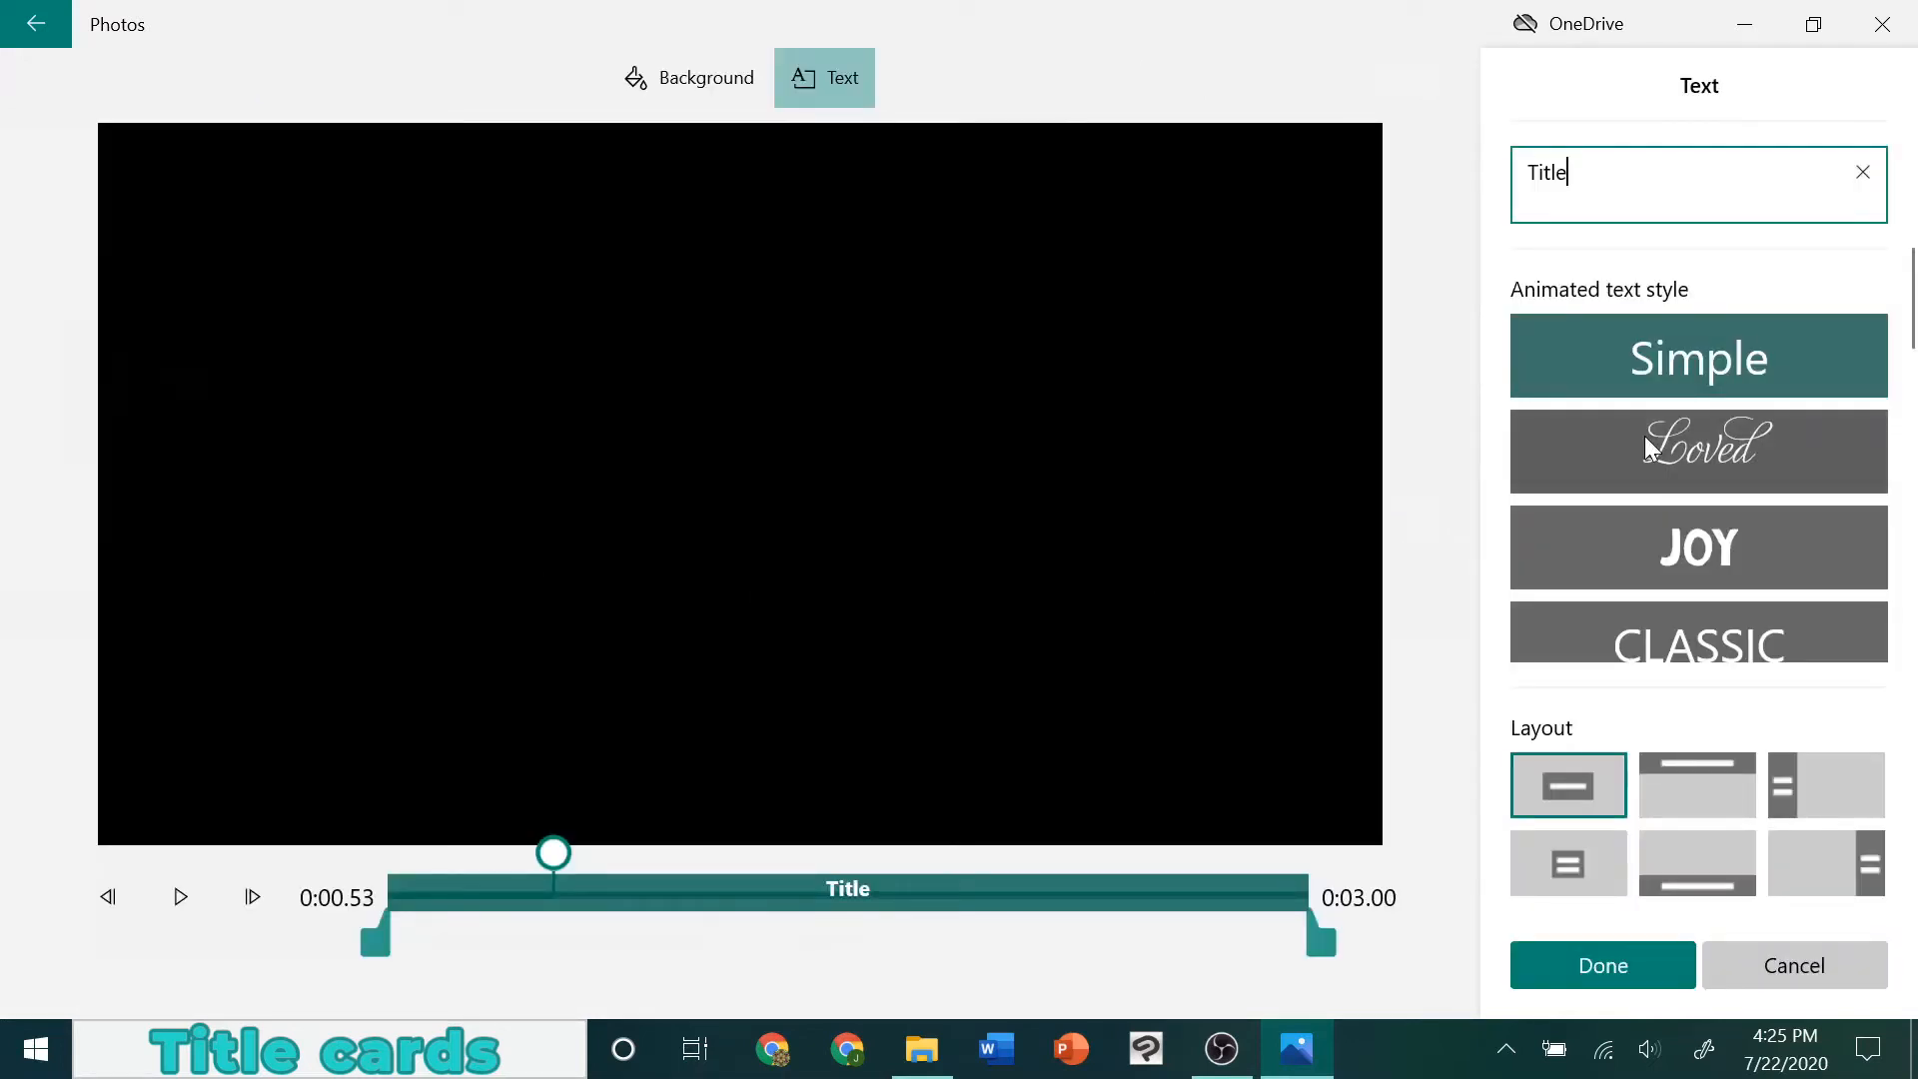
{"action": "scroll", "coordinate": [1651, 449], "scroll_direction": "down", "scroll_amount": 2}
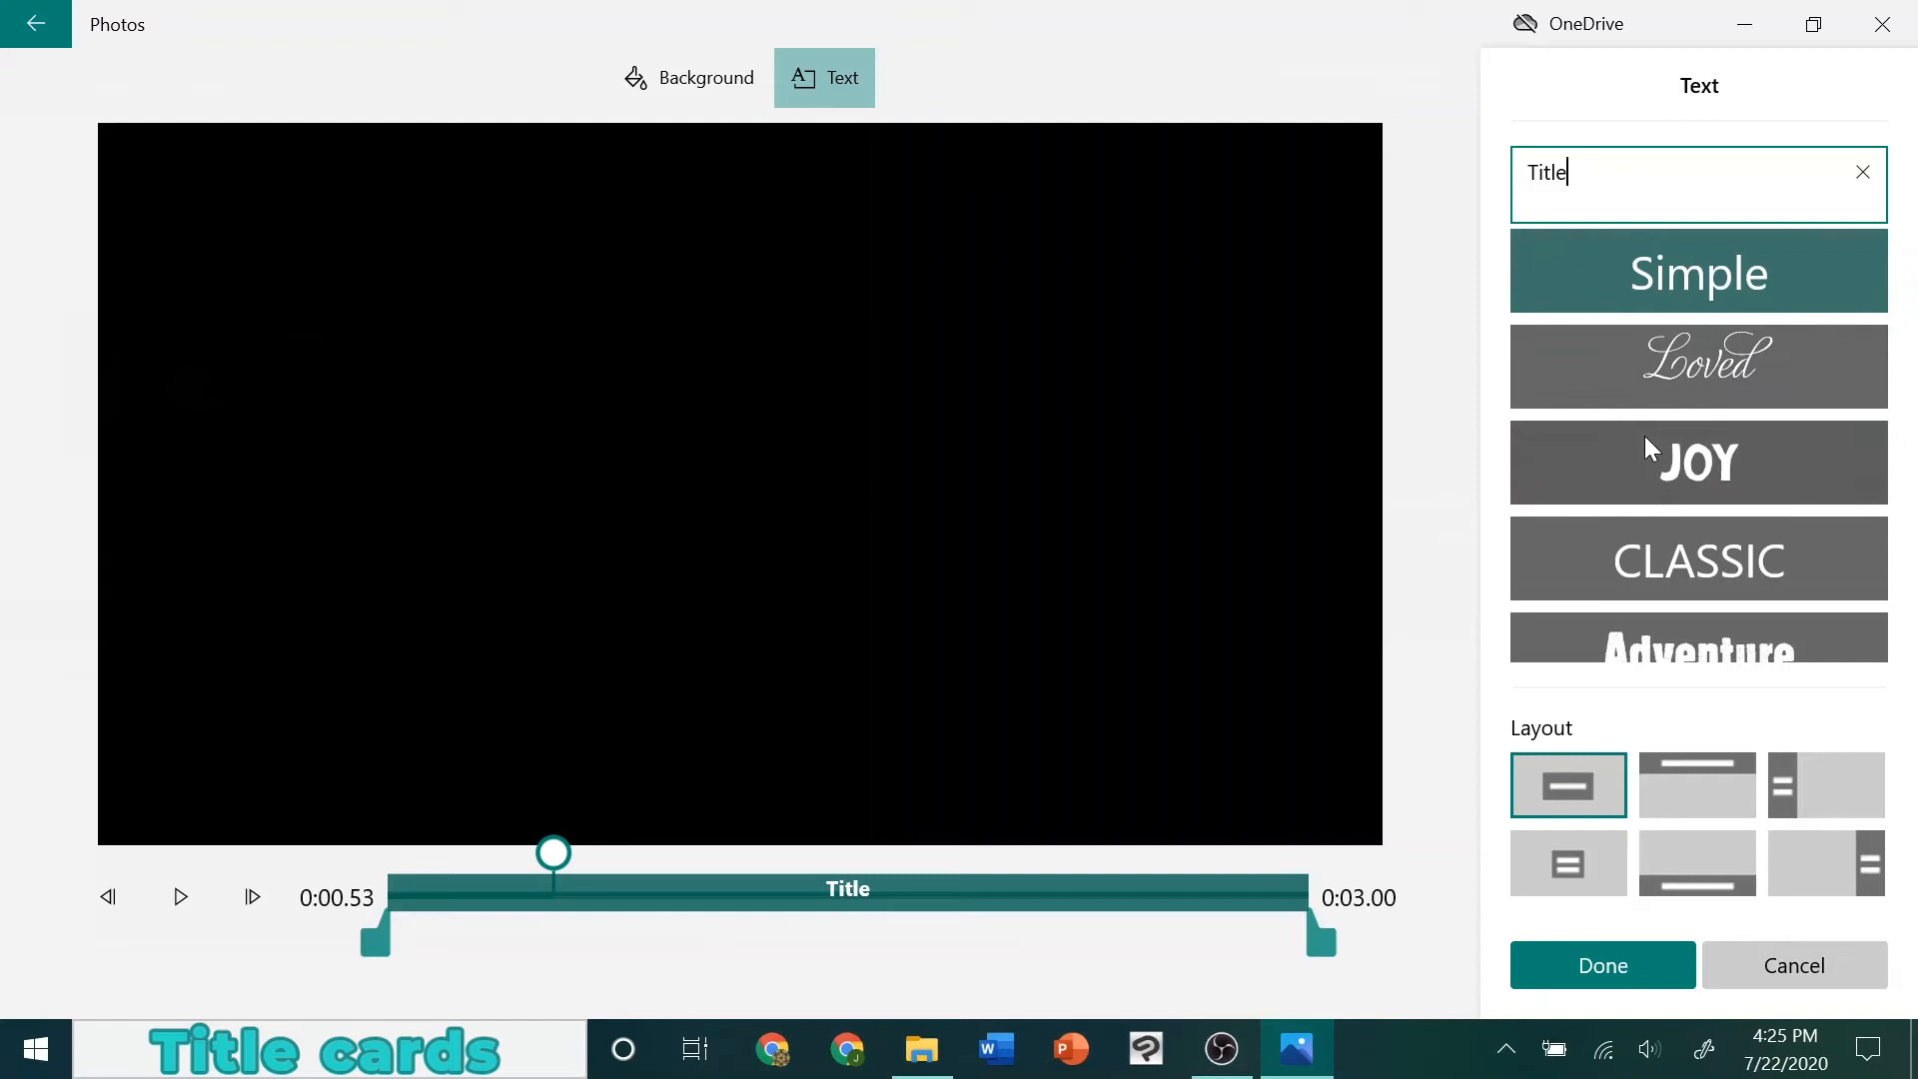
{"action": "scroll", "coordinate": [1650, 449], "scroll_direction": "up", "scroll_amount": 2}
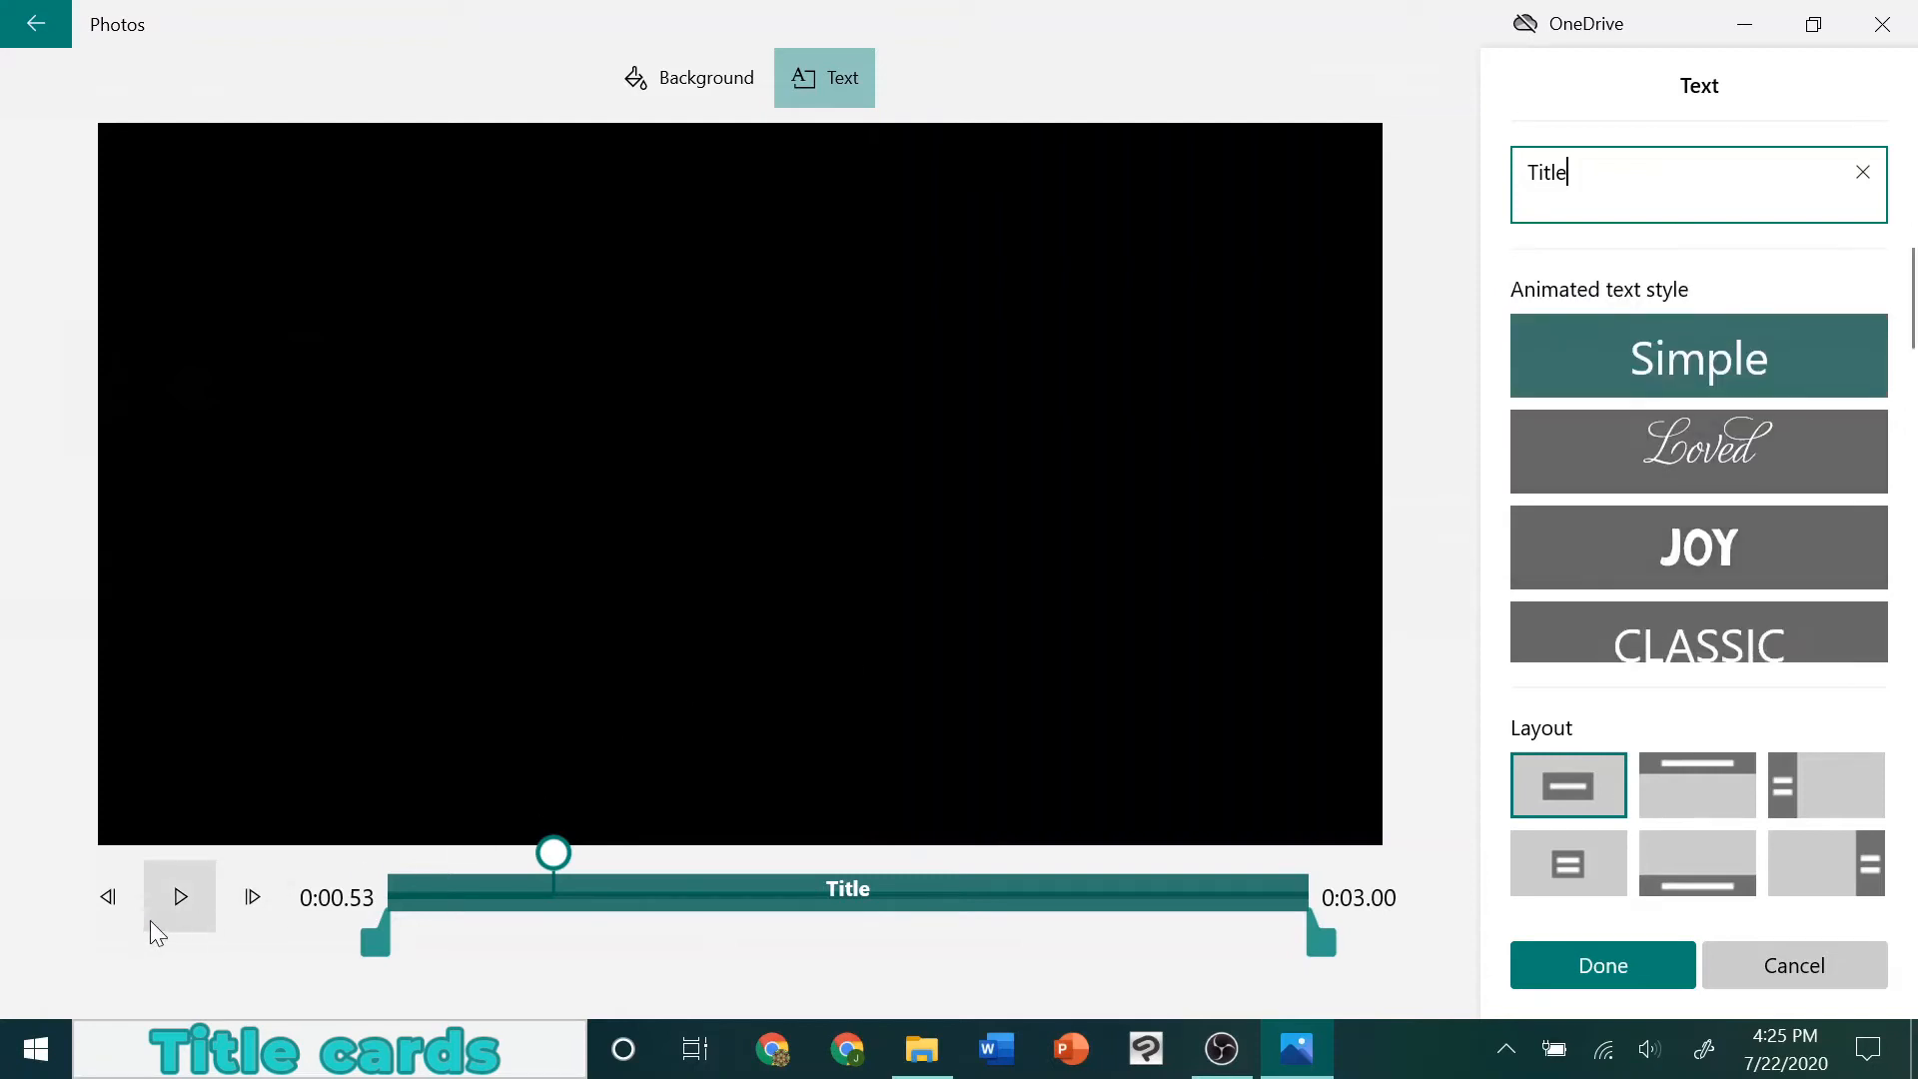
{"action": "left_click_drag", "start_coordinate": [552, 853], "coordinate": [386, 851]}
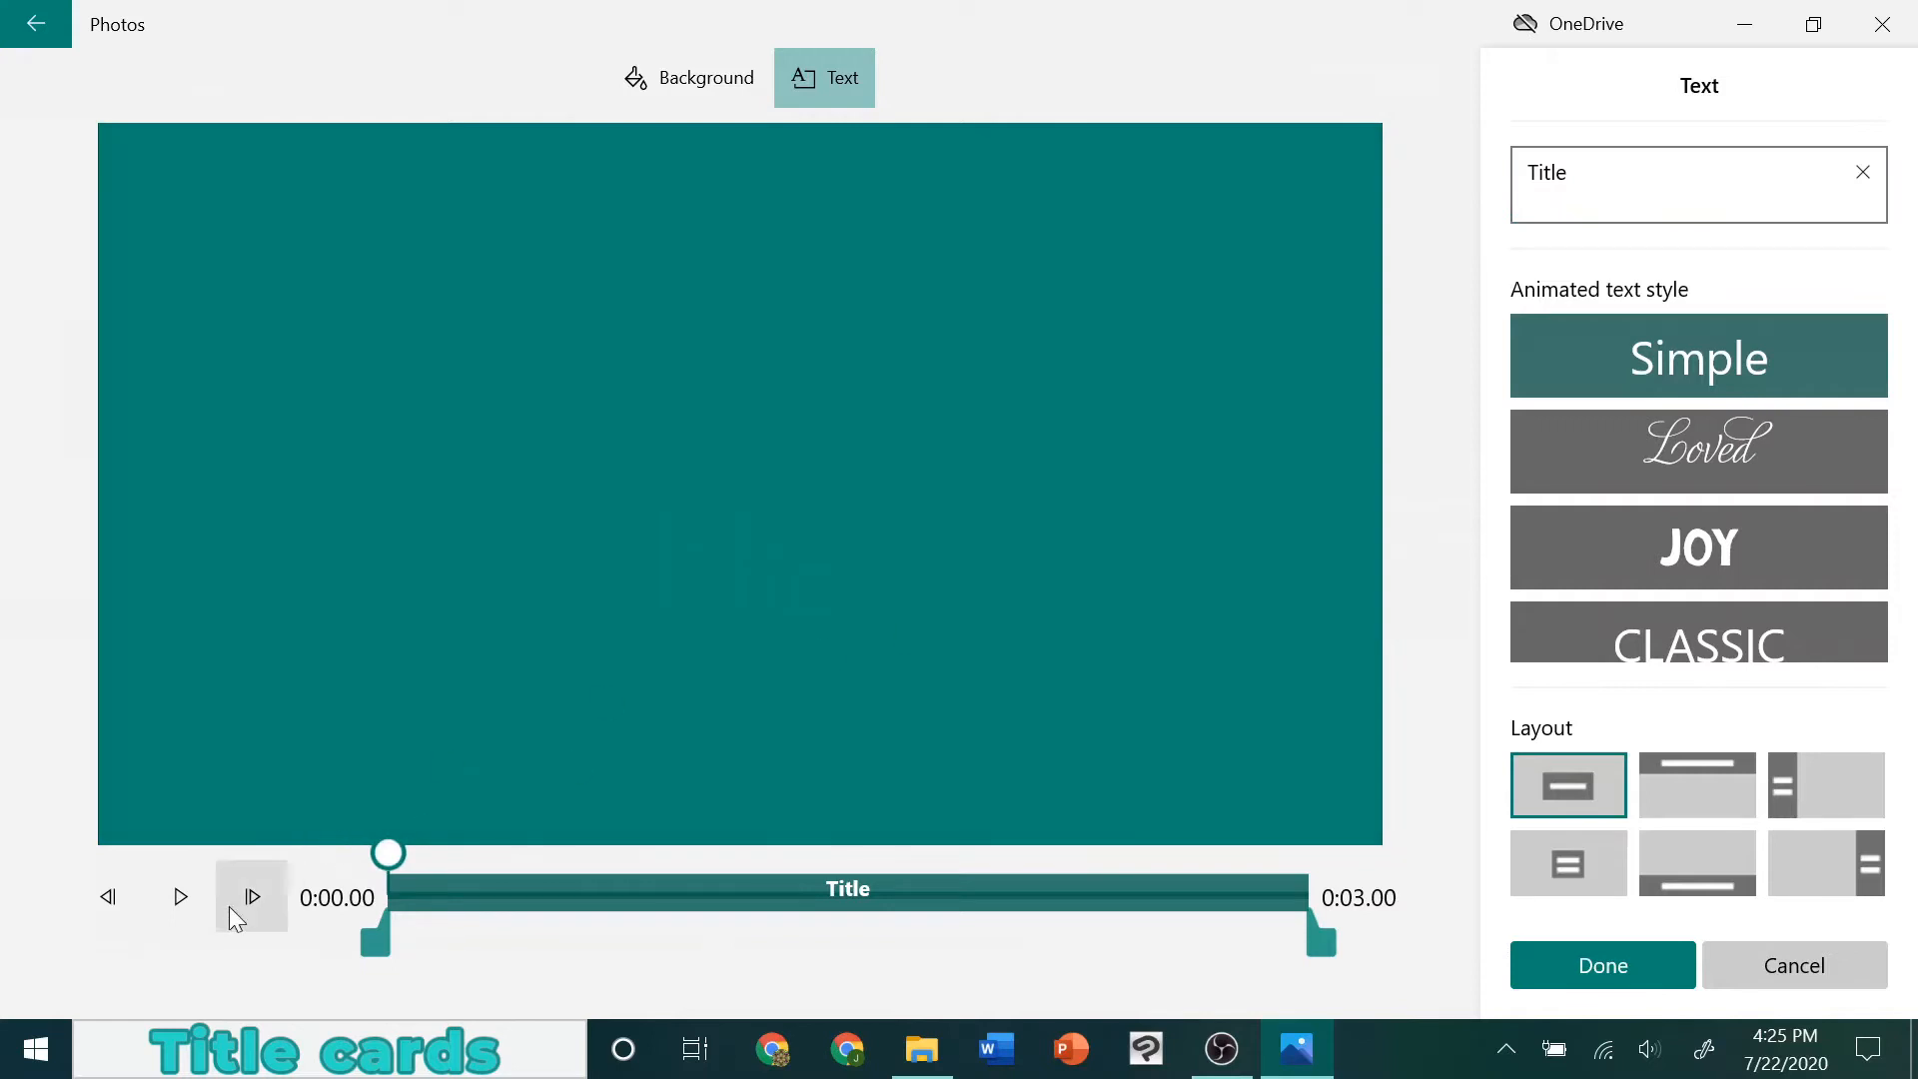
{"action": "left_click", "coordinate": [161, 914]}
{"action": "left_click", "coordinate": [165, 917]}
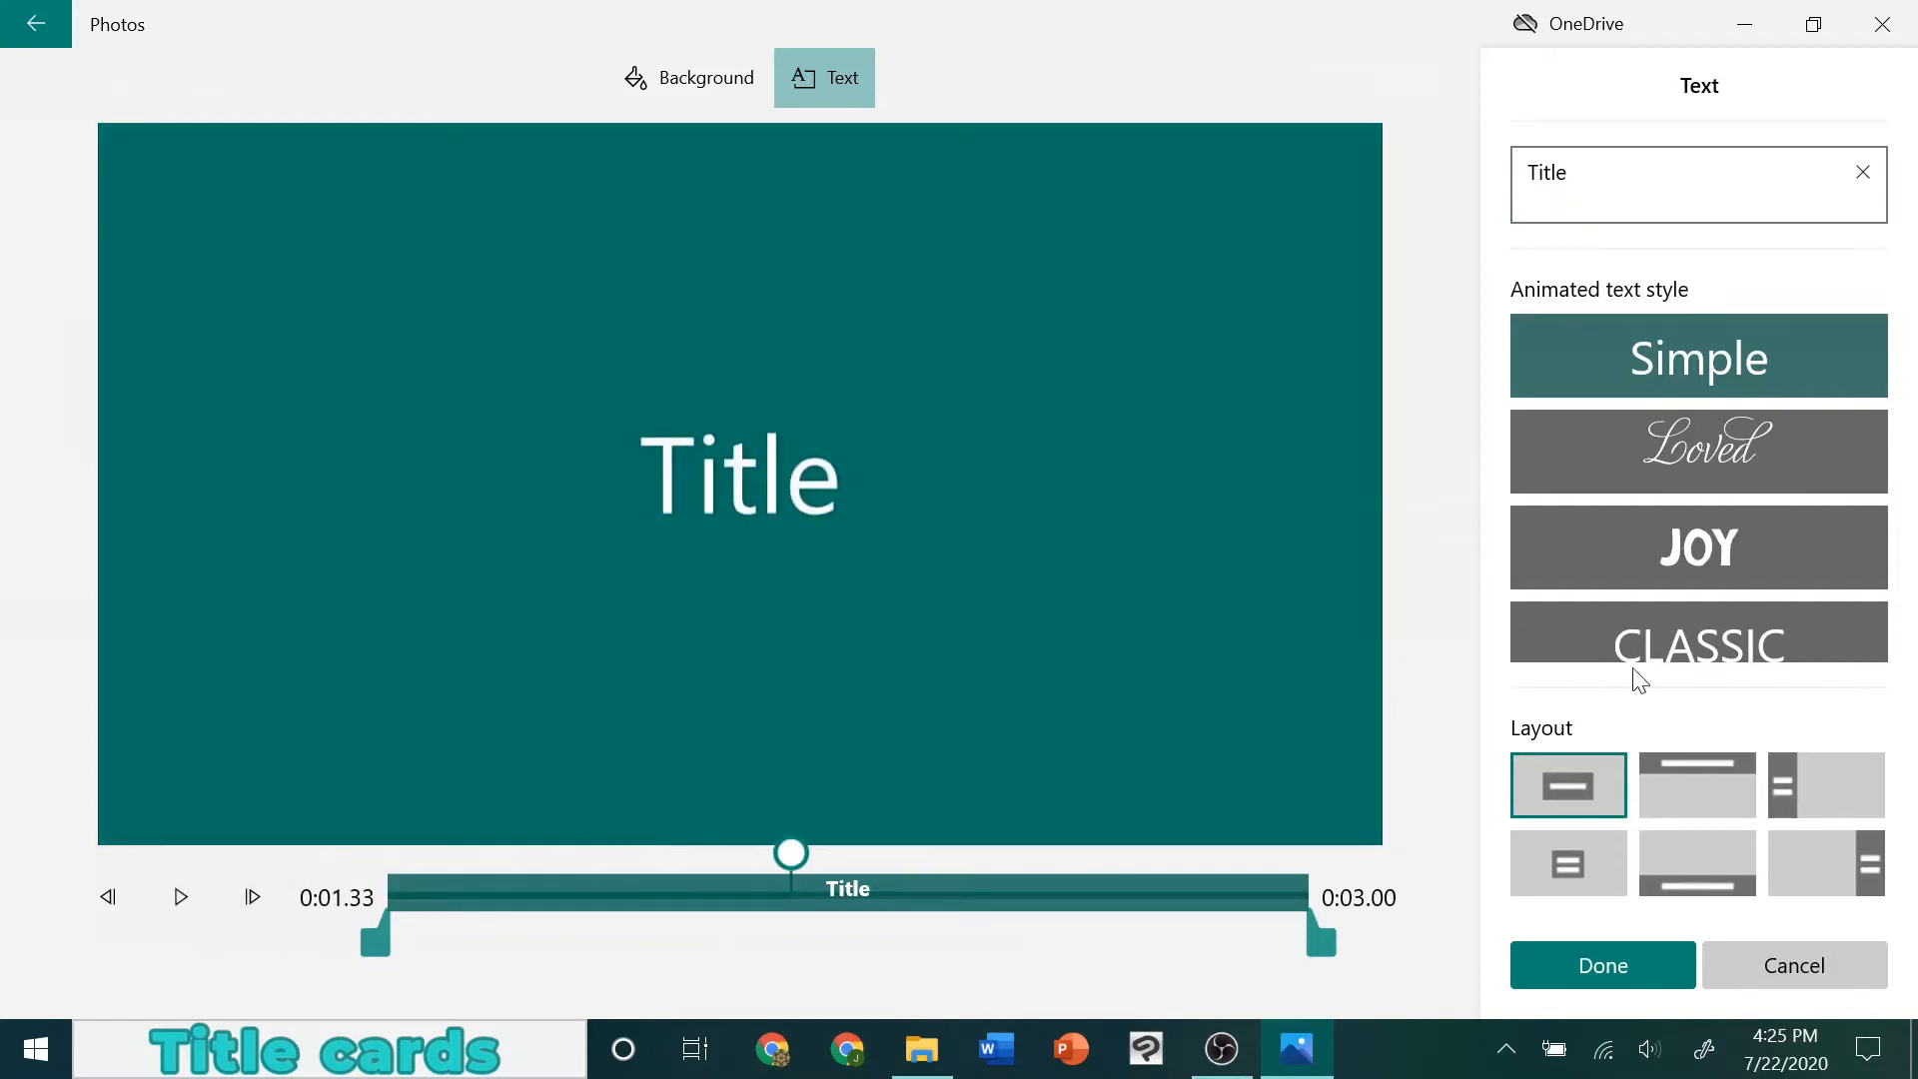
Preview the Joy animated text style, and apply the Adventure style to the title card instead
{"action": "left_click", "coordinate": [1696, 544]}
{"action": "left_click", "coordinate": [177, 900]}
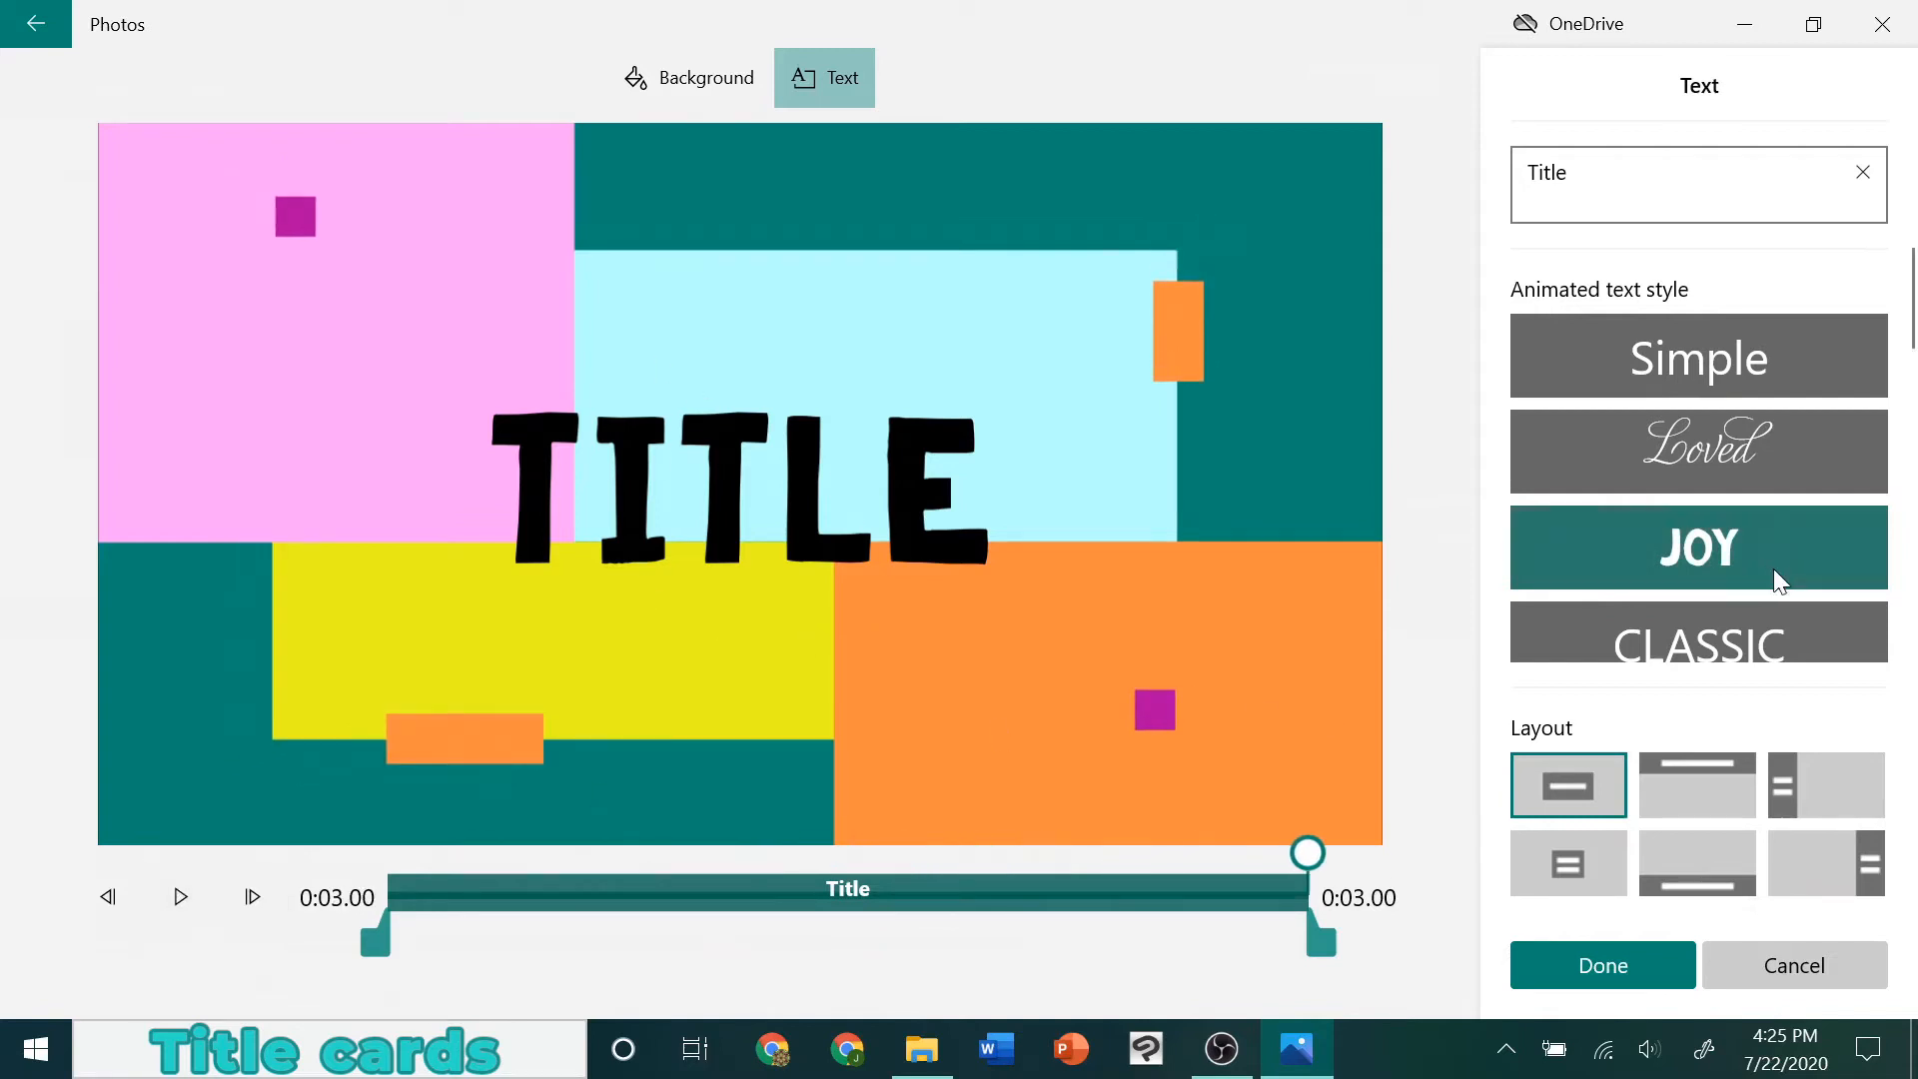
{"action": "scroll", "coordinate": [1738, 535], "scroll_direction": "down", "scroll_amount": 3}
{"action": "left_click", "coordinate": [1711, 516]}
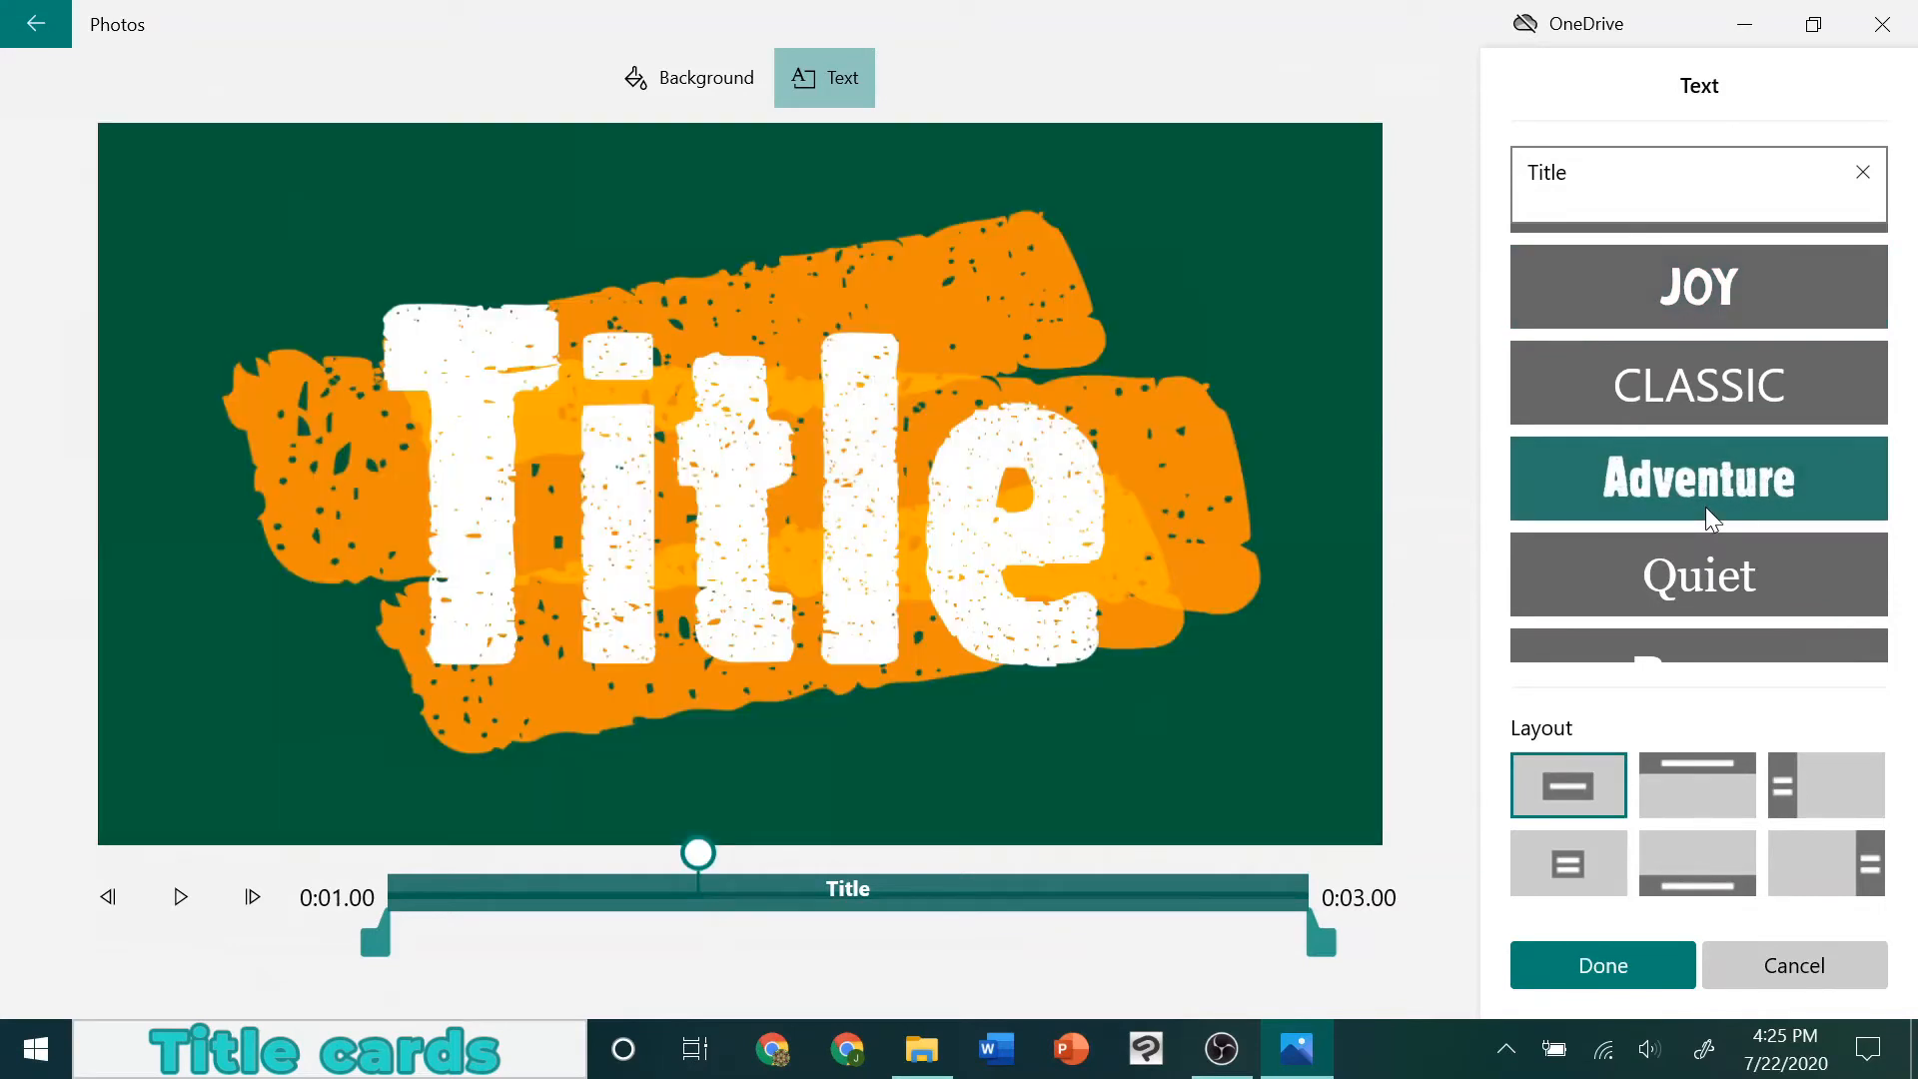
Try out the available text layouts and apply the centred two-line title layout, which frames the card's edges
{"action": "left_click", "coordinate": [1699, 784]}
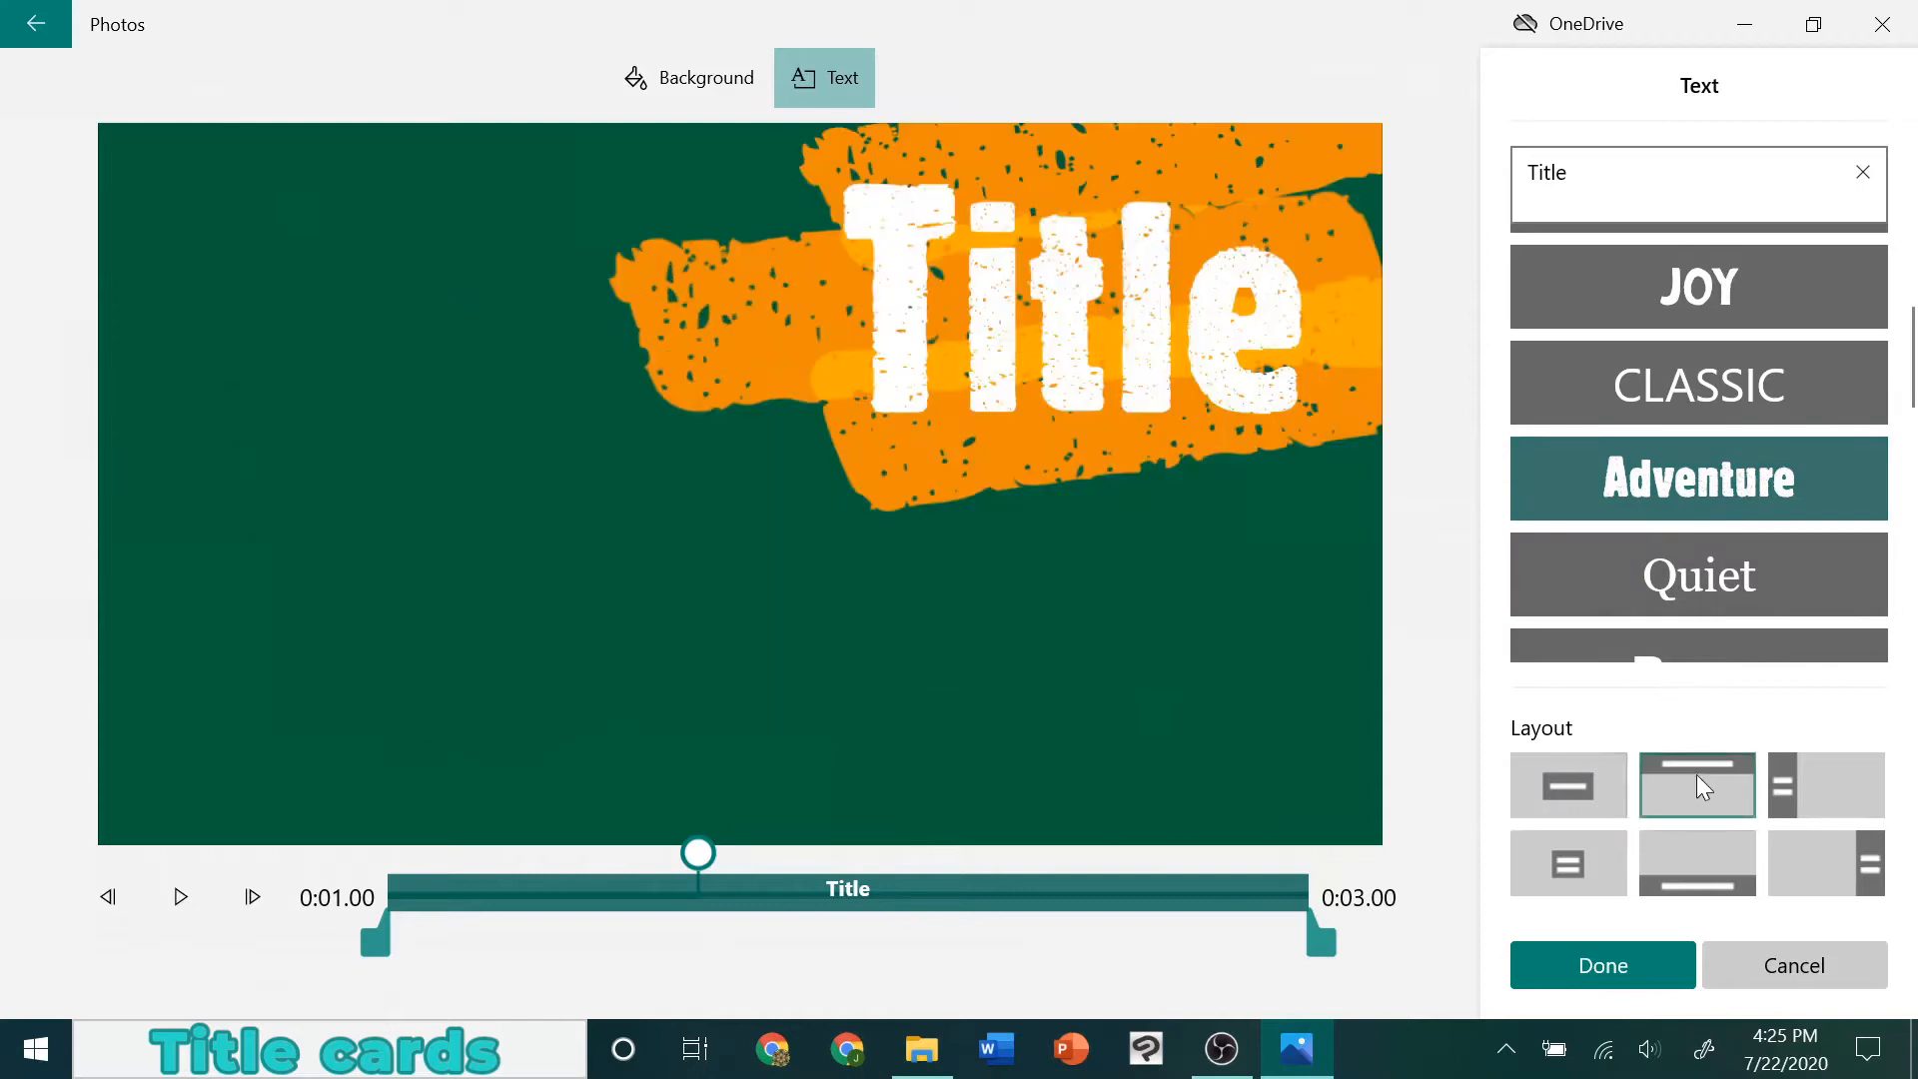
{"action": "left_click", "coordinate": [1828, 775]}
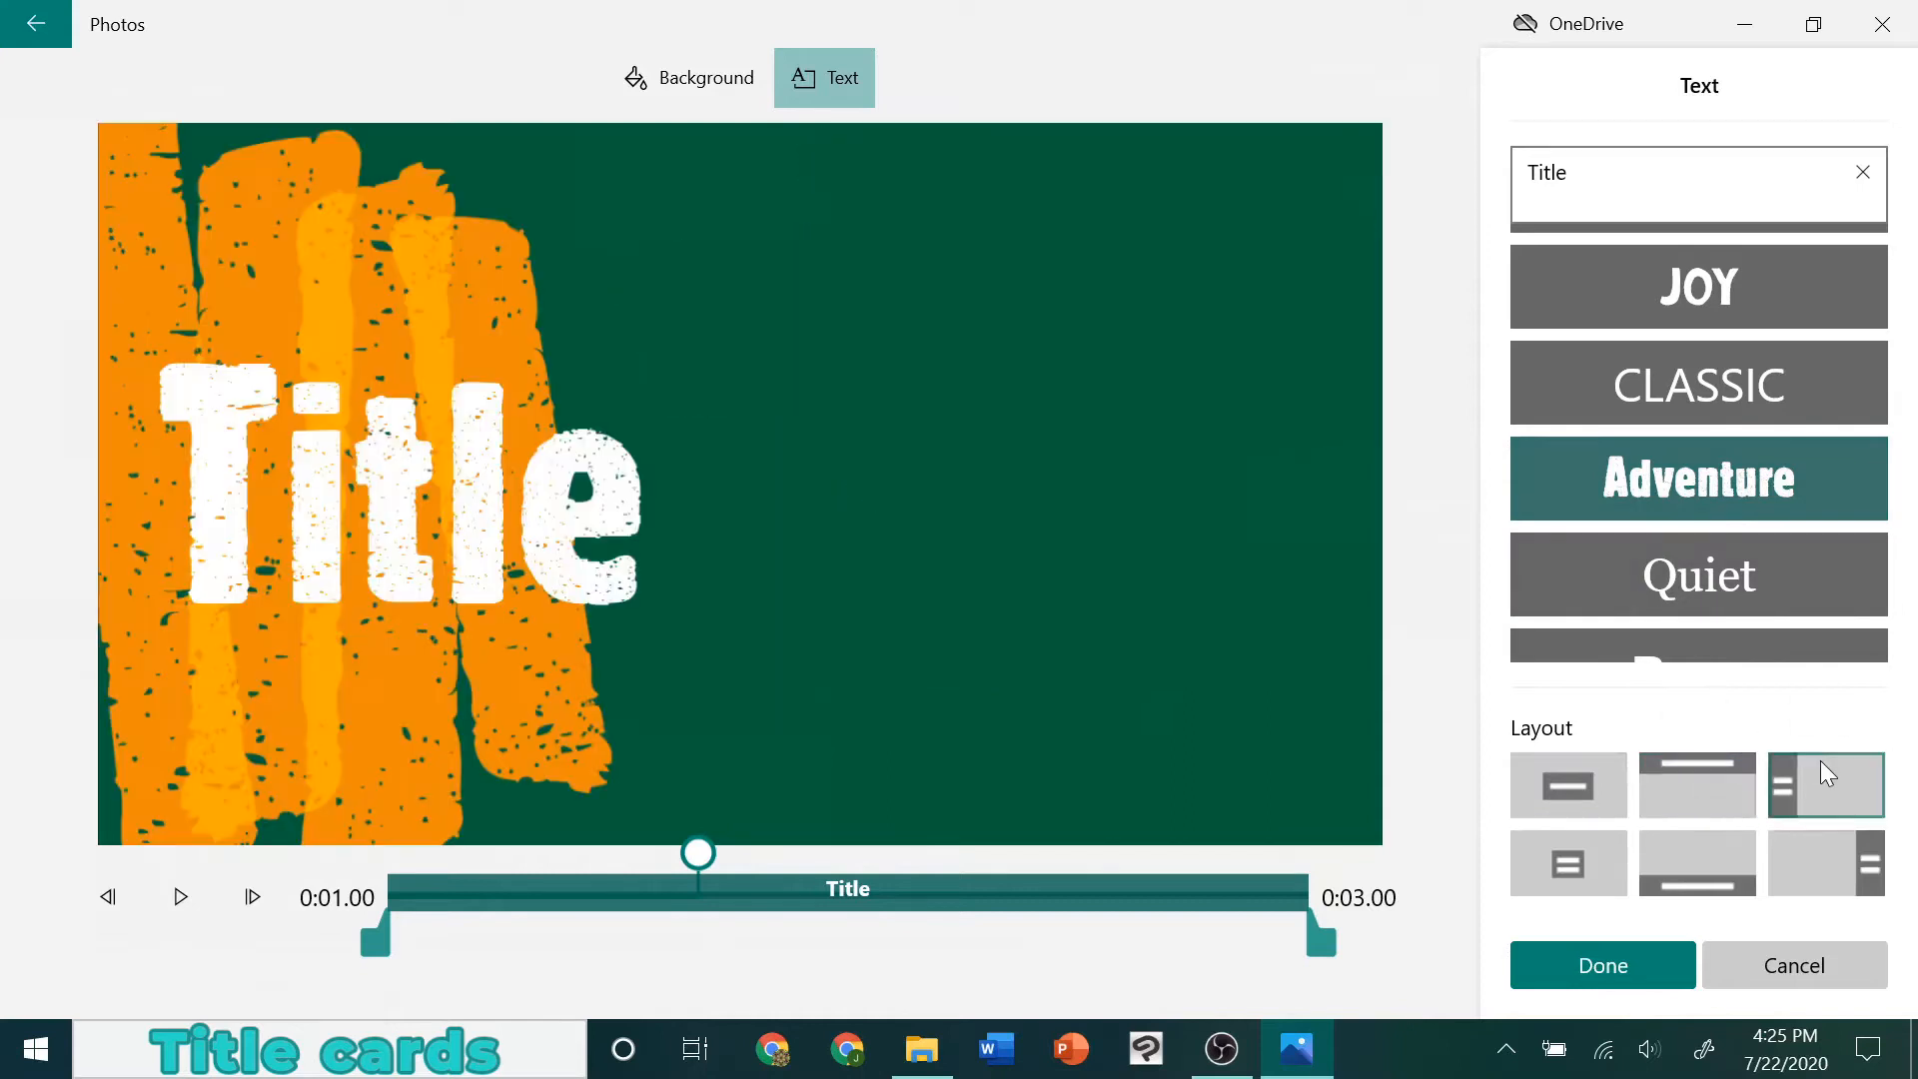
{"action": "left_click", "coordinate": [1825, 845]}
{"action": "left_click", "coordinate": [1732, 847]}
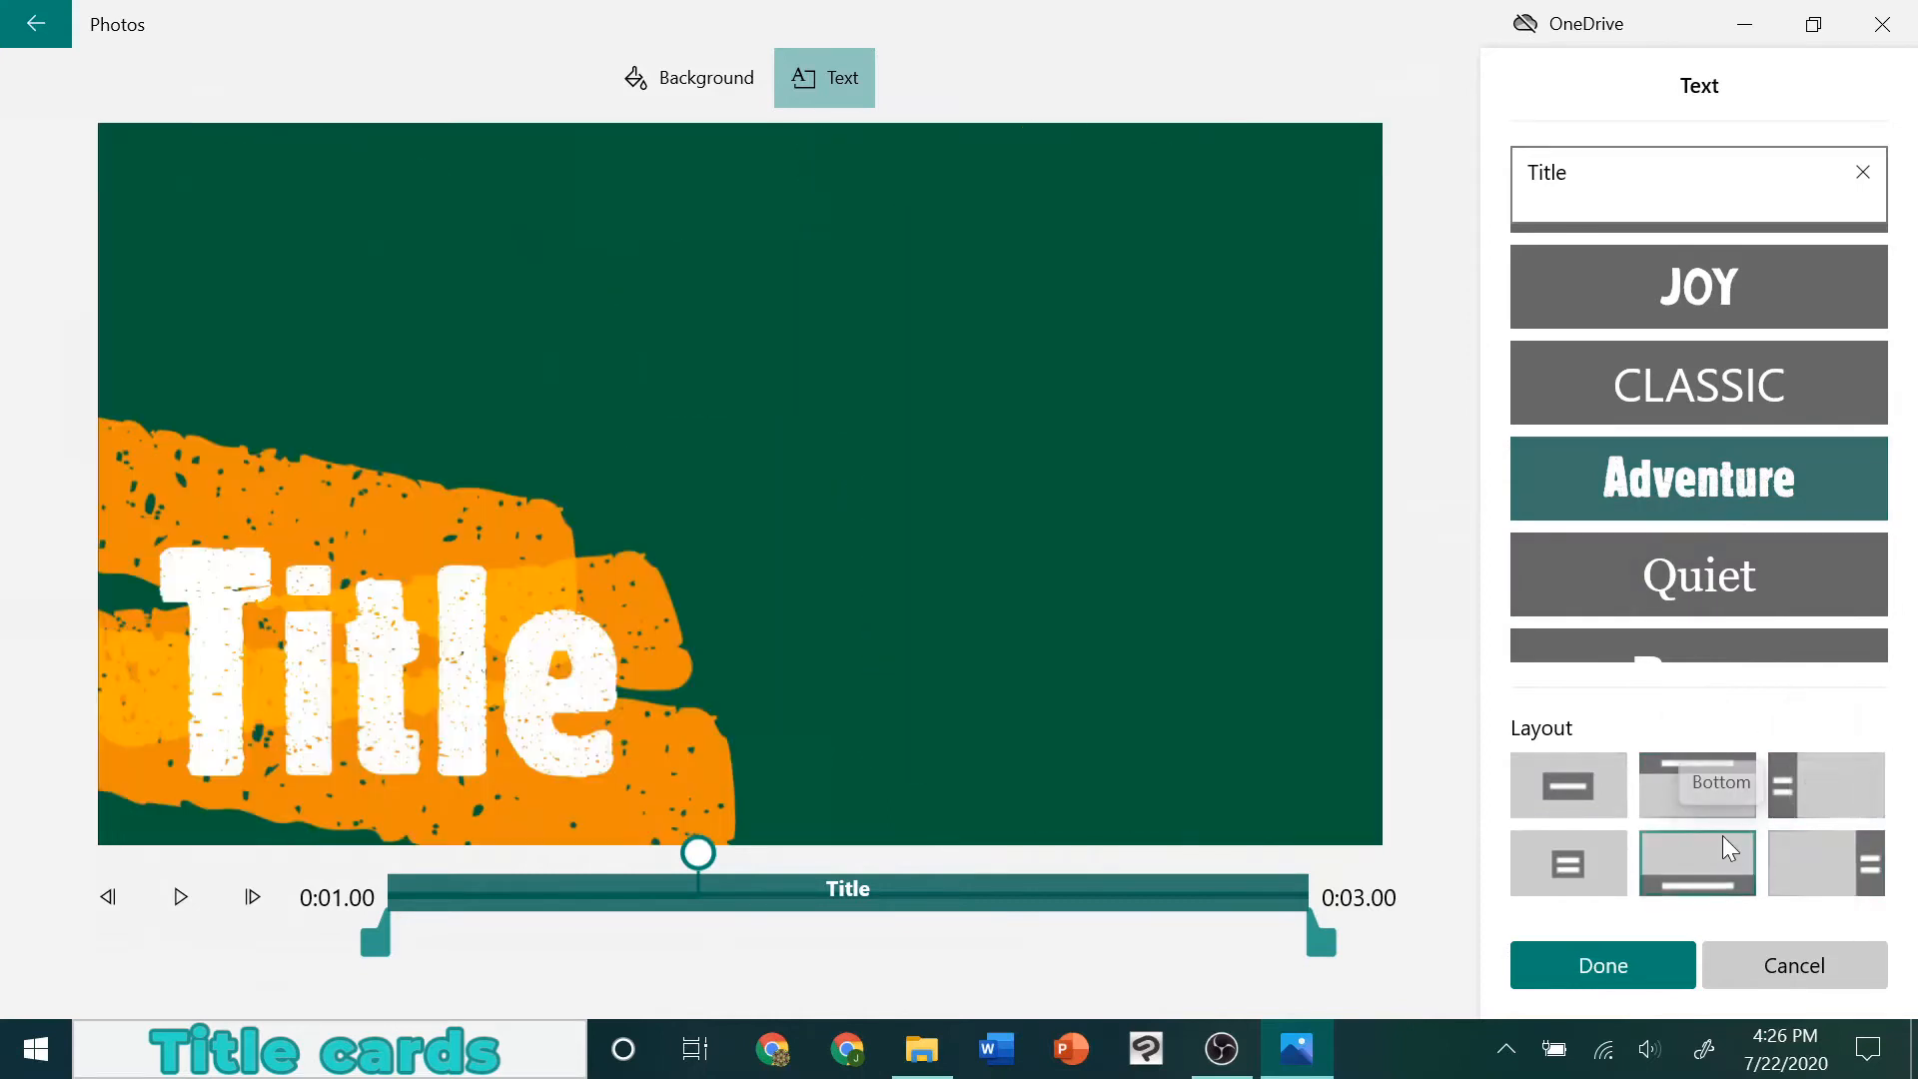
{"action": "left_click", "coordinate": [1597, 848]}
{"action": "left_click", "coordinate": [1586, 789]}
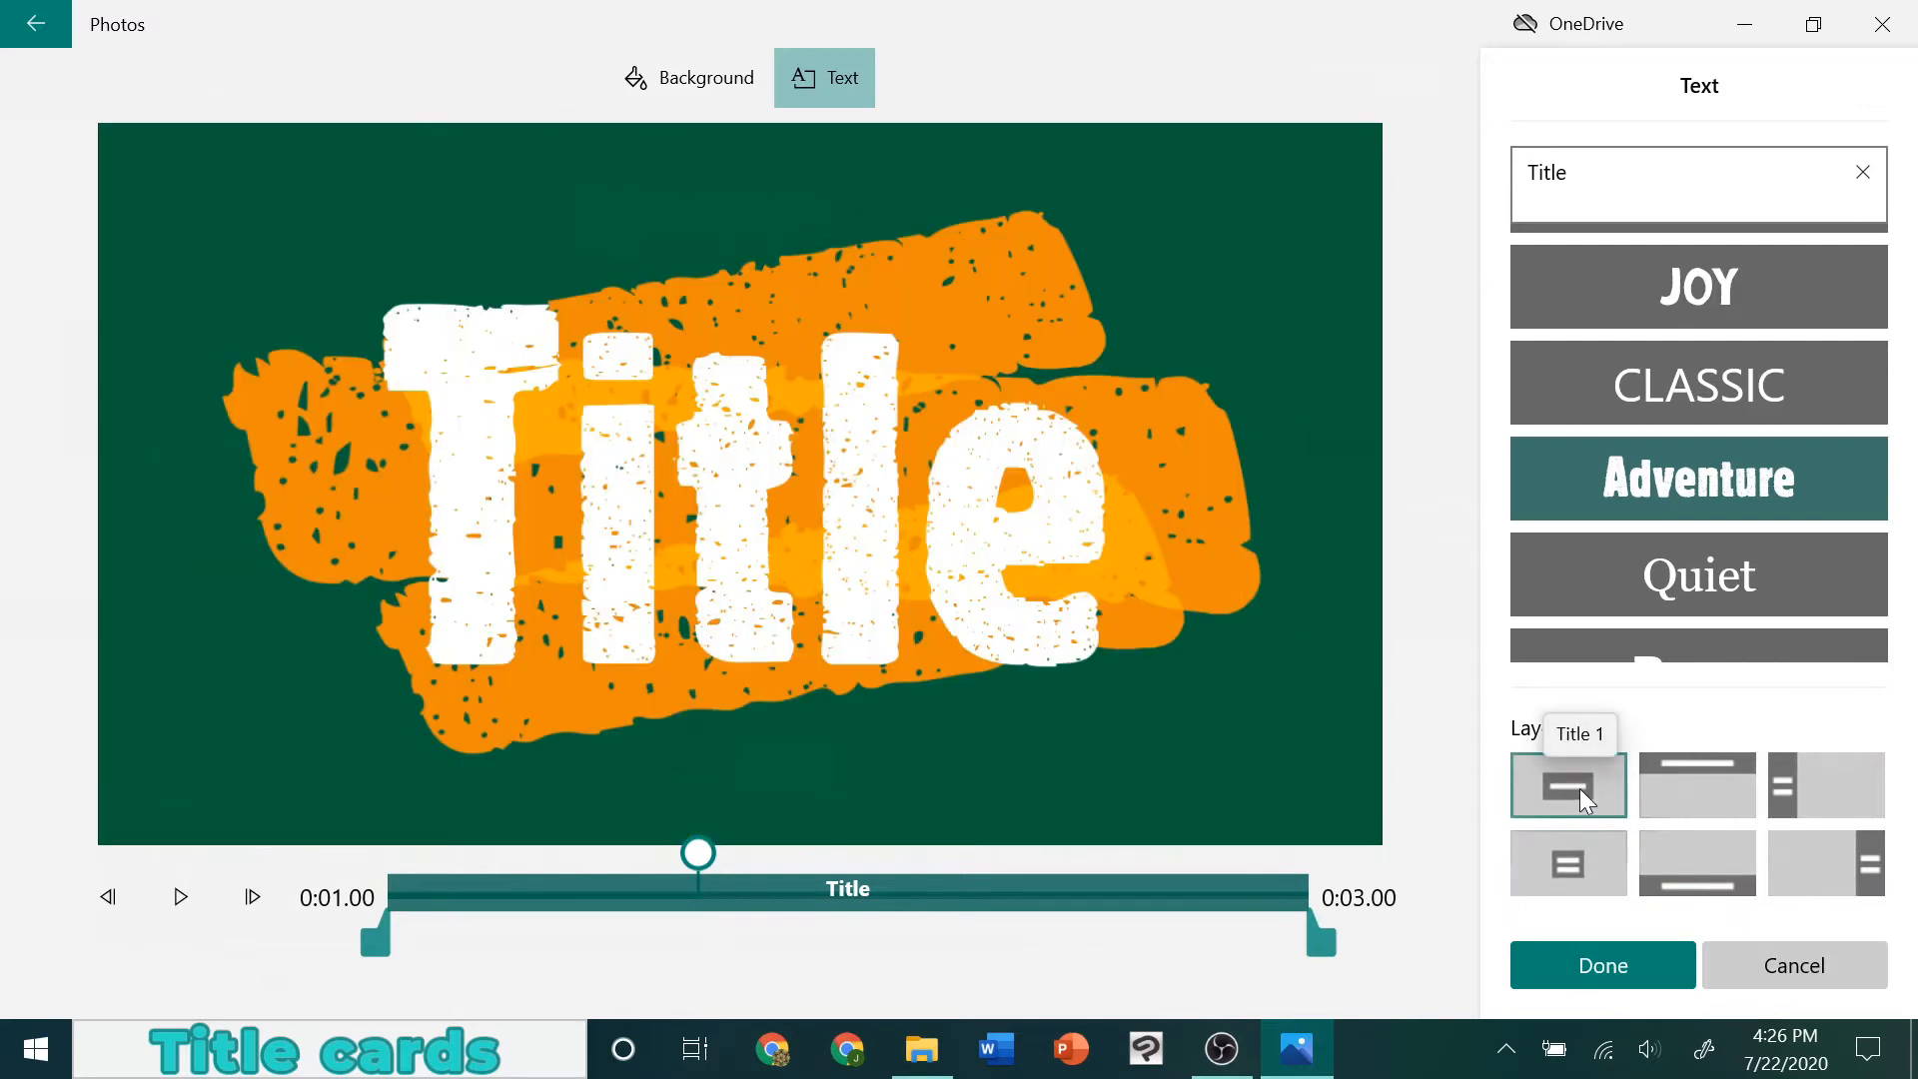
{"action": "left_click", "coordinate": [1606, 887]}
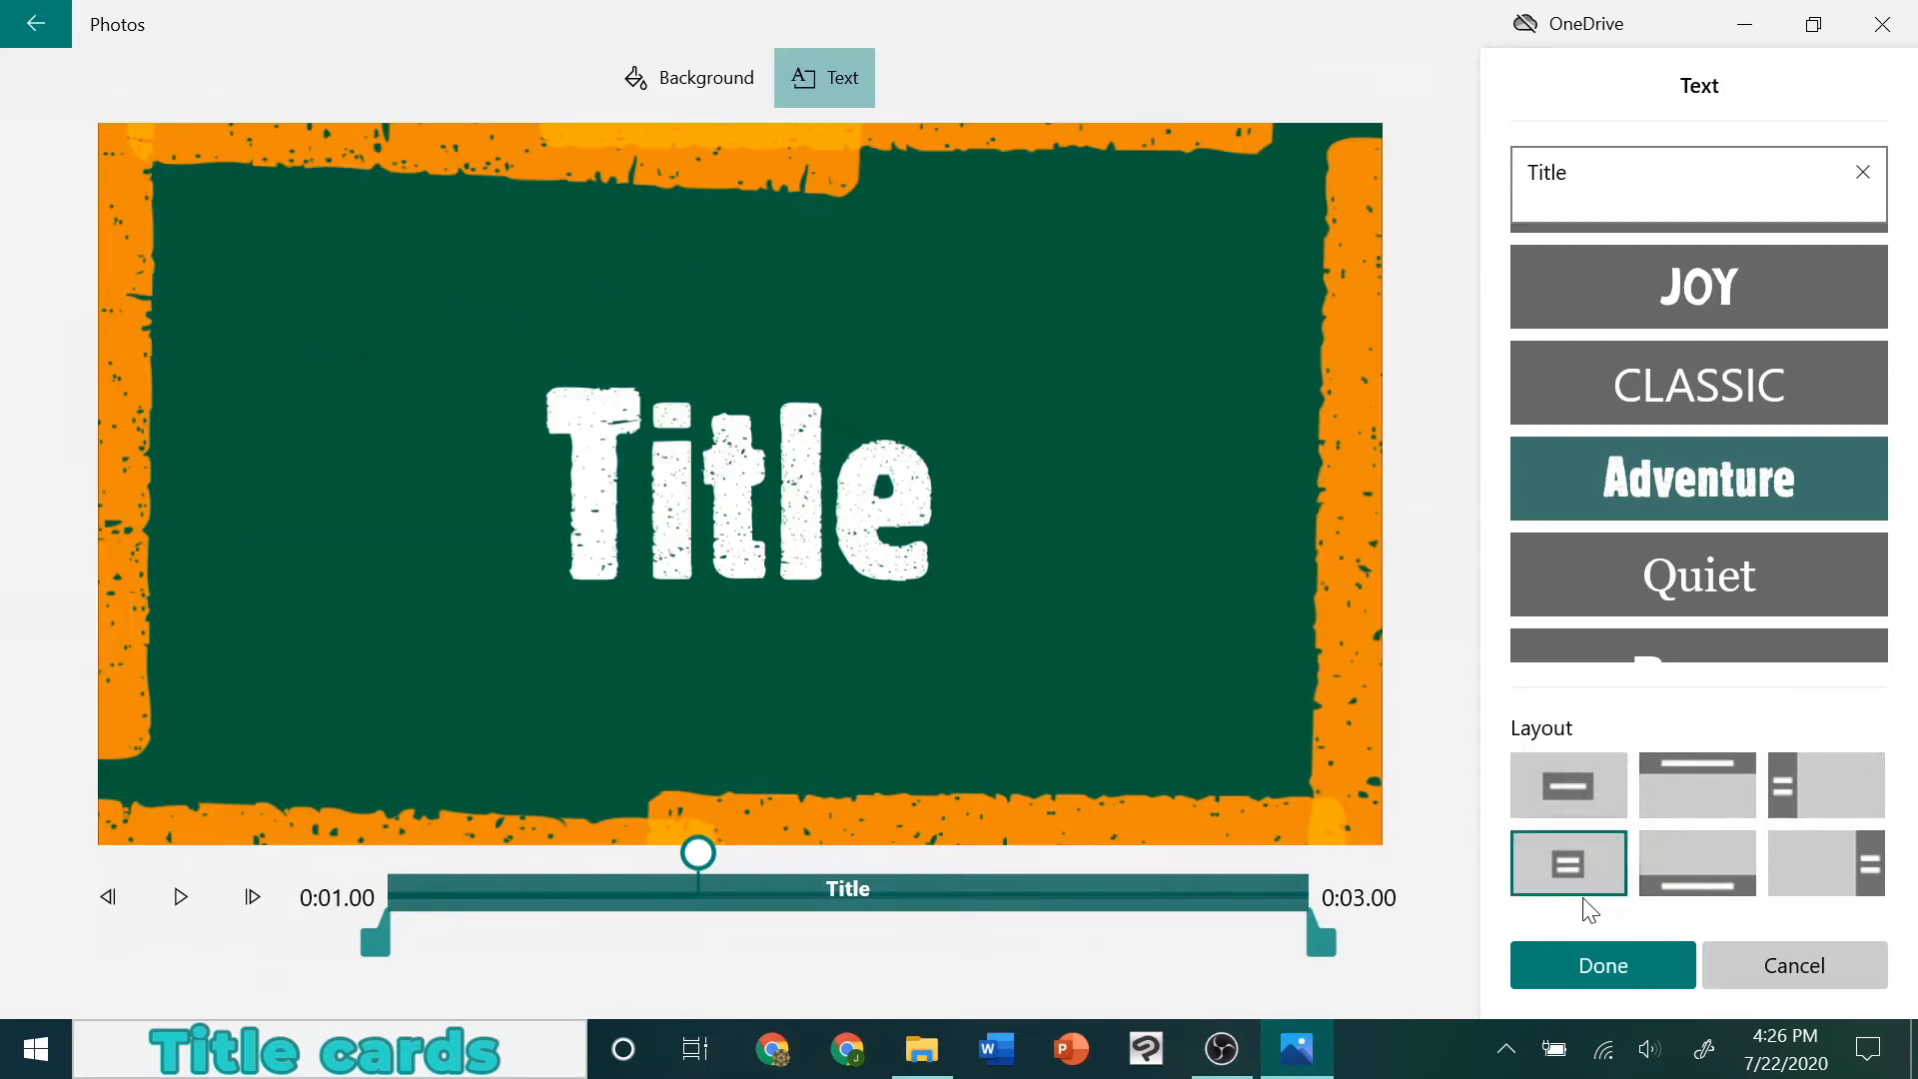
Replace the title card's placeholder text with "How to Draw Batman"
{"action": "left_click", "coordinate": [1712, 149]}
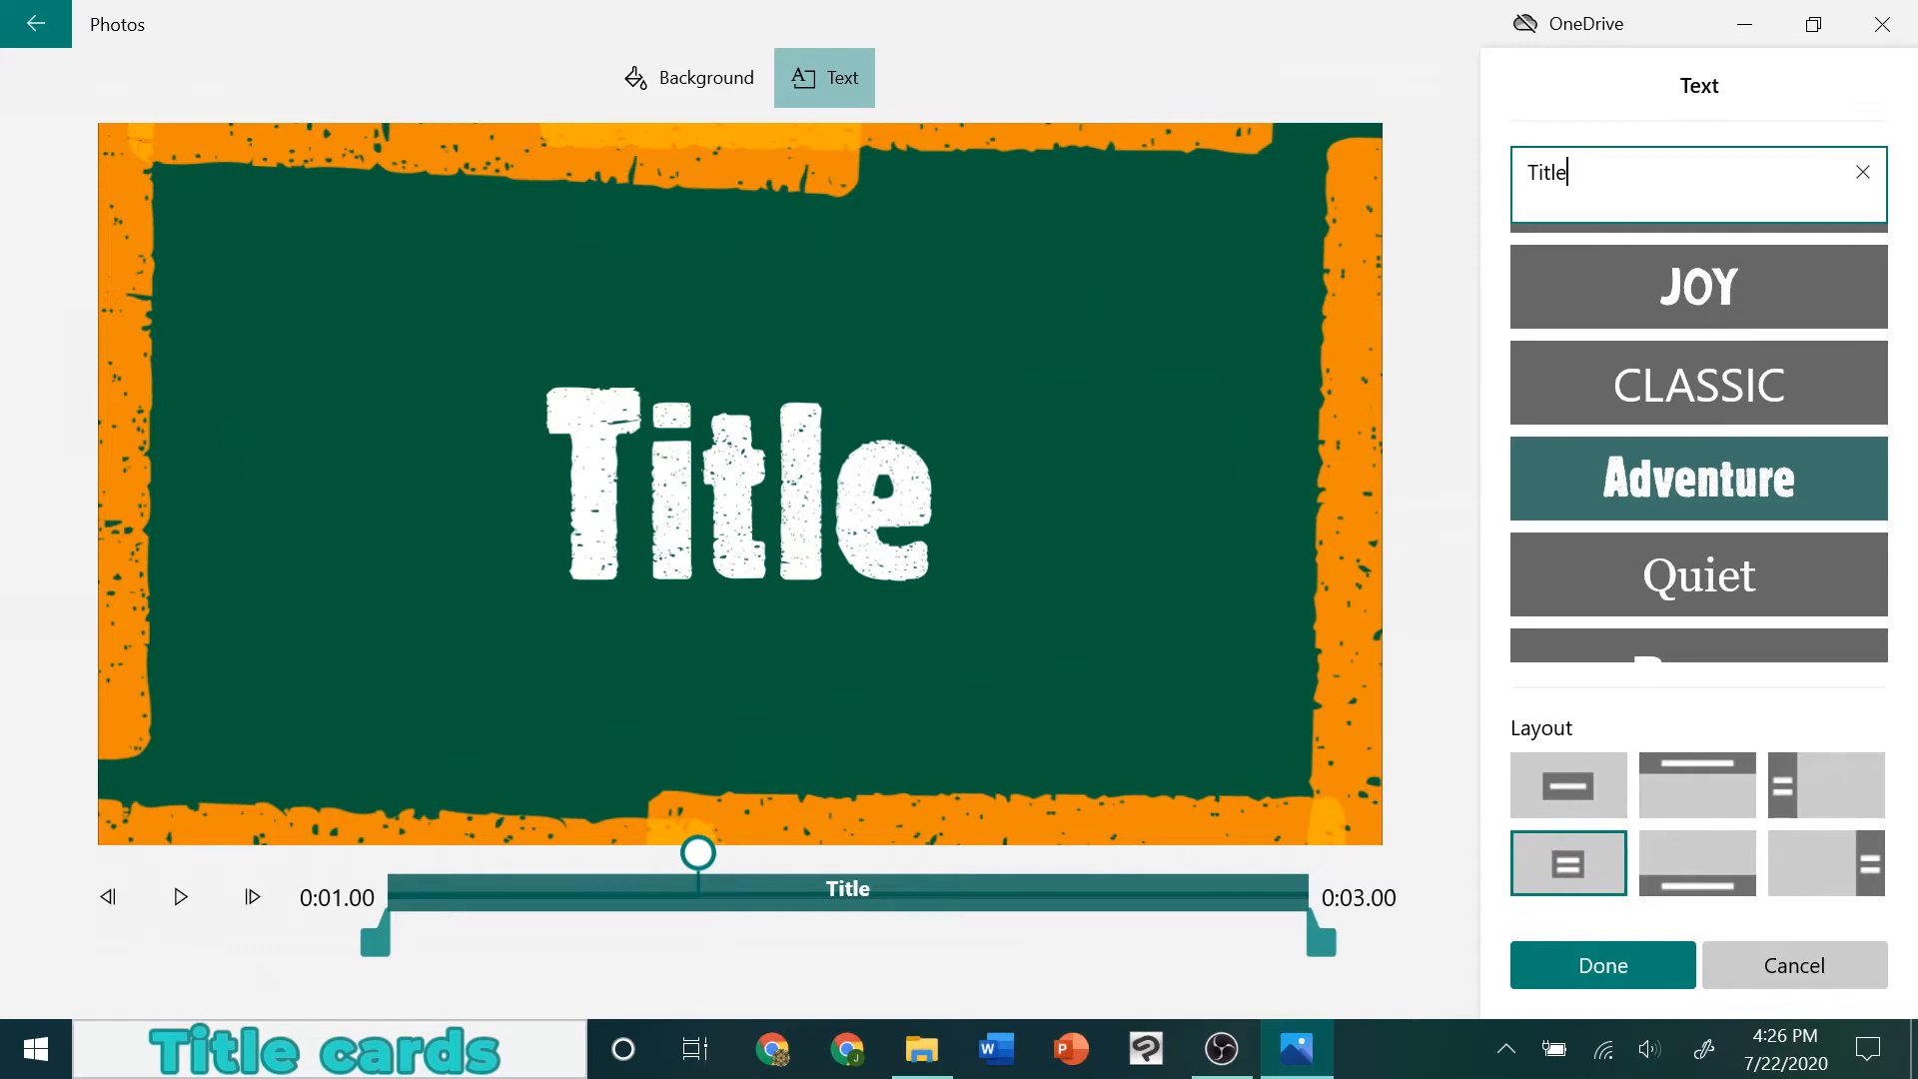
{"action": "key", "text": "ctrl+a"}
{"action": "type", "text": "How to"}
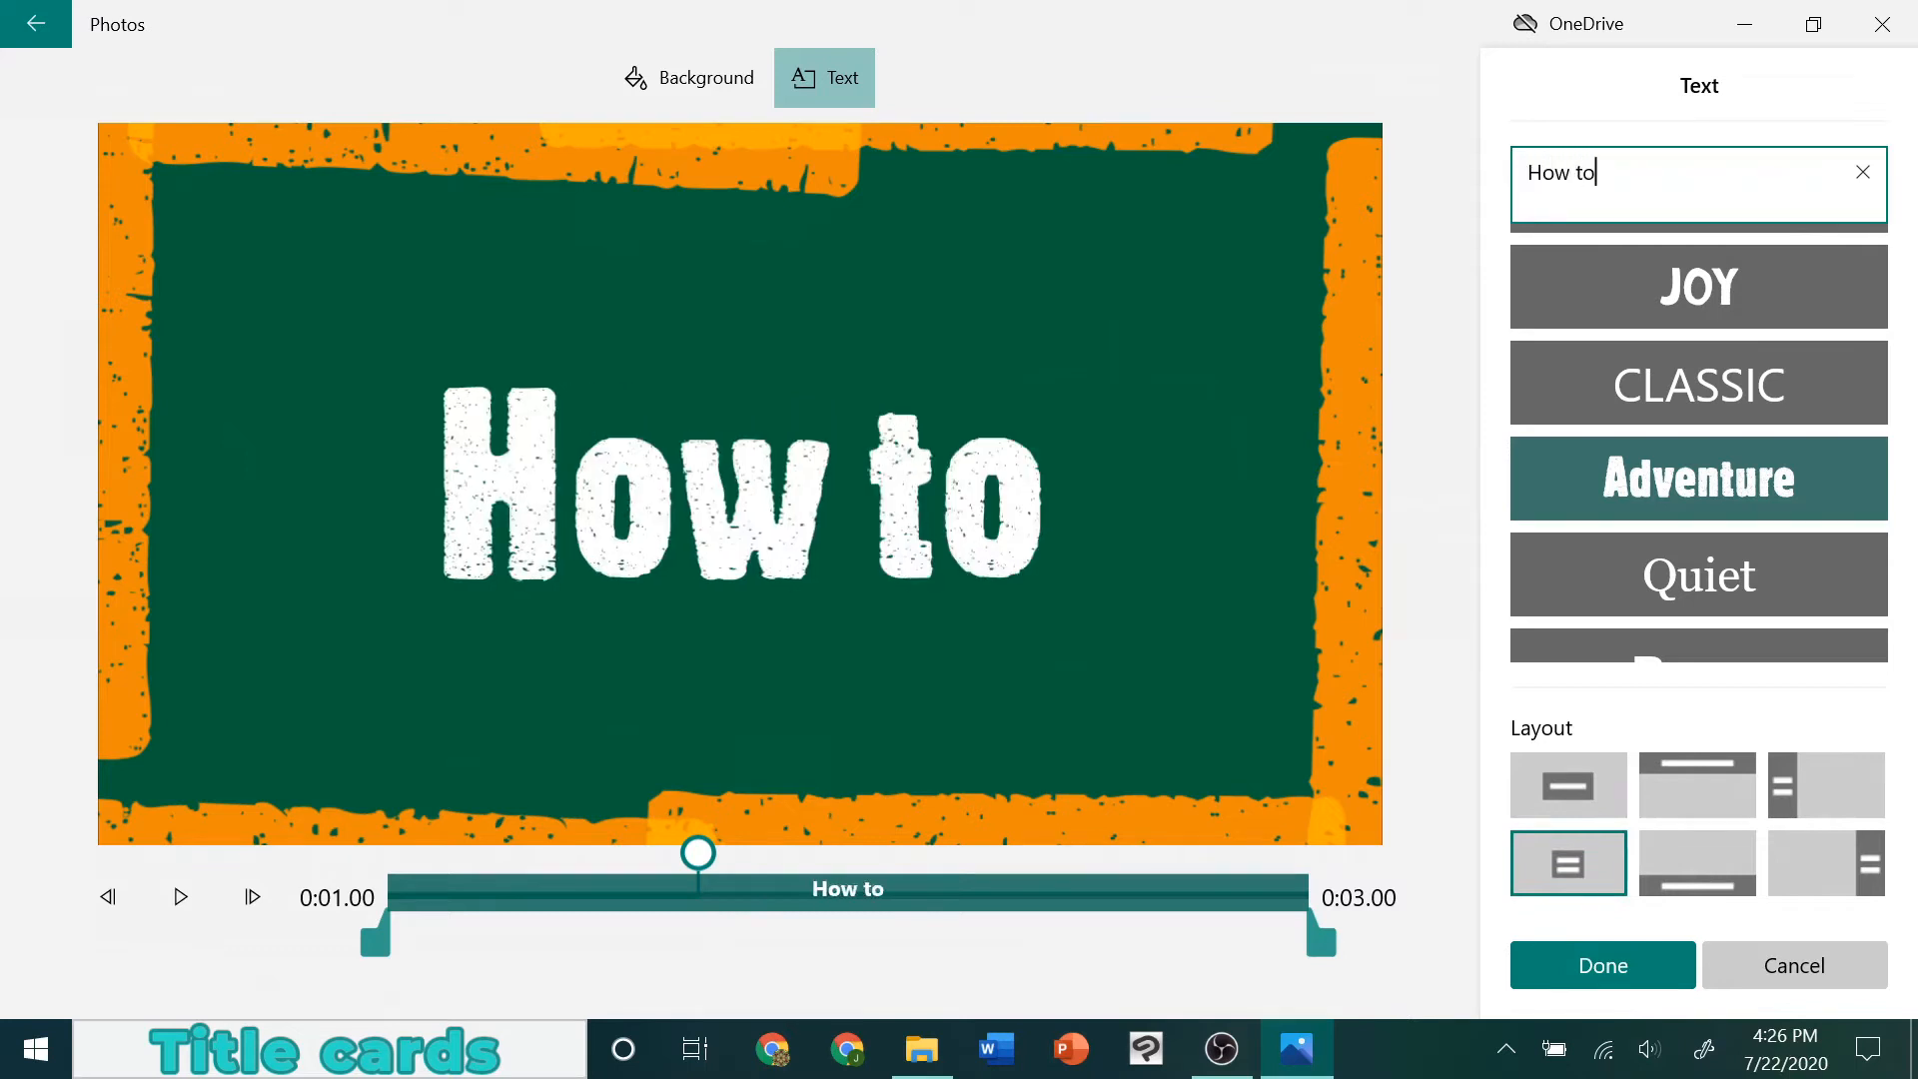
{"action": "type", "text": " Draw Batam"}
{"action": "key", "text": "BackSpace"}
{"action": "key", "text": "BackSpace"}
{"action": "type", "text": "man"}
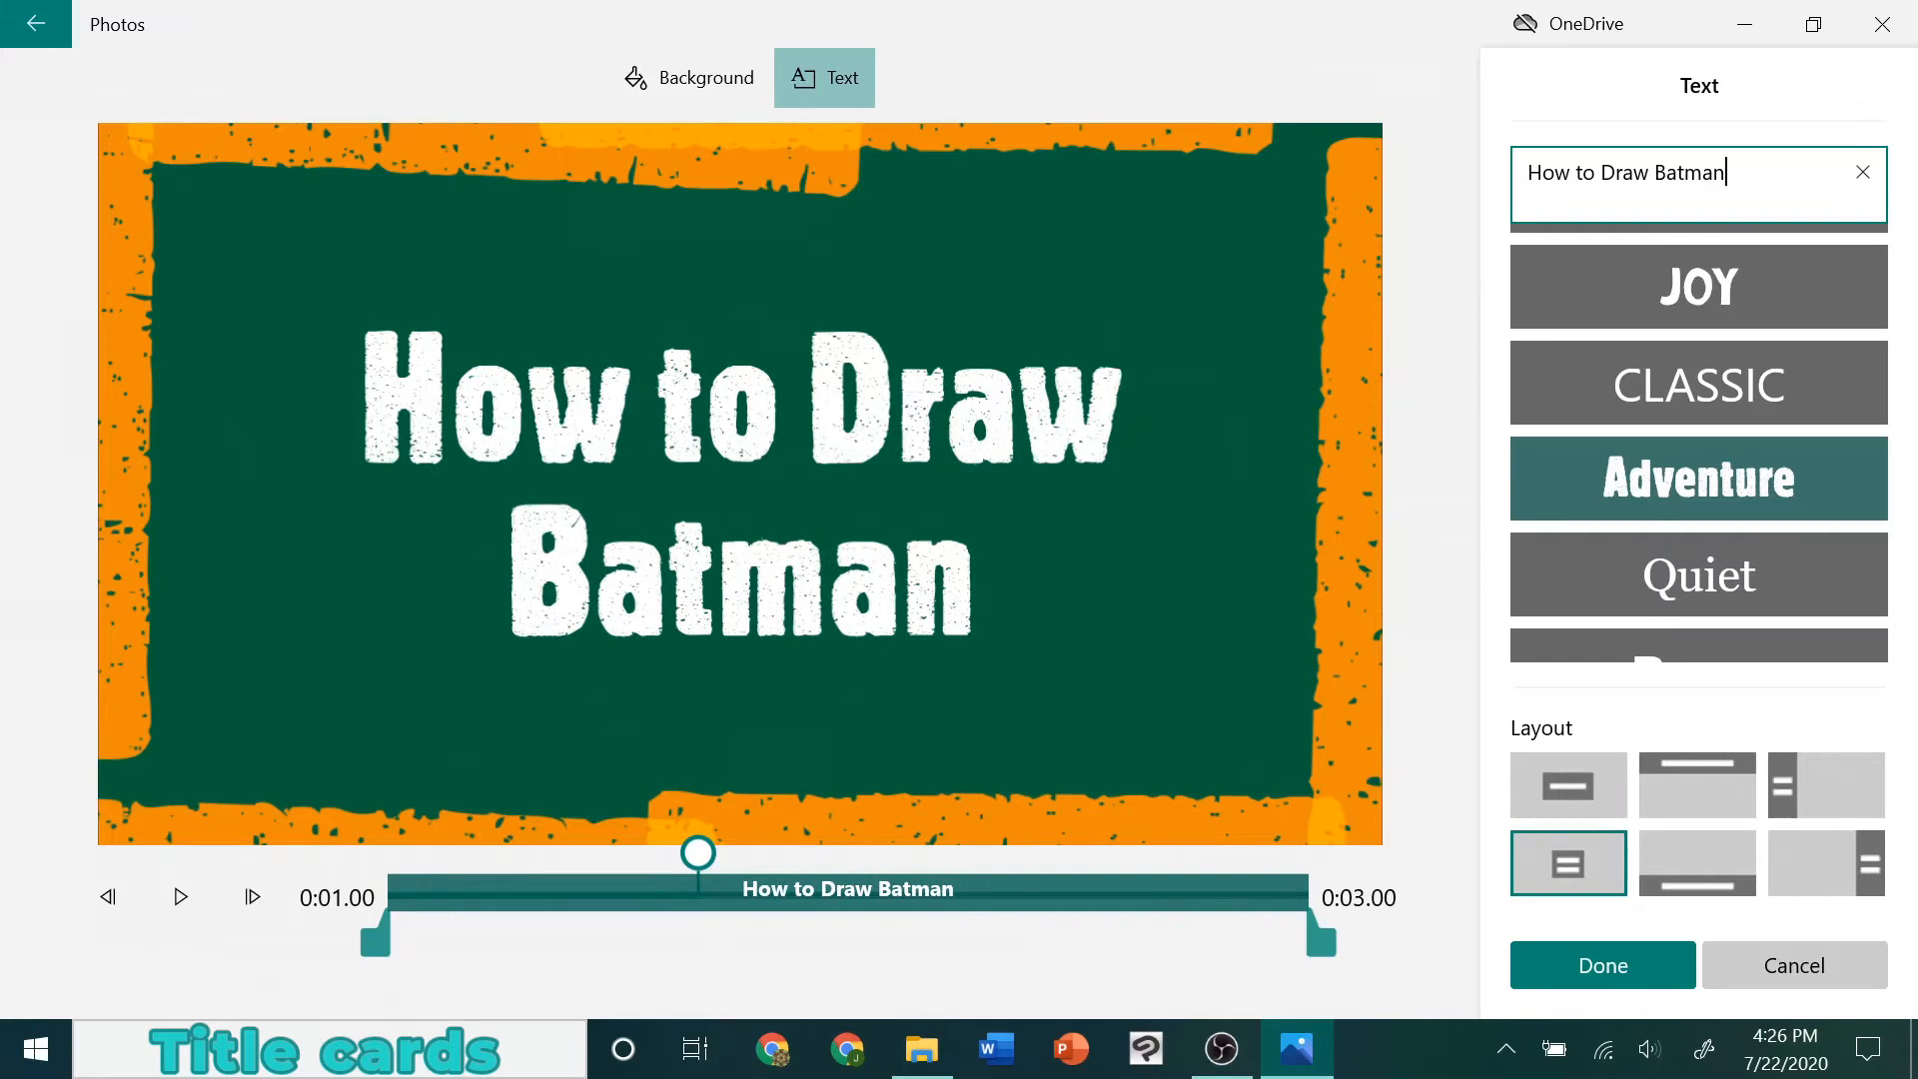
Set the title card's background to black, play the animation from the start, and accept the card's edits
{"action": "left_click", "coordinate": [663, 70]}
{"action": "scroll", "coordinate": [1698, 531], "scroll_direction": "down", "scroll_amount": 5}
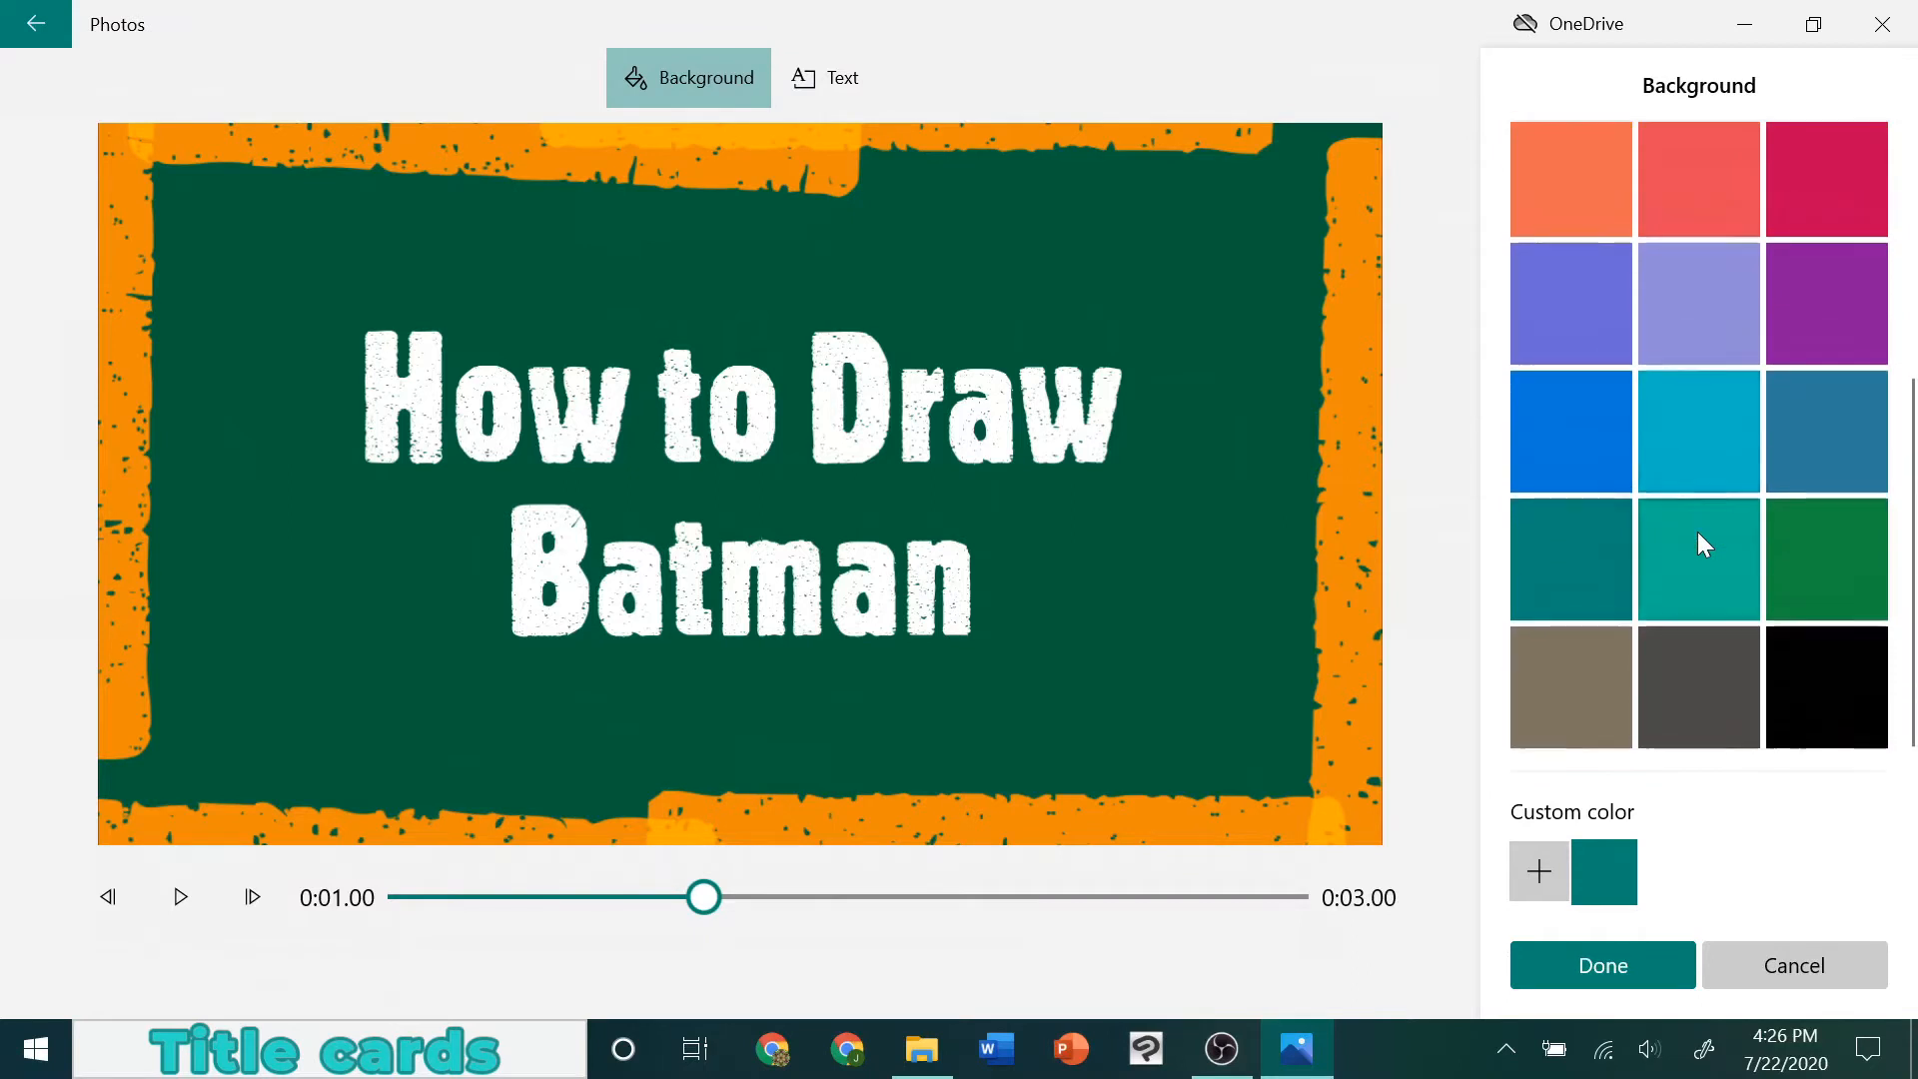
{"action": "left_click", "coordinate": [1814, 673]}
{"action": "left_click_drag", "start_coordinate": [705, 905], "coordinate": [300, 897]}
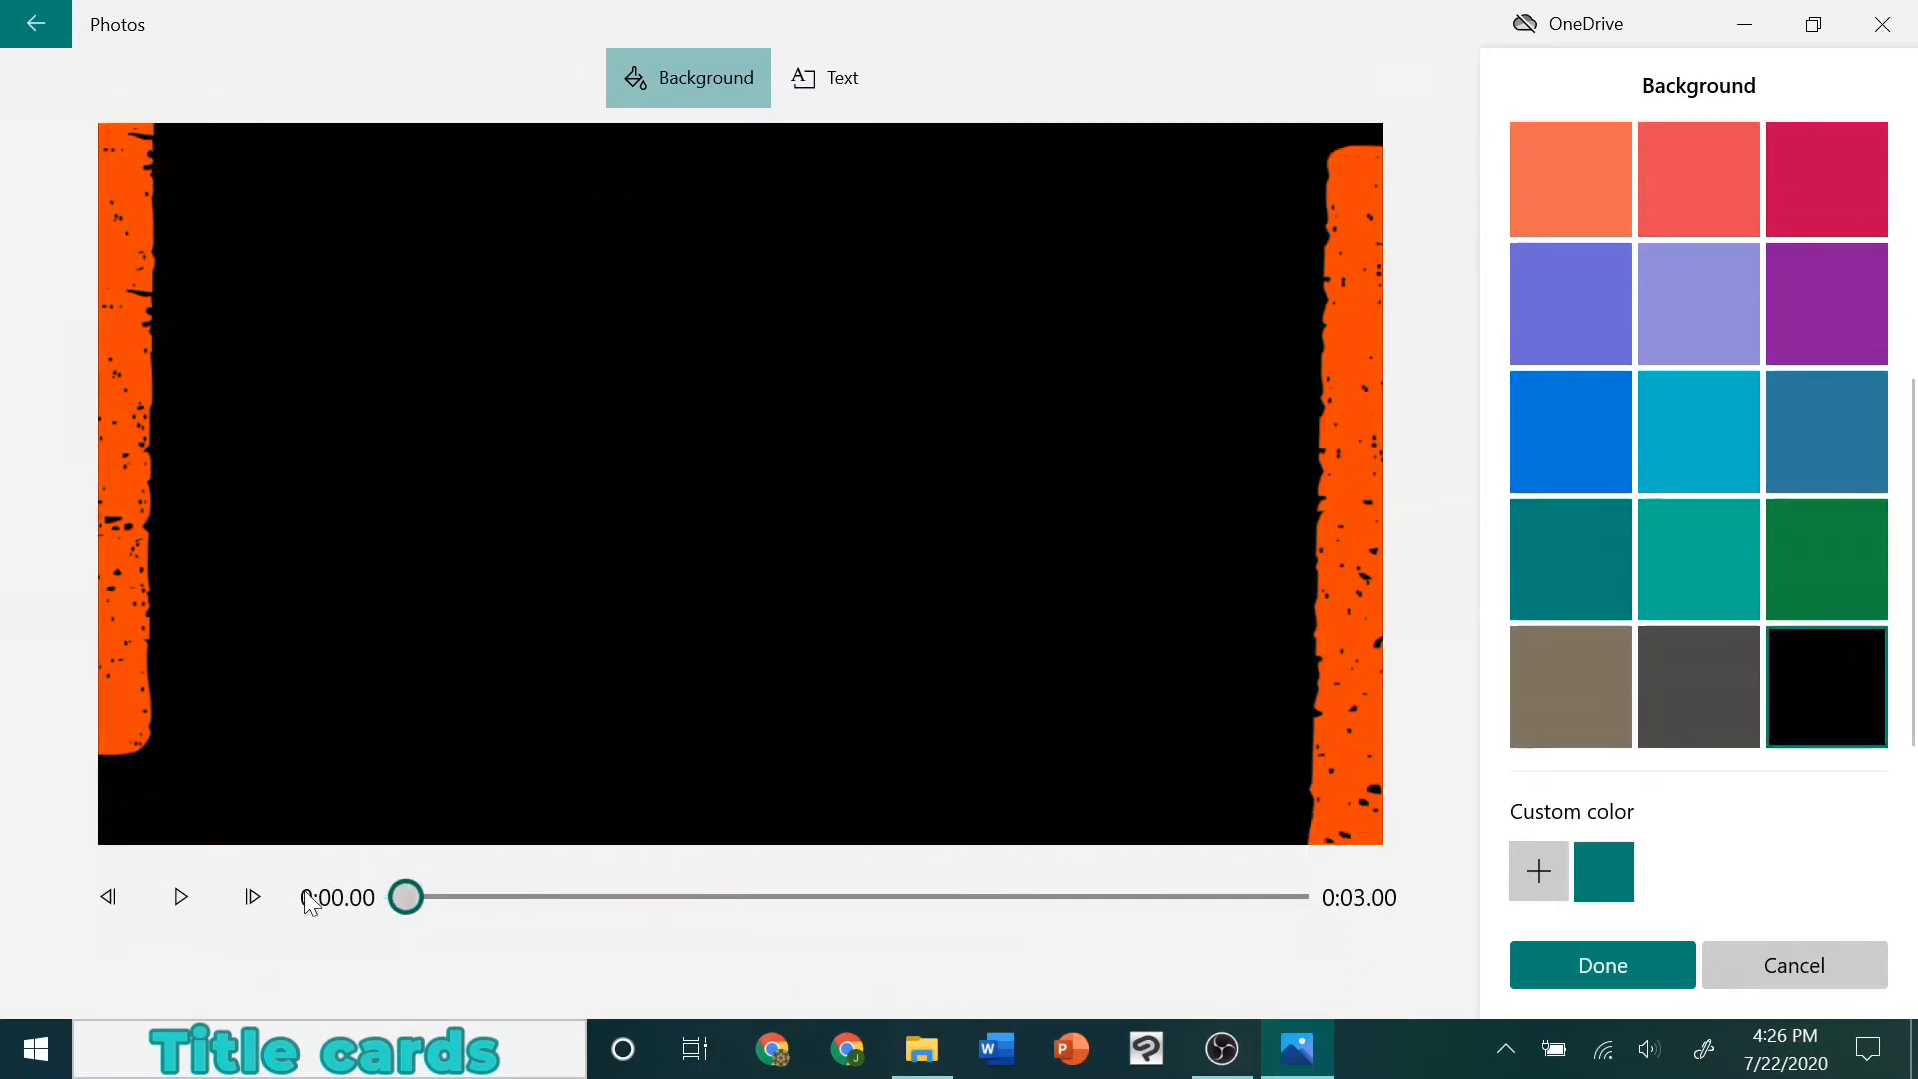
{"action": "left_click", "coordinate": [171, 895]}
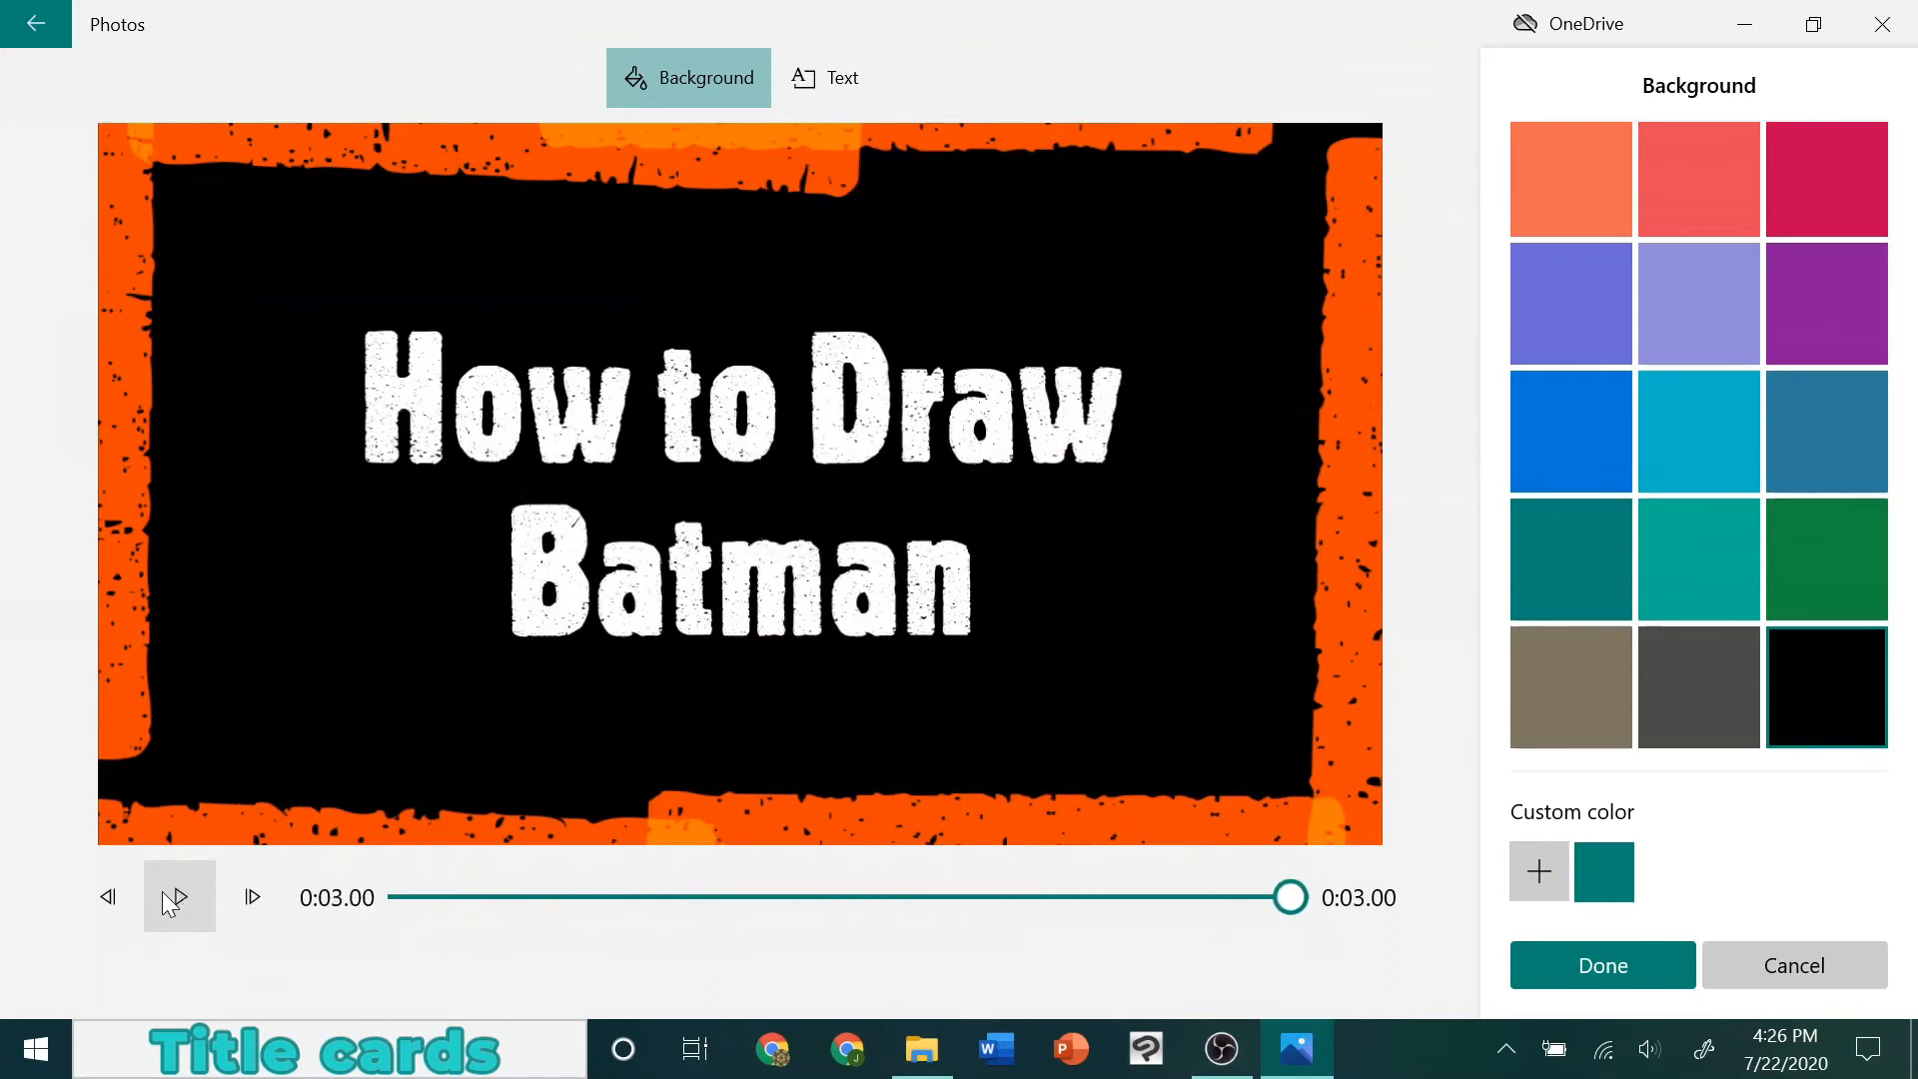
{"action": "left_click", "coordinate": [1640, 983]}
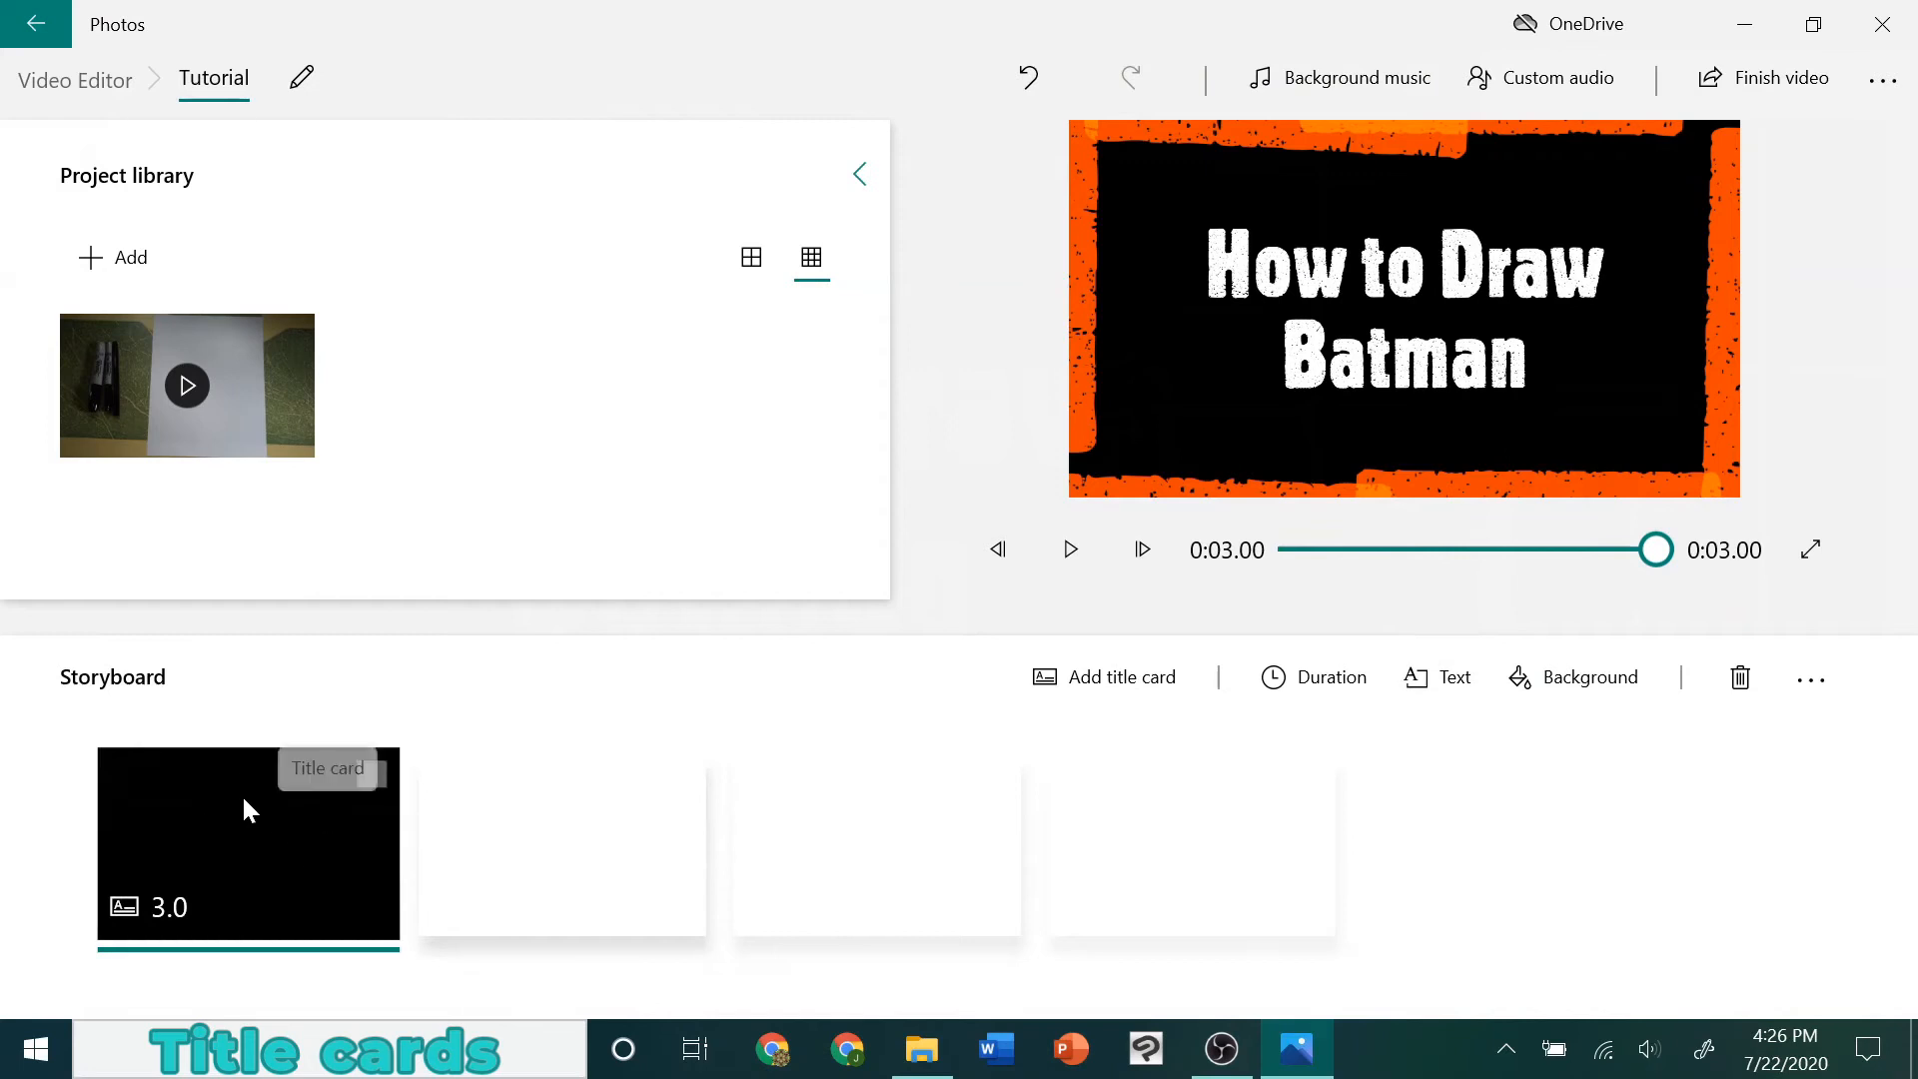
Rewind the preview to the start and set the title card's duration to 5 seconds
{"action": "left_click_drag", "start_coordinate": [1656, 550], "coordinate": [1182, 583]}
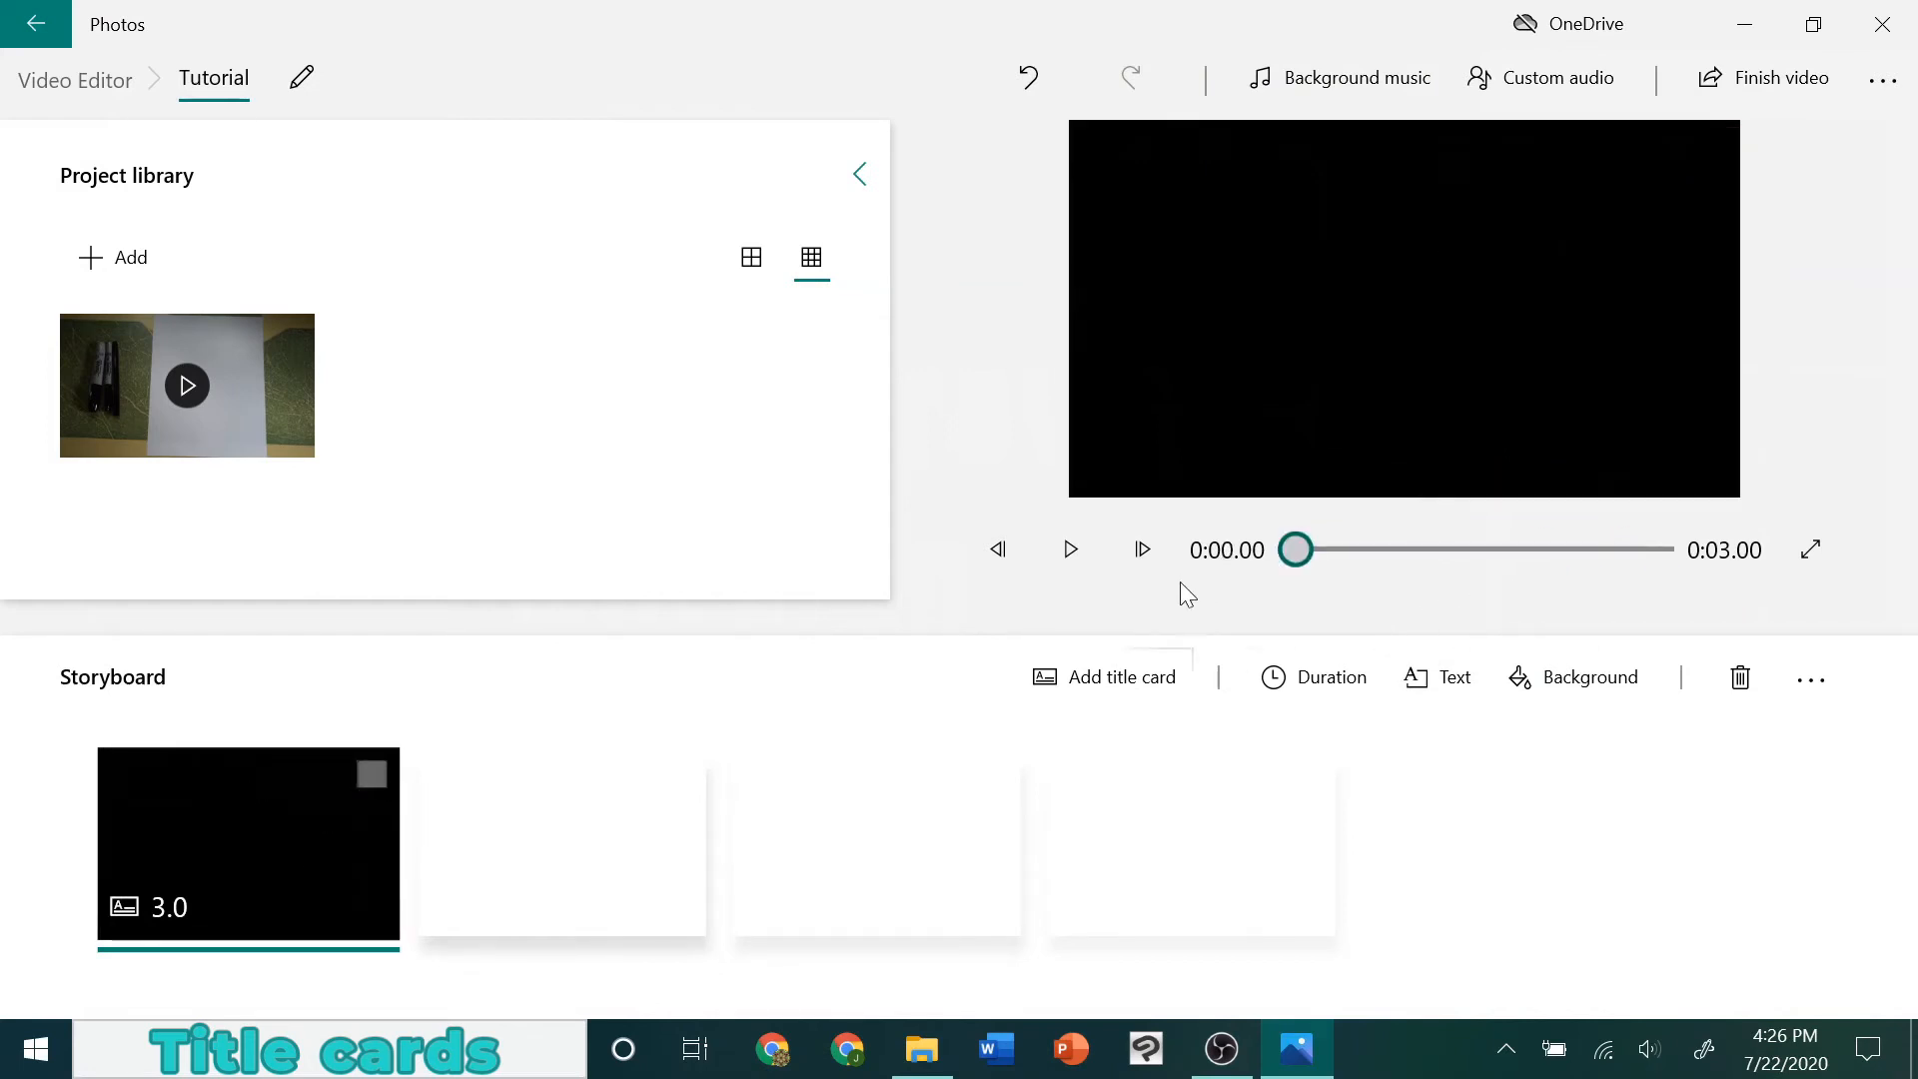
{"action": "right_click", "coordinate": [368, 777]}
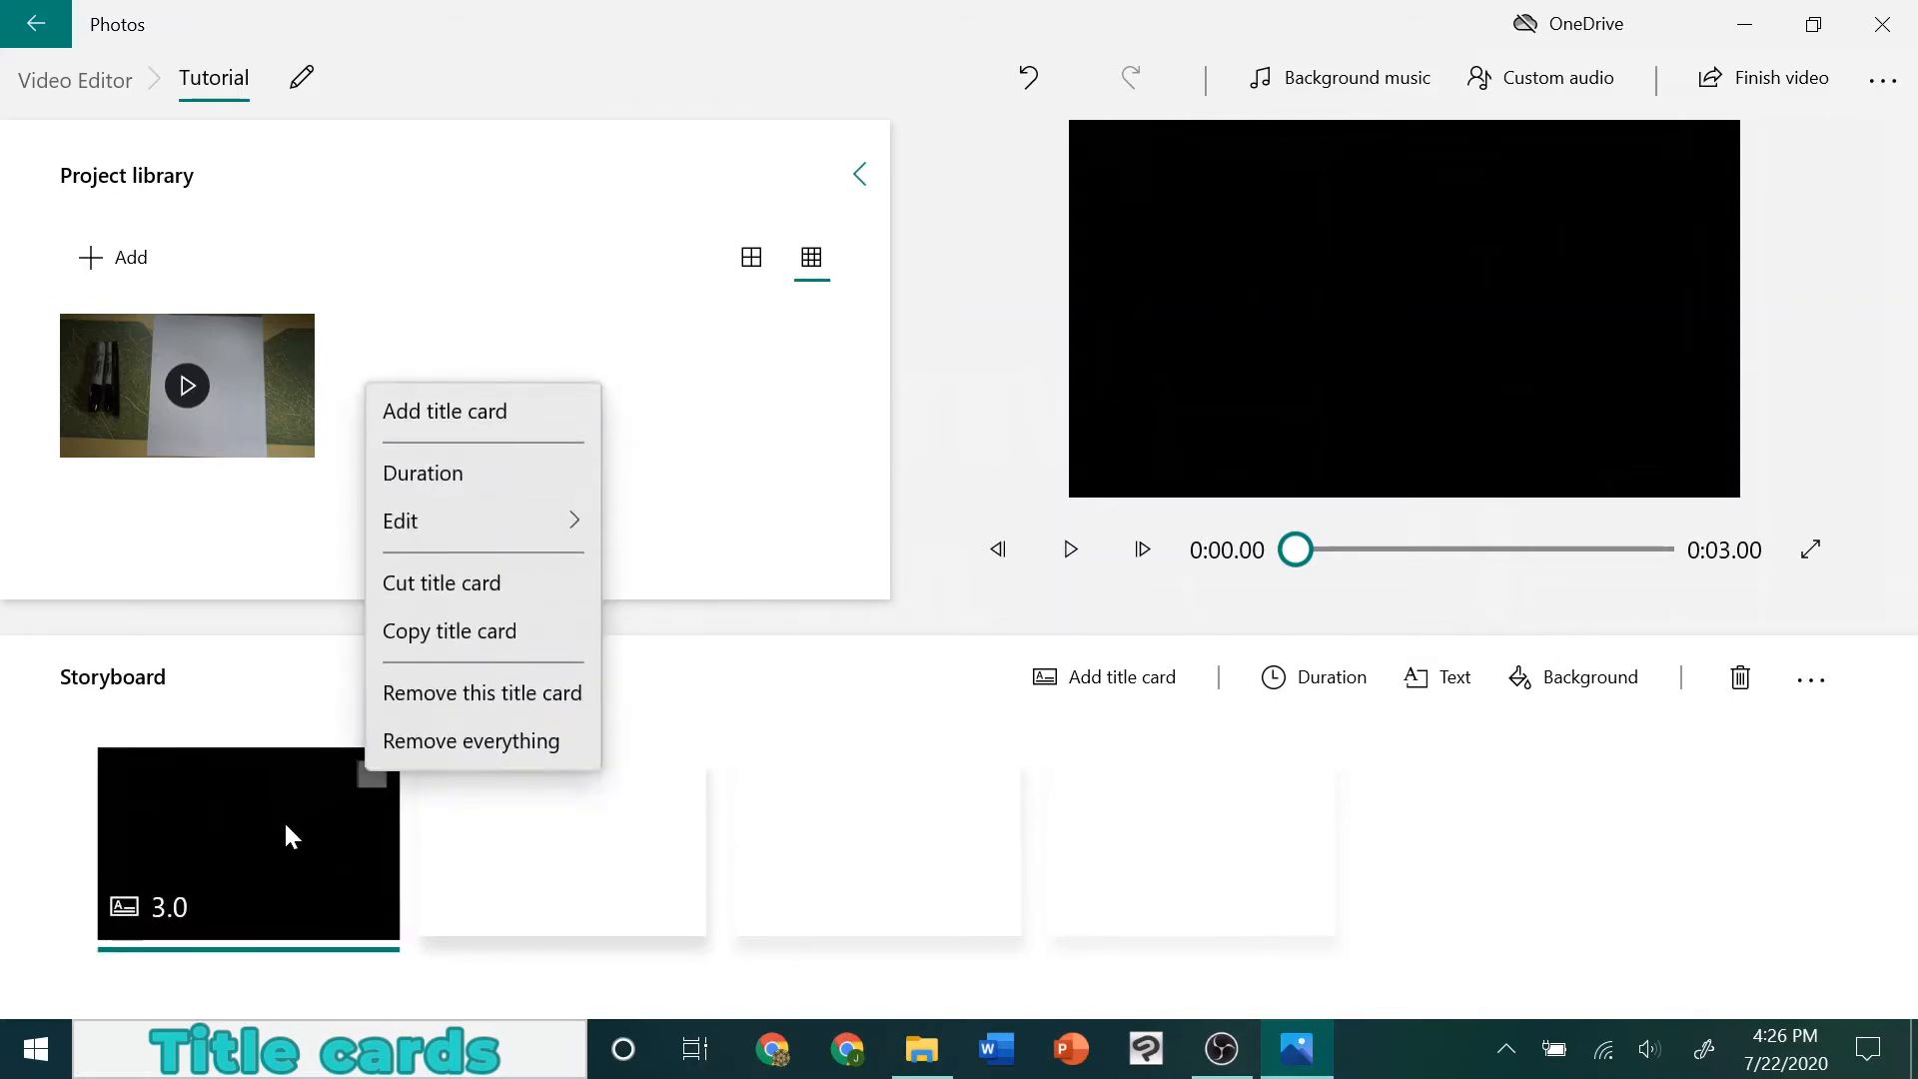
{"action": "left_click", "coordinate": [470, 475]}
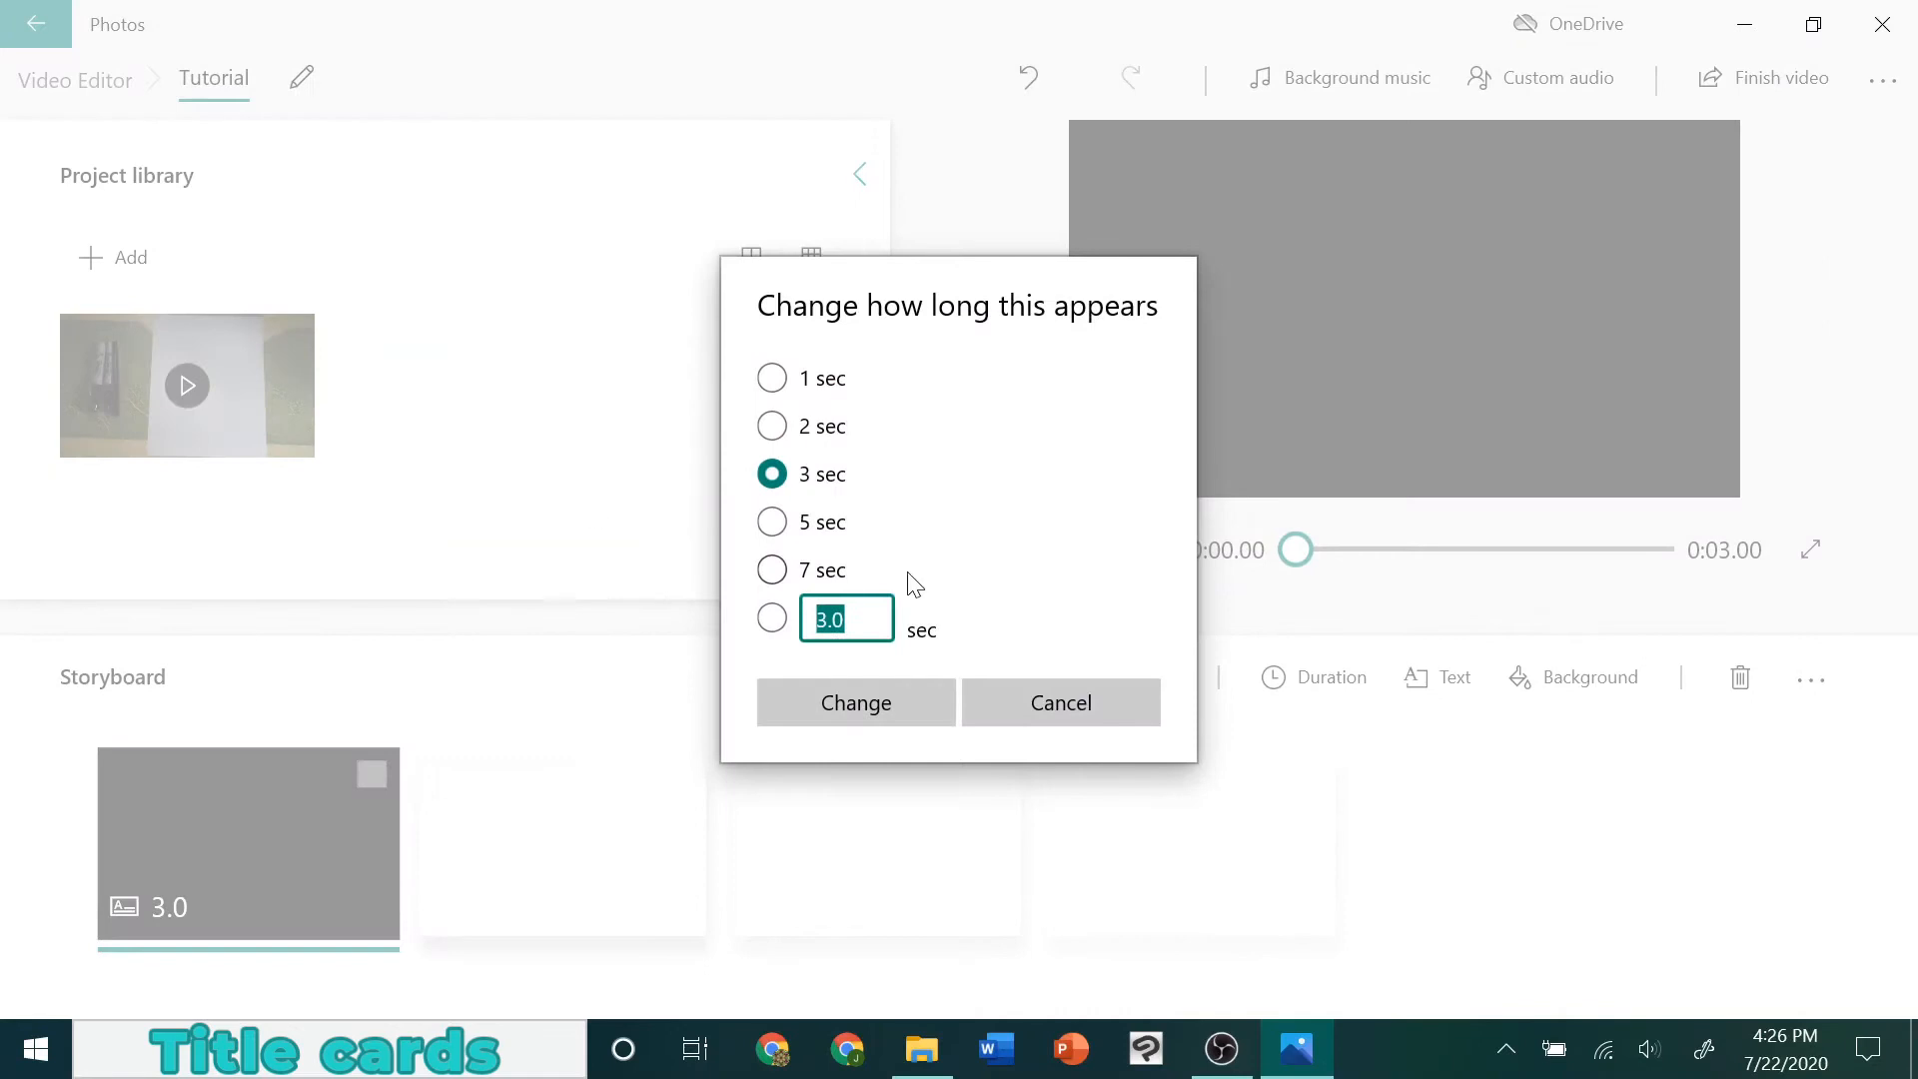
{"action": "left_click", "coordinate": [789, 519]}
{"action": "left_click", "coordinate": [908, 704]}
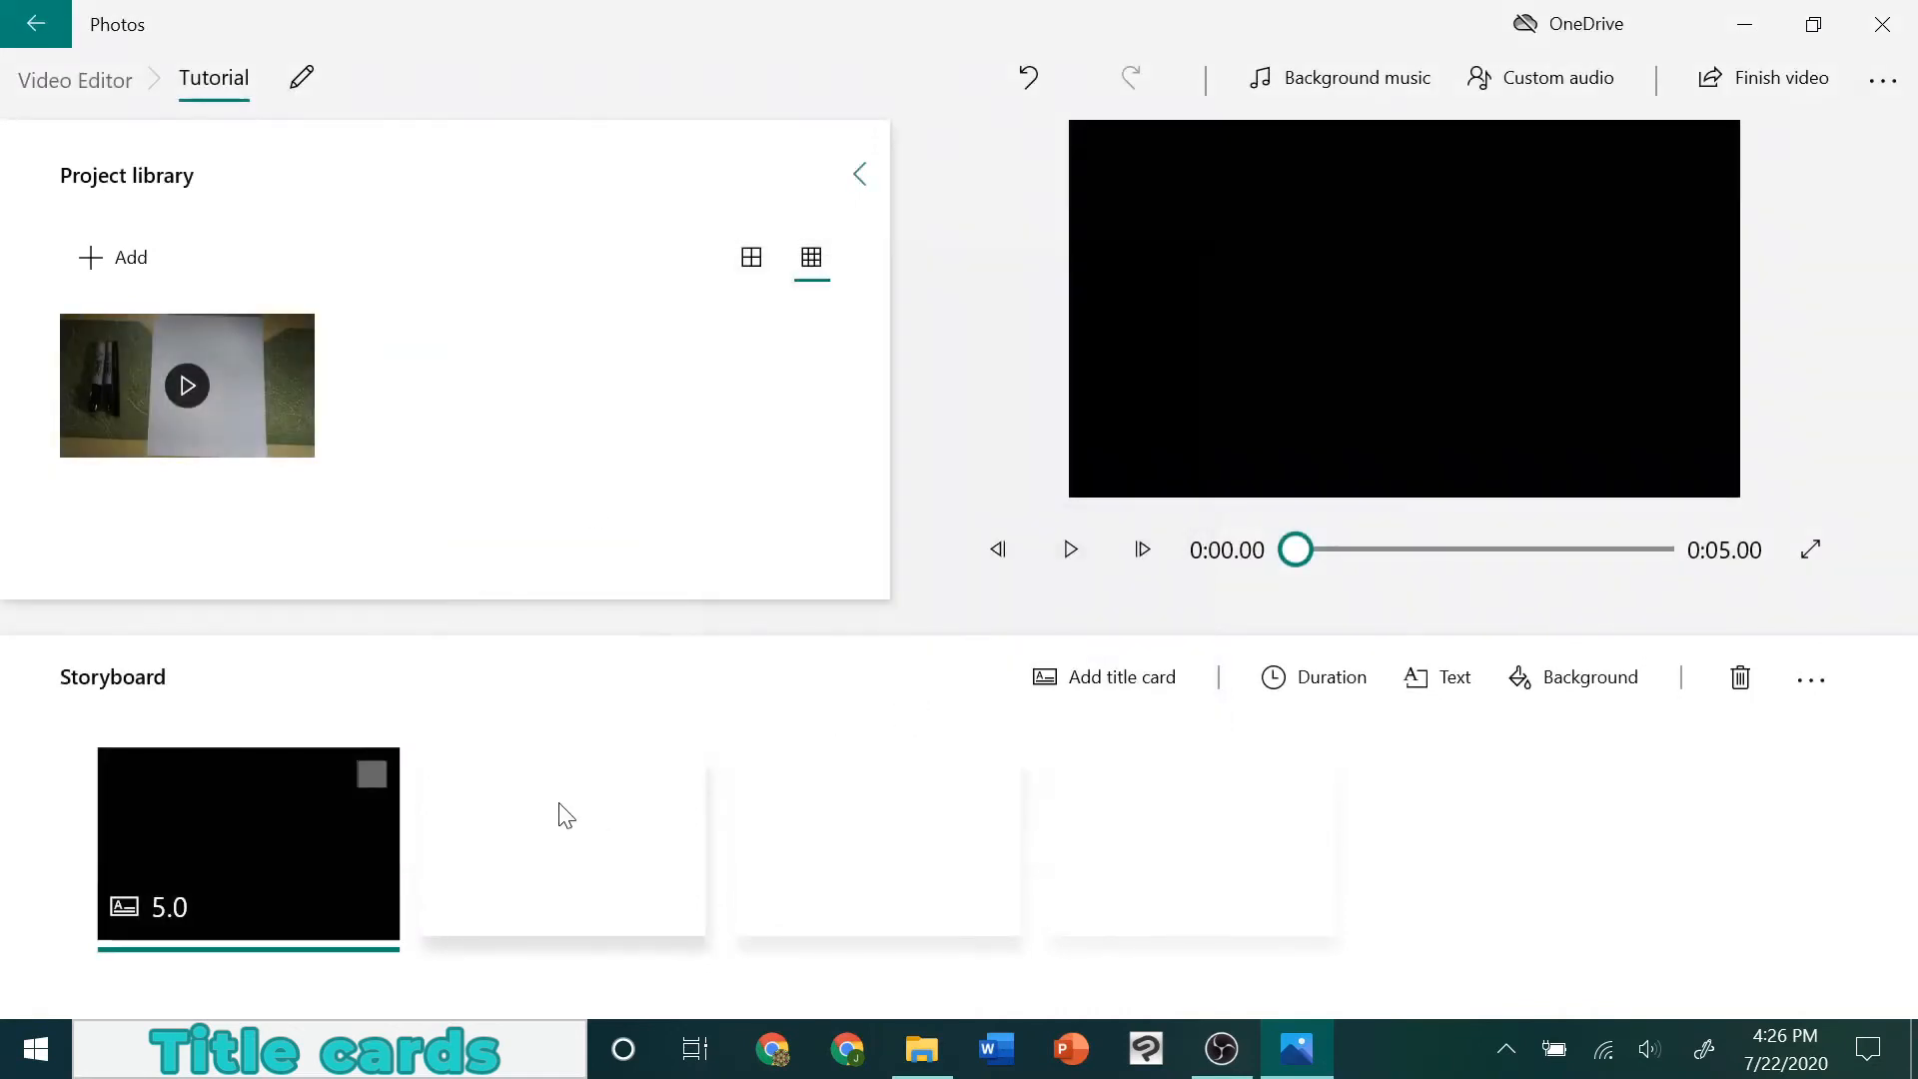
Extend the "How to Draw Batman" text's timing to the 5-second end of the title card, check the ending, and accept the edit
{"action": "left_click_drag", "start_coordinate": [1294, 551], "coordinate": [1808, 565]}
{"action": "mouse_move", "coordinate": [1485, 549]}
{"action": "left_mouse_down"}
{"action": "mouse_move", "coordinate": [1397, 552]}
{"action": "mouse_move", "coordinate": [1525, 554]}
{"action": "left_mouse_up"}
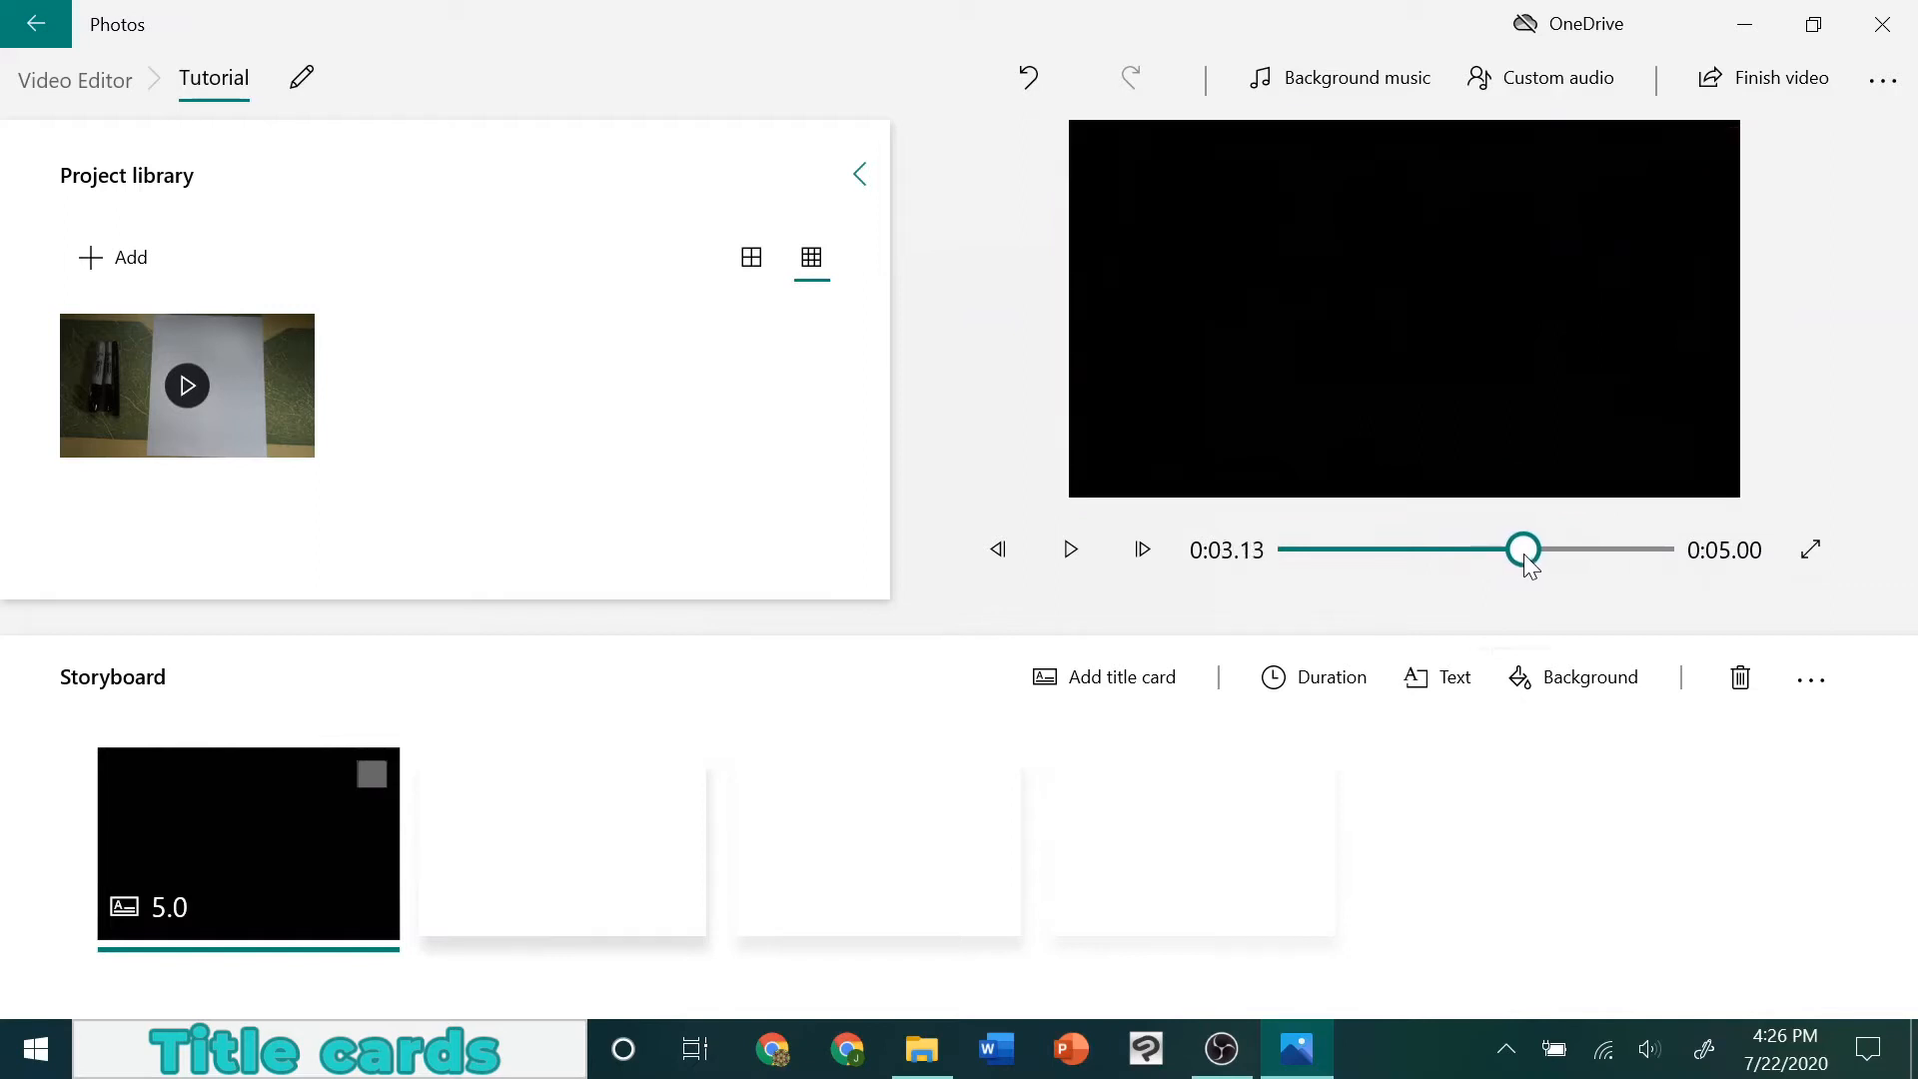
{"action": "right_click", "coordinate": [274, 791]}
{"action": "mouse_move", "coordinate": [350, 560]}
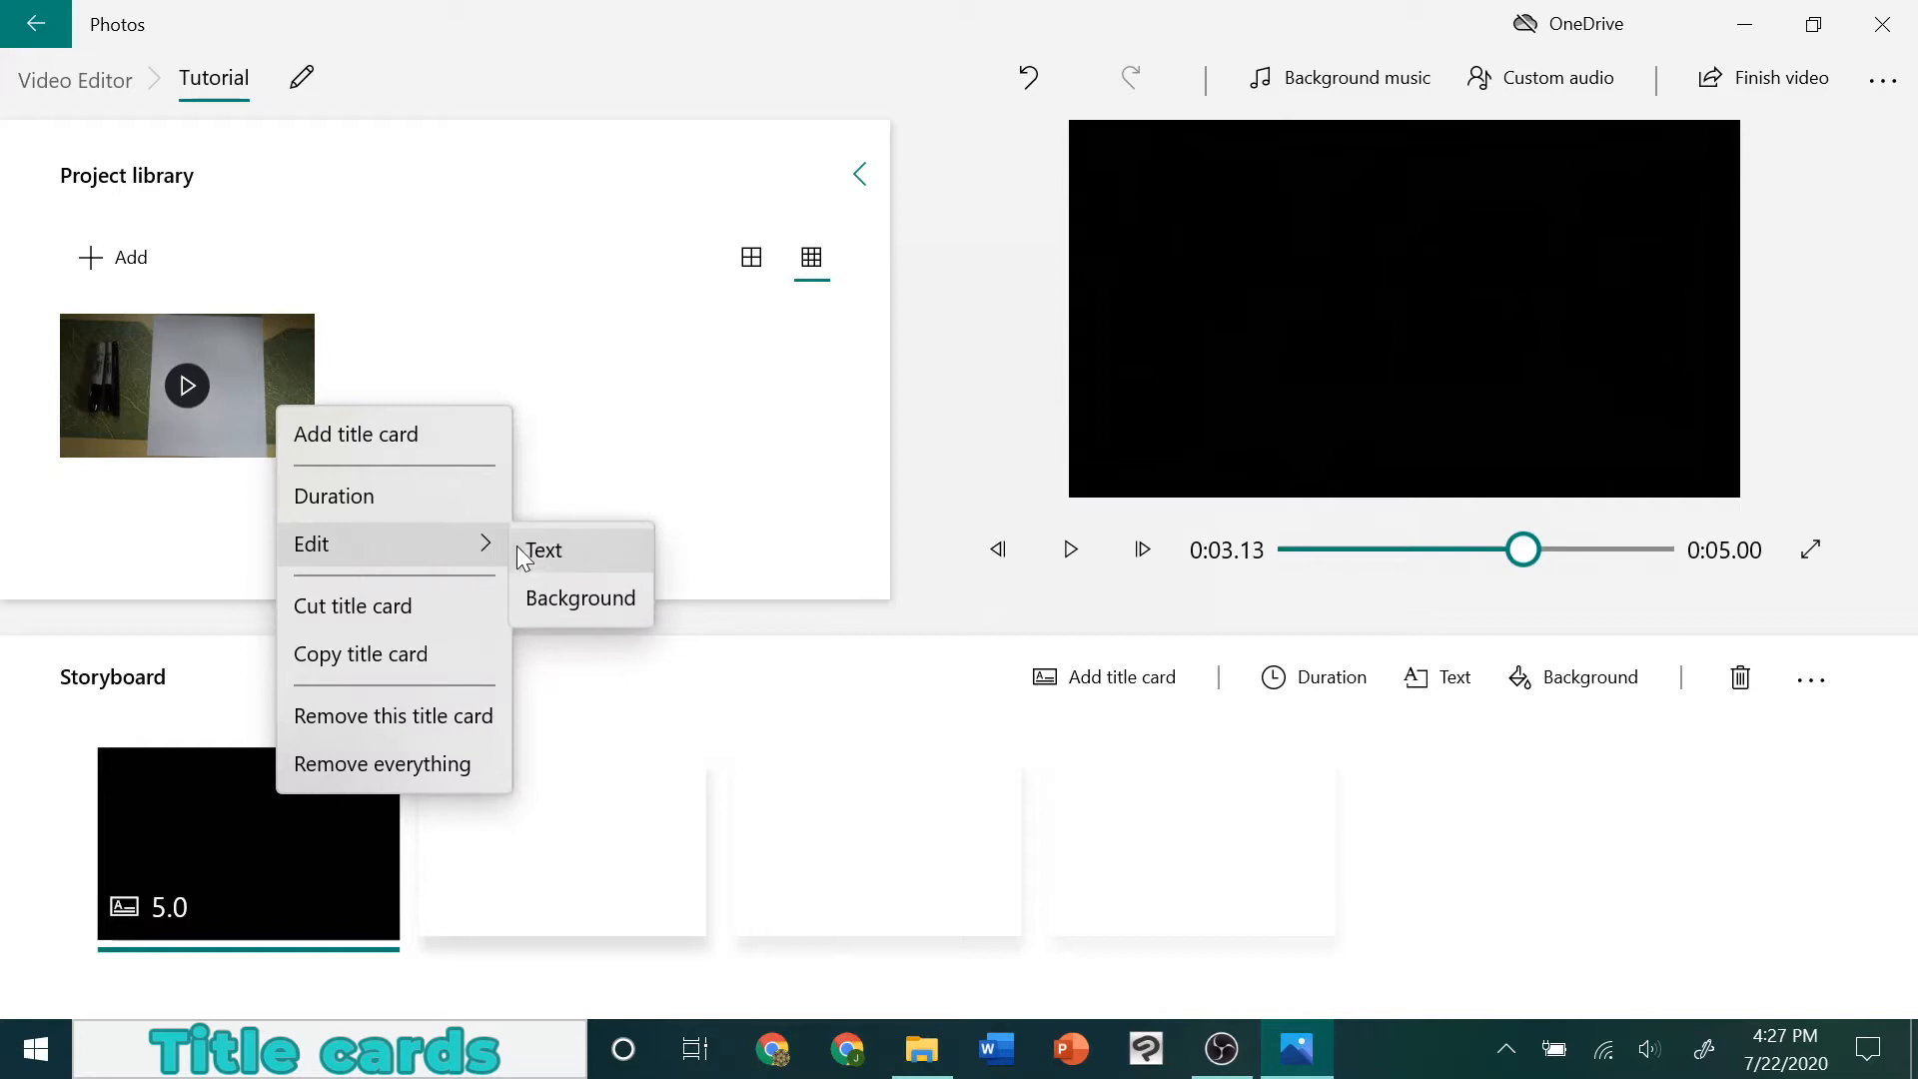
{"action": "left_click", "coordinate": [527, 551]}
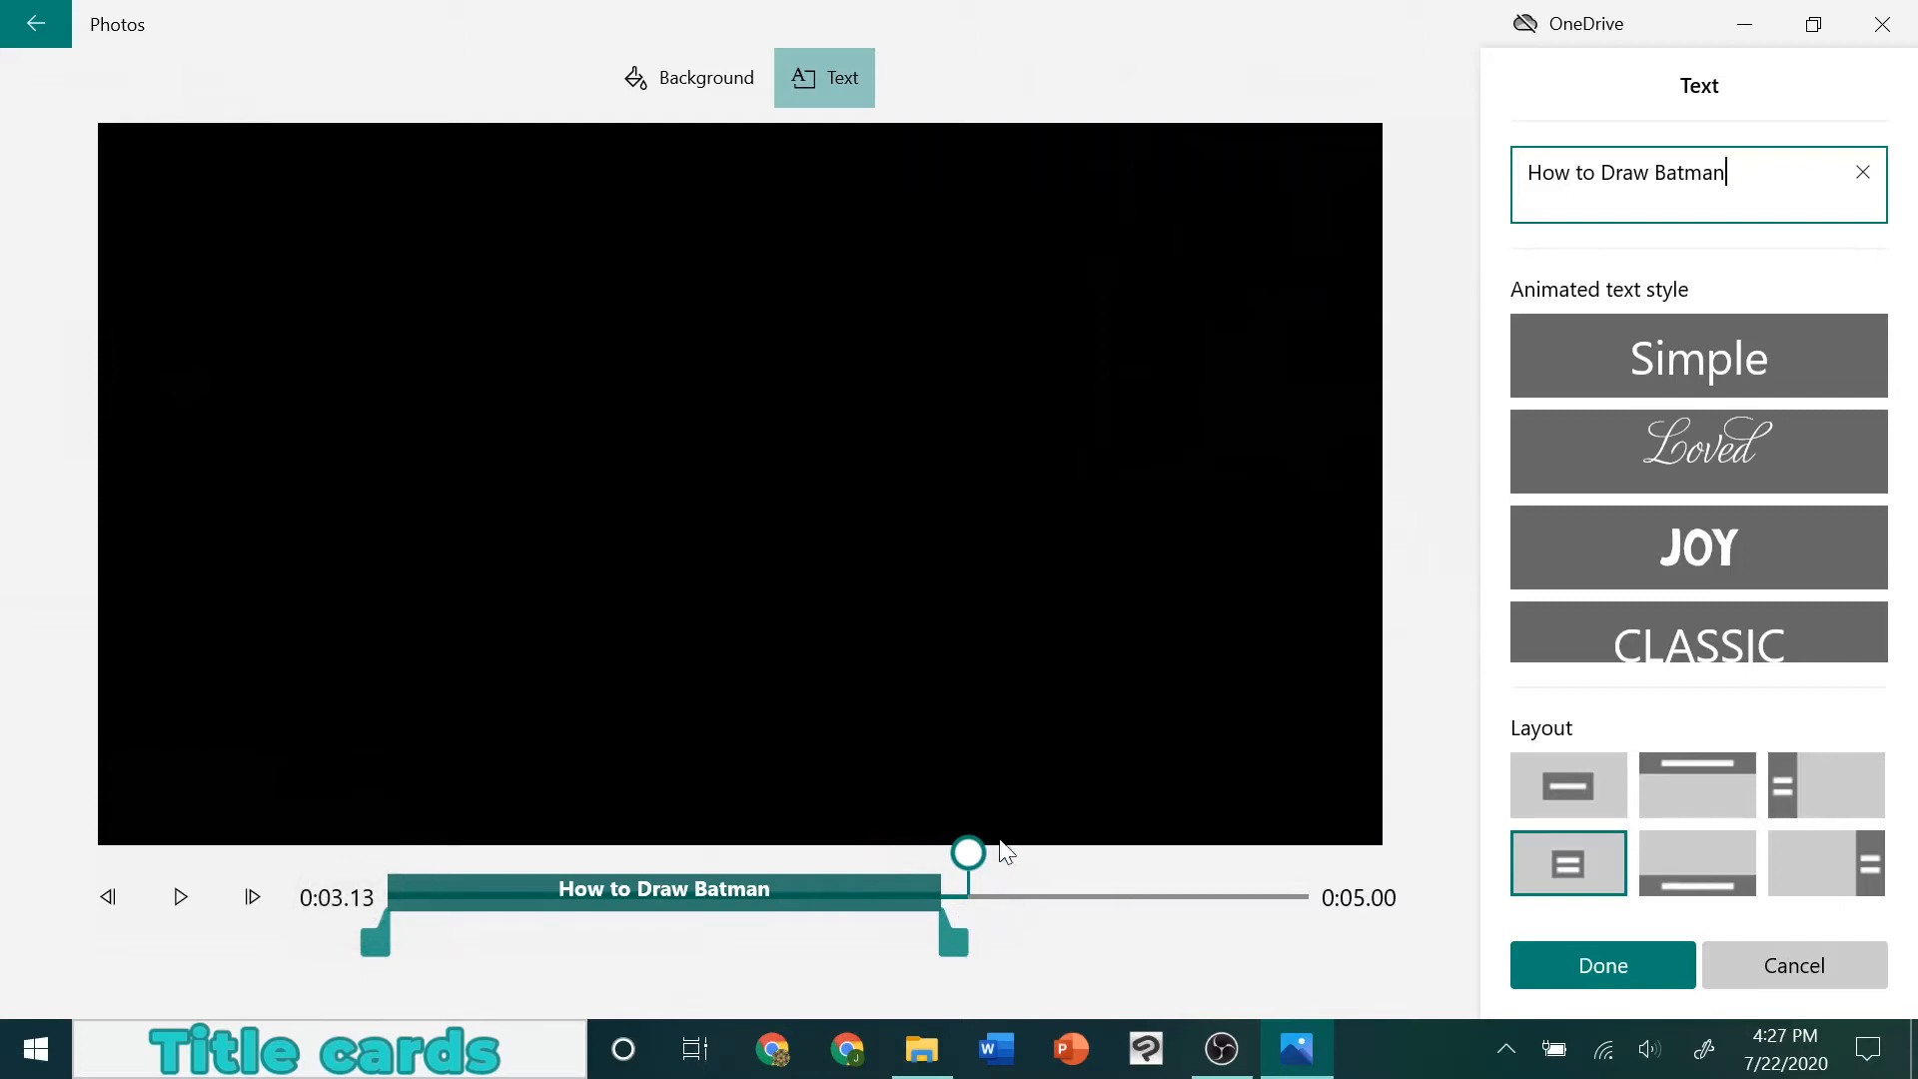
{"action": "left_click_drag", "start_coordinate": [969, 851], "coordinate": [908, 807]}
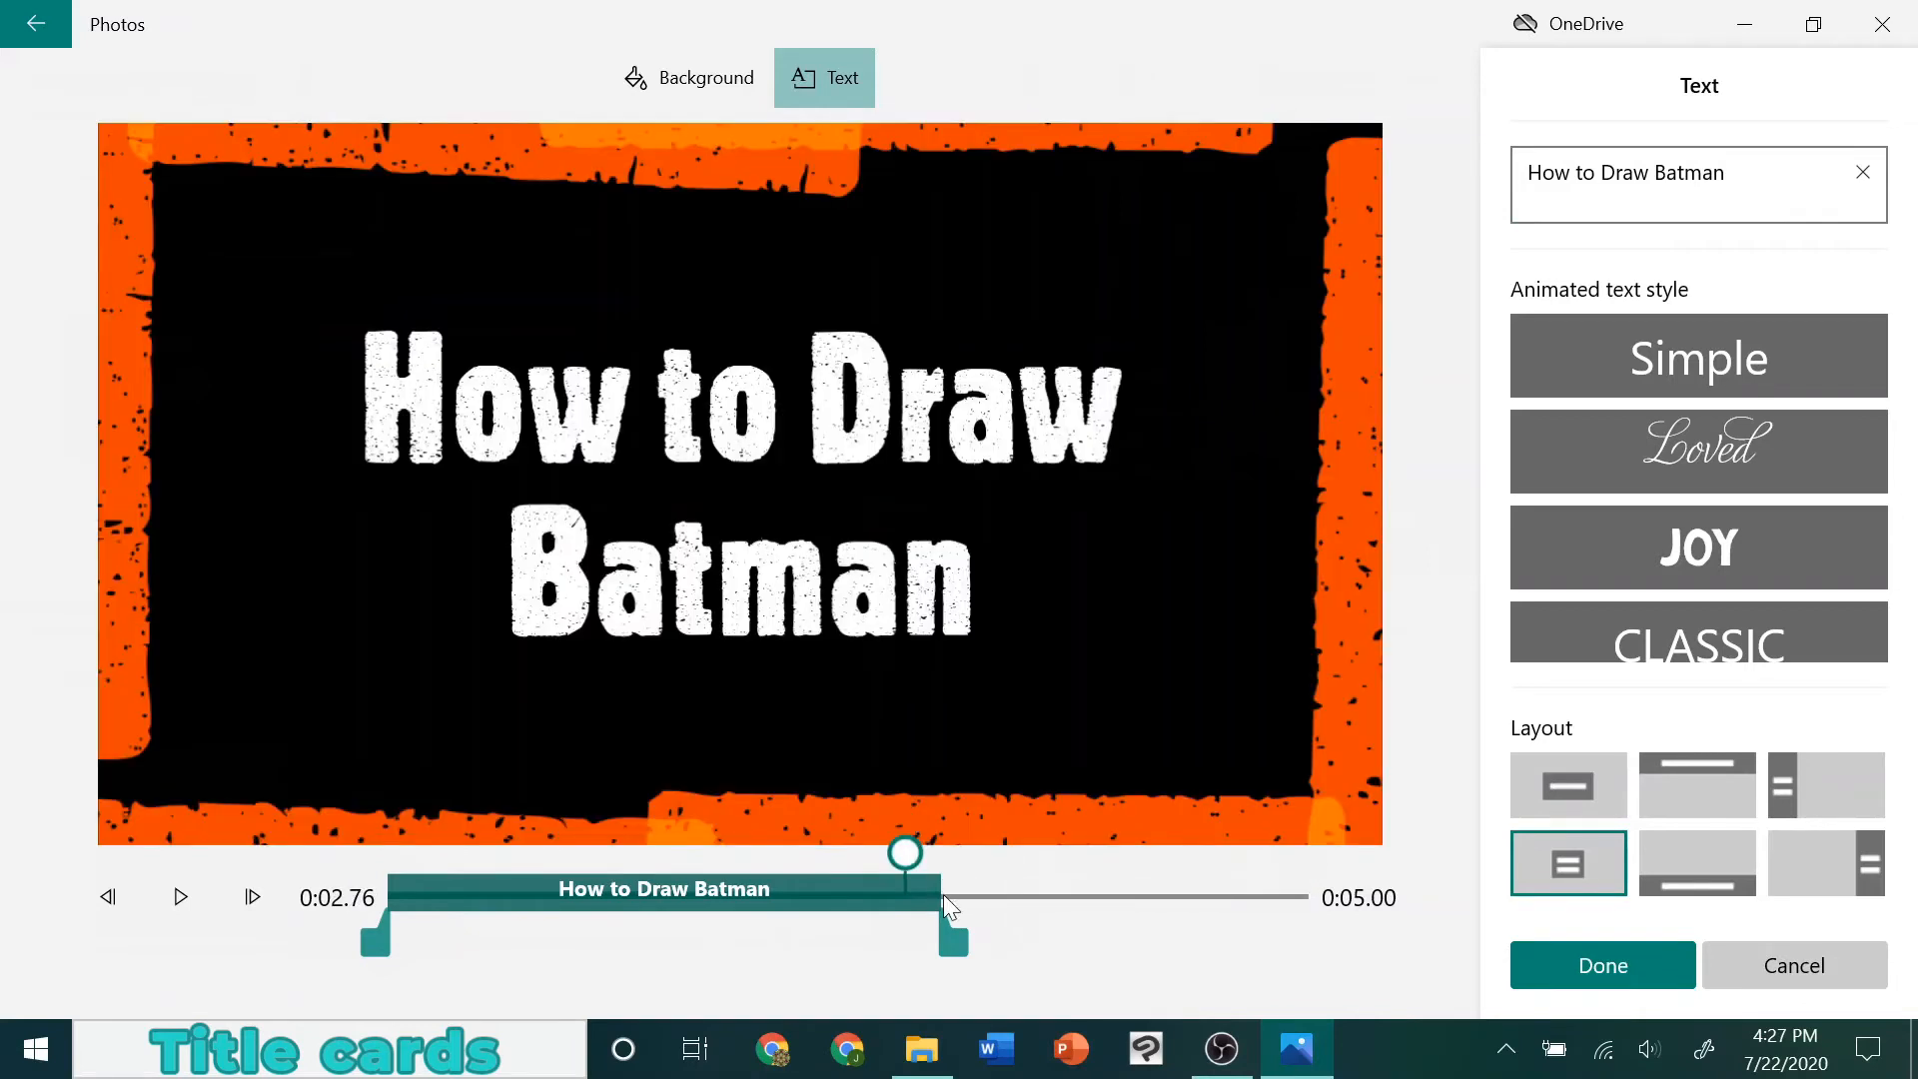
{"action": "left_click_drag", "start_coordinate": [957, 947], "coordinate": [1322, 944]}
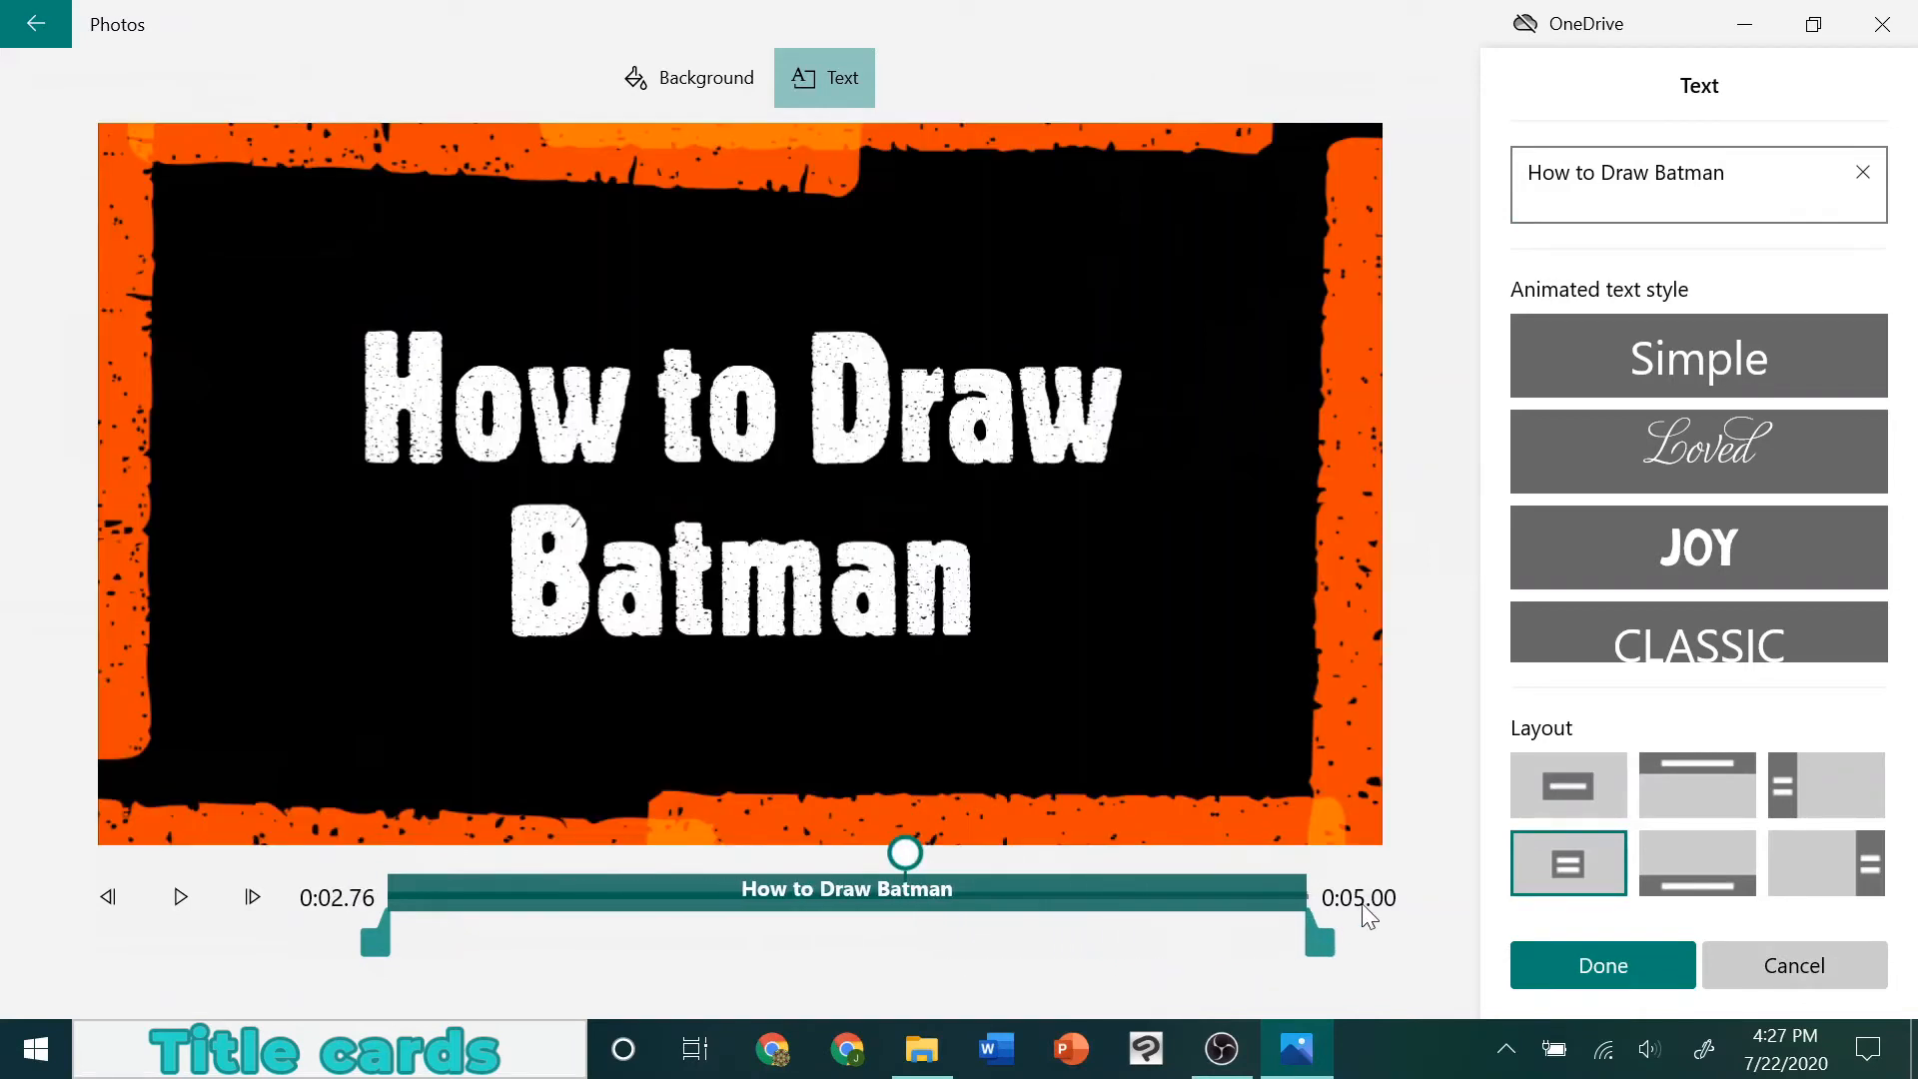
{"action": "left_click_drag", "start_coordinate": [913, 851], "coordinate": [1340, 848]}
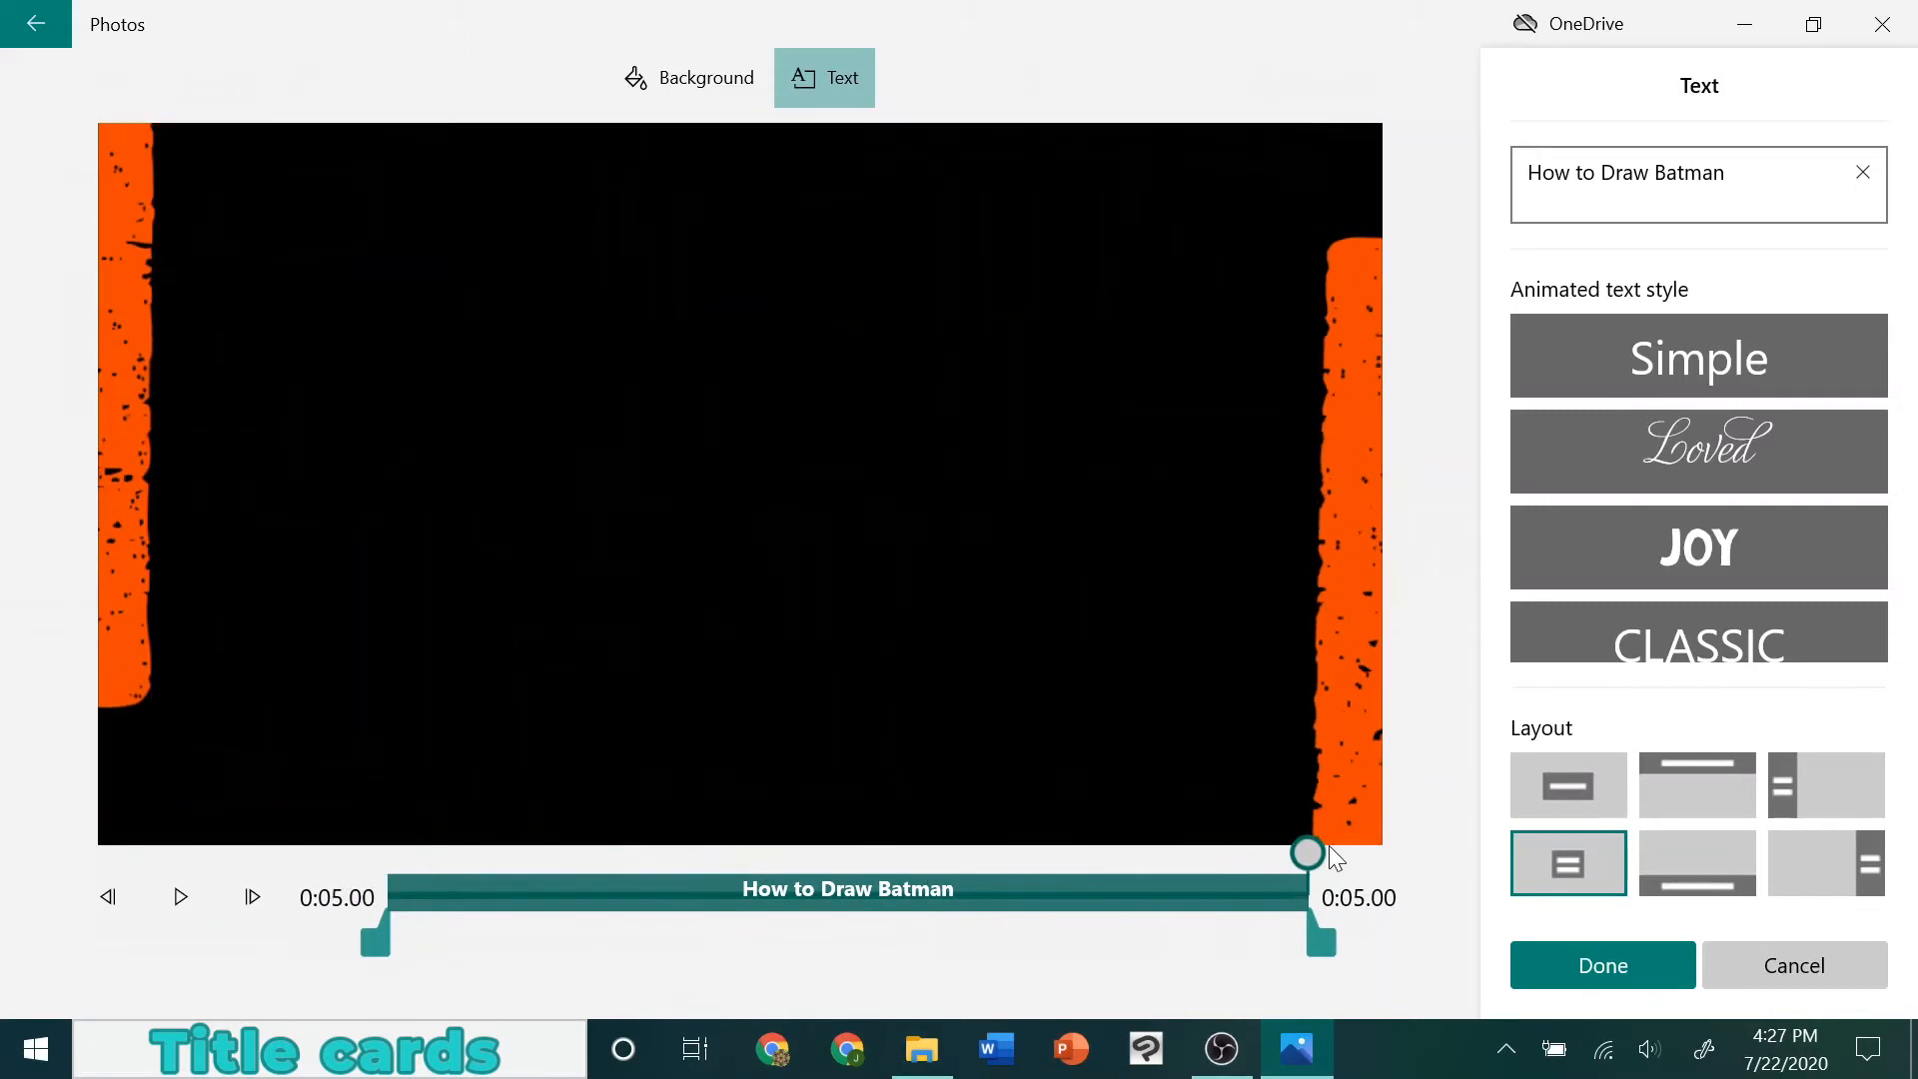
{"action": "left_click", "coordinate": [1590, 967]}
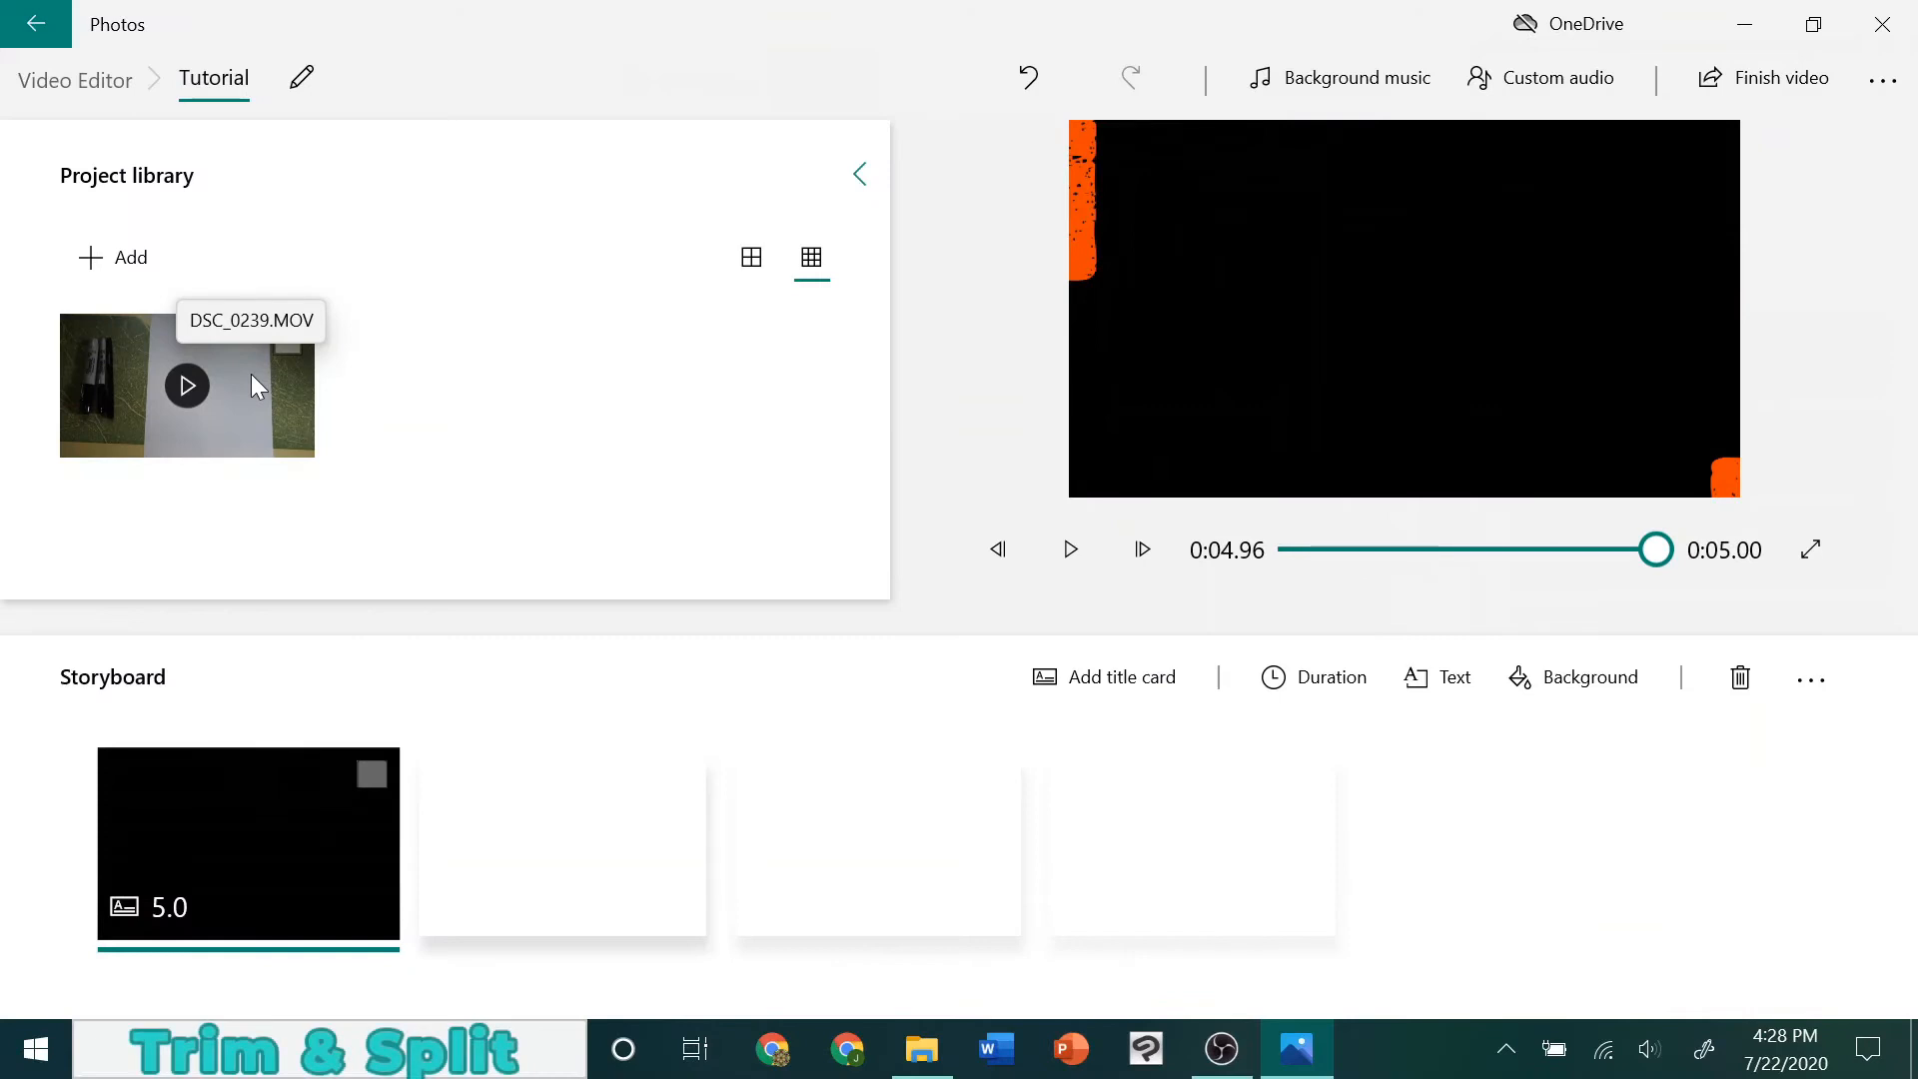
Add the DSC_0239.MOV clip to the storyboard after the title card and mute its audio
{"action": "left_click_drag", "start_coordinate": [250, 374], "coordinate": [618, 866]}
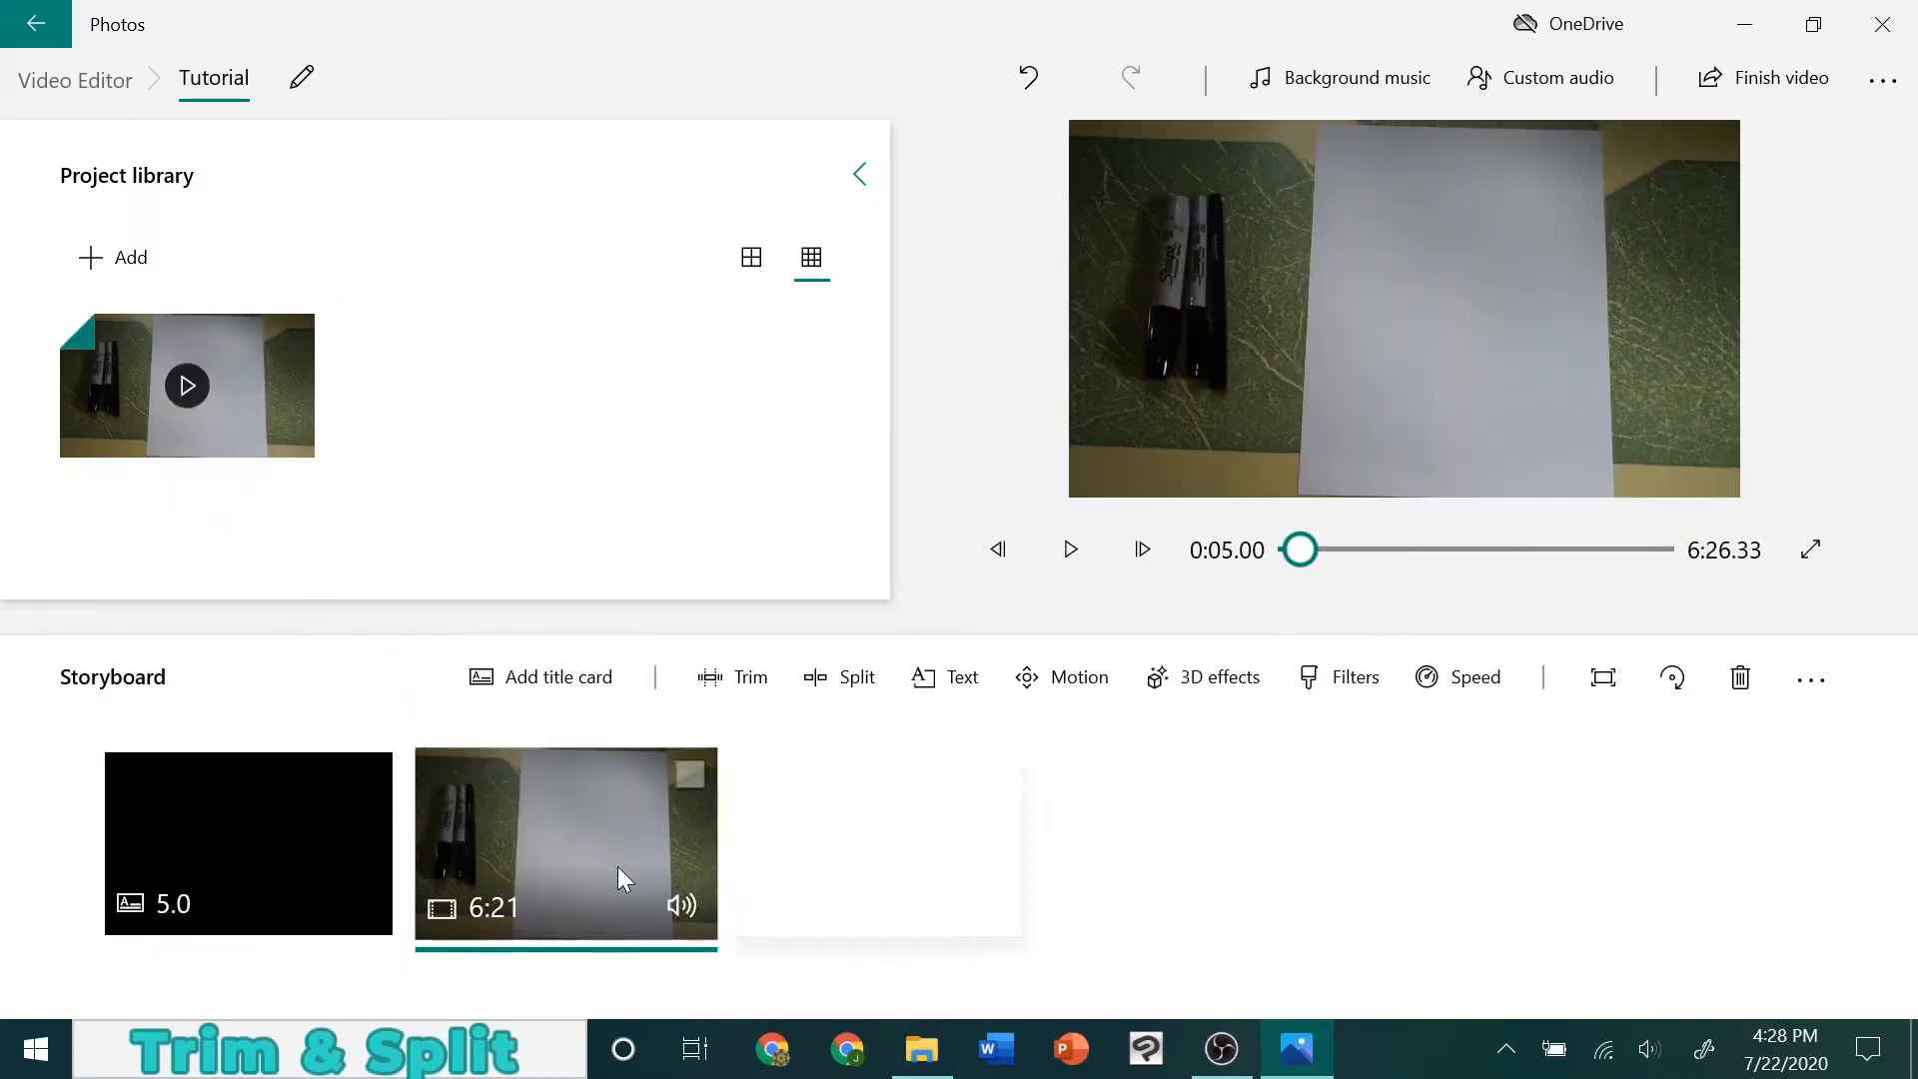
{"action": "right_click", "coordinate": [617, 866]}
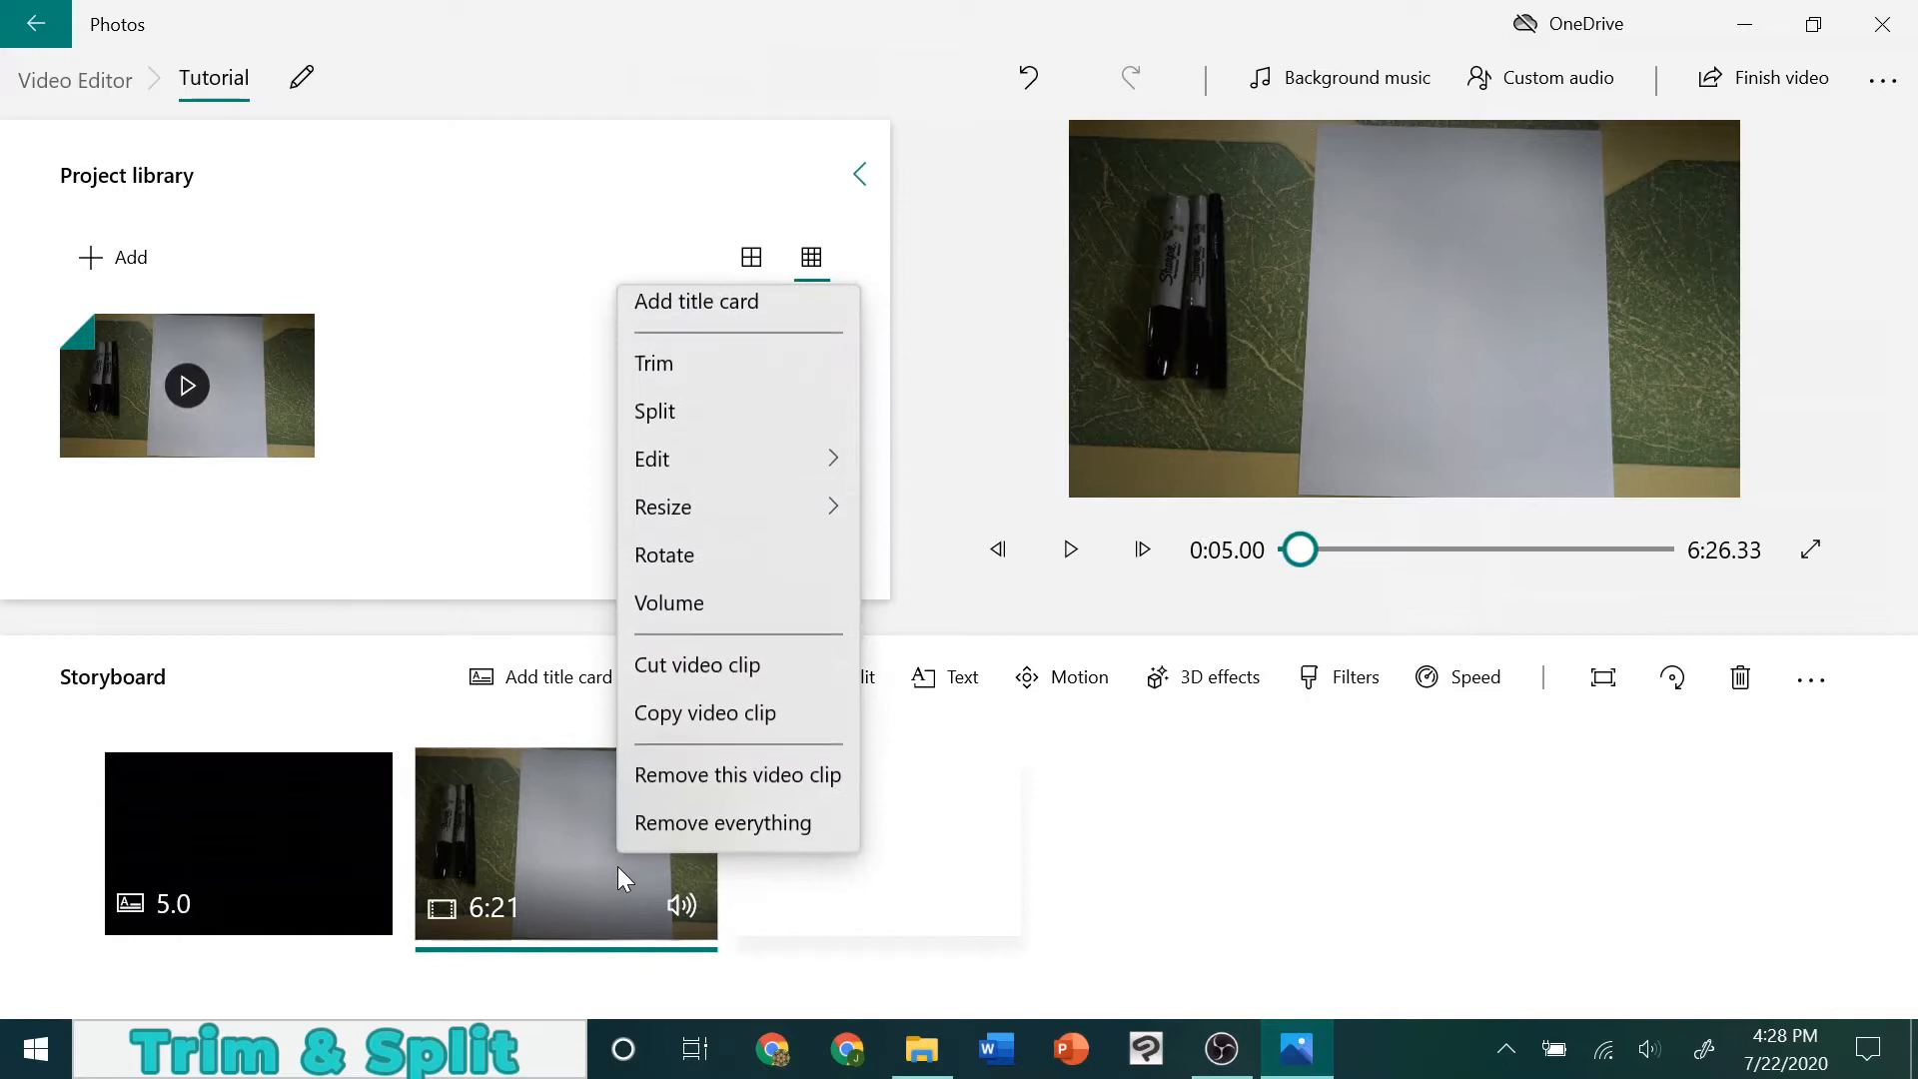
{"action": "left_click", "coordinate": [693, 605]}
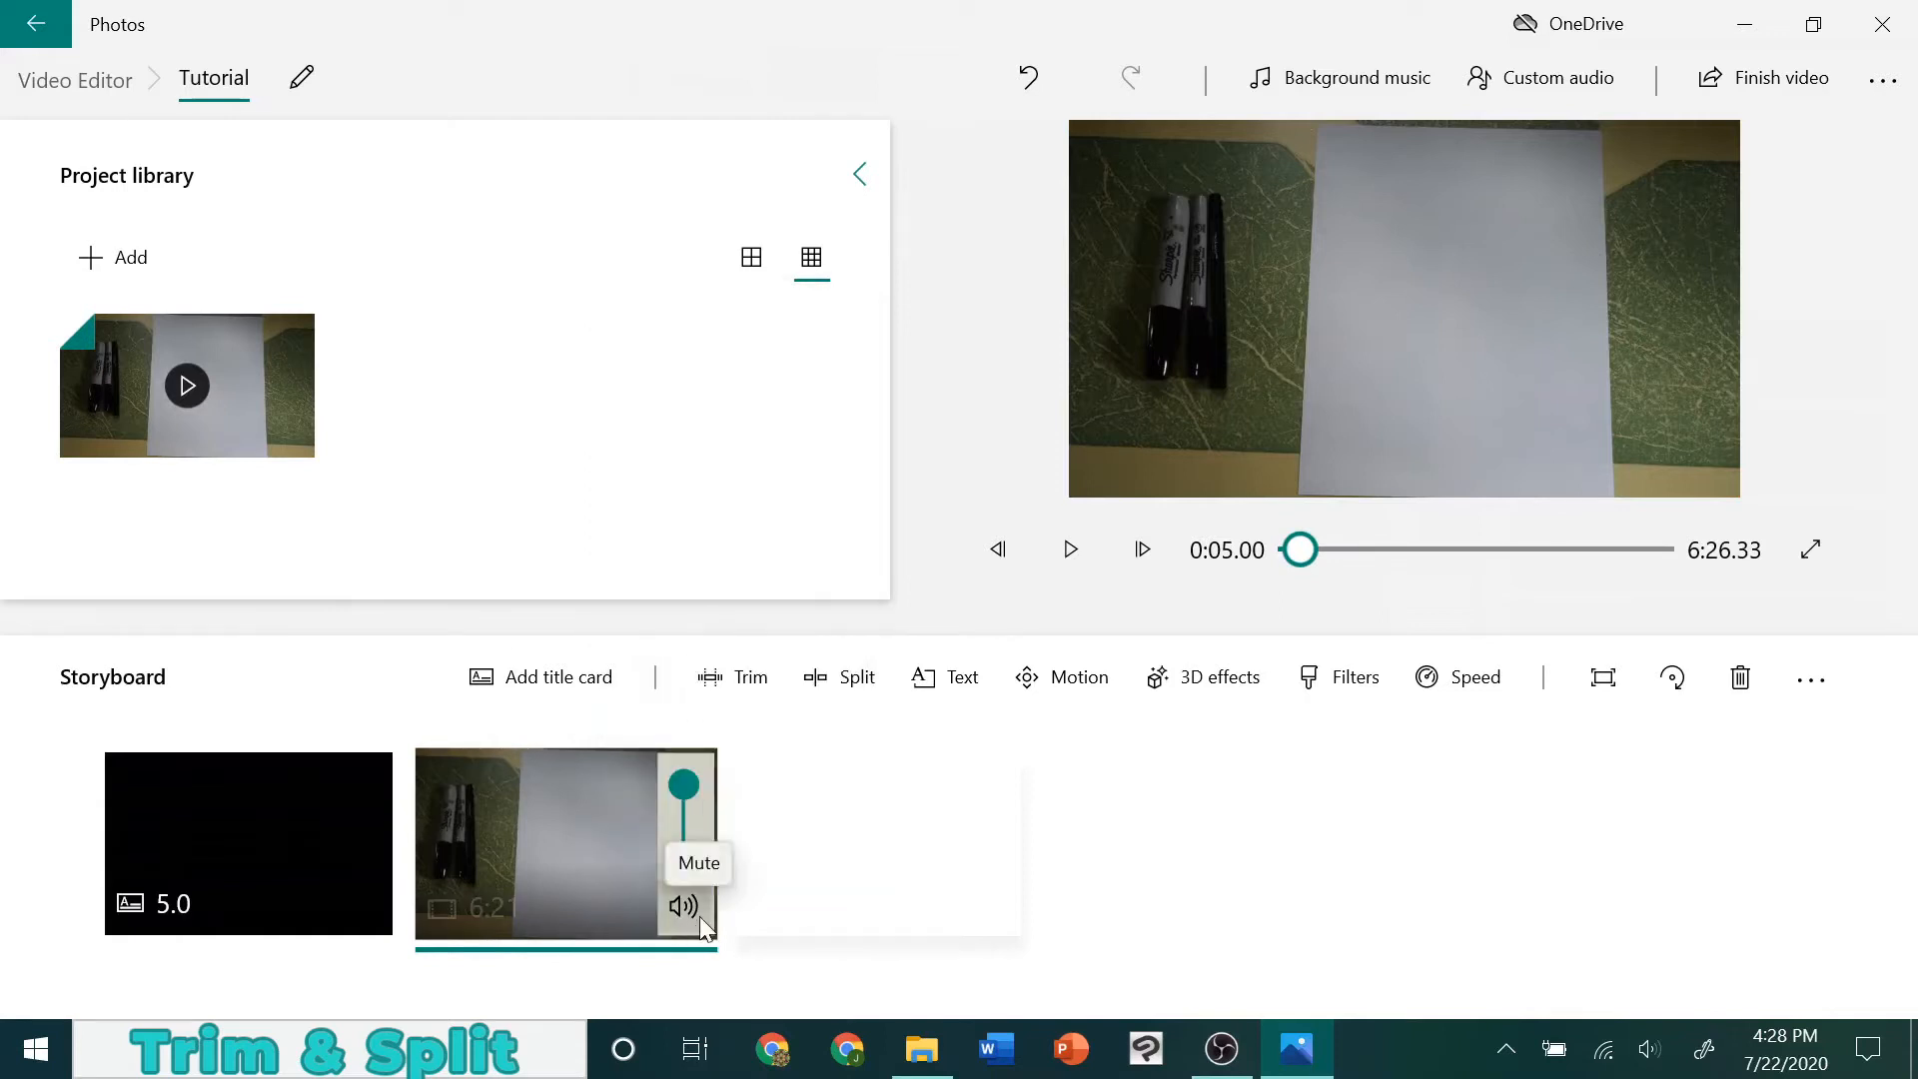
{"action": "left_click", "coordinate": [514, 805]}
{"action": "right_click", "coordinate": [513, 805]}
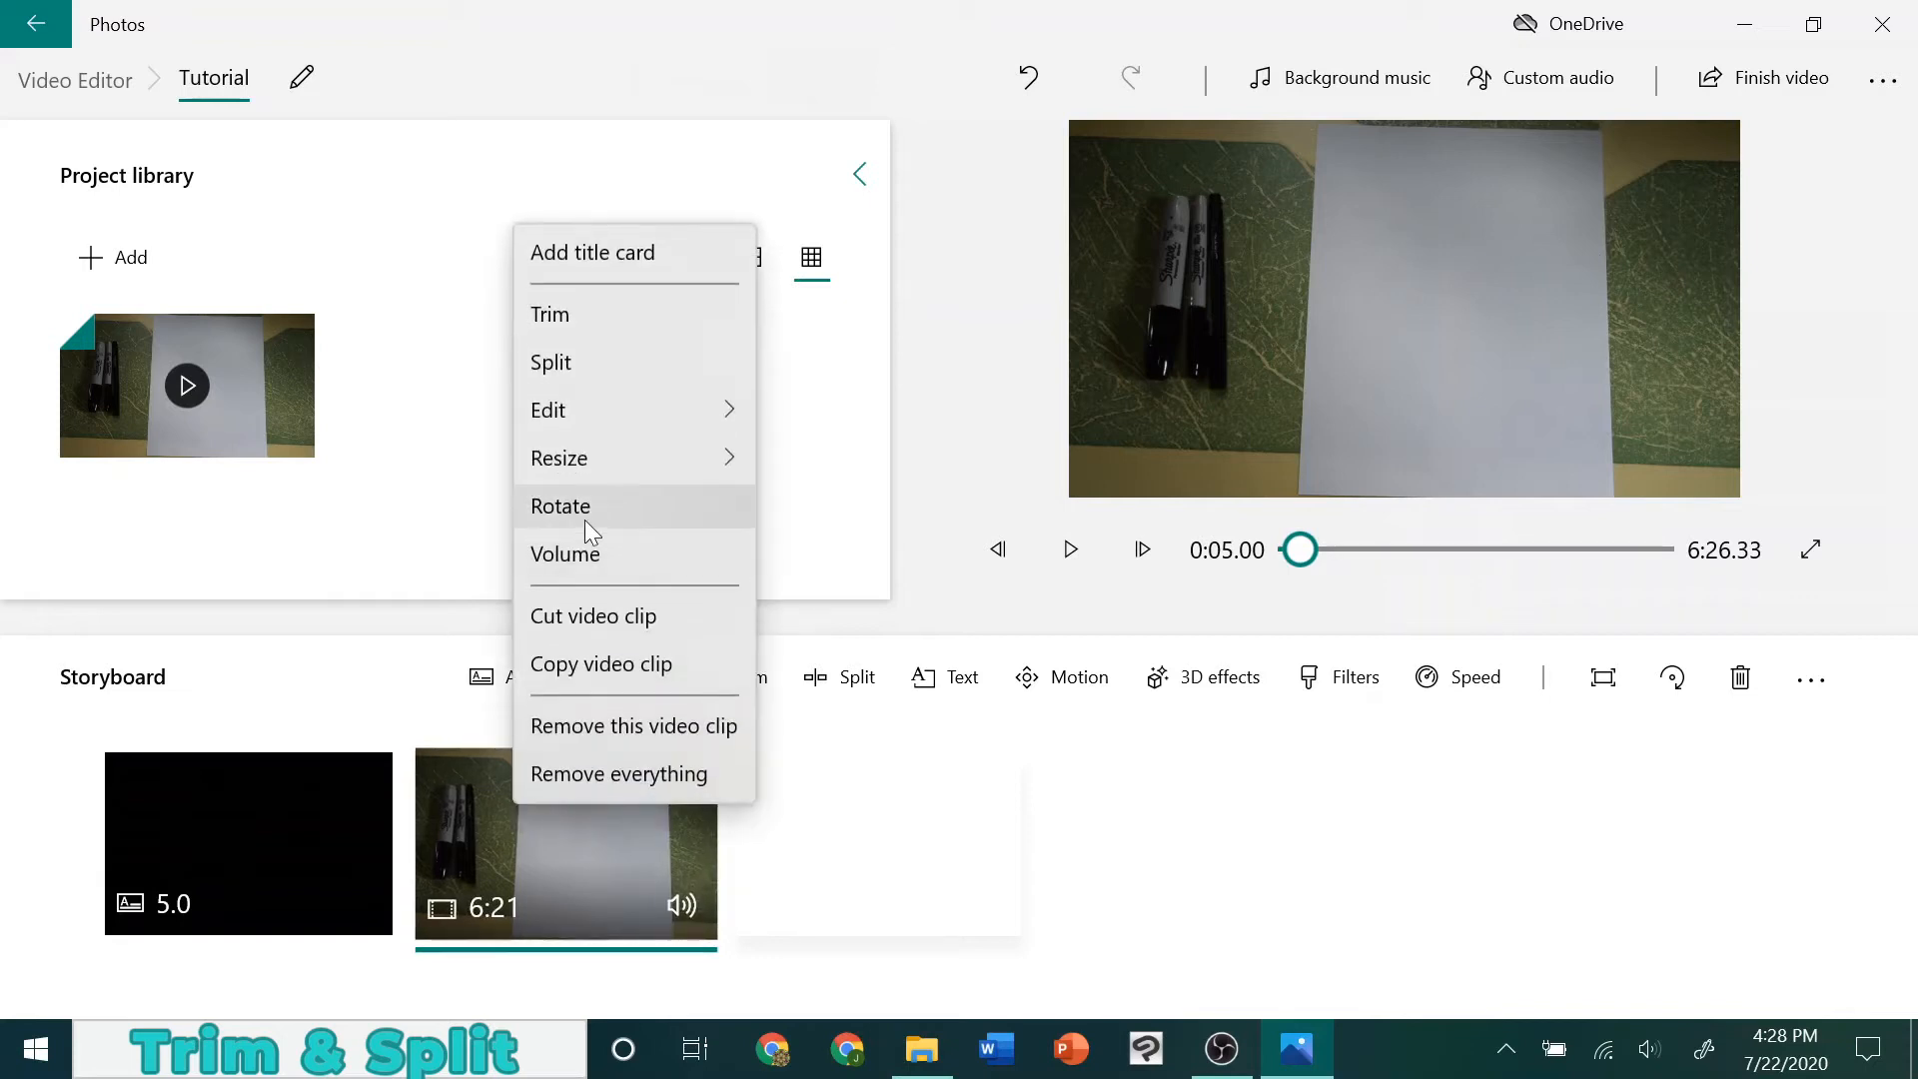
{"action": "left_click", "coordinate": [608, 556]}
{"action": "mouse_move", "coordinate": [693, 789]}
{"action": "left_mouse_down"}
{"action": "mouse_move", "coordinate": [701, 830]}
{"action": "mouse_move", "coordinate": [684, 777]}
{"action": "left_mouse_up"}
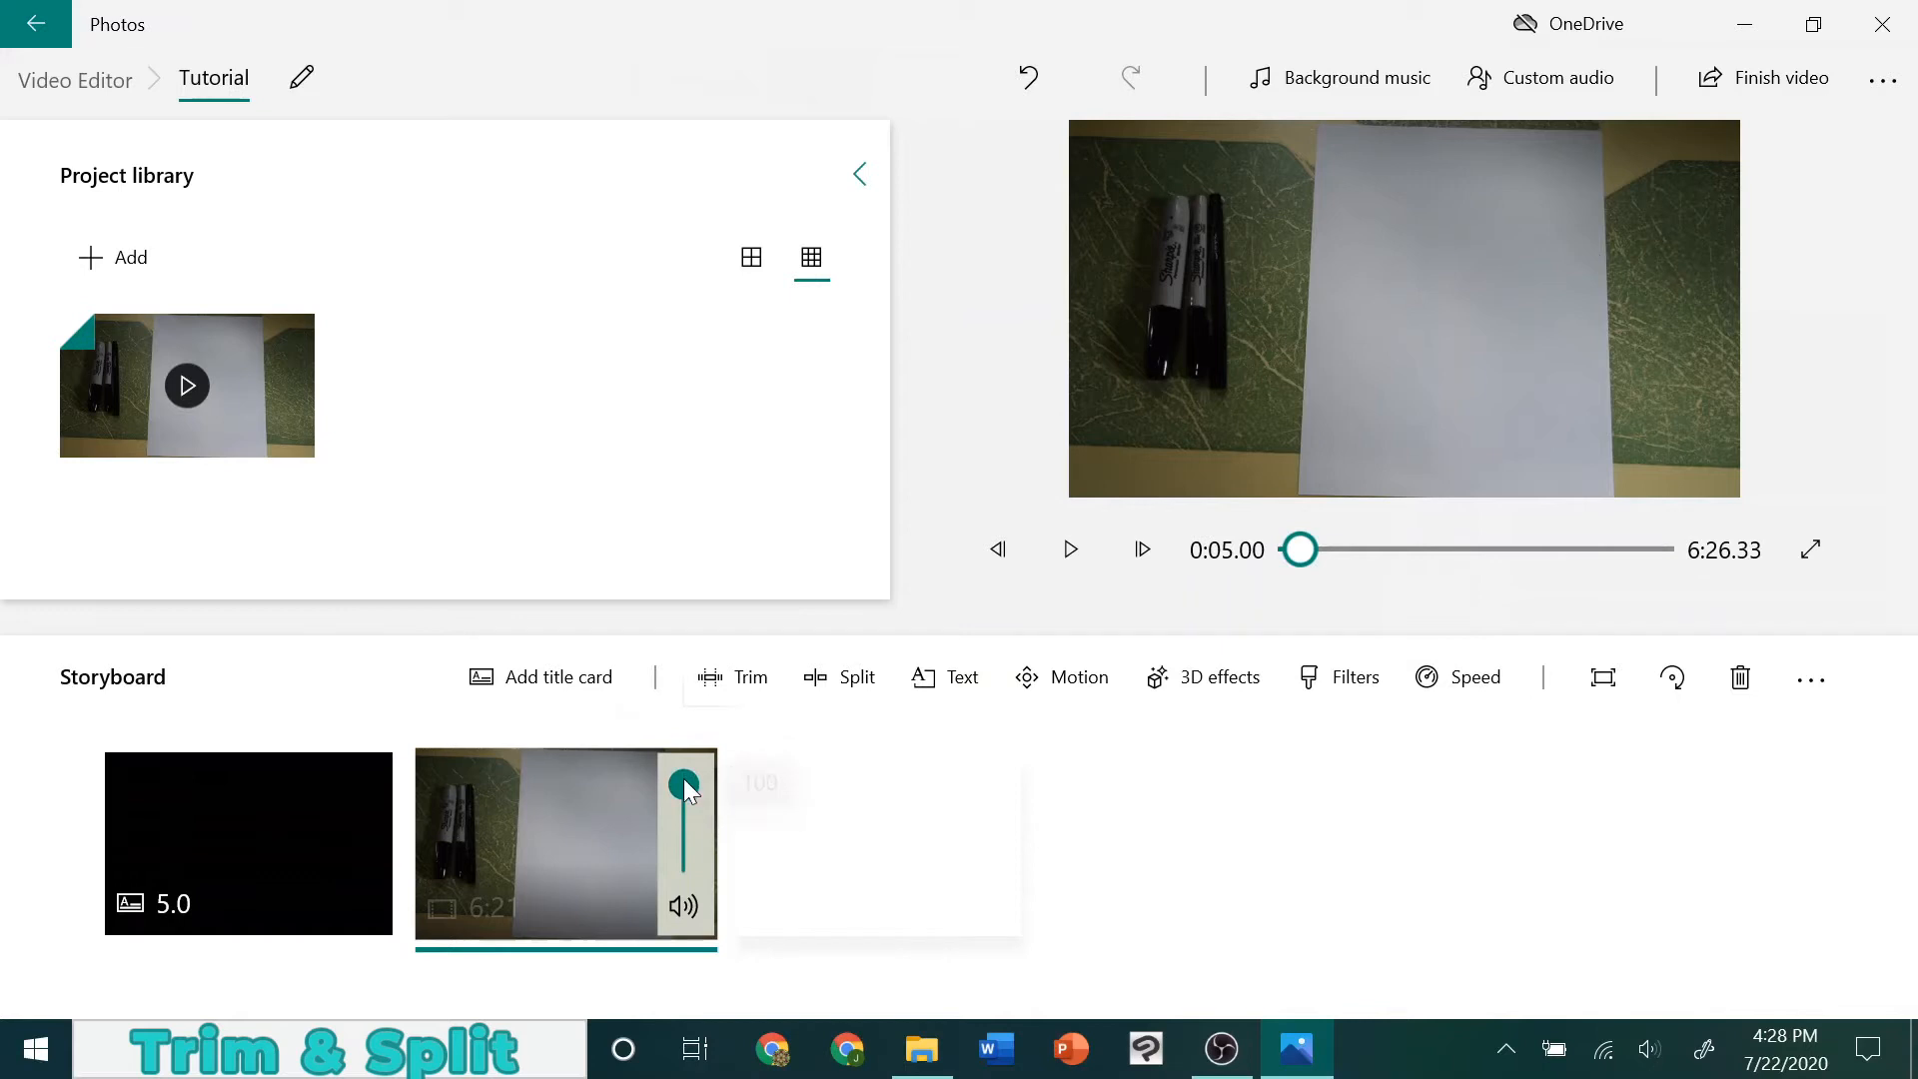
{"action": "left_click", "coordinate": [678, 906]}
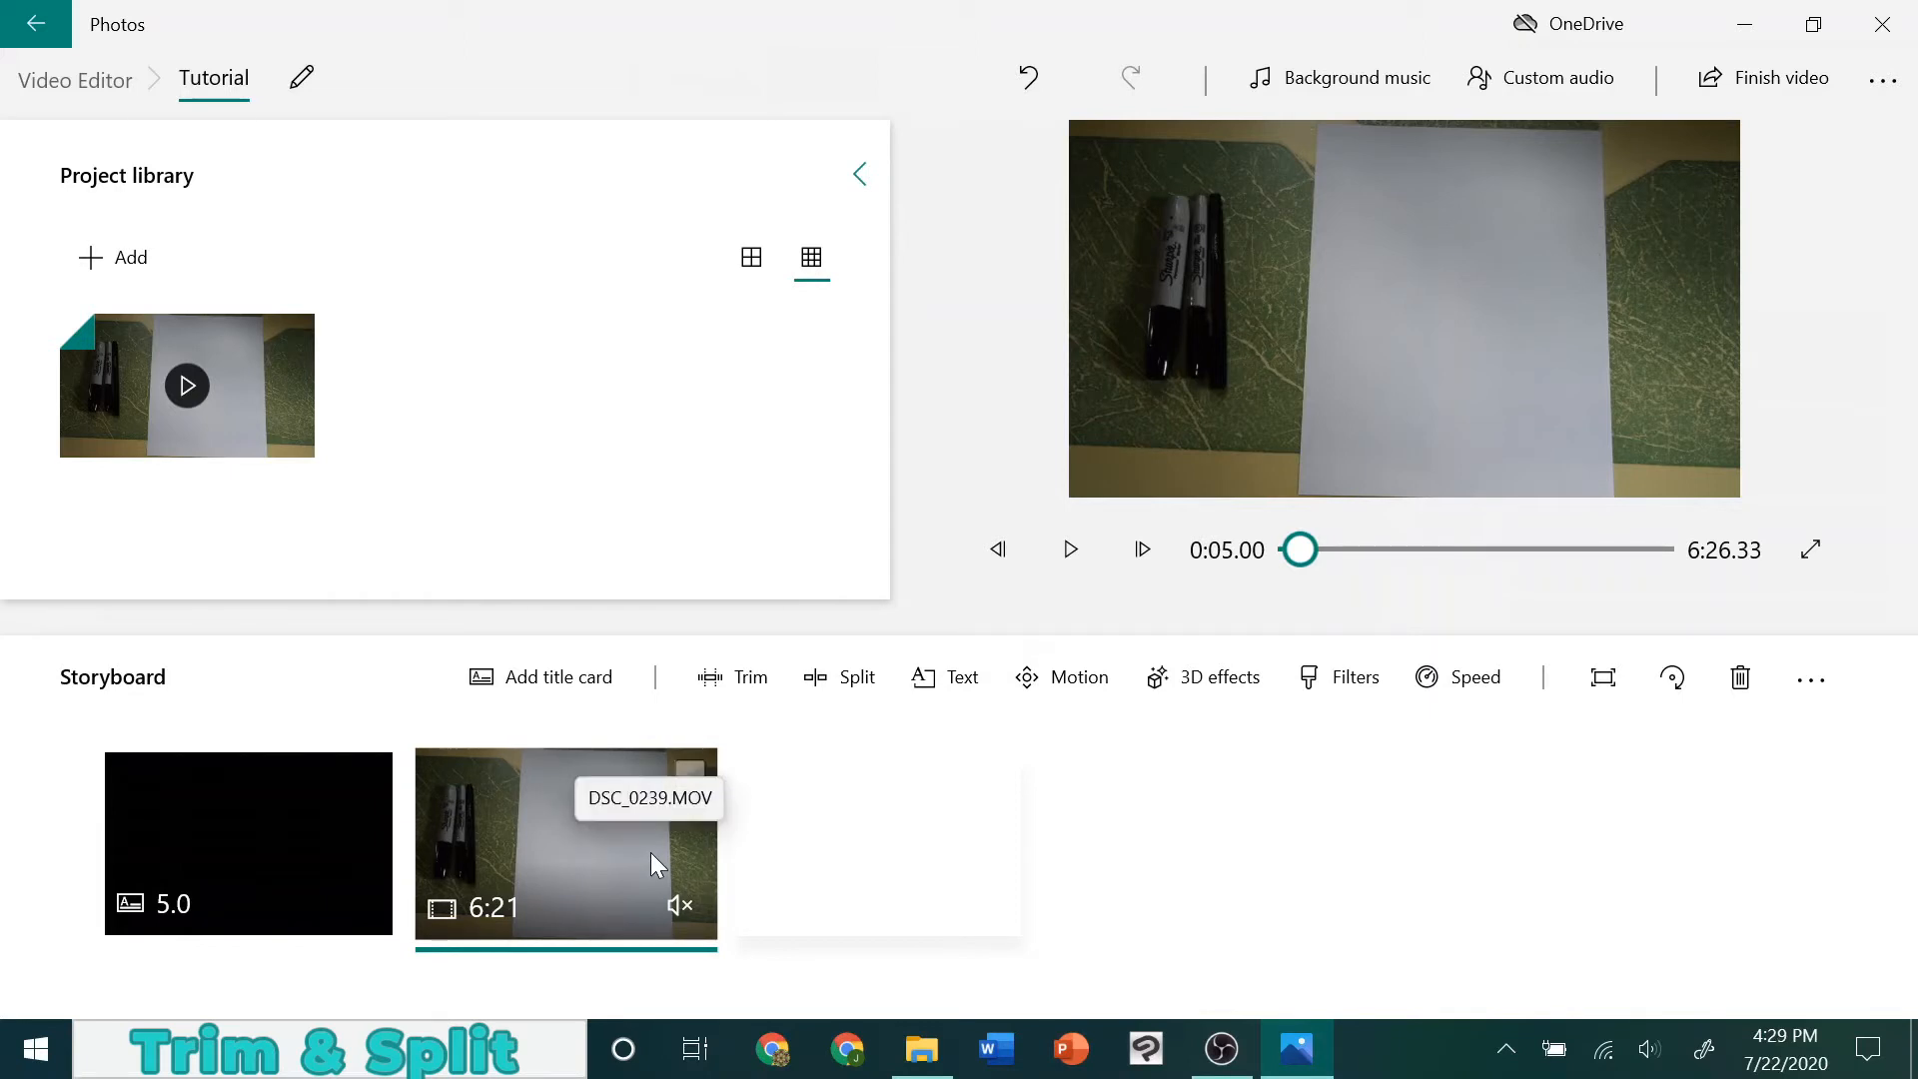
Find the frame just before the hand reaches for the markers and trim the clip's start to about 0:13.66
{"action": "left_click", "coordinate": [720, 649]}
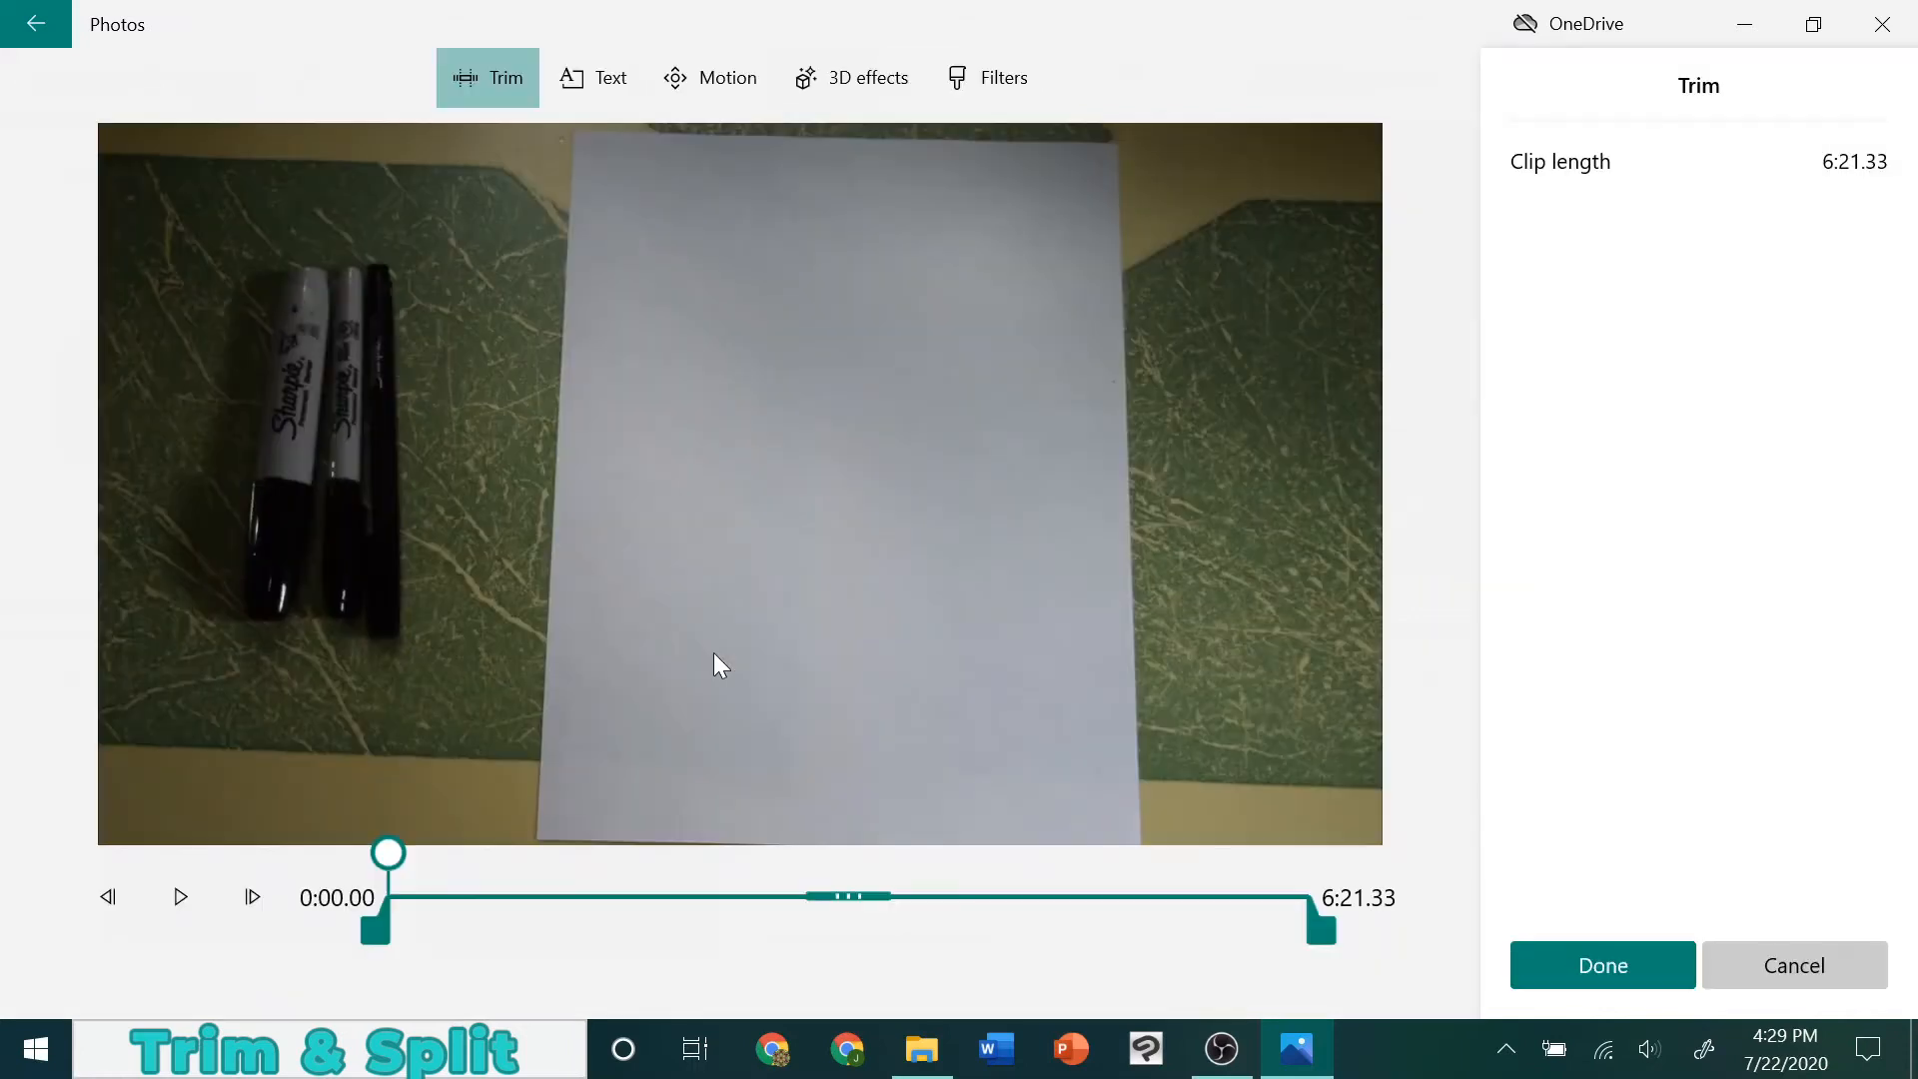
{"action": "left_click_drag", "start_coordinate": [383, 860], "coordinate": [402, 896]}
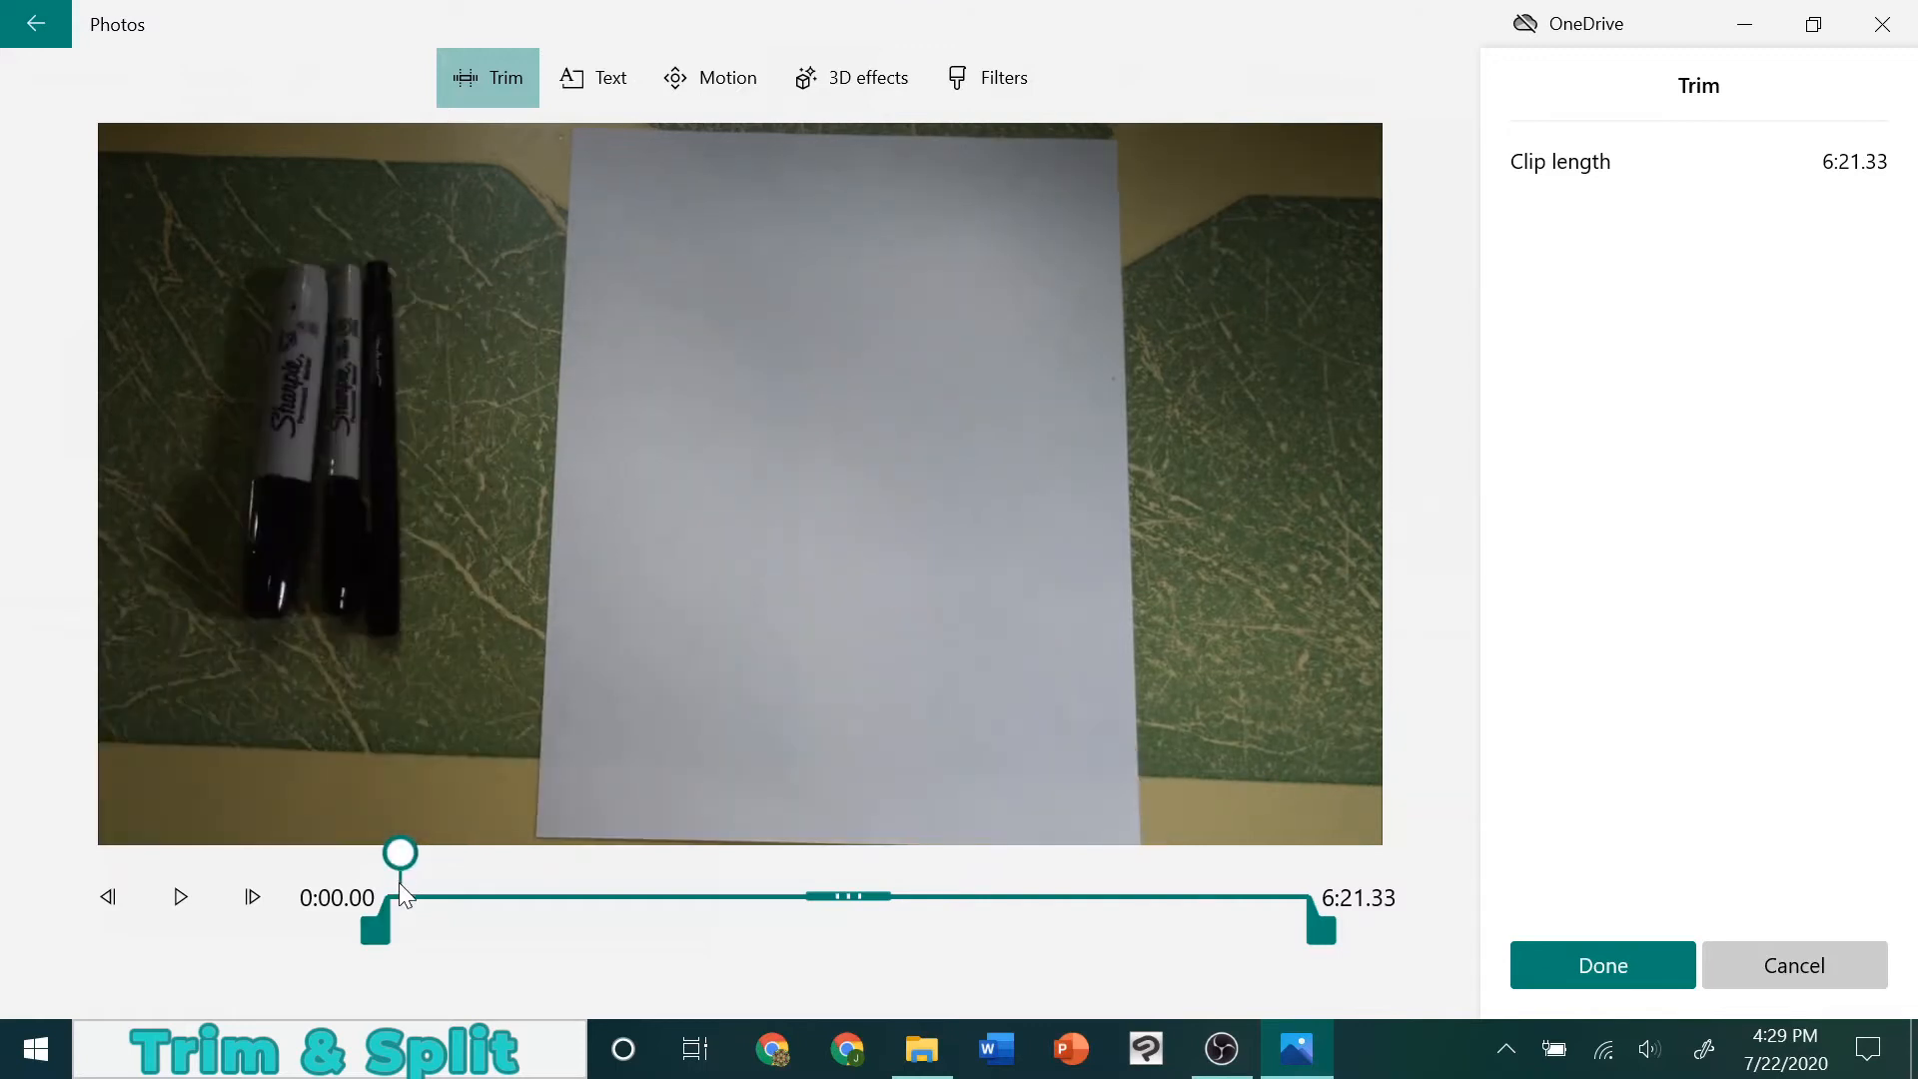
{"action": "left_click", "coordinate": [171, 912]}
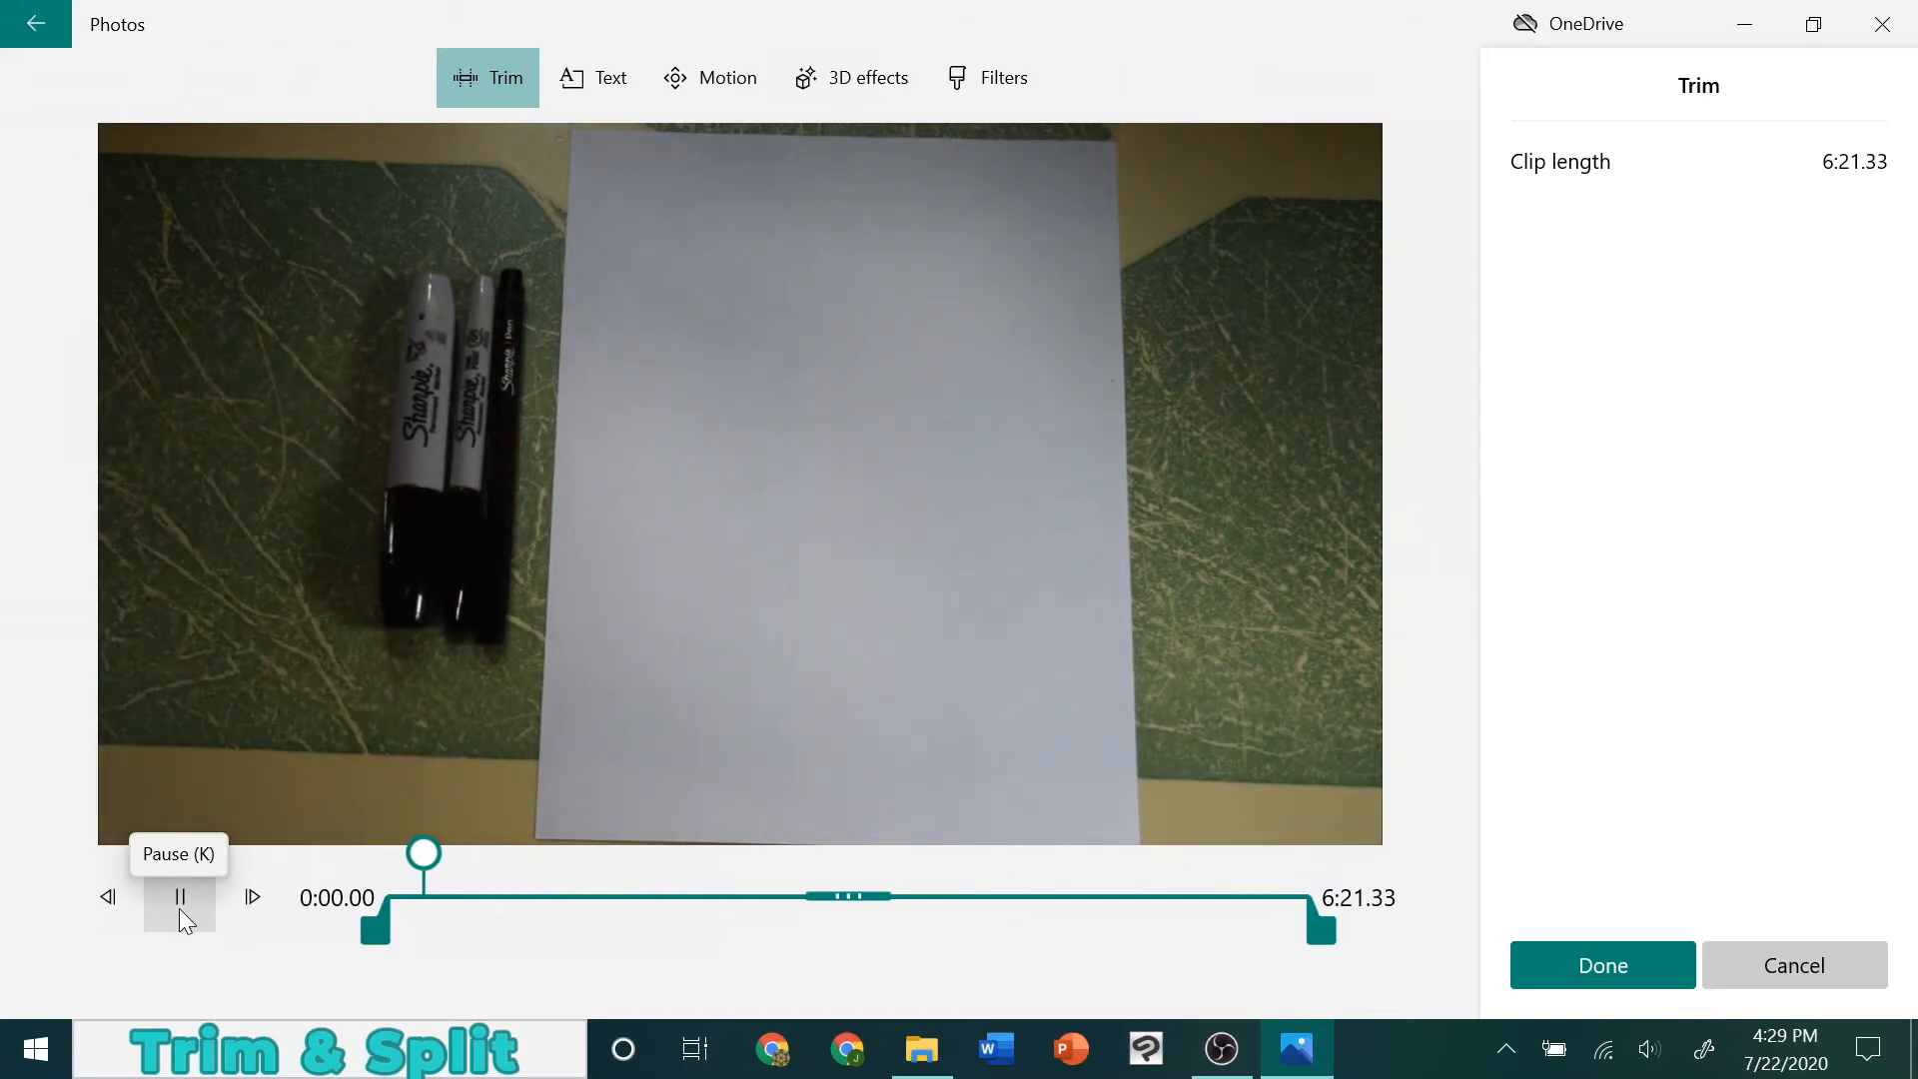
{"action": "left_click", "coordinate": [177, 908]}
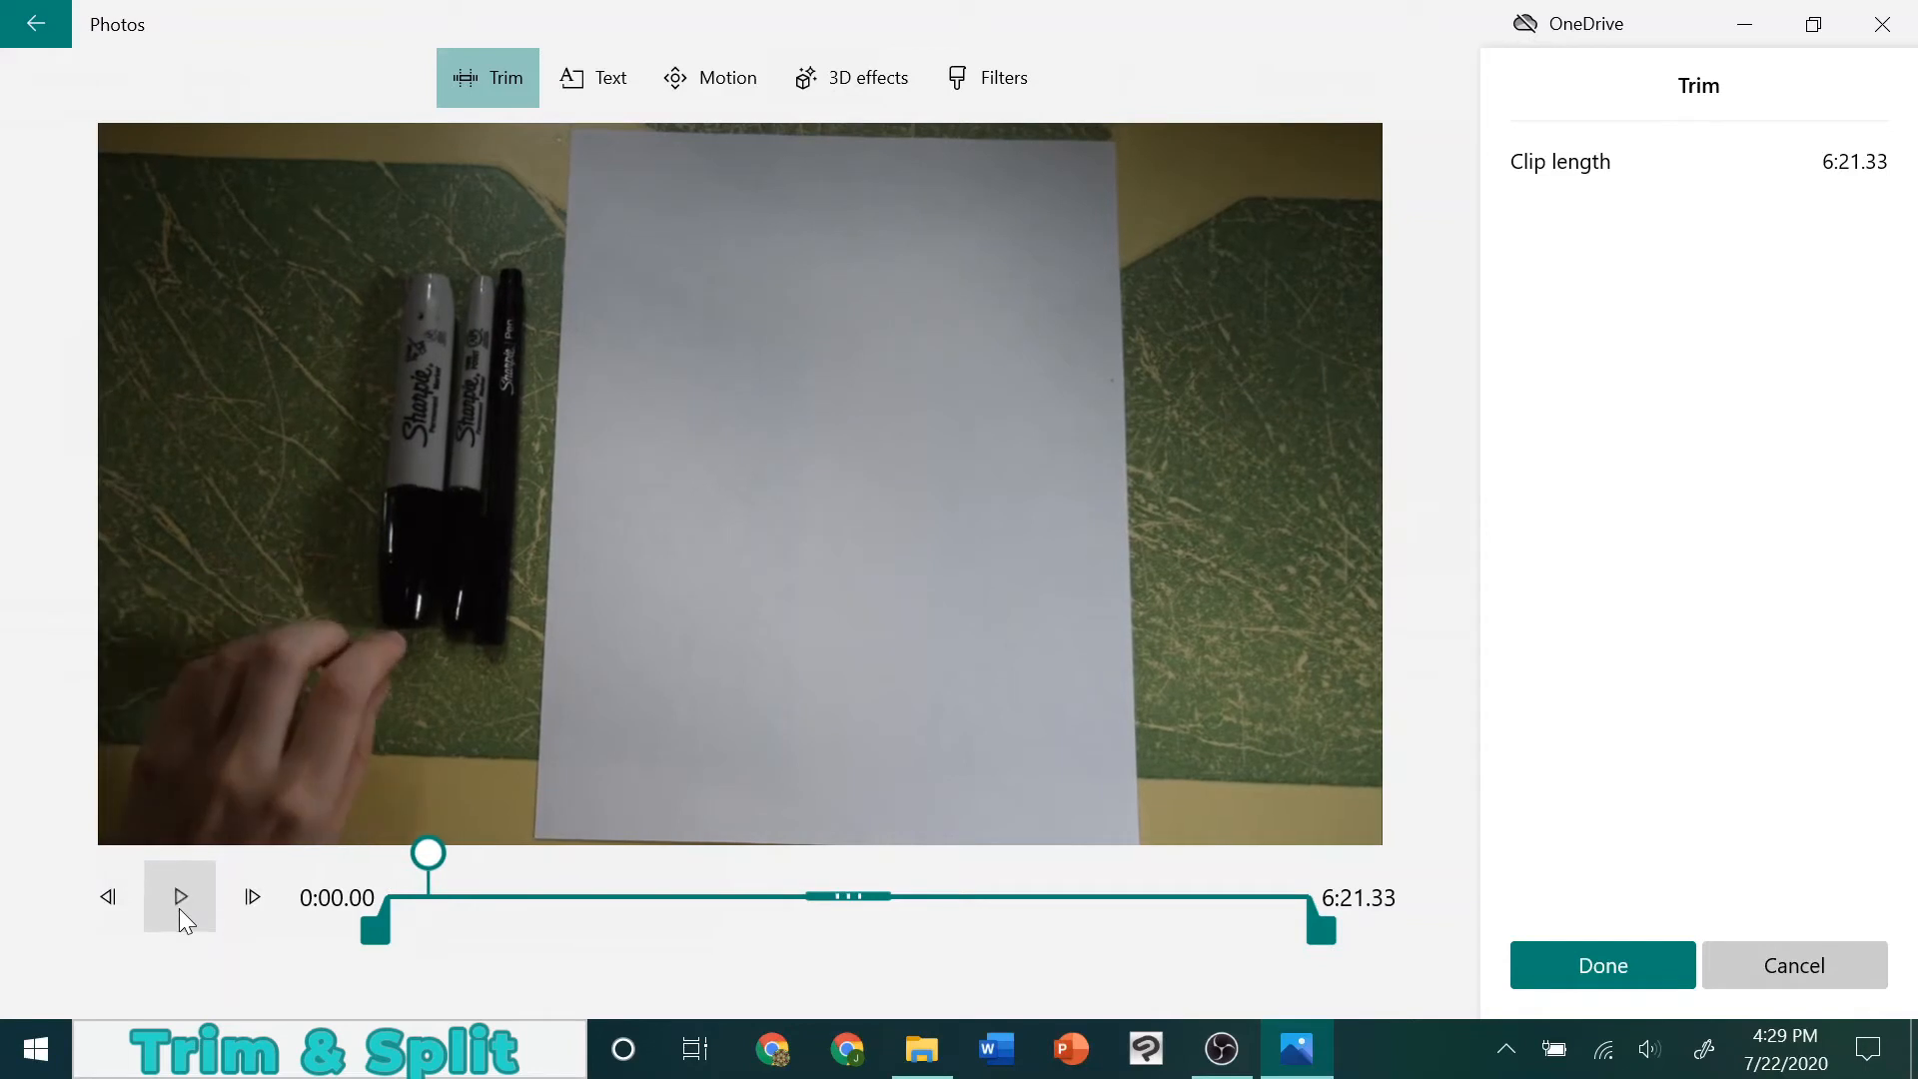
{"action": "left_click_drag", "start_coordinate": [419, 853], "coordinate": [422, 862]}
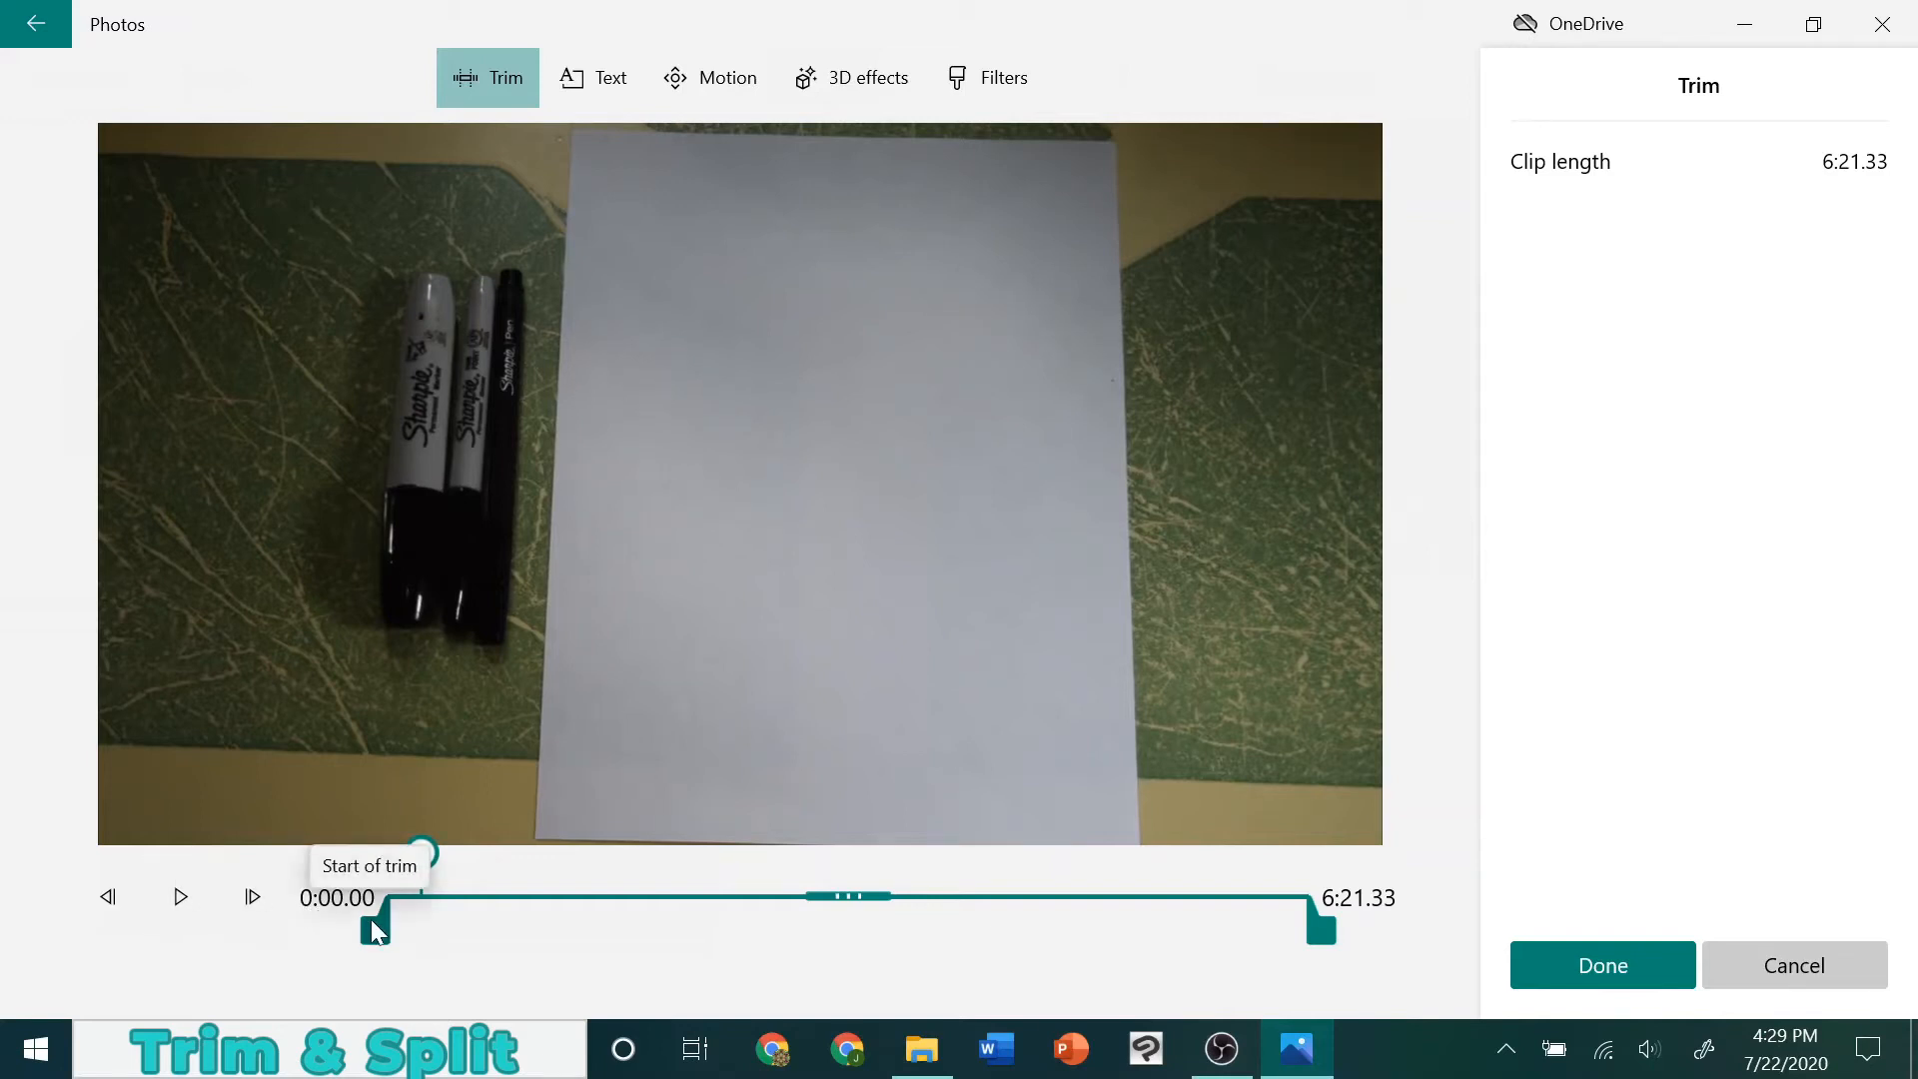
{"action": "left_click_drag", "start_coordinate": [375, 929], "coordinate": [407, 929]}
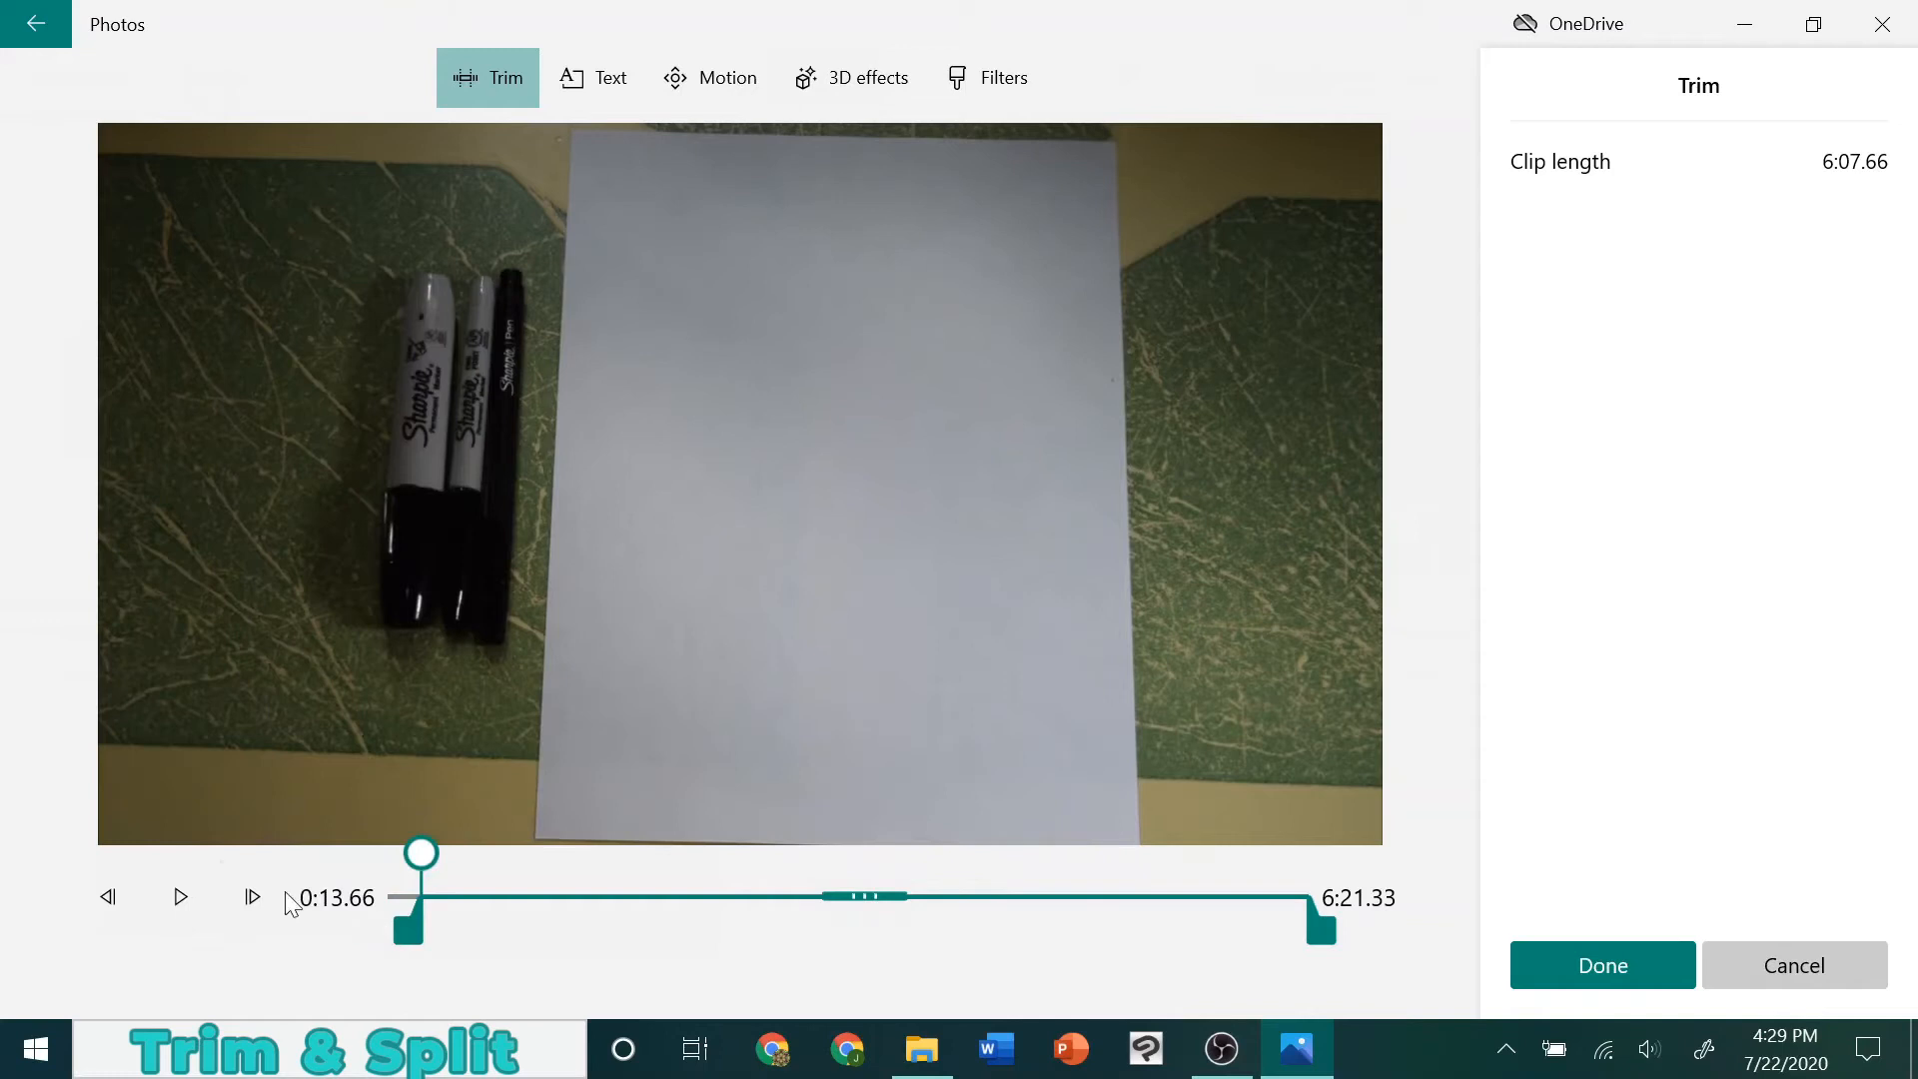
Preview the new start, trim the clip's end to about 6:07.23 on the finished Batman drawing, and accept the trim
{"action": "left_click", "coordinate": [177, 899]}
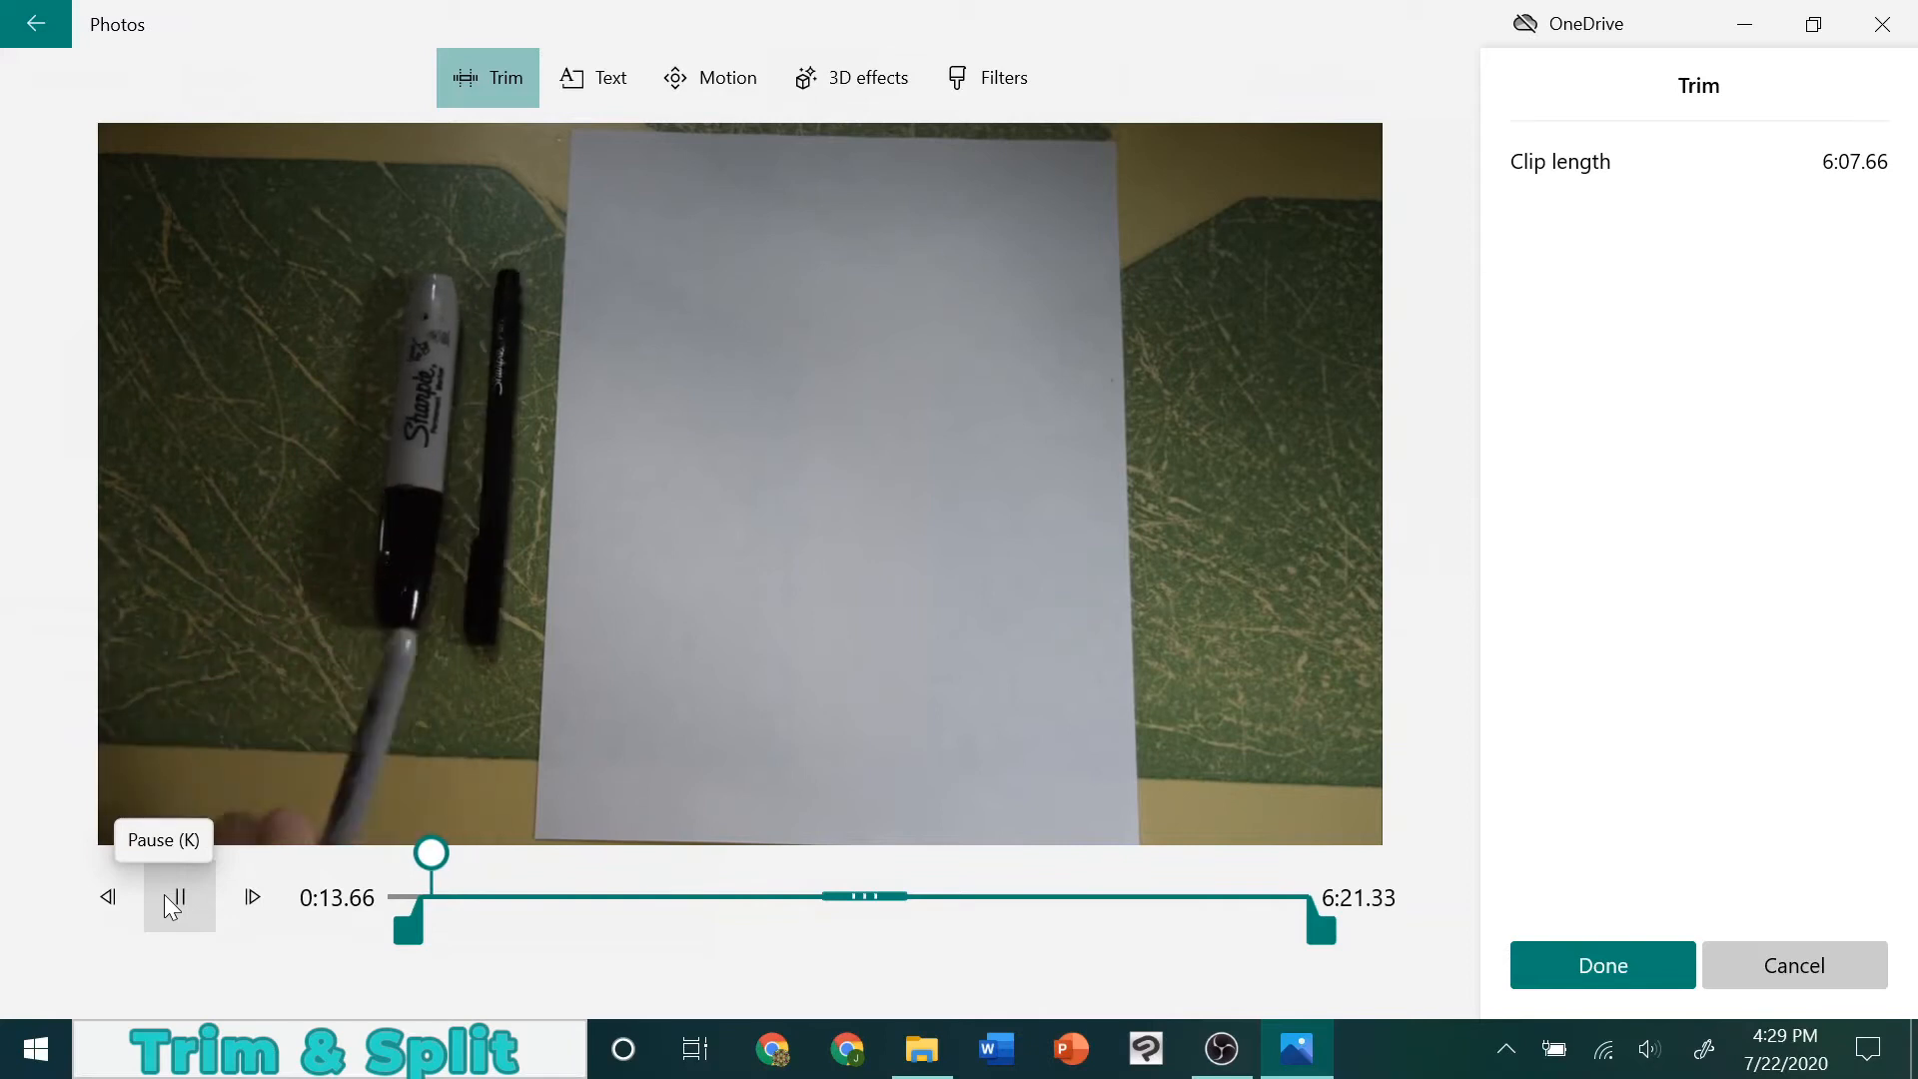
{"action": "left_click", "coordinate": [172, 904]}
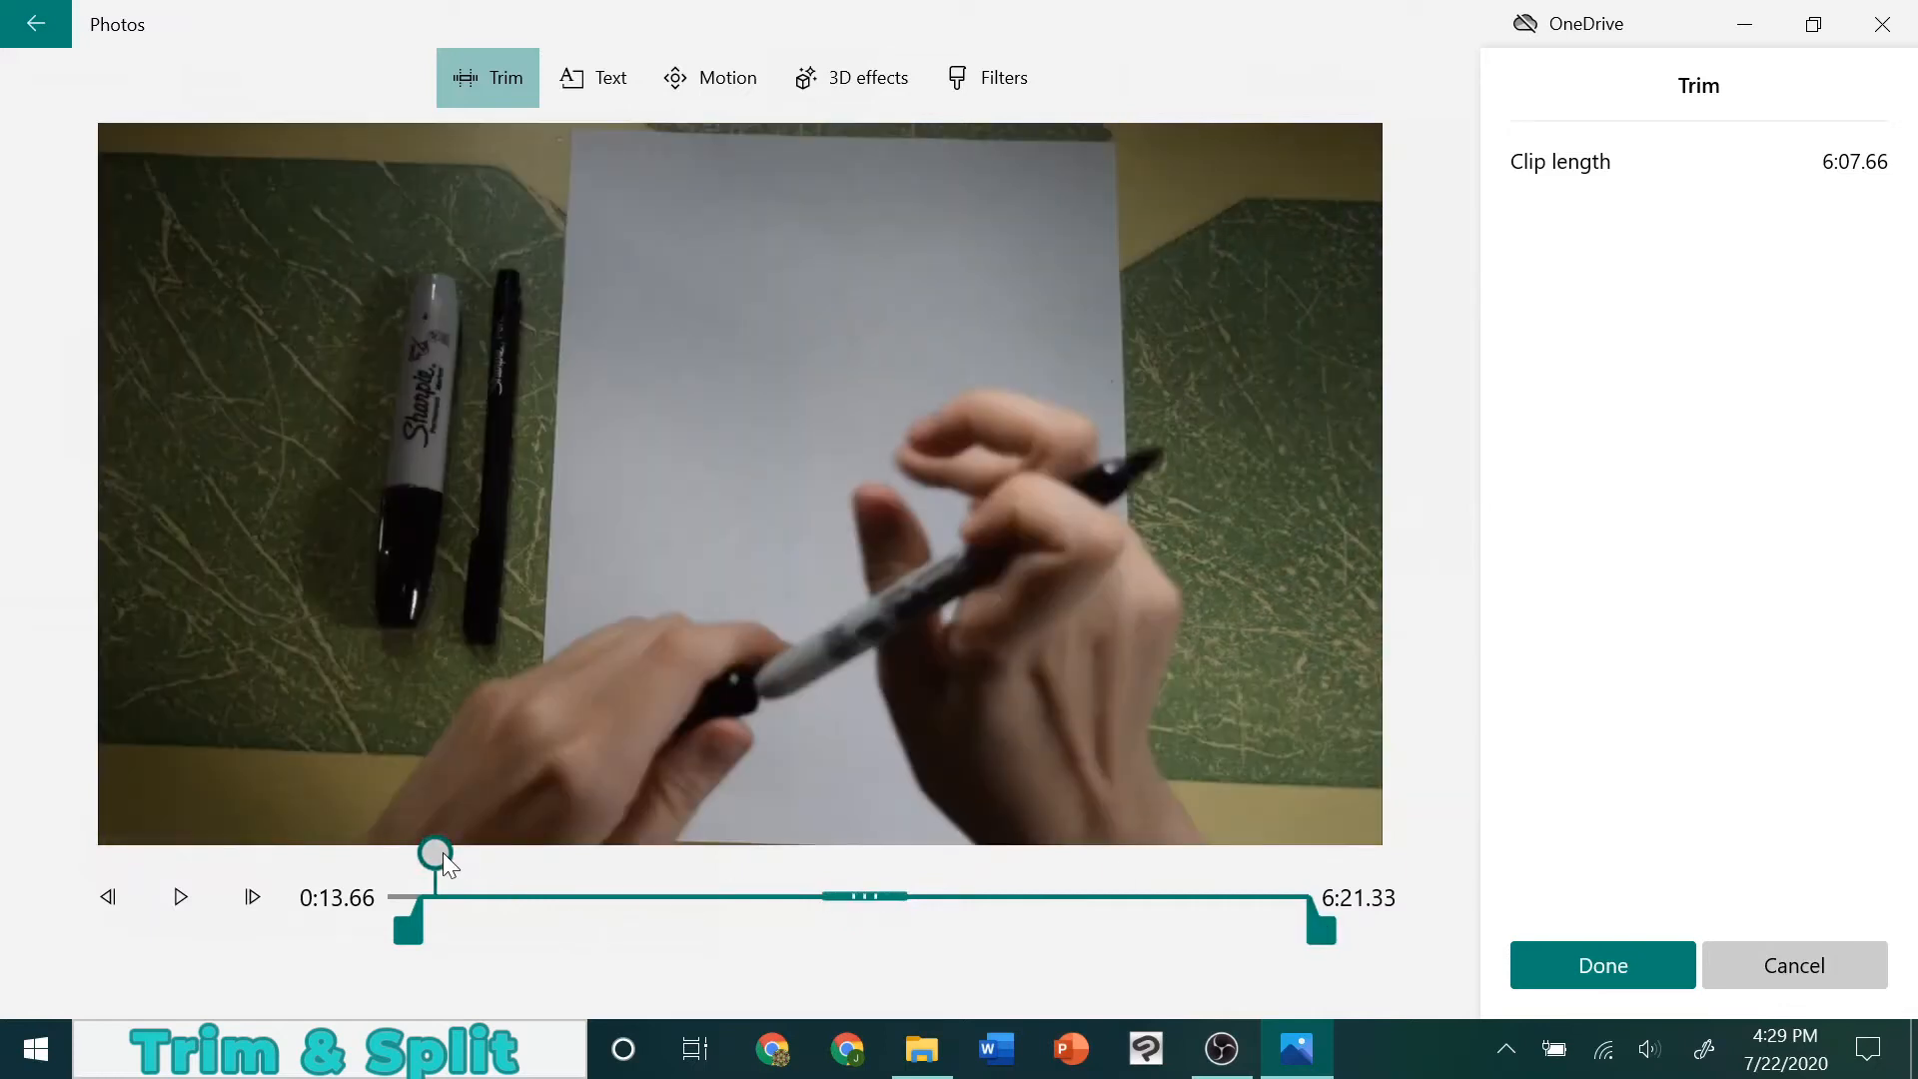
{"action": "mouse_move", "coordinate": [443, 853]}
{"action": "left_mouse_down"}
{"action": "mouse_move", "coordinate": [405, 849]}
{"action": "mouse_move", "coordinate": [1309, 859]}
{"action": "mouse_move", "coordinate": [1285, 856]}
{"action": "left_mouse_up"}
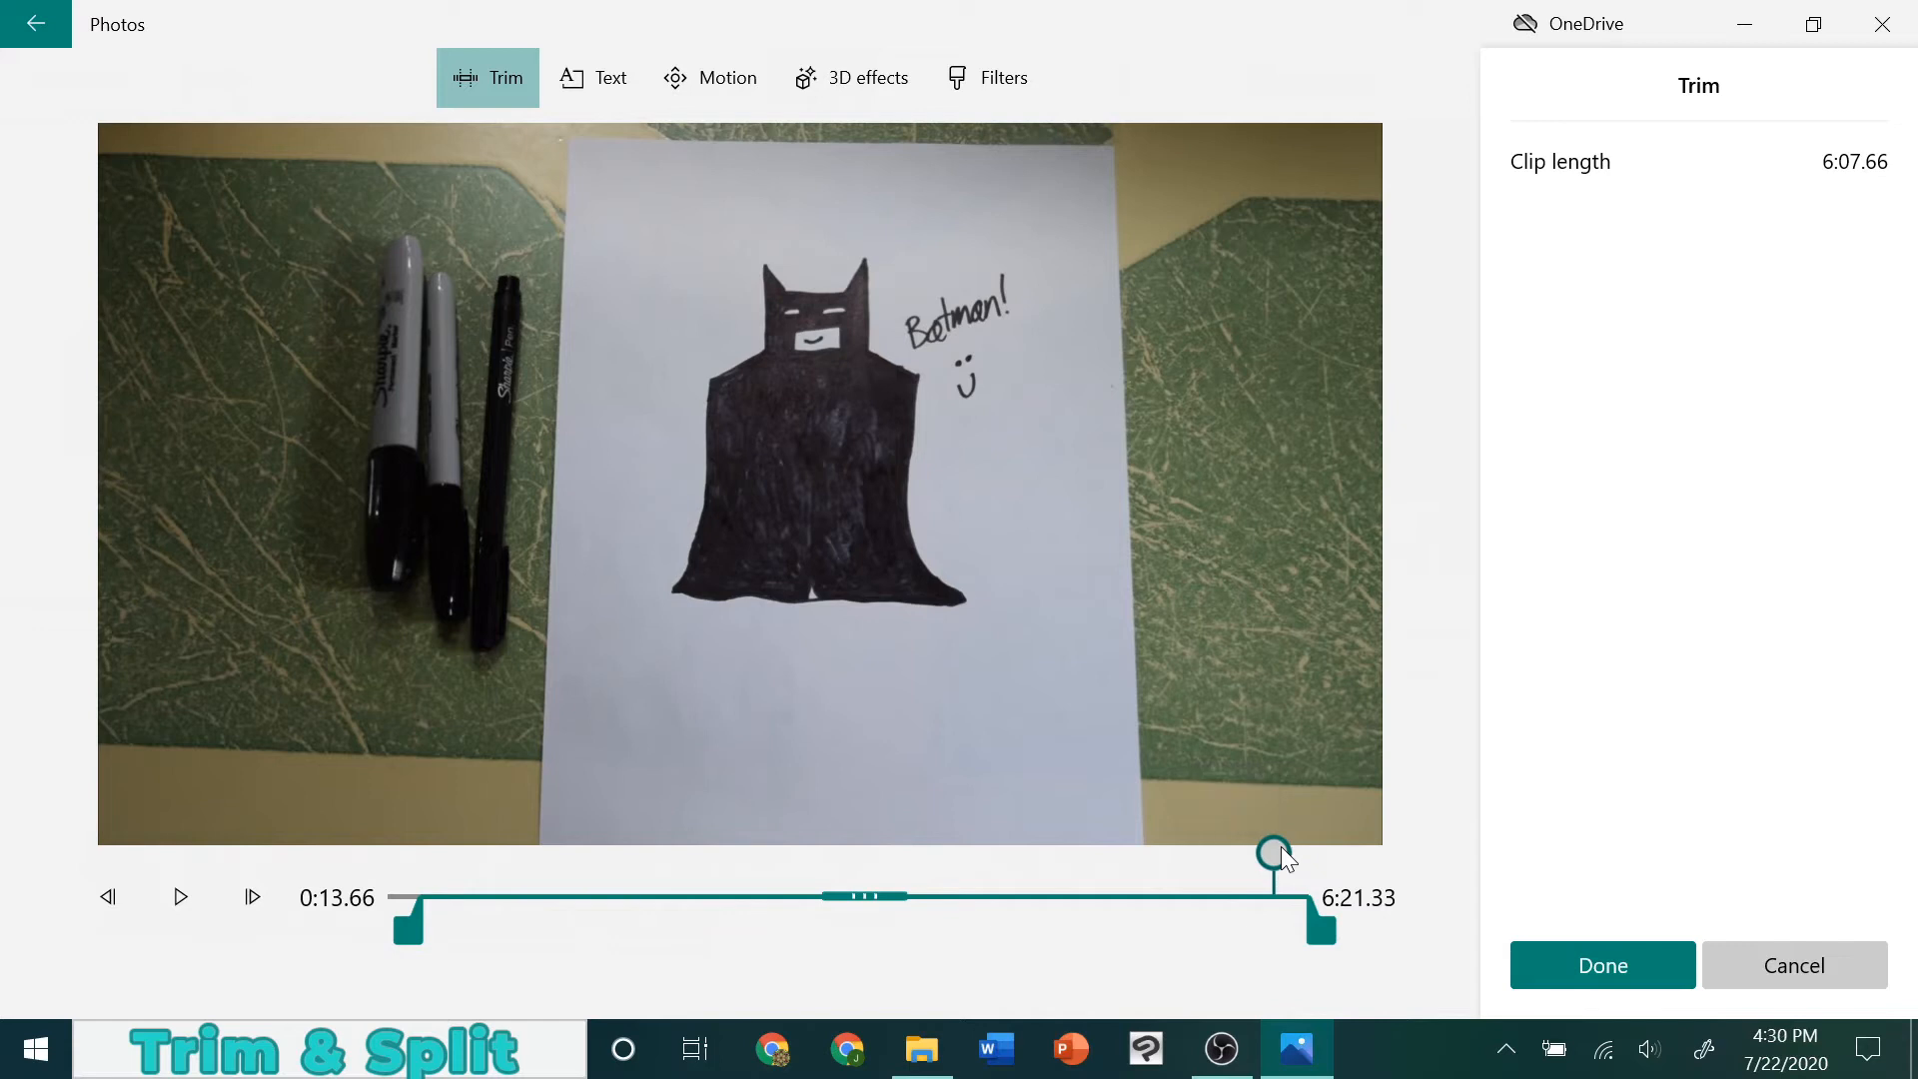
{"action": "left_click_drag", "start_coordinate": [1318, 925], "coordinate": [1301, 936]}
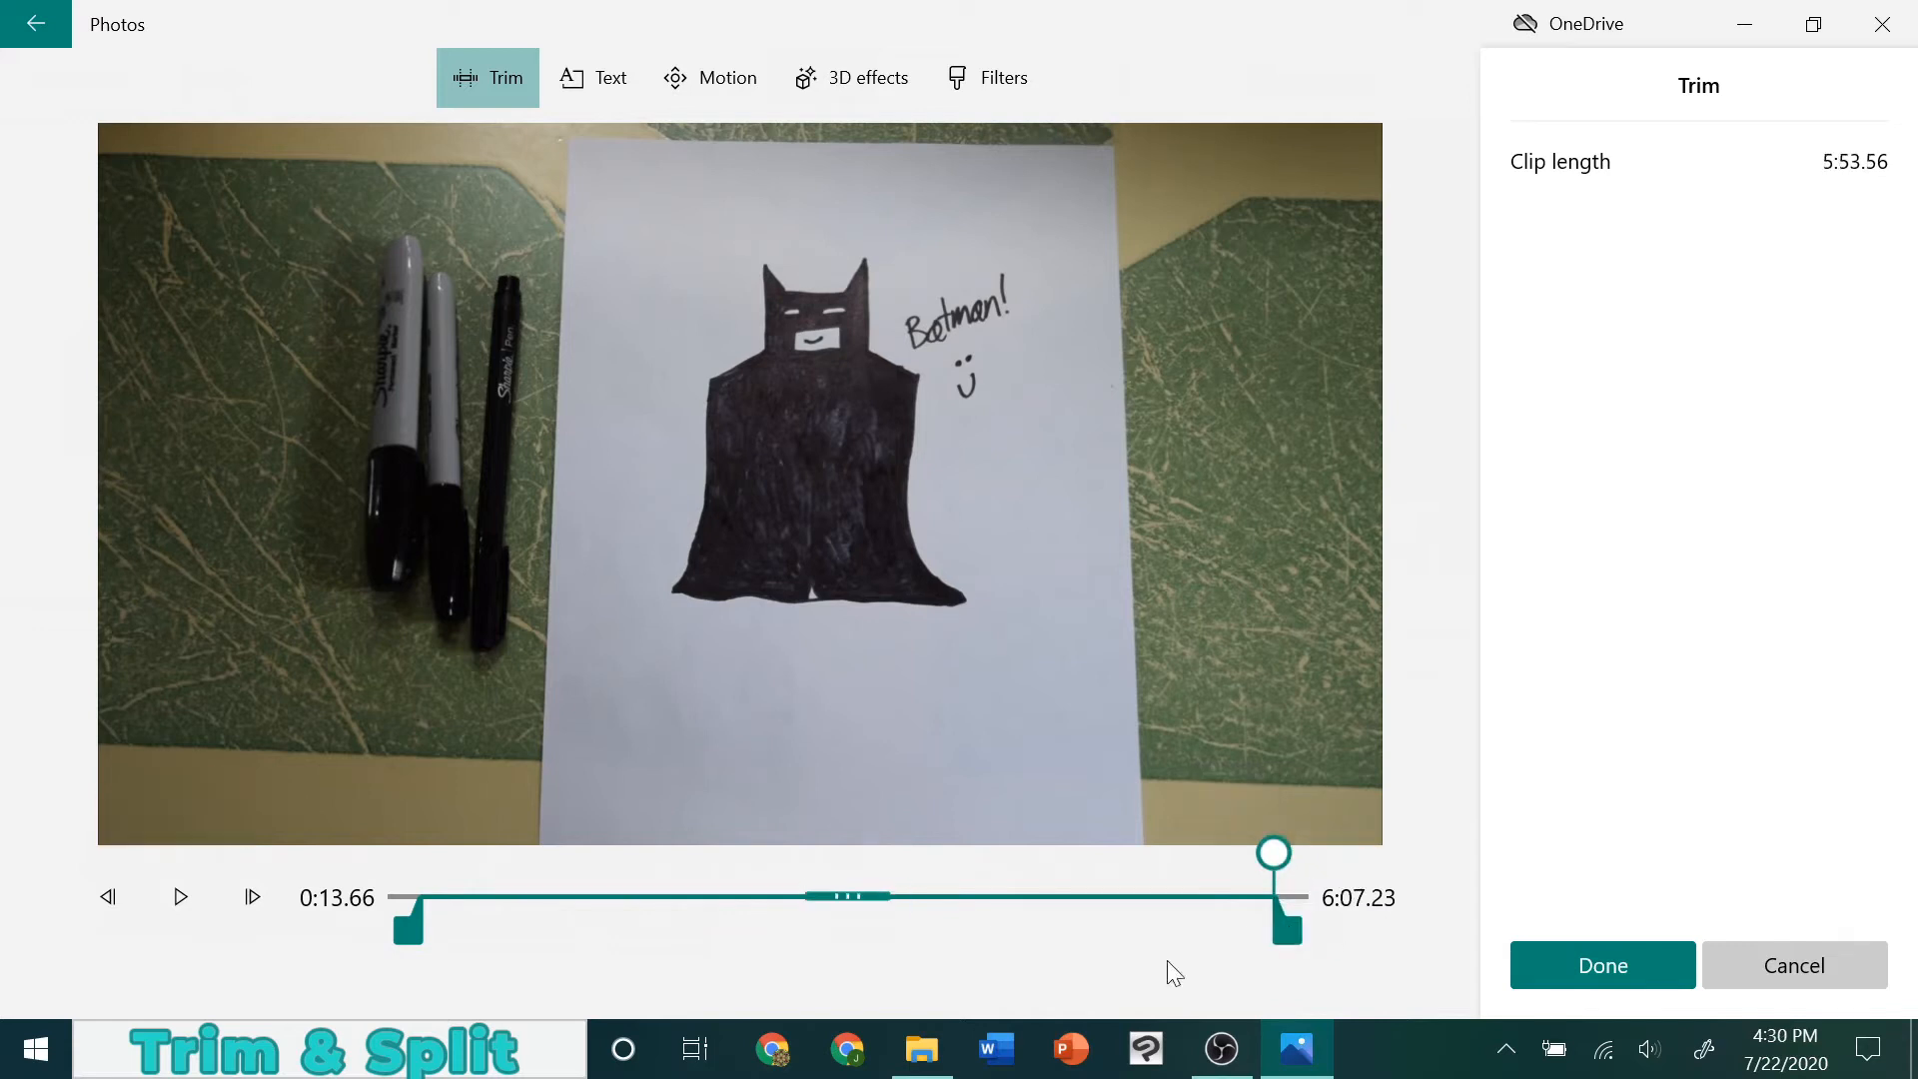
{"action": "left_click", "coordinate": [1601, 962]}
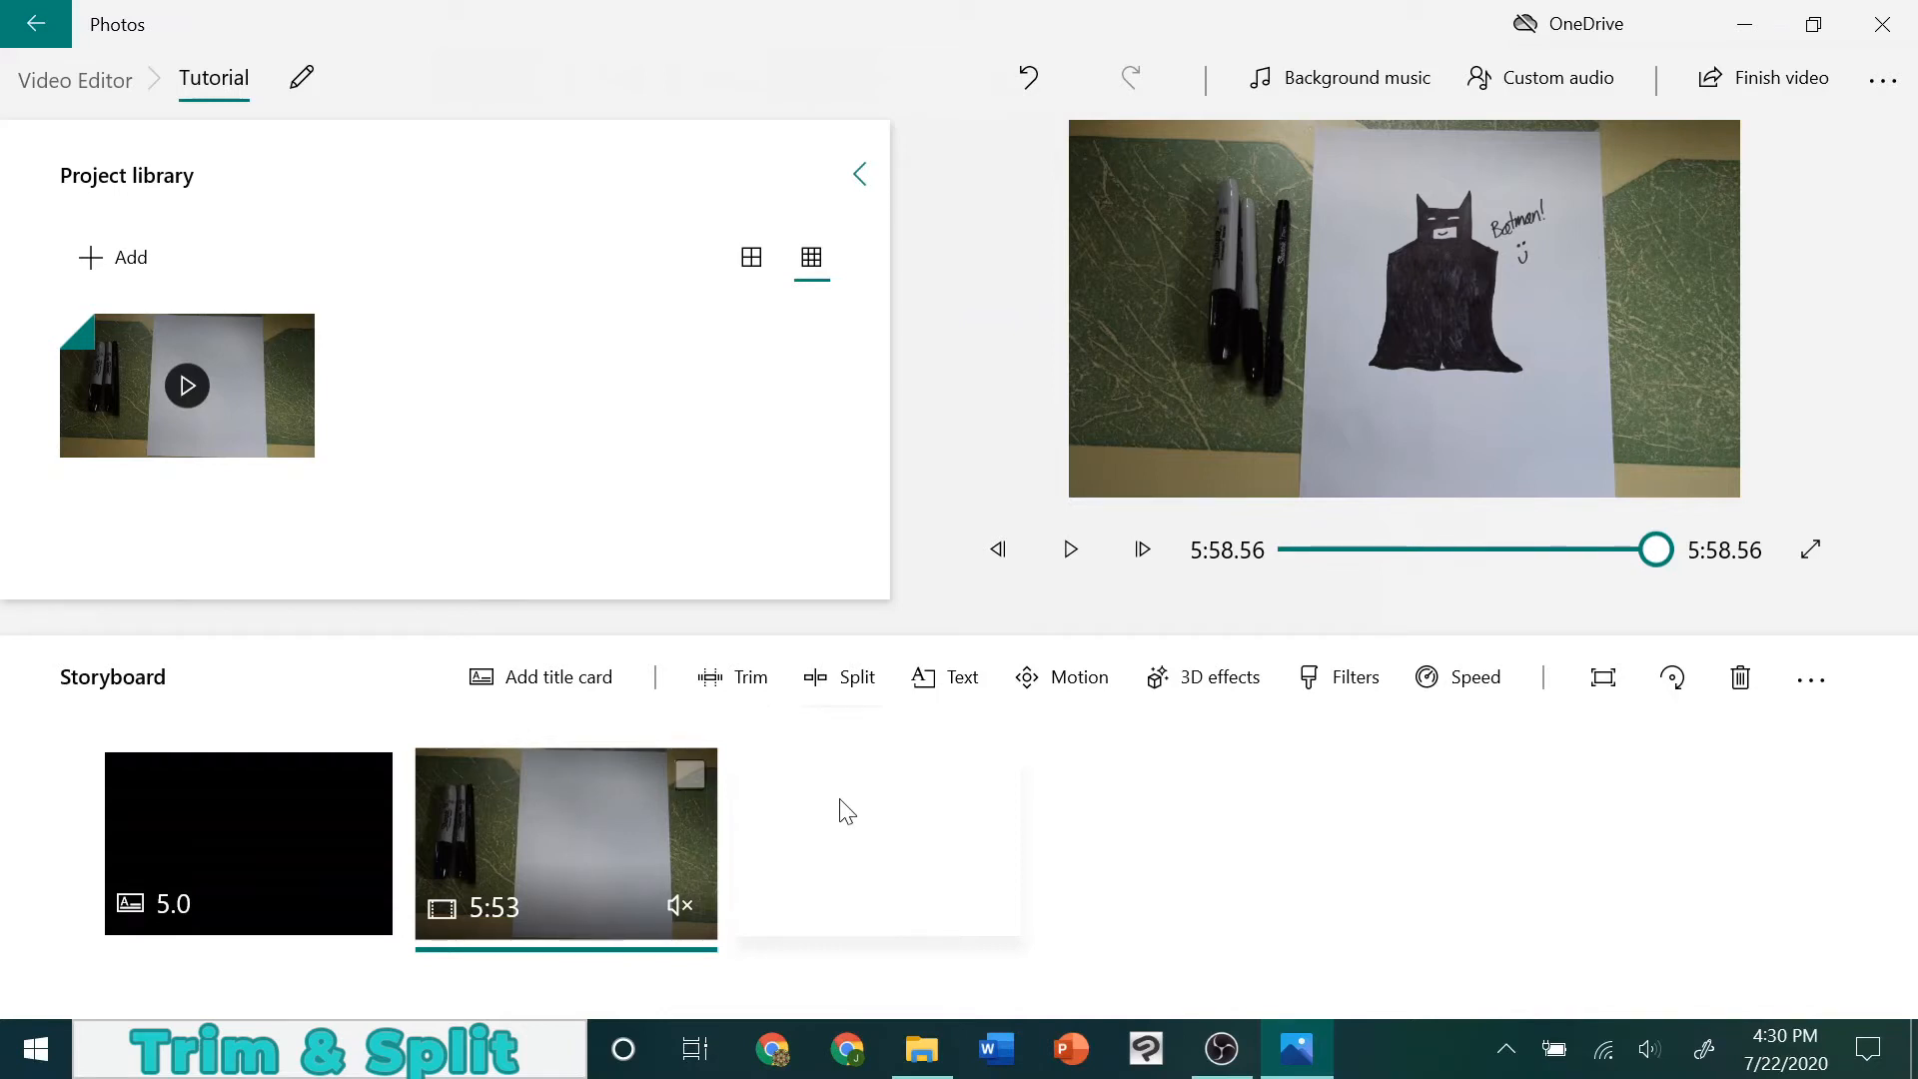
Split the trimmed clip in two at about 2:37.83, while the cape is being coloured in
{"action": "left_click", "coordinate": [623, 834]}
{"action": "left_click", "coordinate": [828, 692]}
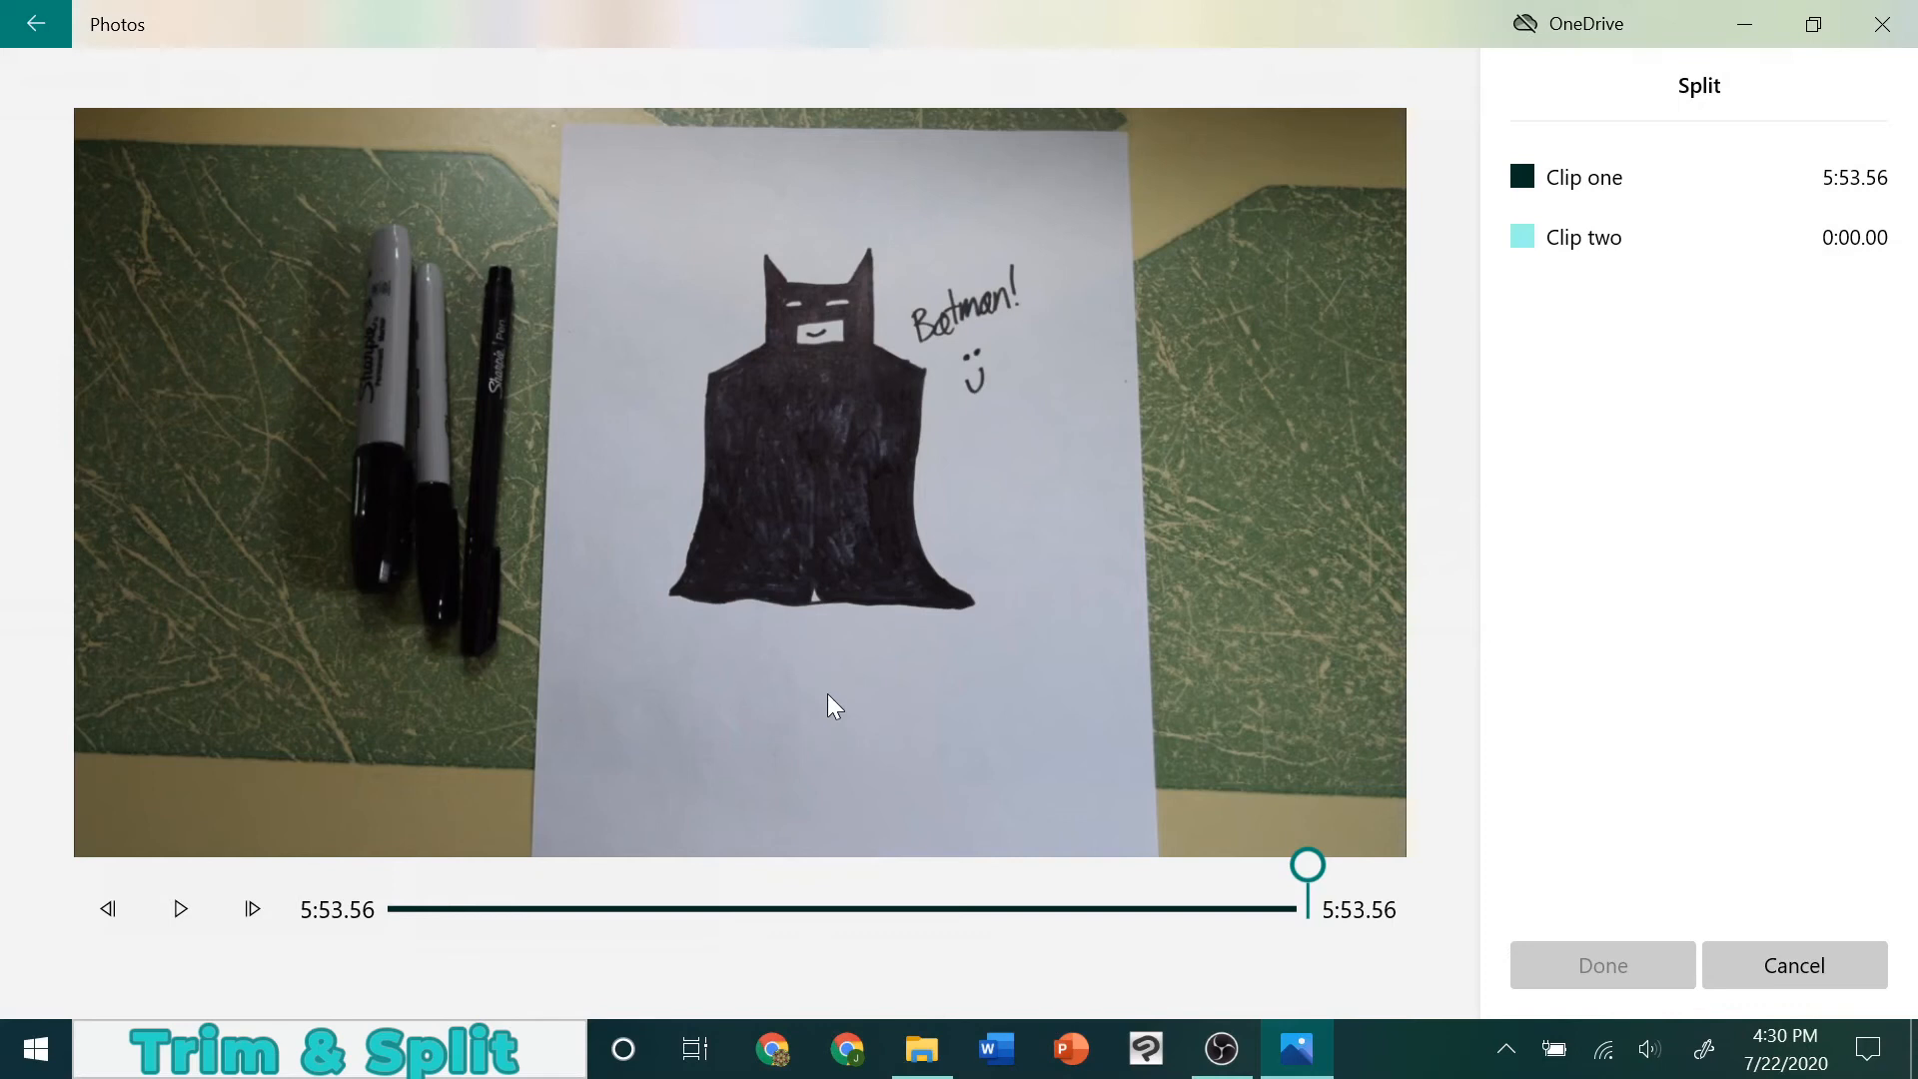
{"action": "left_click_drag", "start_coordinate": [1310, 863], "coordinate": [800, 842]}
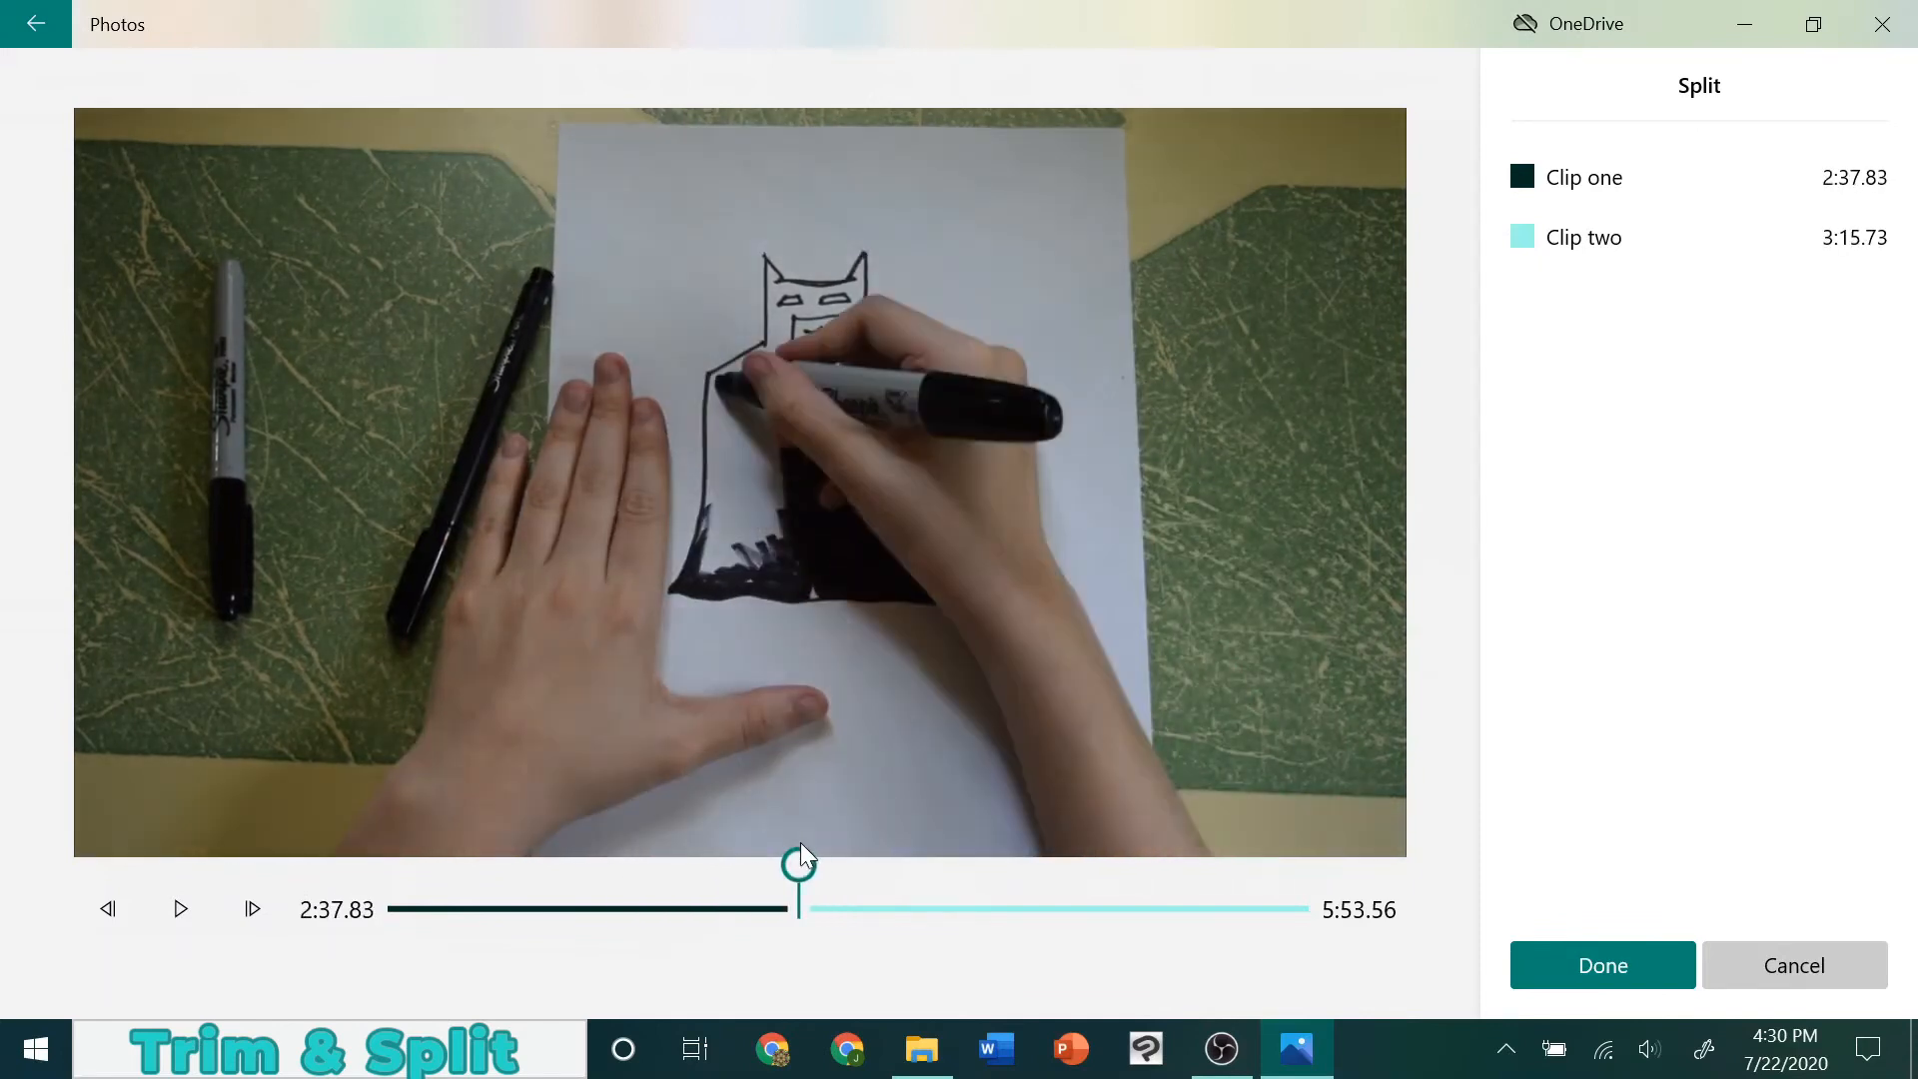
{"action": "left_click", "coordinate": [1555, 949]}
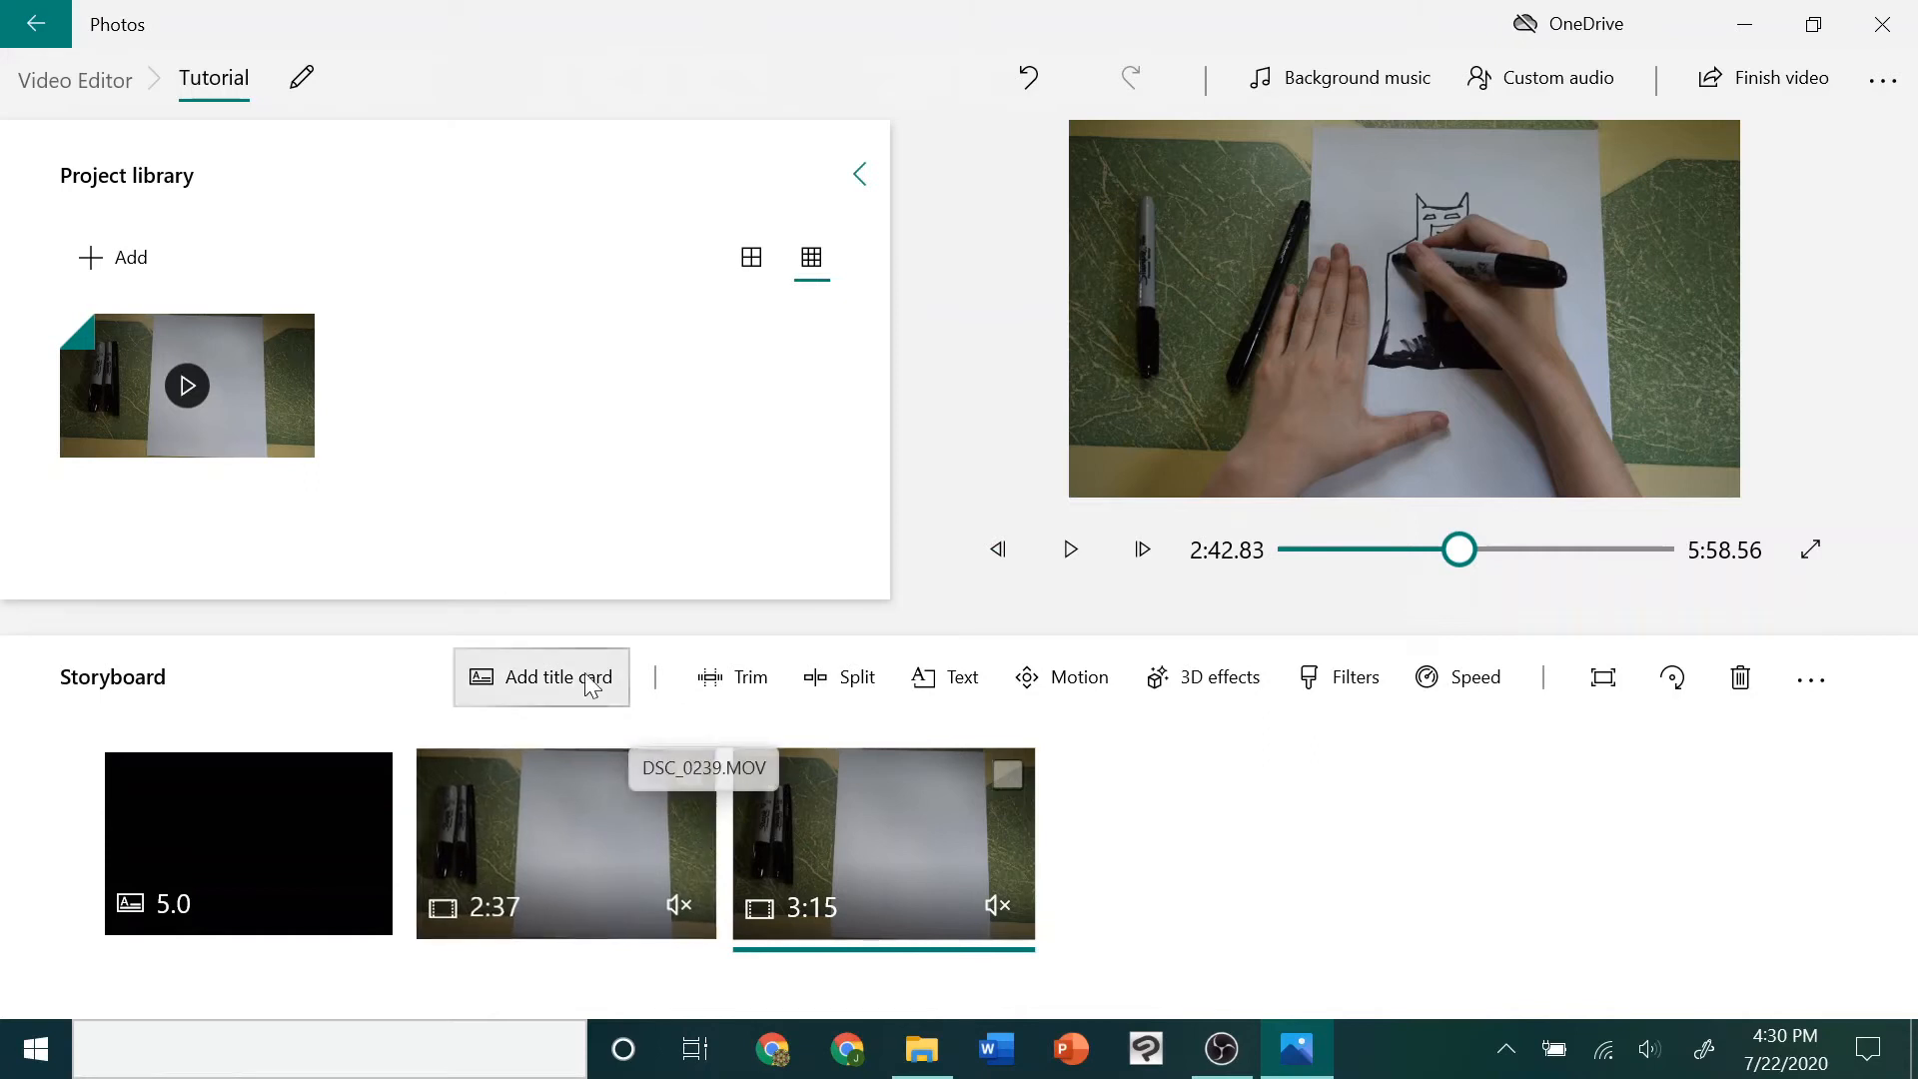
Insert a title card between the two clip halves with the text "Remember to take your time as you color!"
{"action": "left_click", "coordinate": [549, 676]}
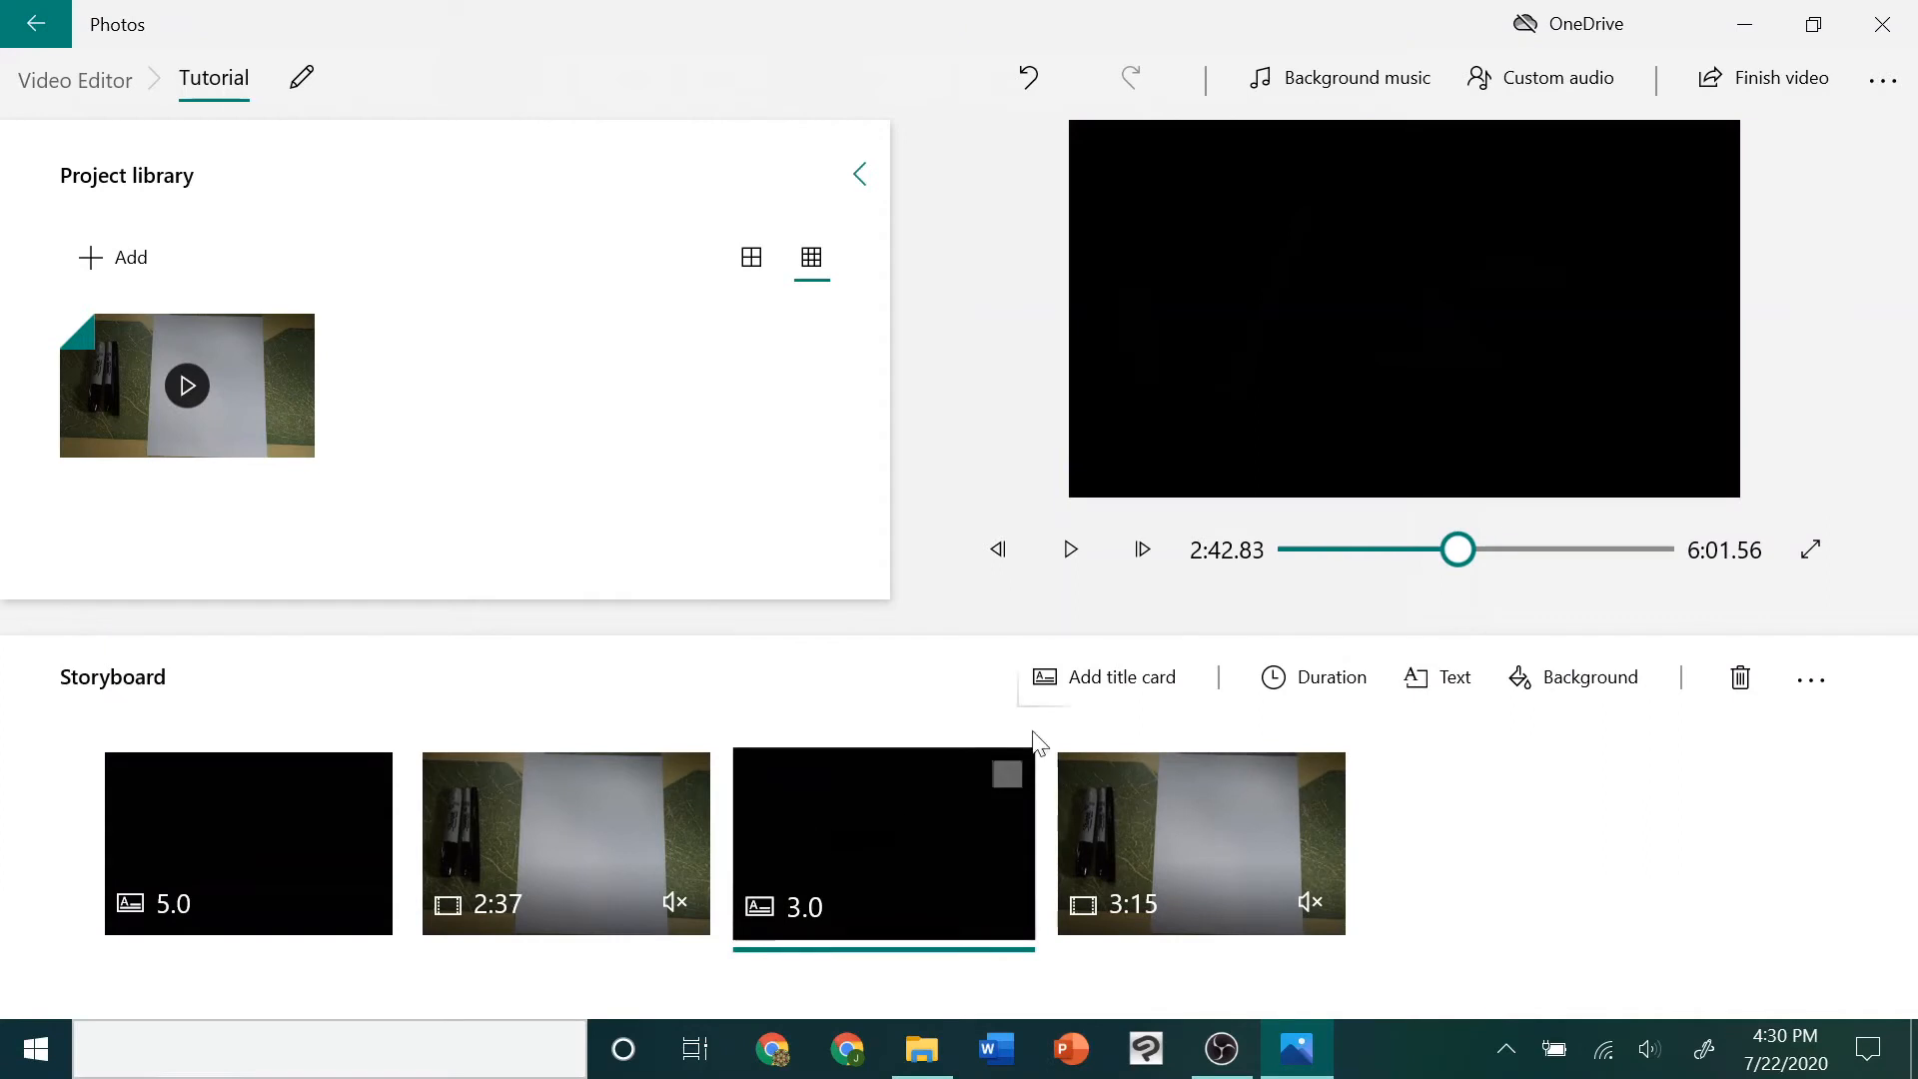
{"action": "right_click", "coordinate": [897, 824]}
{"action": "mouse_move", "coordinate": [990, 569]}
{"action": "left_click", "coordinate": [1169, 587]}
{"action": "left_click", "coordinate": [1676, 361]}
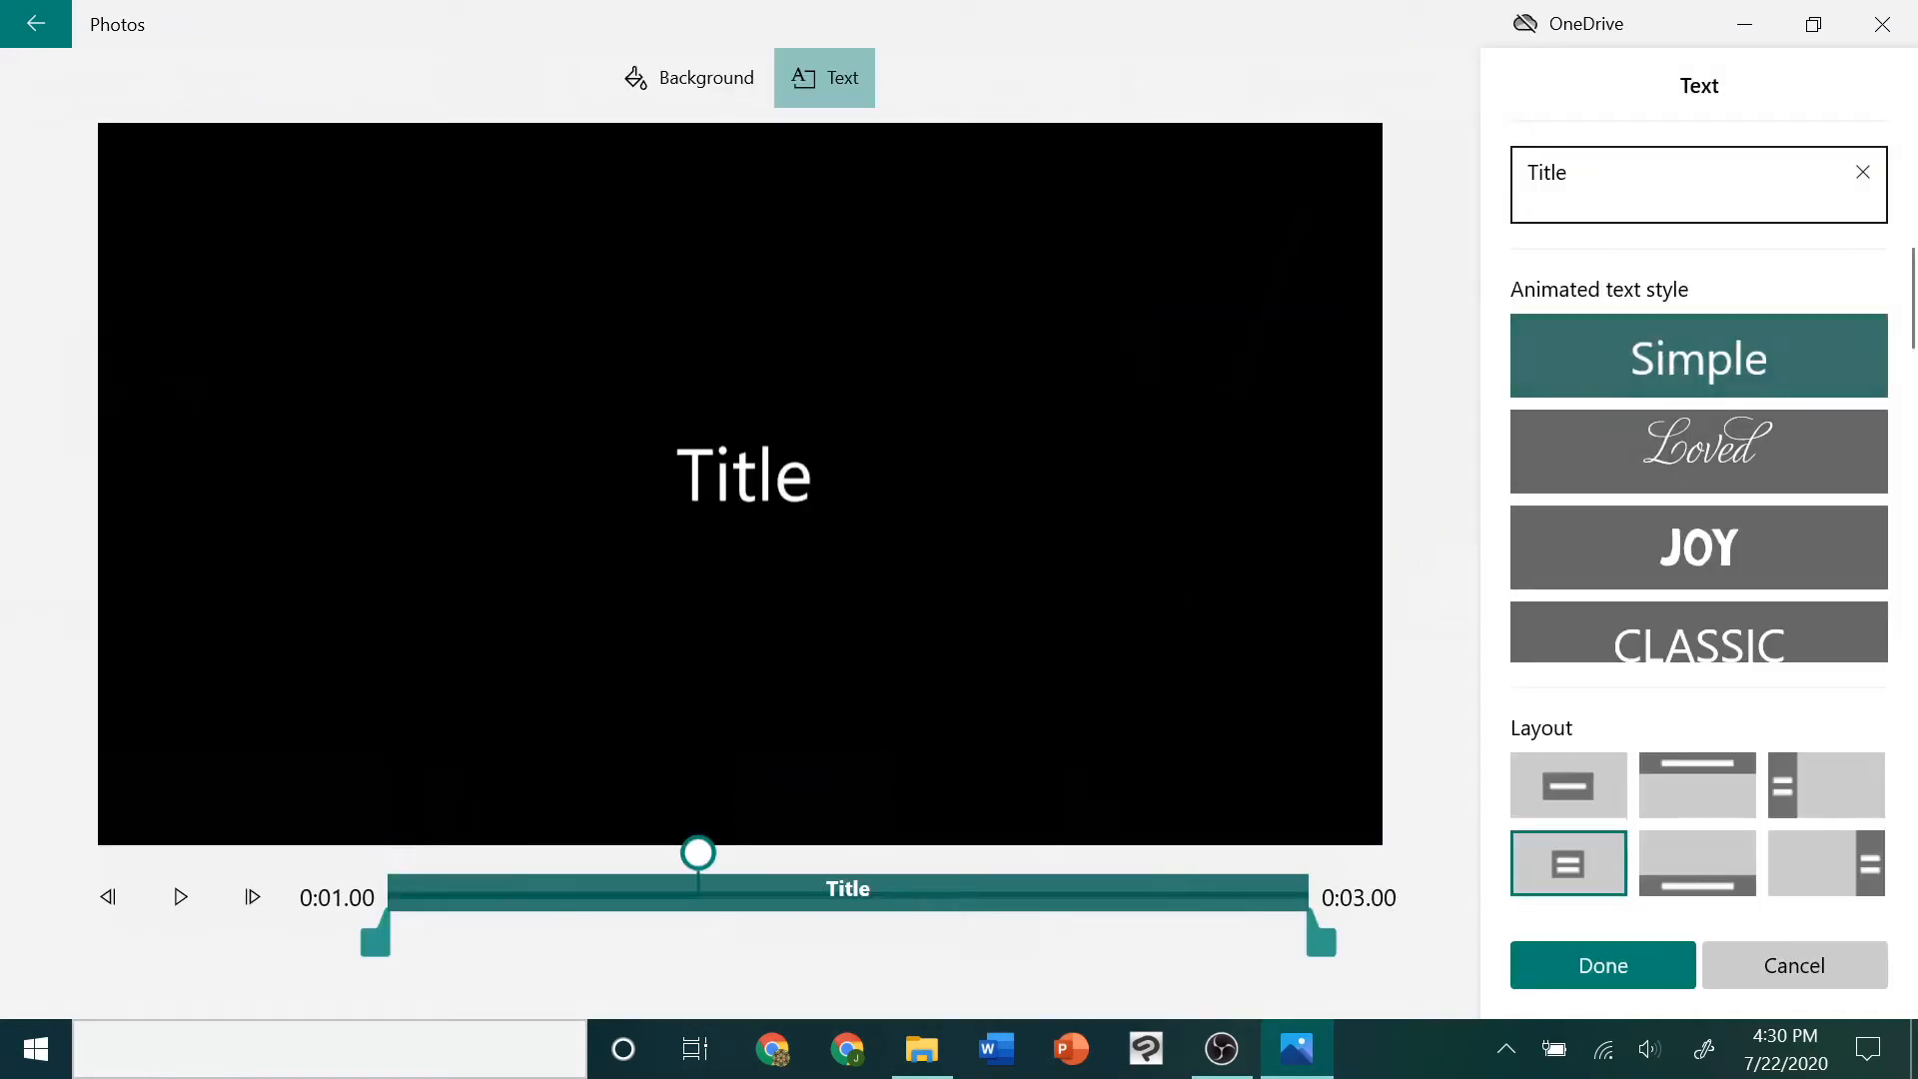
{"action": "type", "text": "R"}
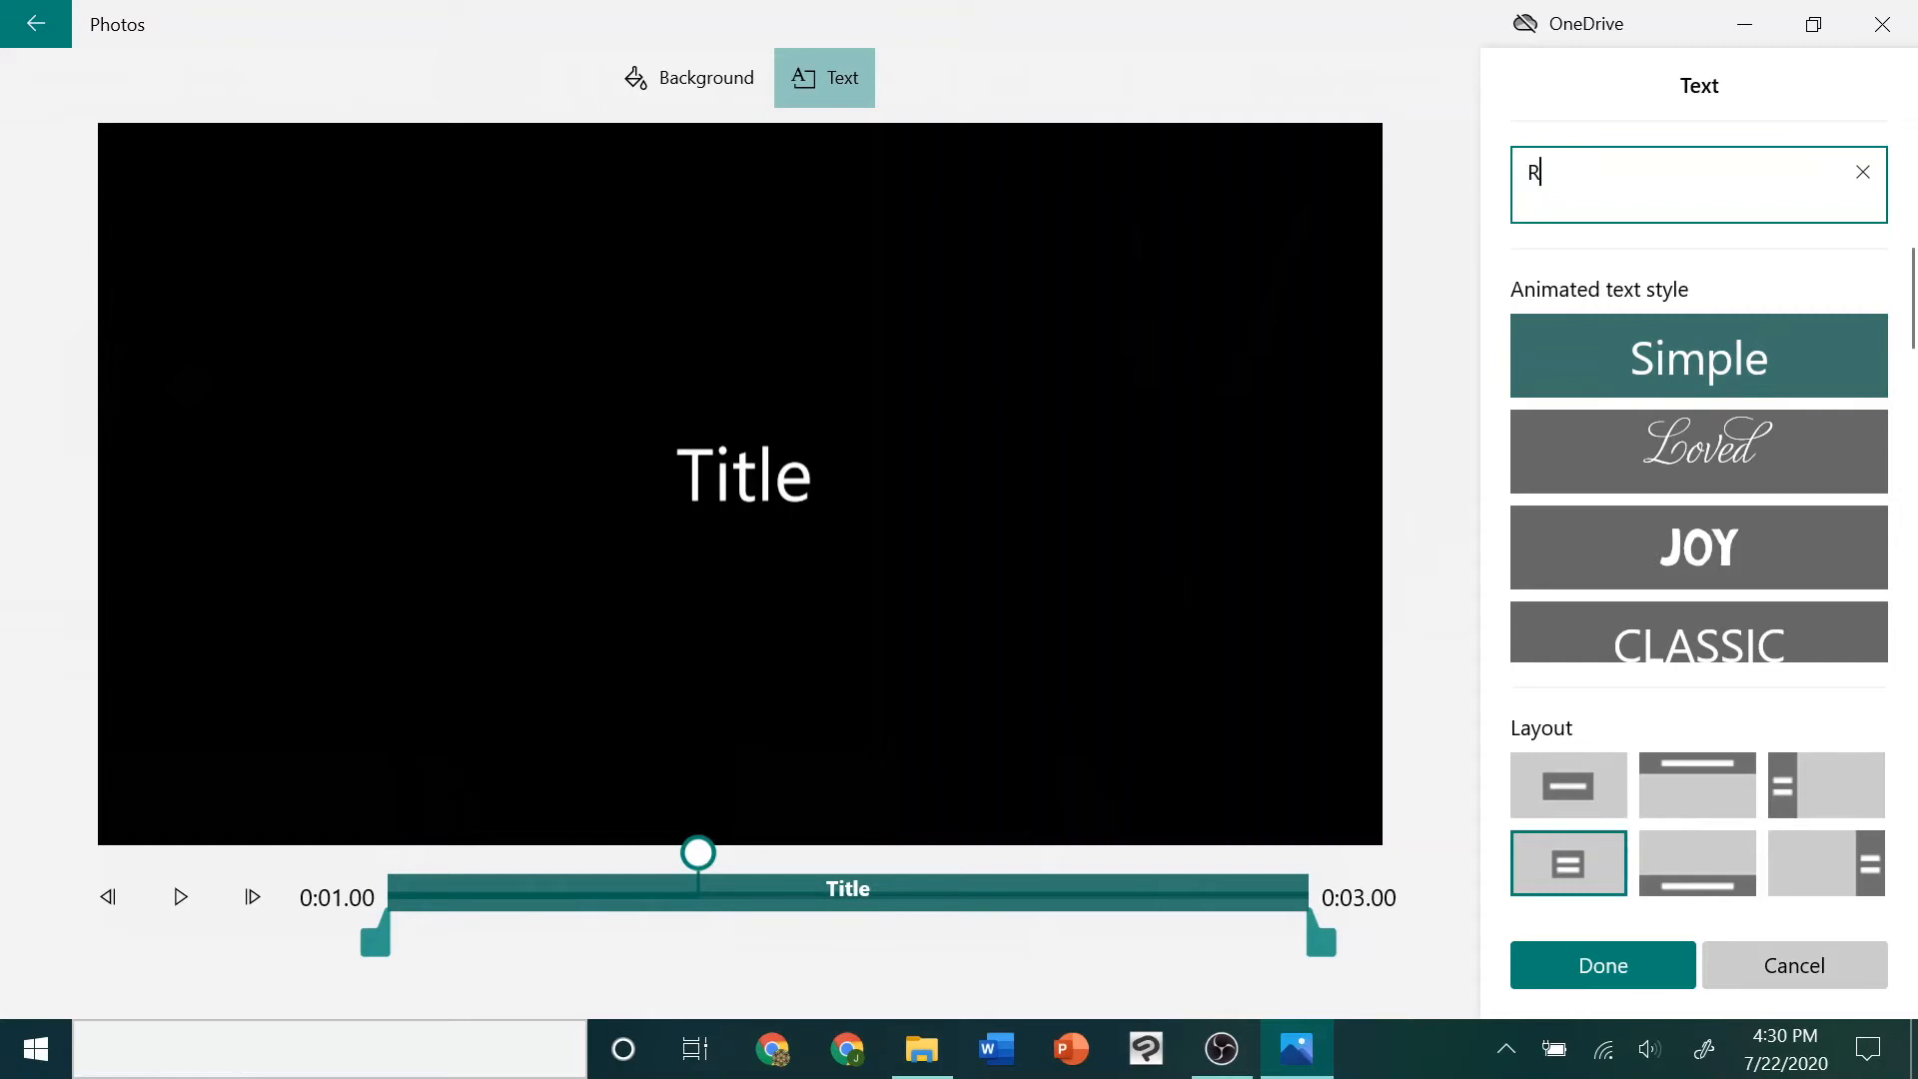
{"action": "type", "text": "emember to take"}
{"action": "type", "text": "you"}
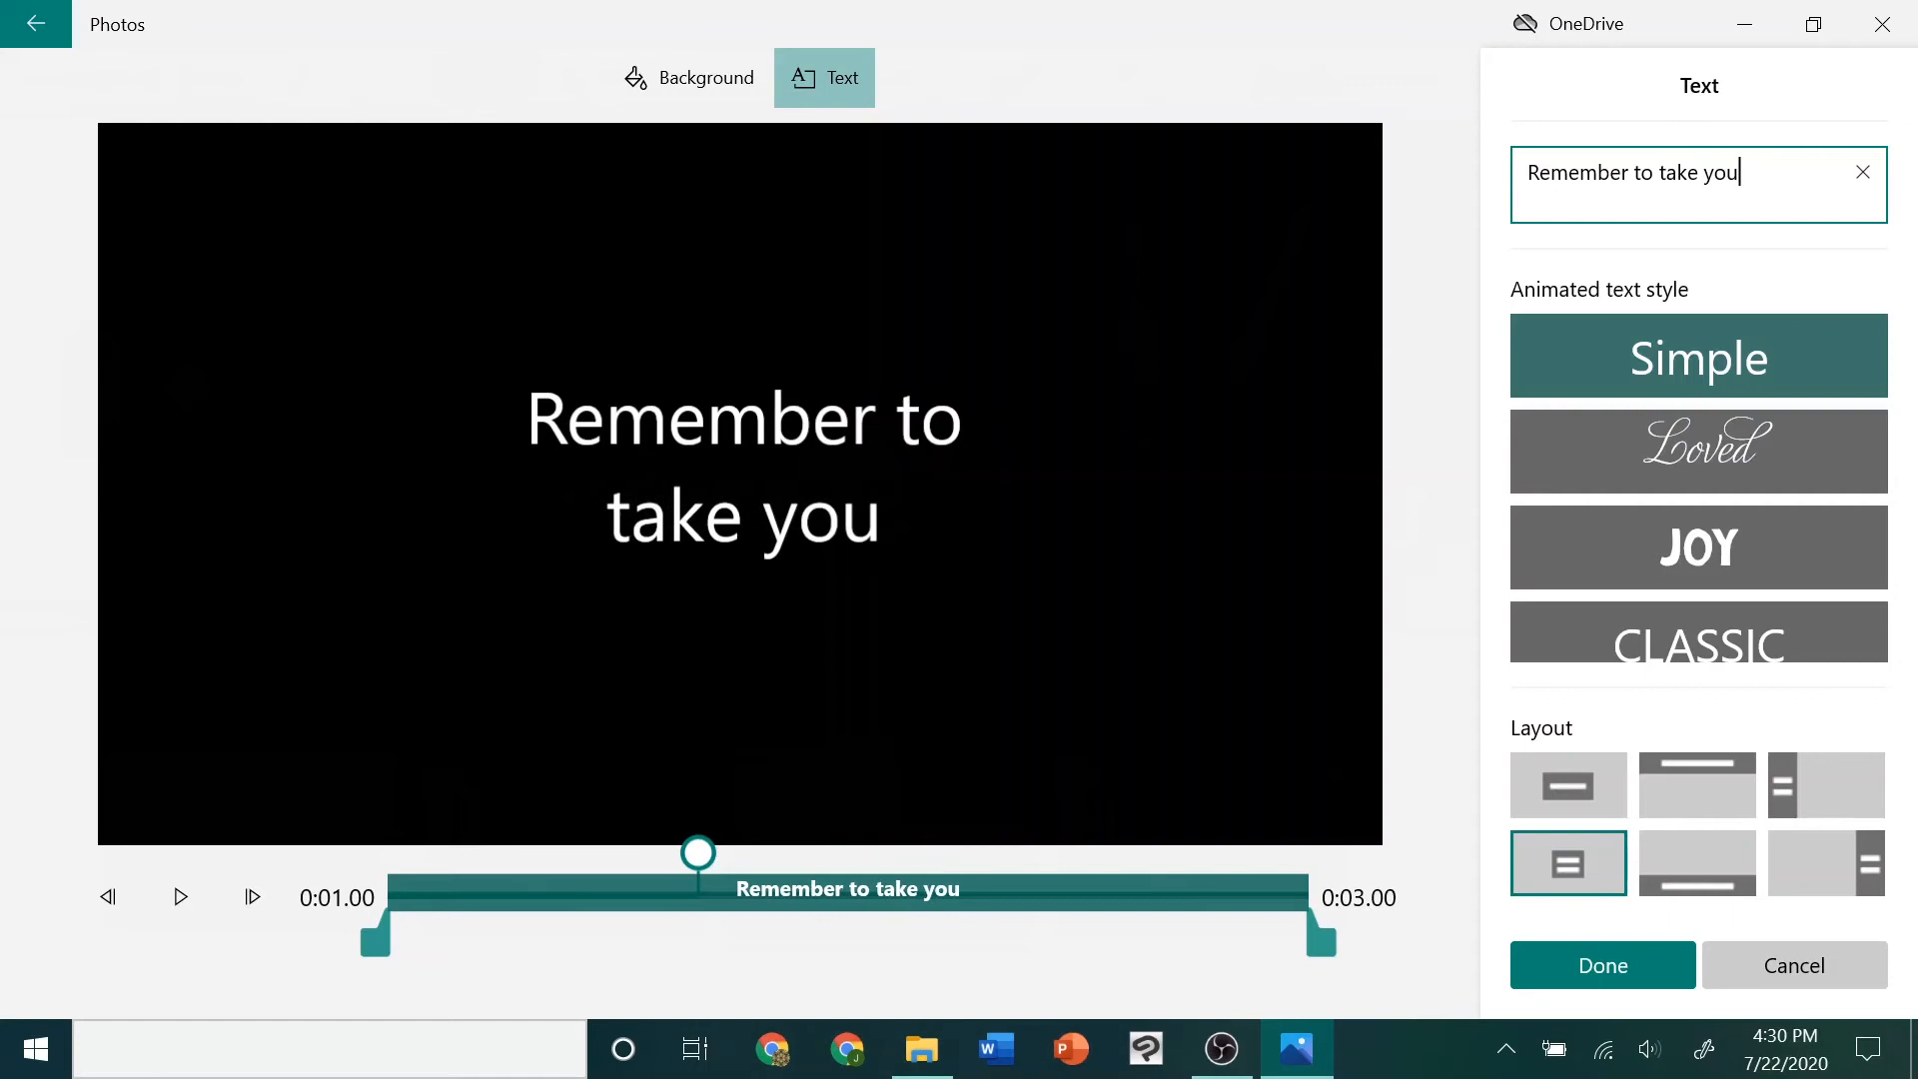
{"action": "type", "text": "r time as you "}
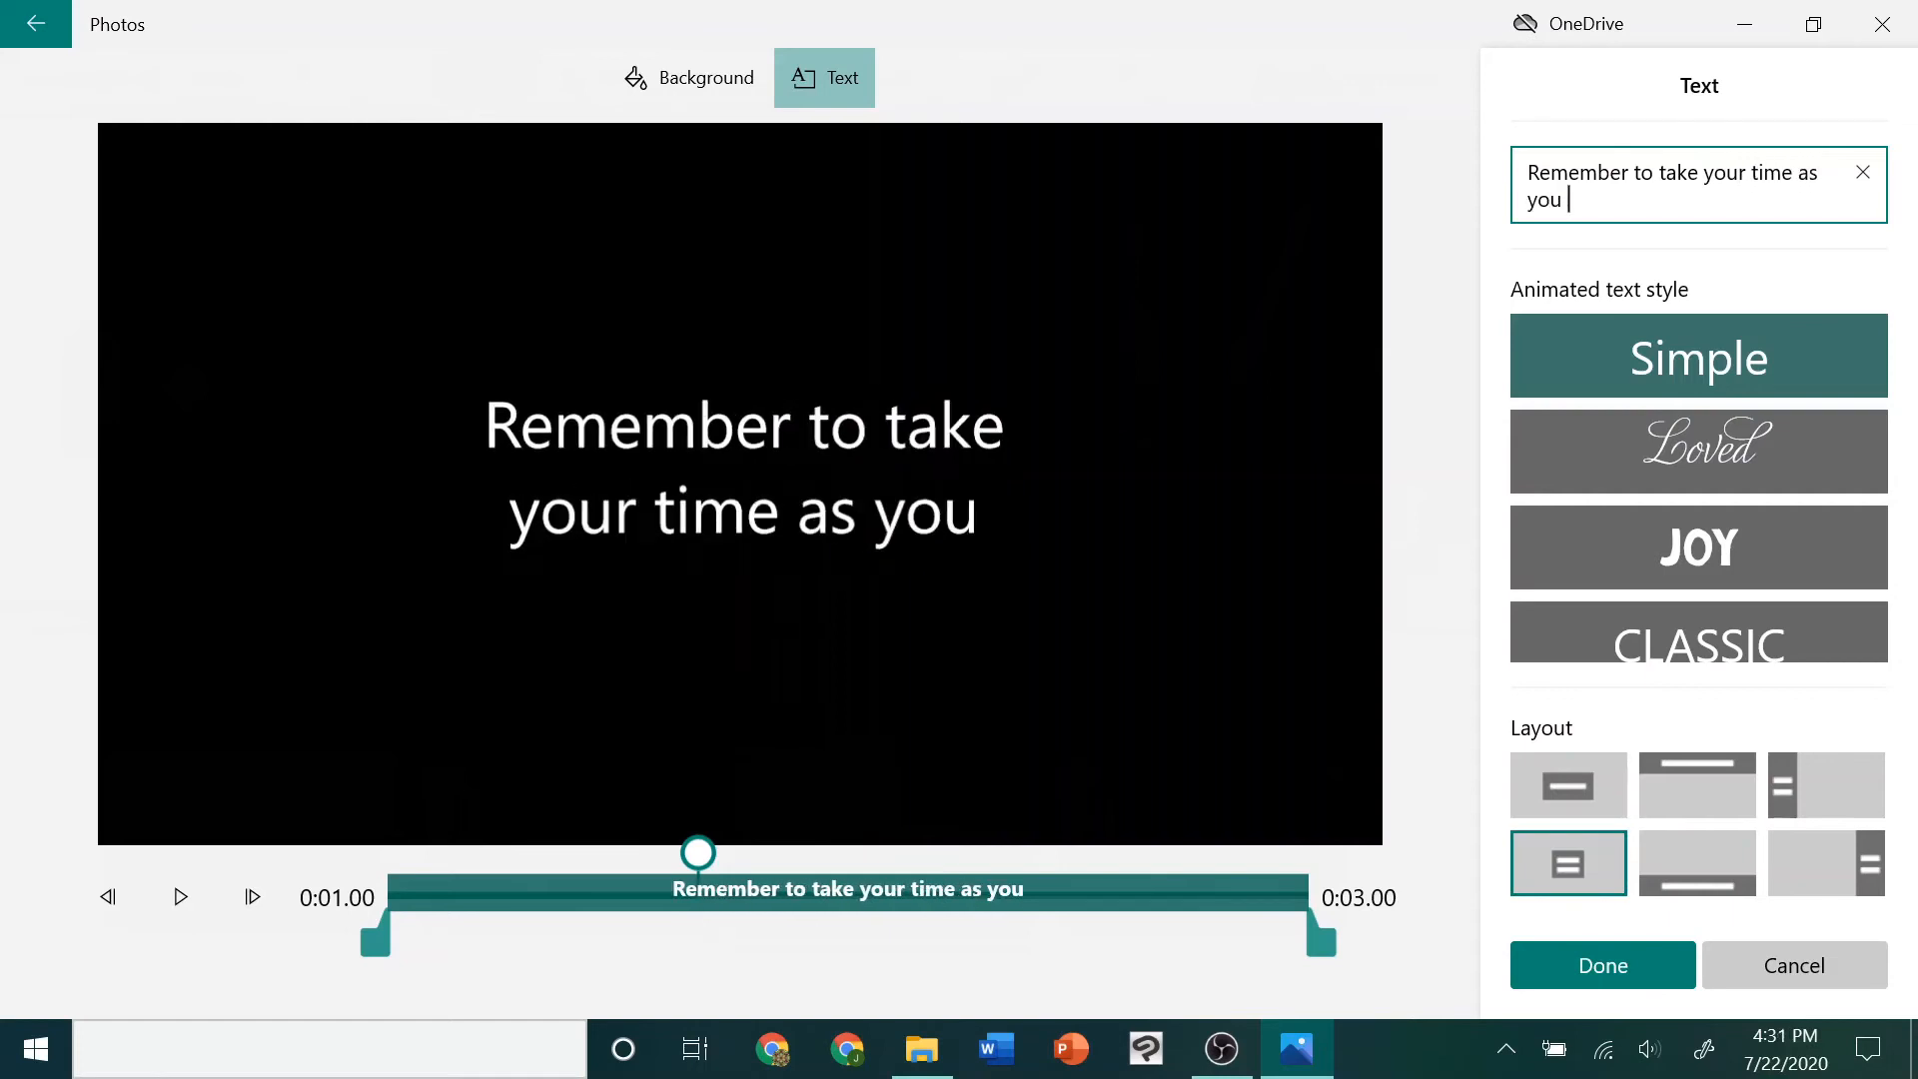
{"action": "type", "text": "color!"}
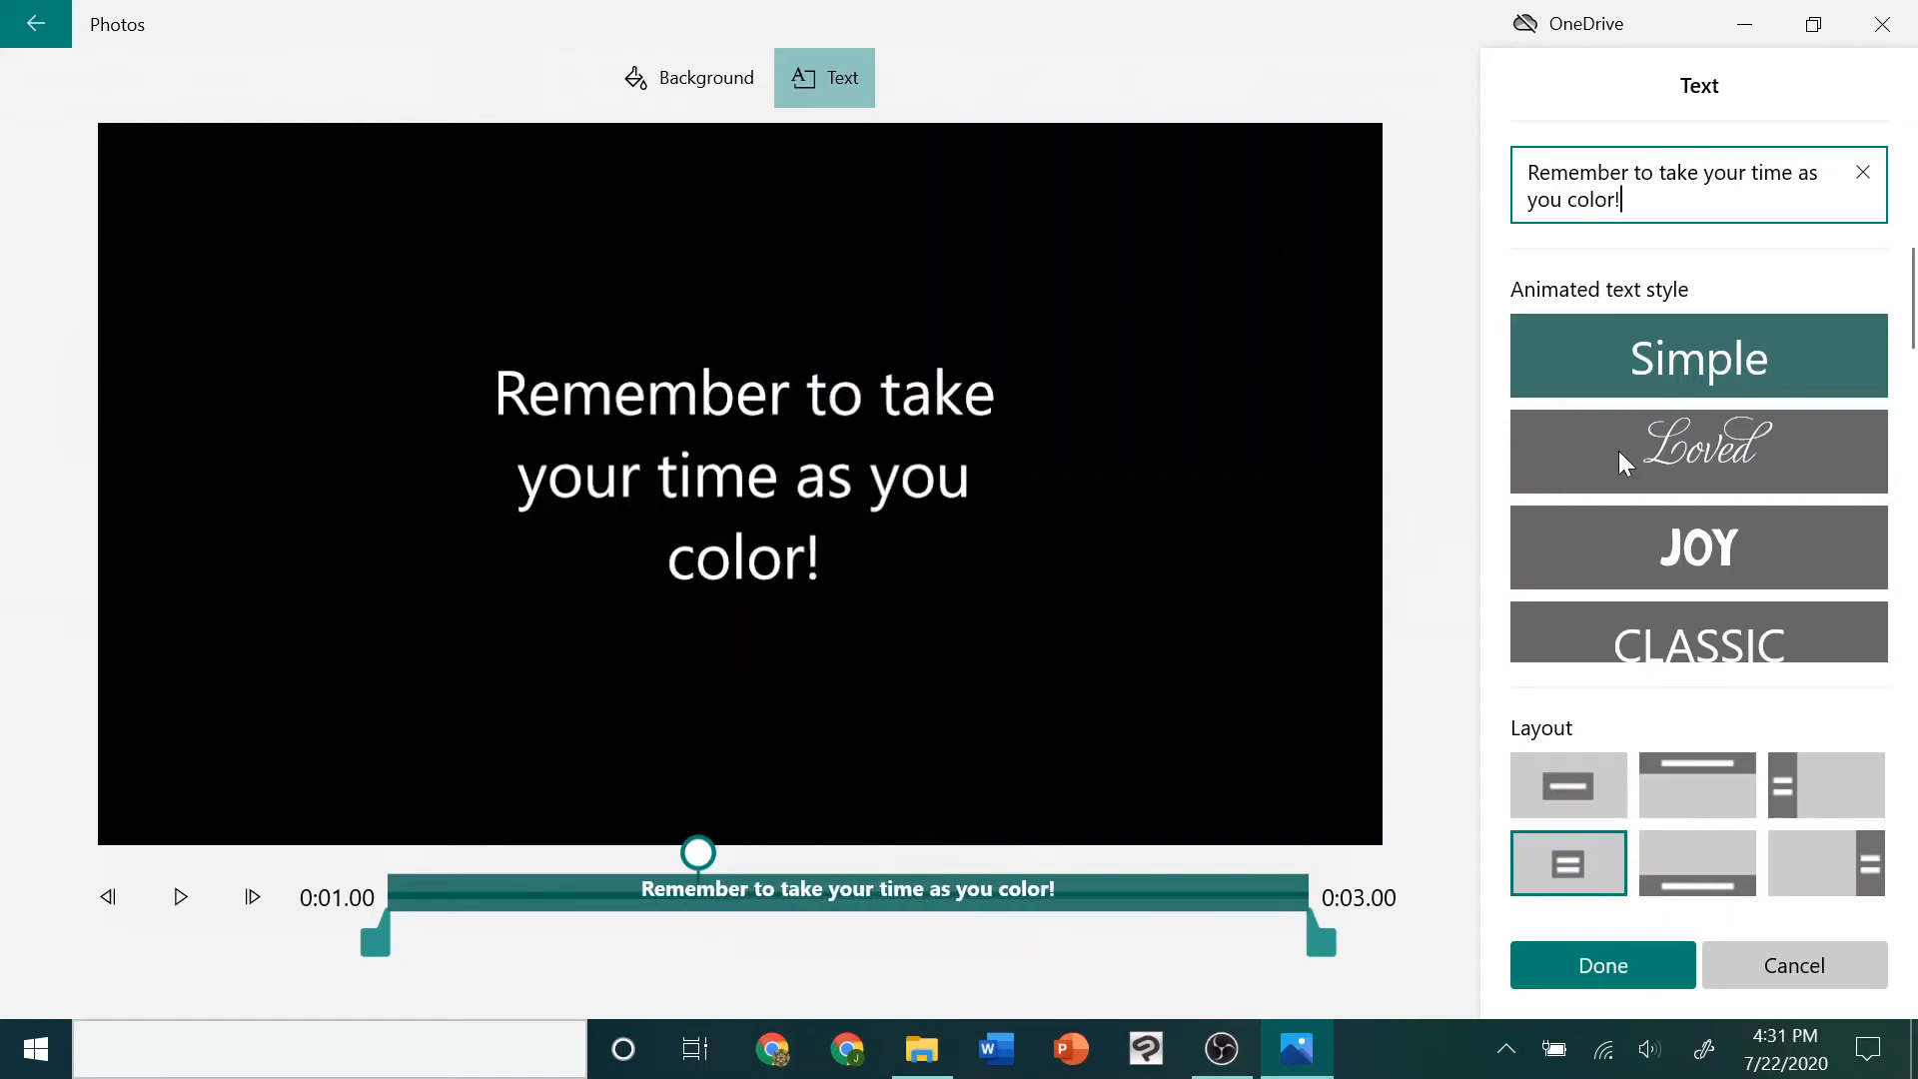
{"action": "left_click", "coordinate": [1593, 965]}
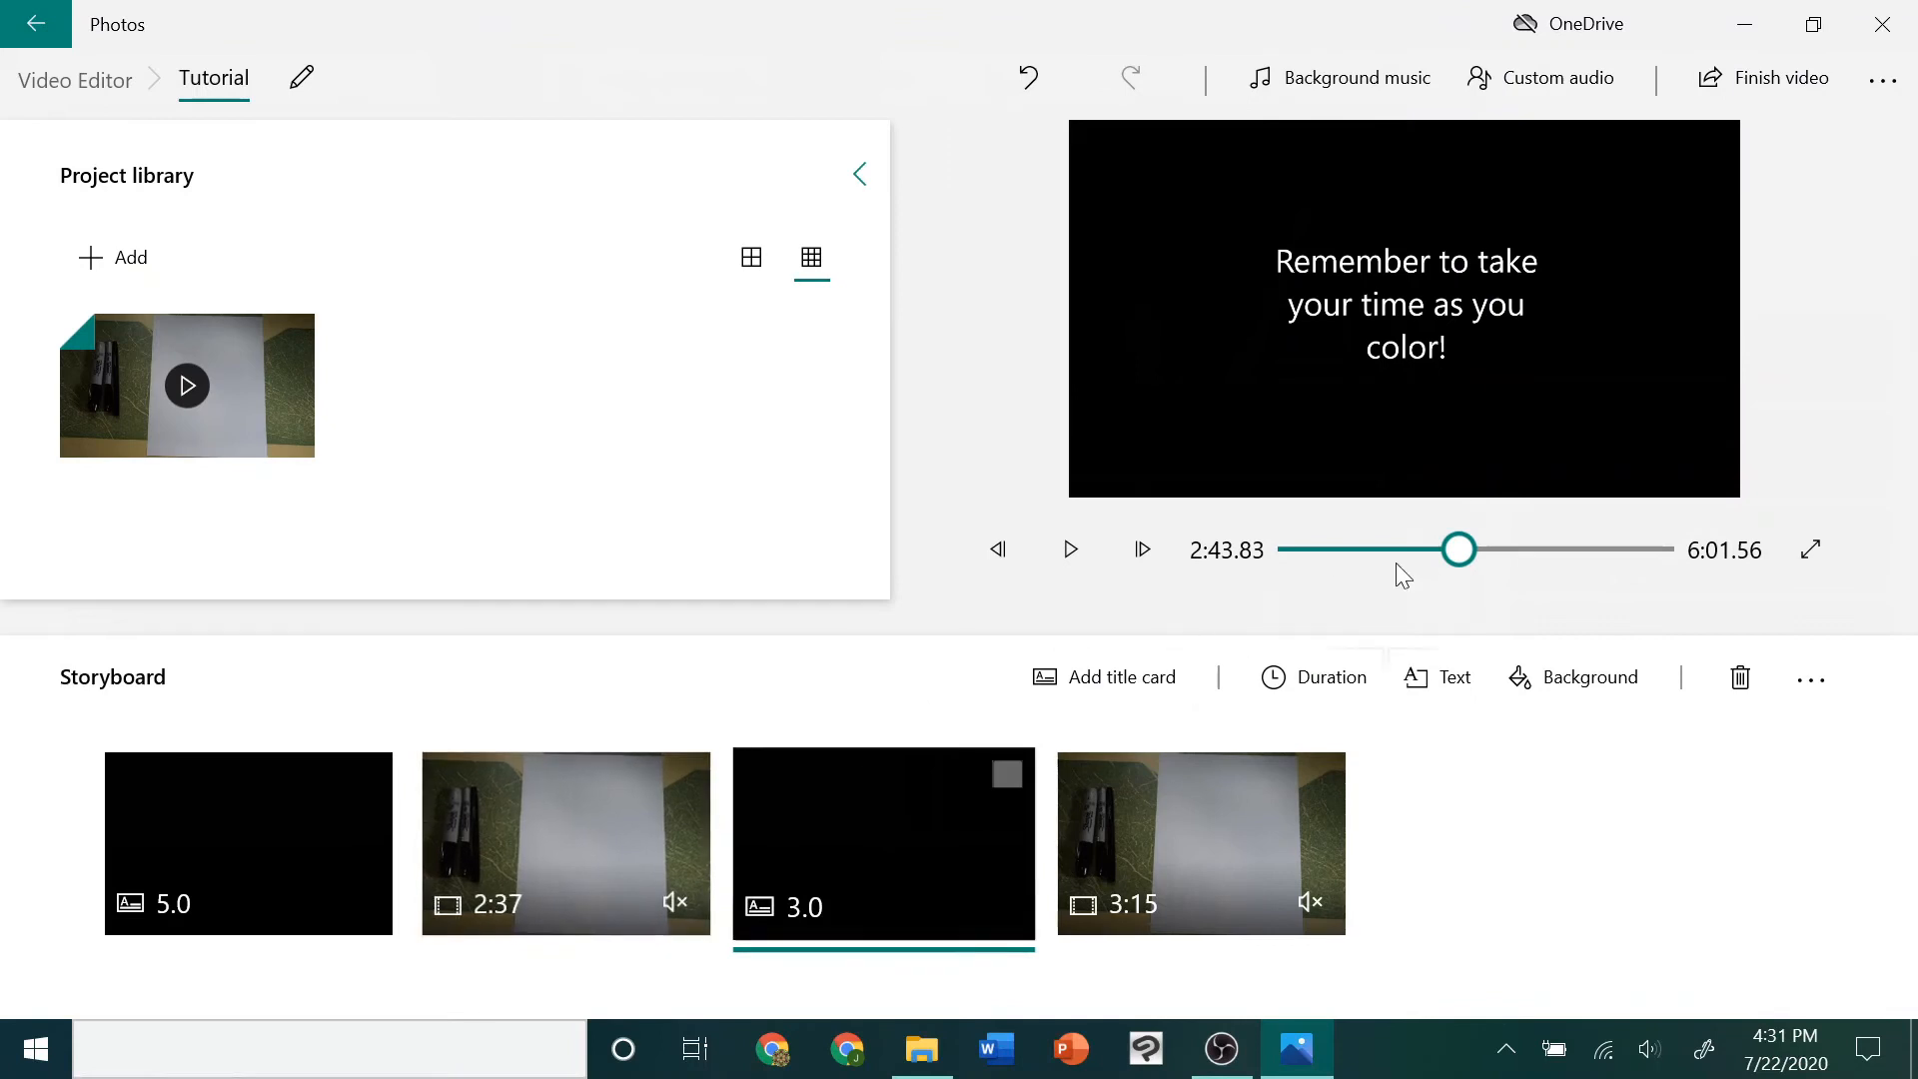
Play back the transition from the first clip half through the new title card into the second half
{"action": "left_click_drag", "start_coordinate": [1458, 550], "coordinate": [1447, 549]}
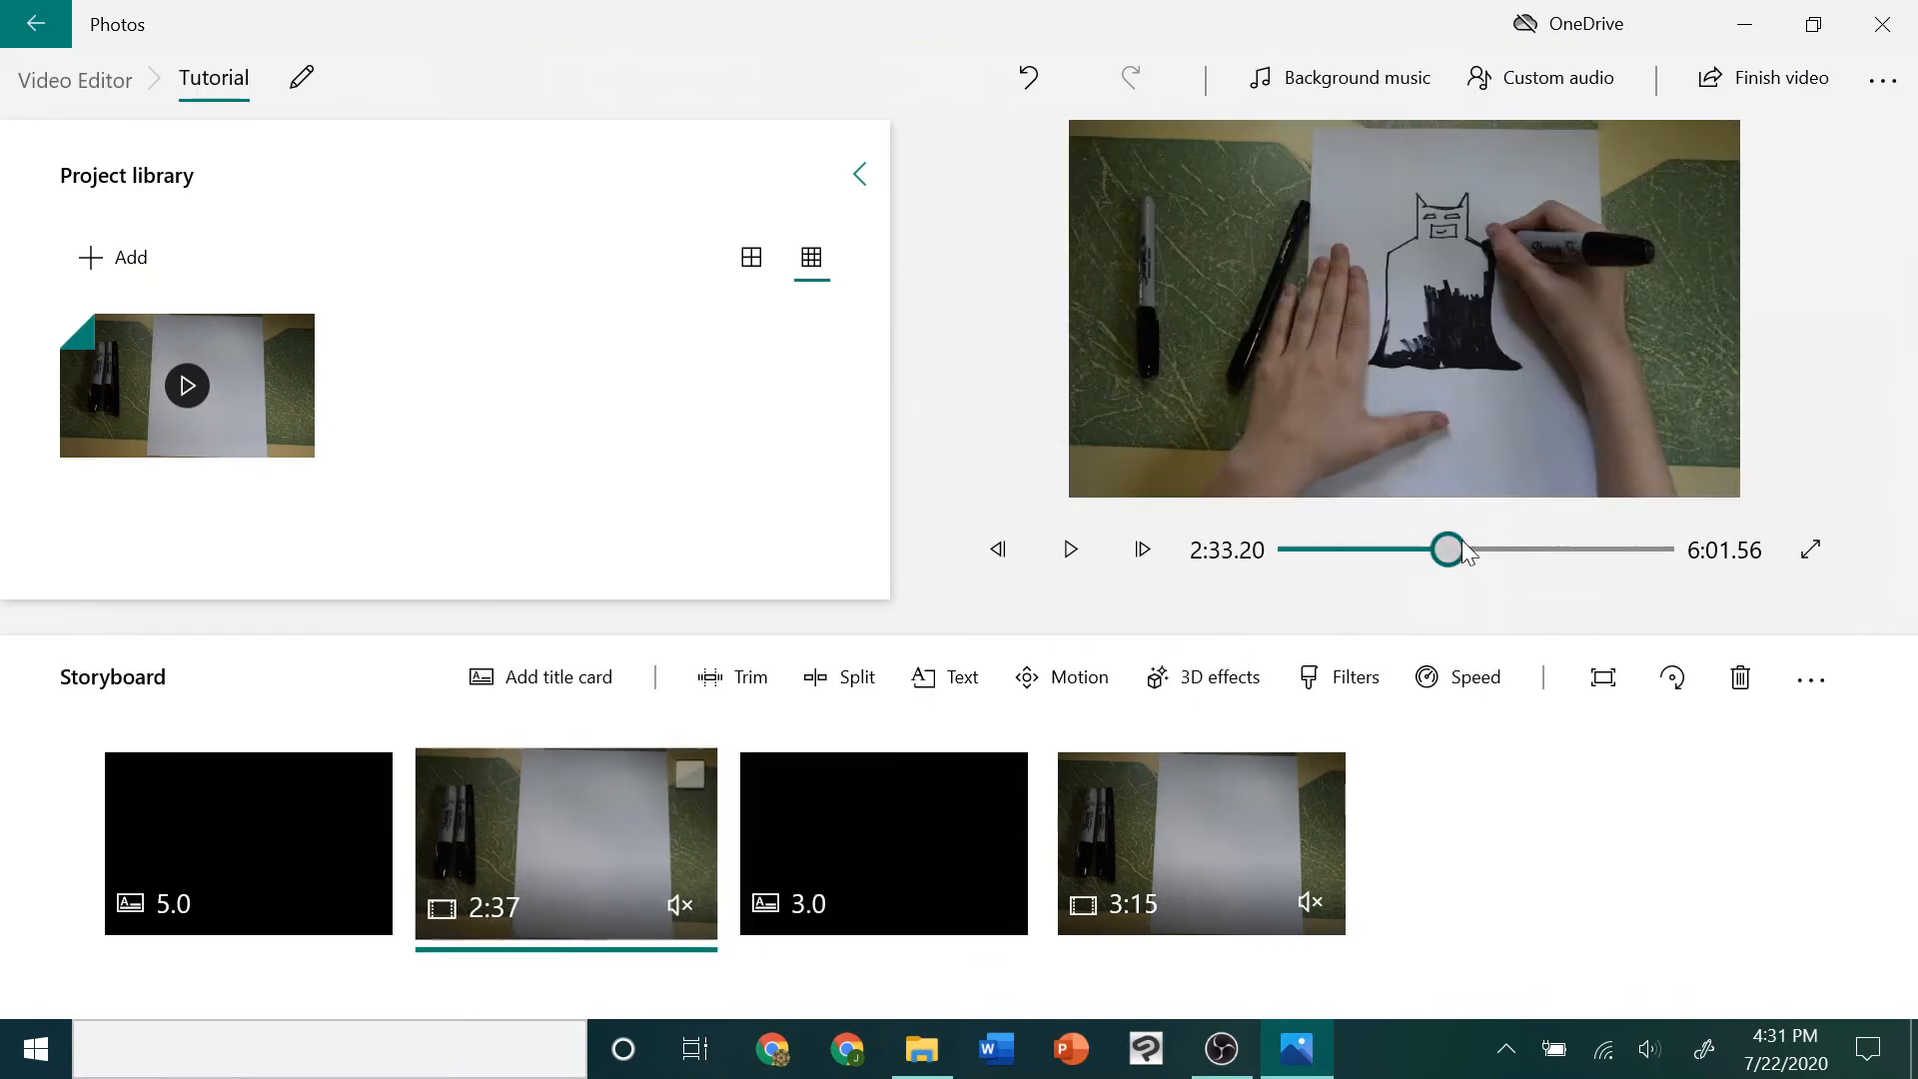
{"action": "left_click", "coordinate": [1033, 510]}
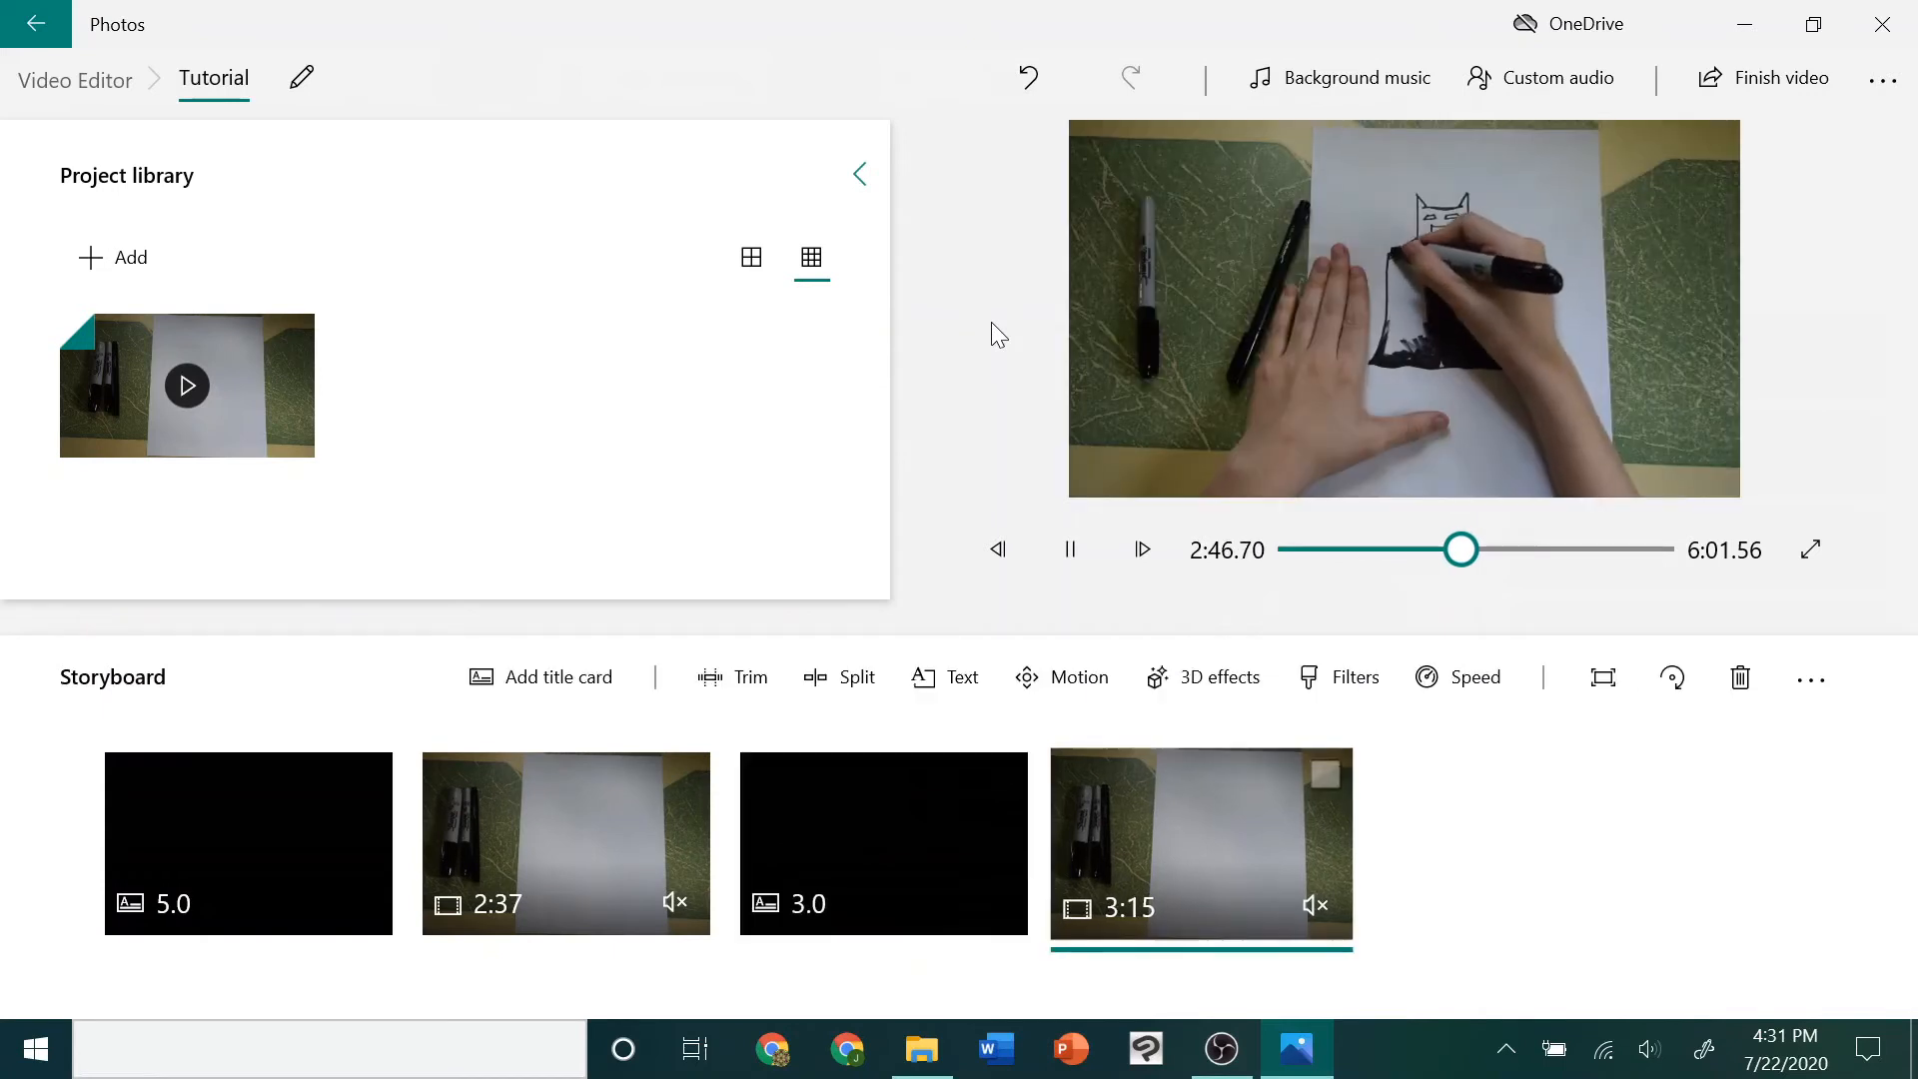
{"action": "left_click", "coordinate": [1072, 549]}
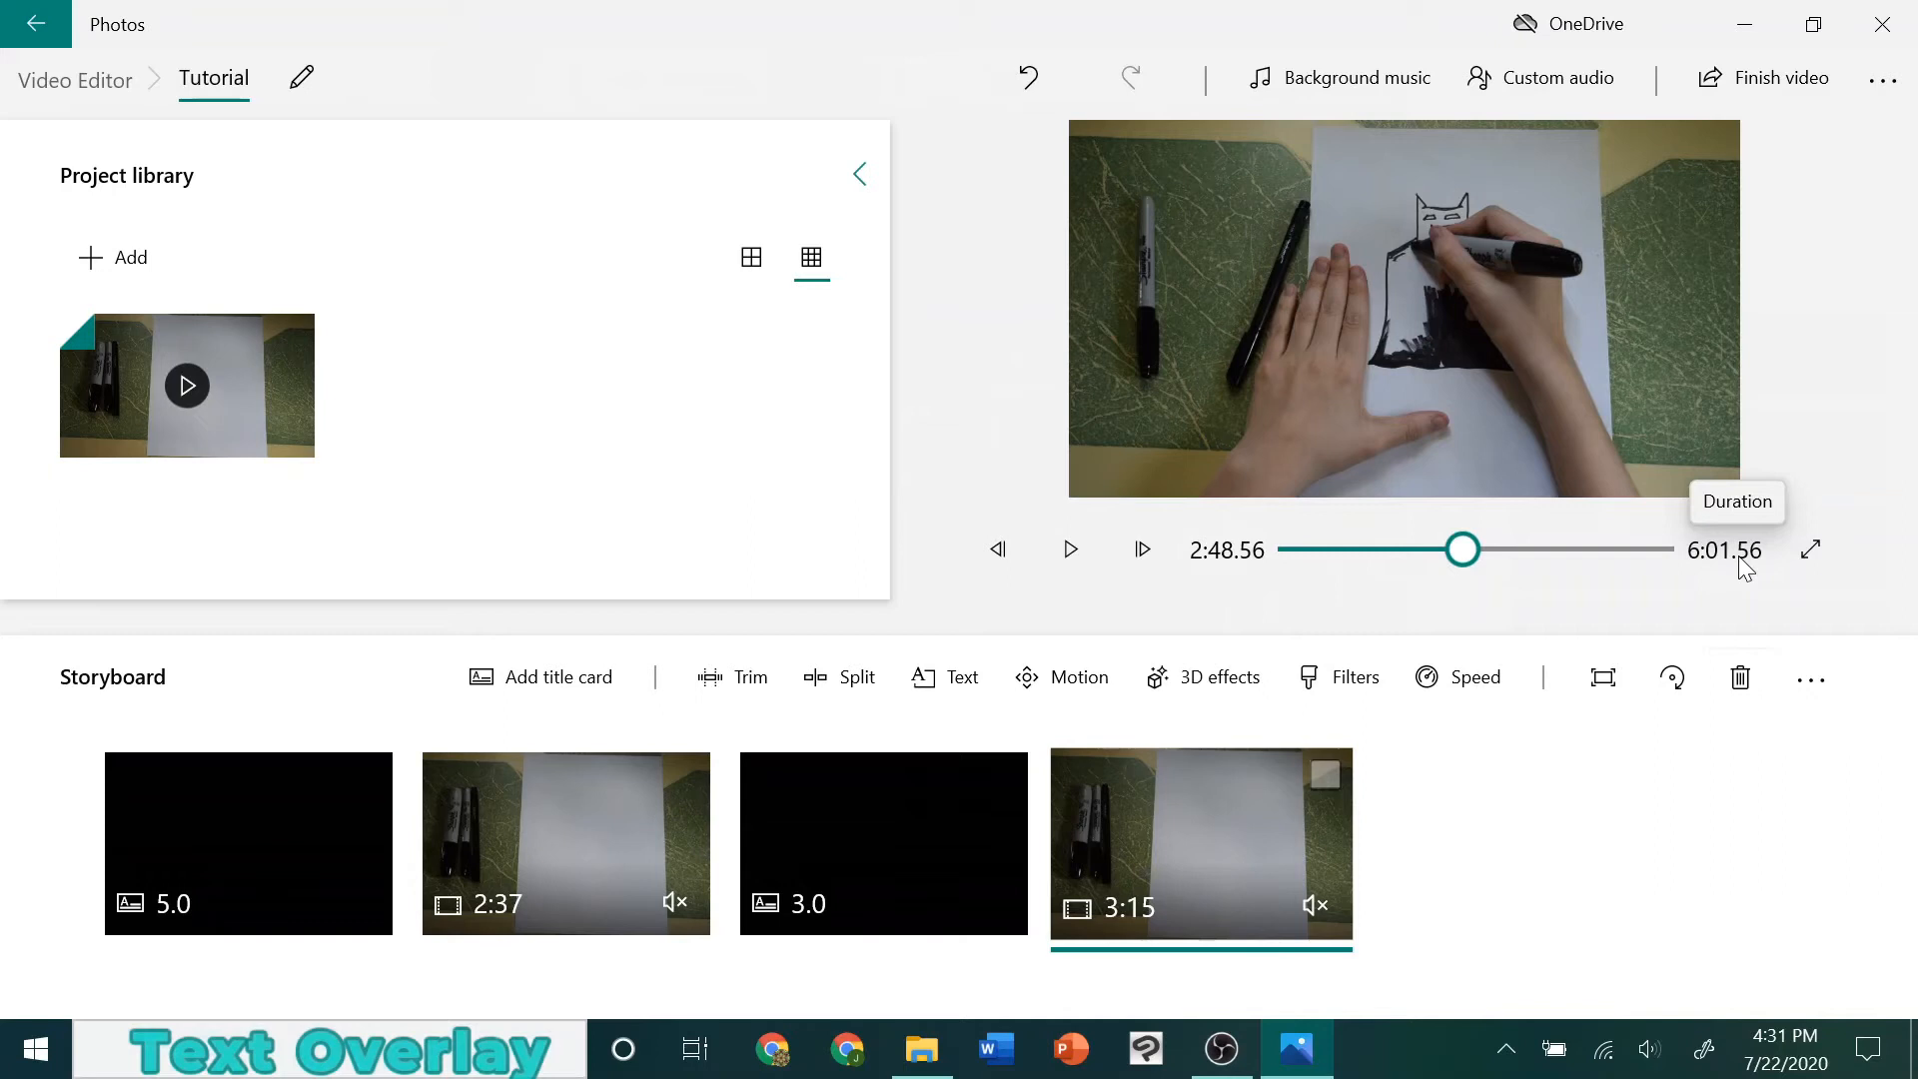
Add the caption "Batman first appeared in 1939!" to the second drawing clip, using the left-side text layout
{"action": "left_click", "coordinate": [914, 671]}
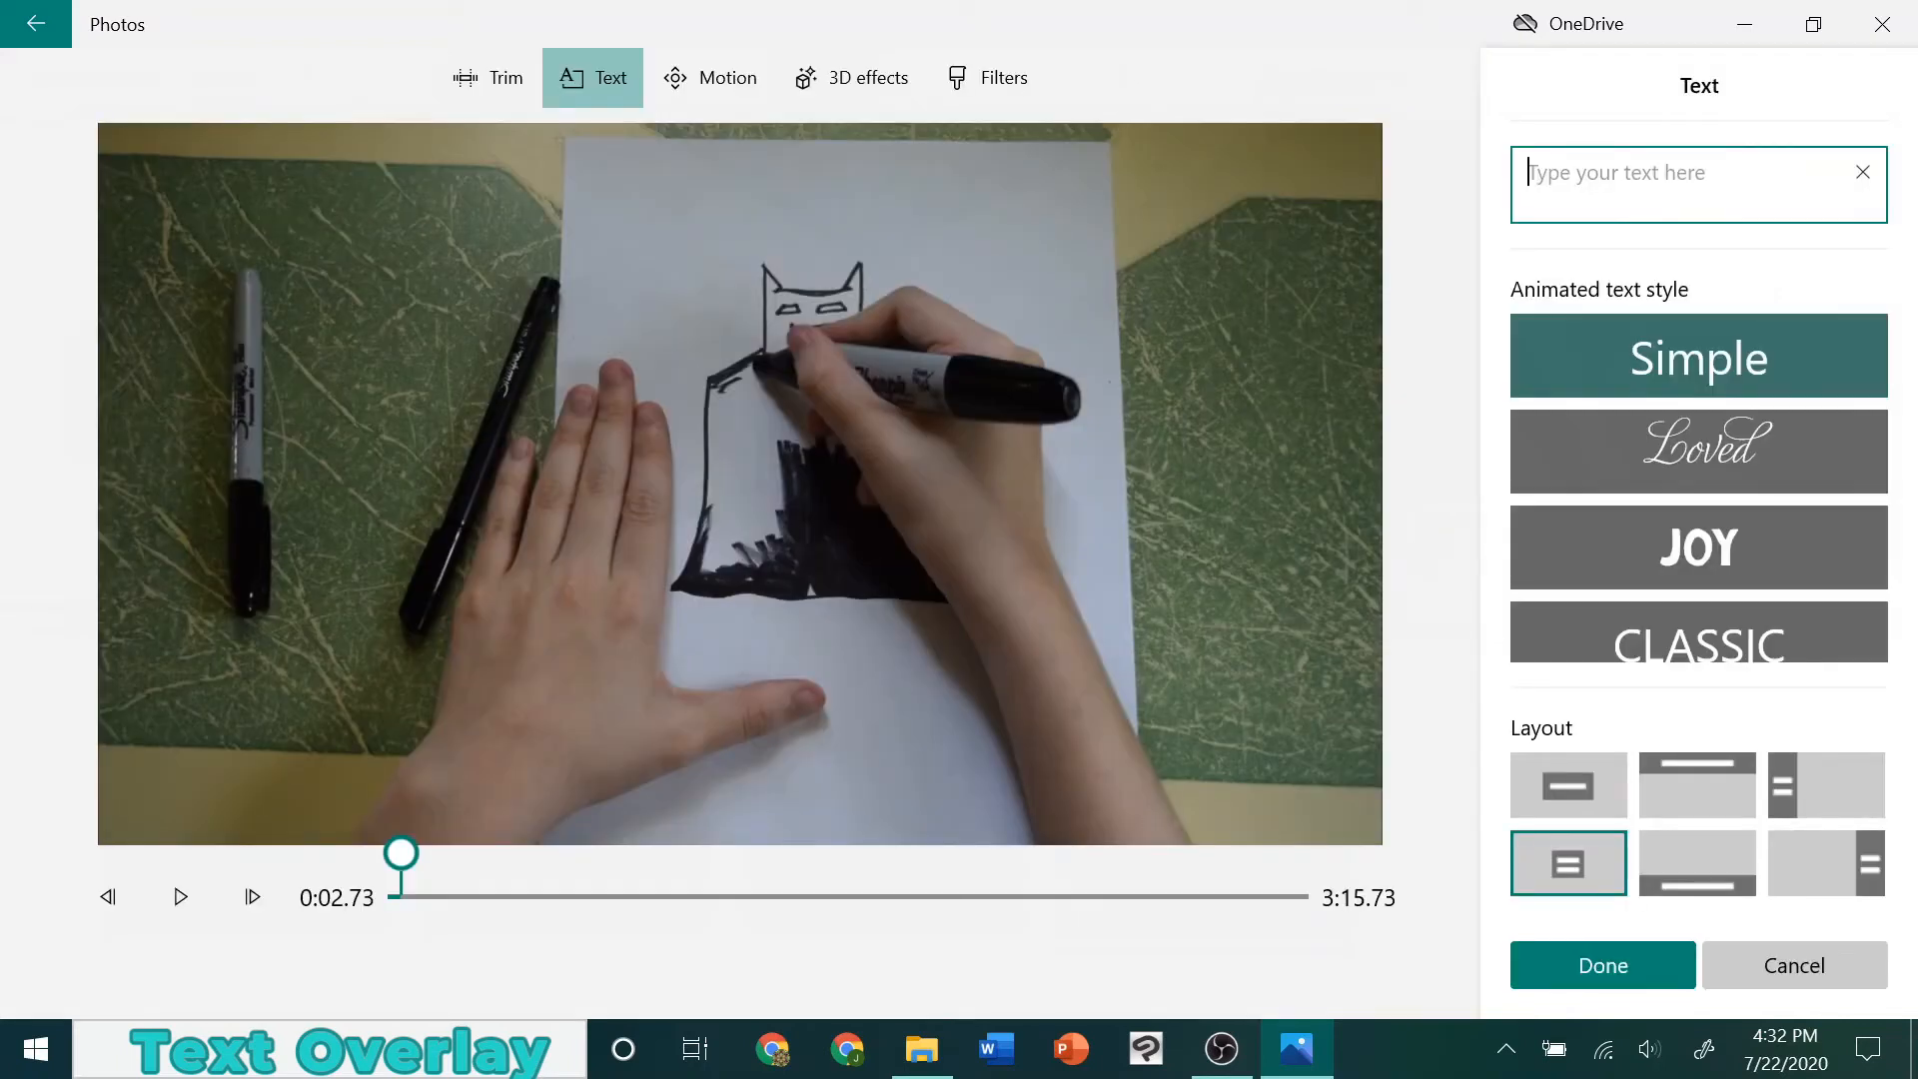
{"action": "type", "text": "Batman"}
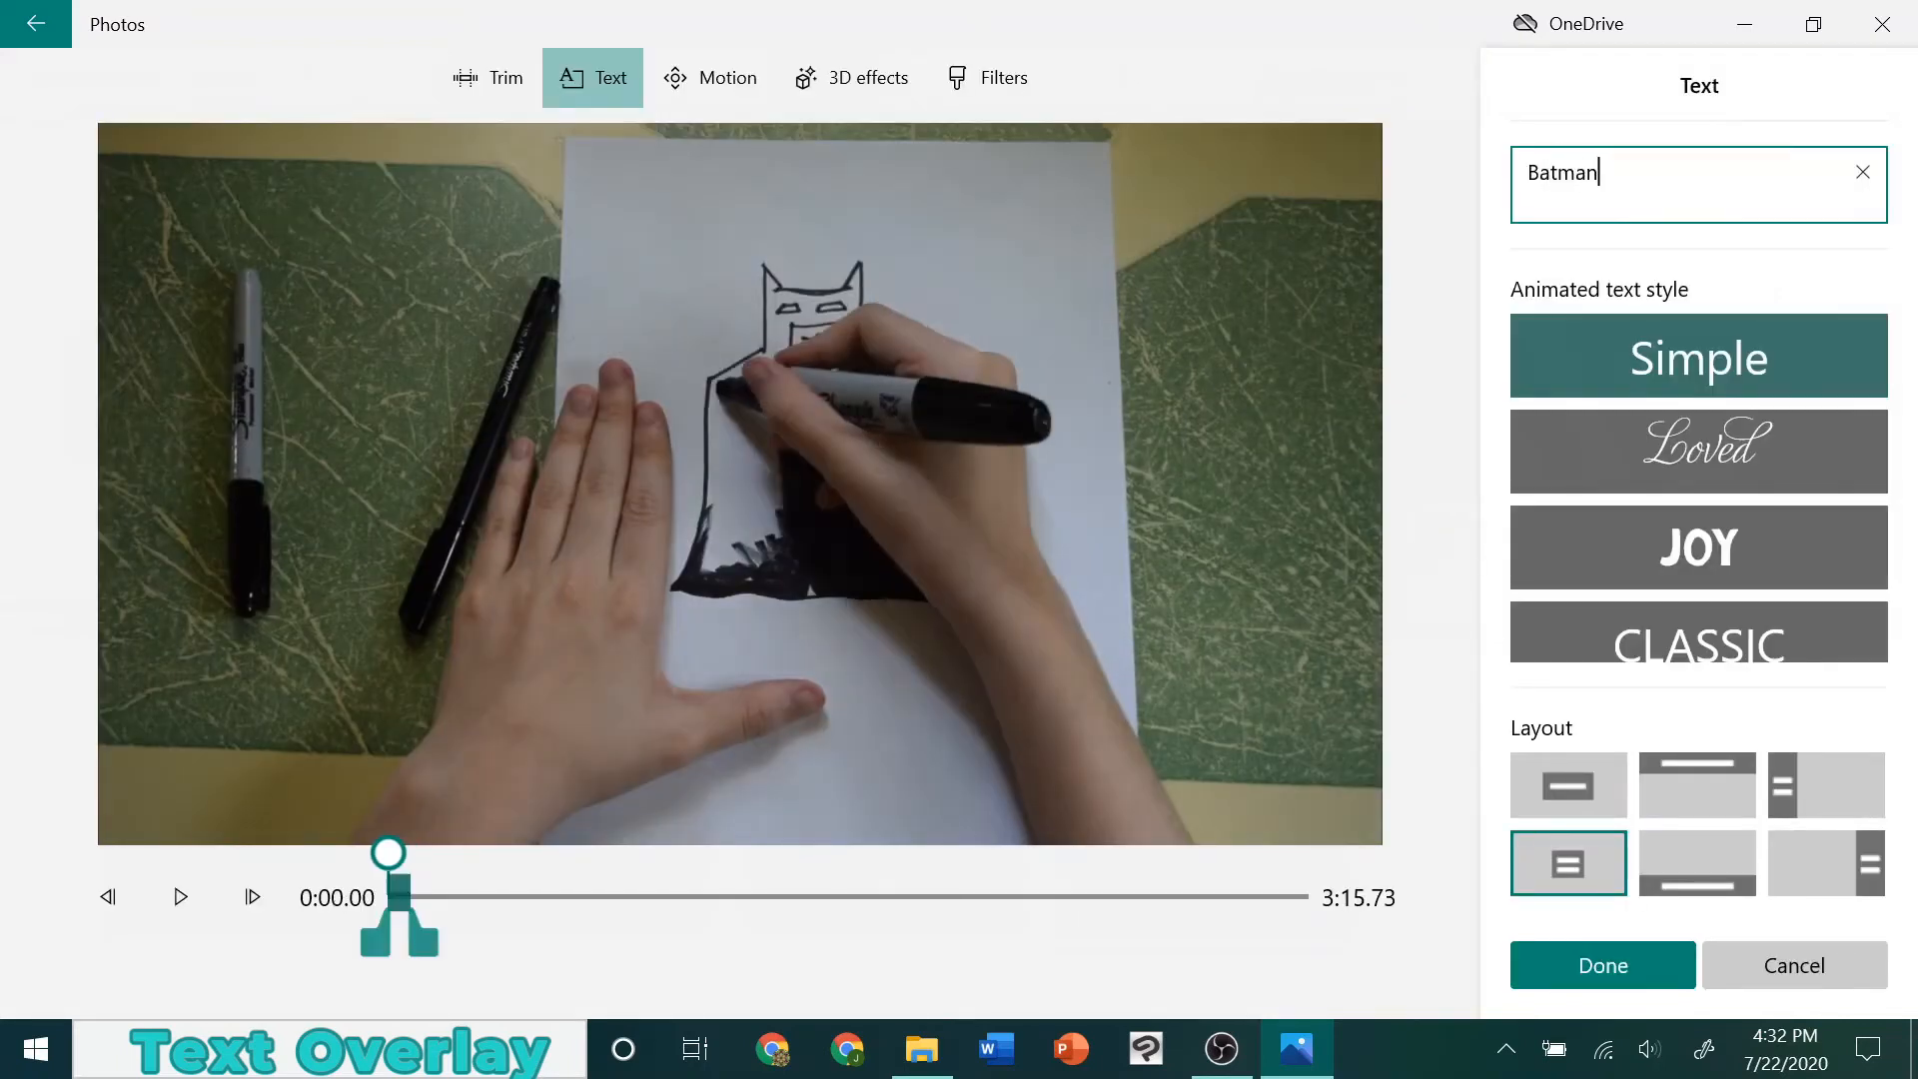
{"action": "type", "text": " first appeared in"}
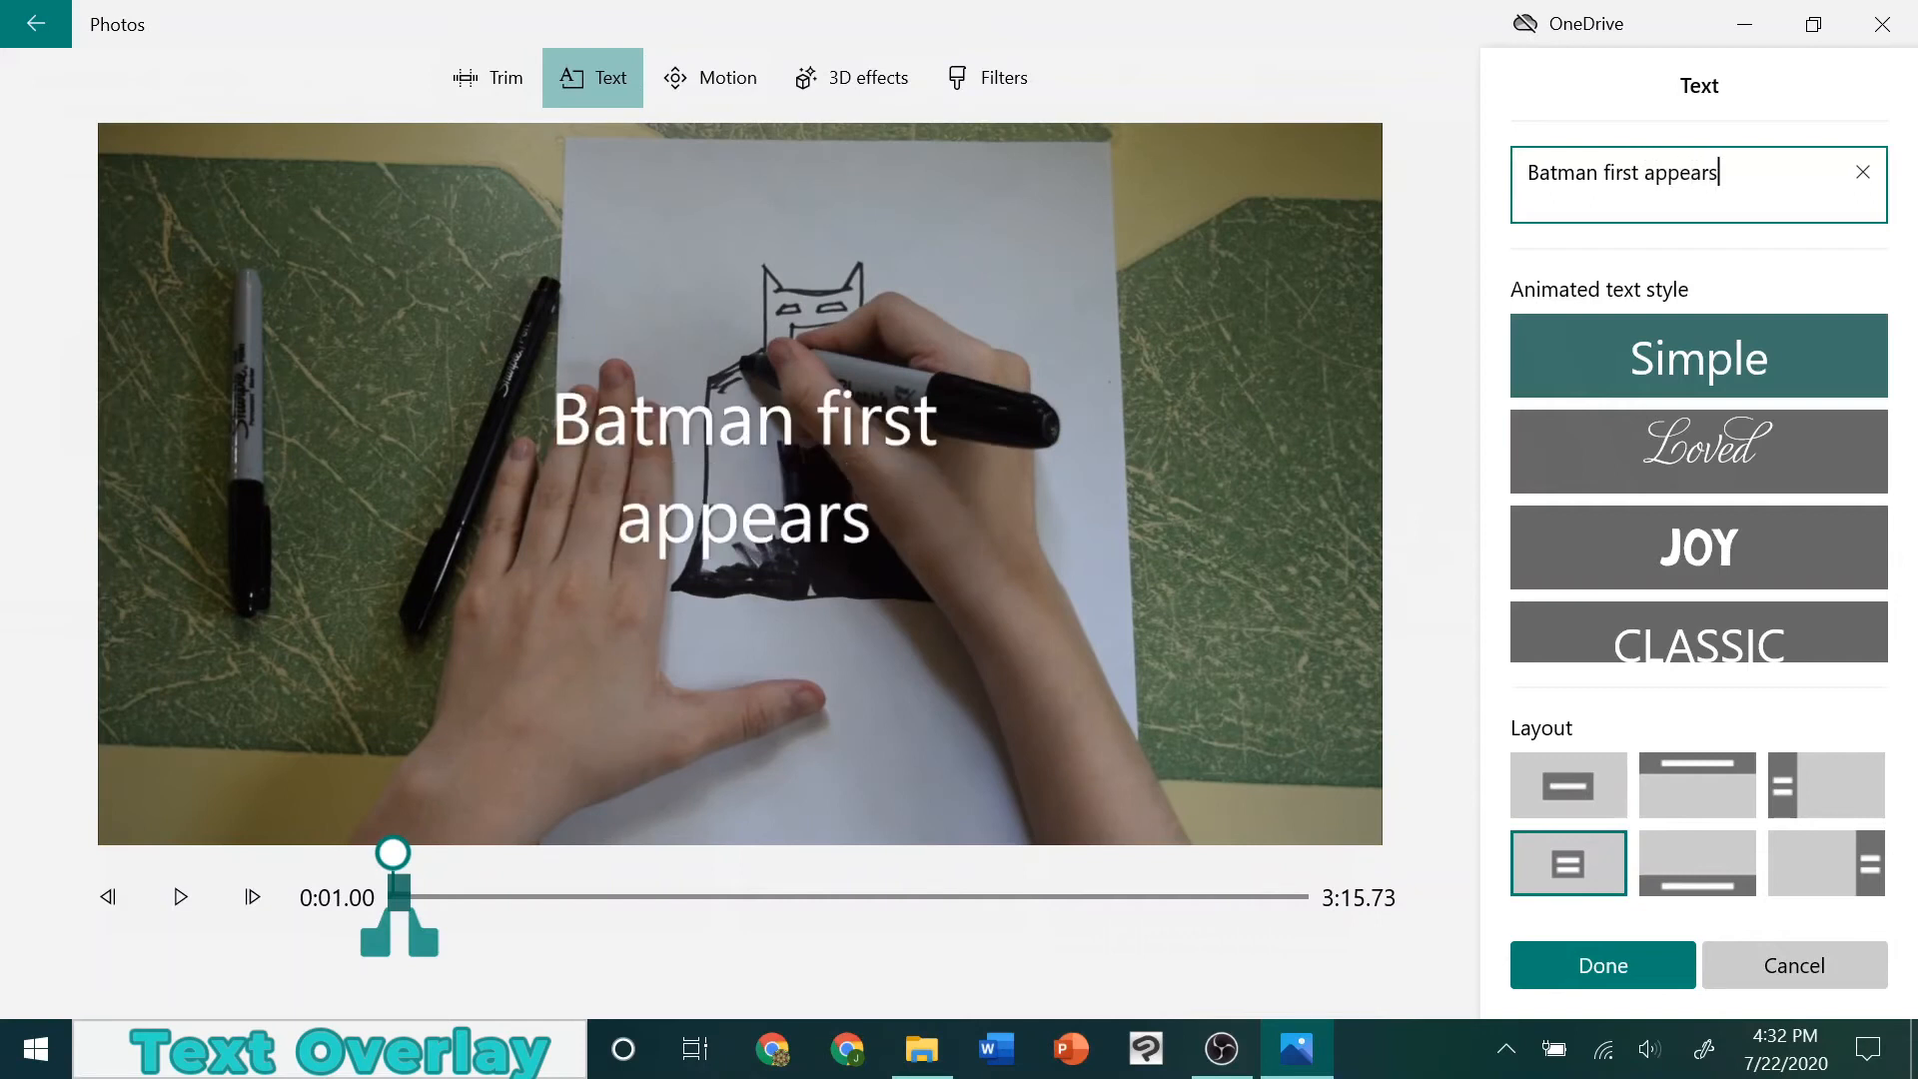
{"action": "type", "text": " 1939"}
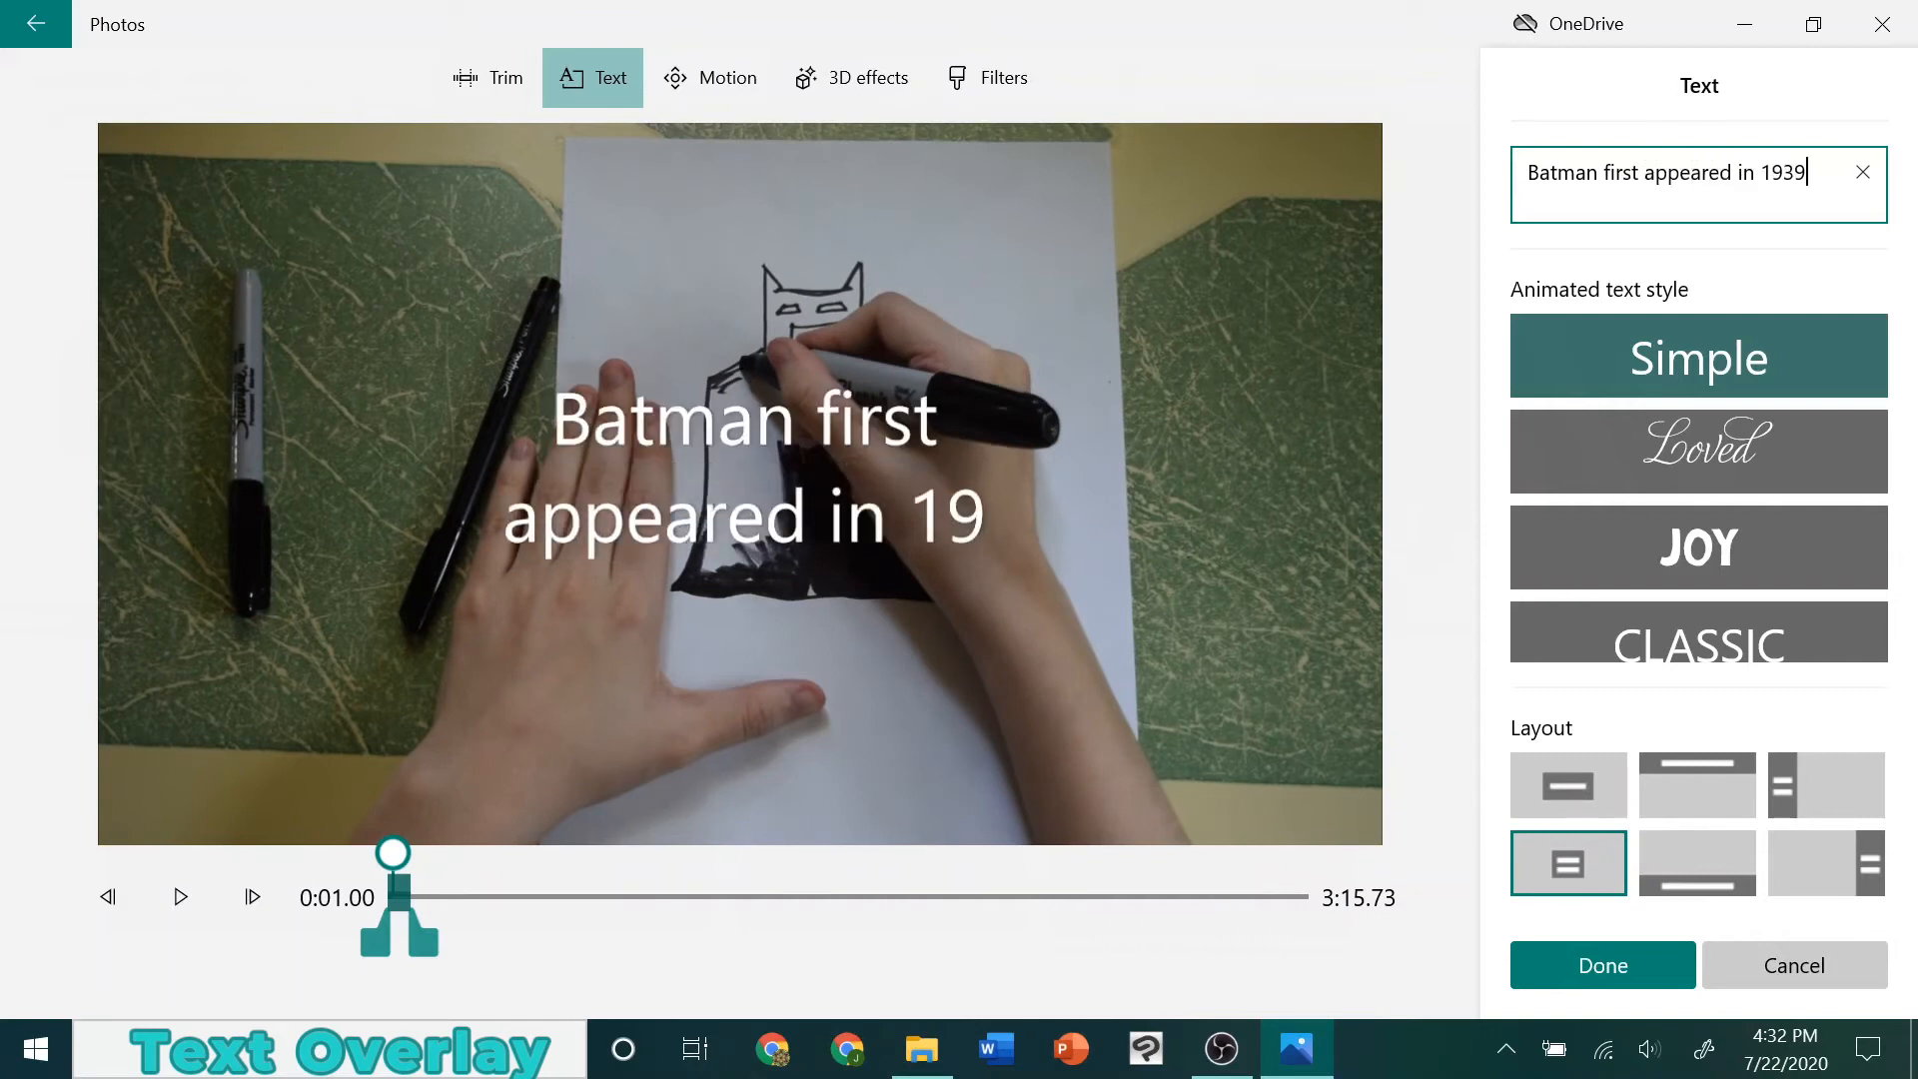
{"action": "type", "text": "!"}
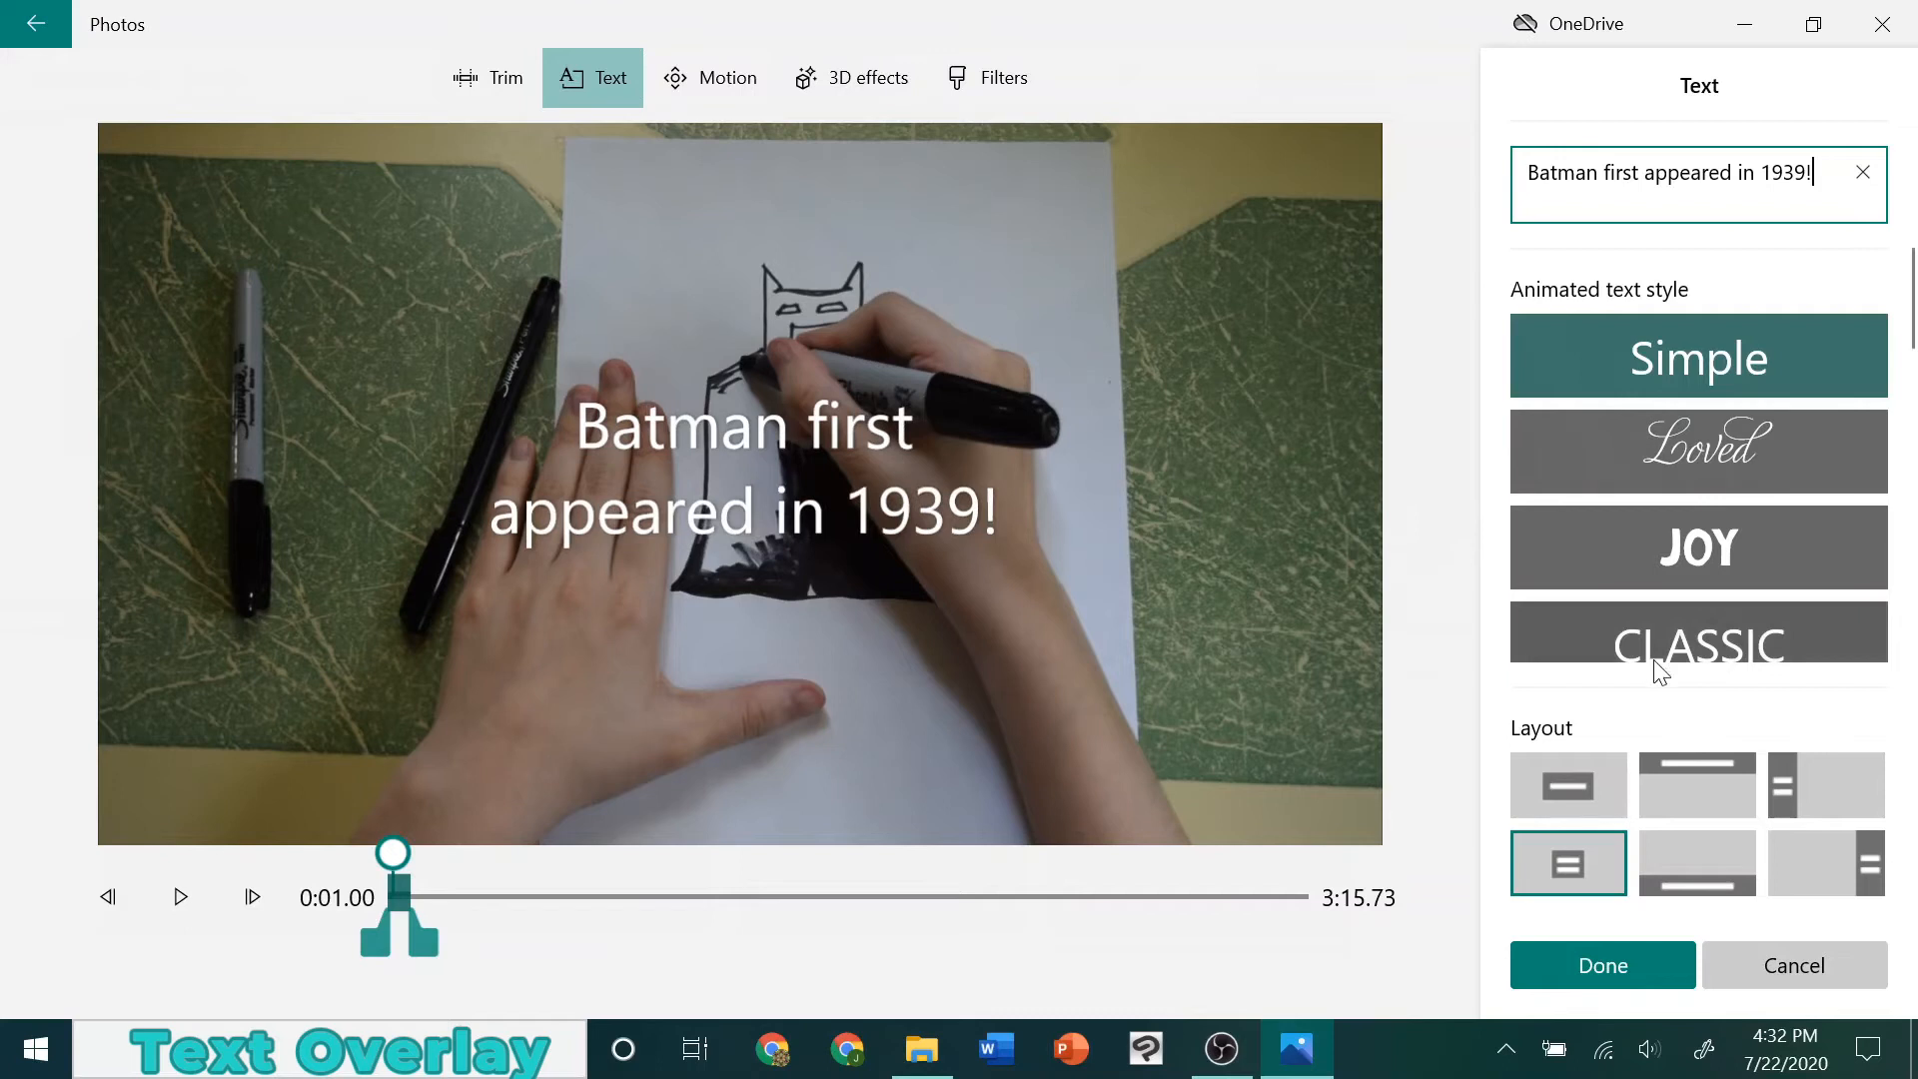
{"action": "left_click", "coordinate": [1814, 781]}
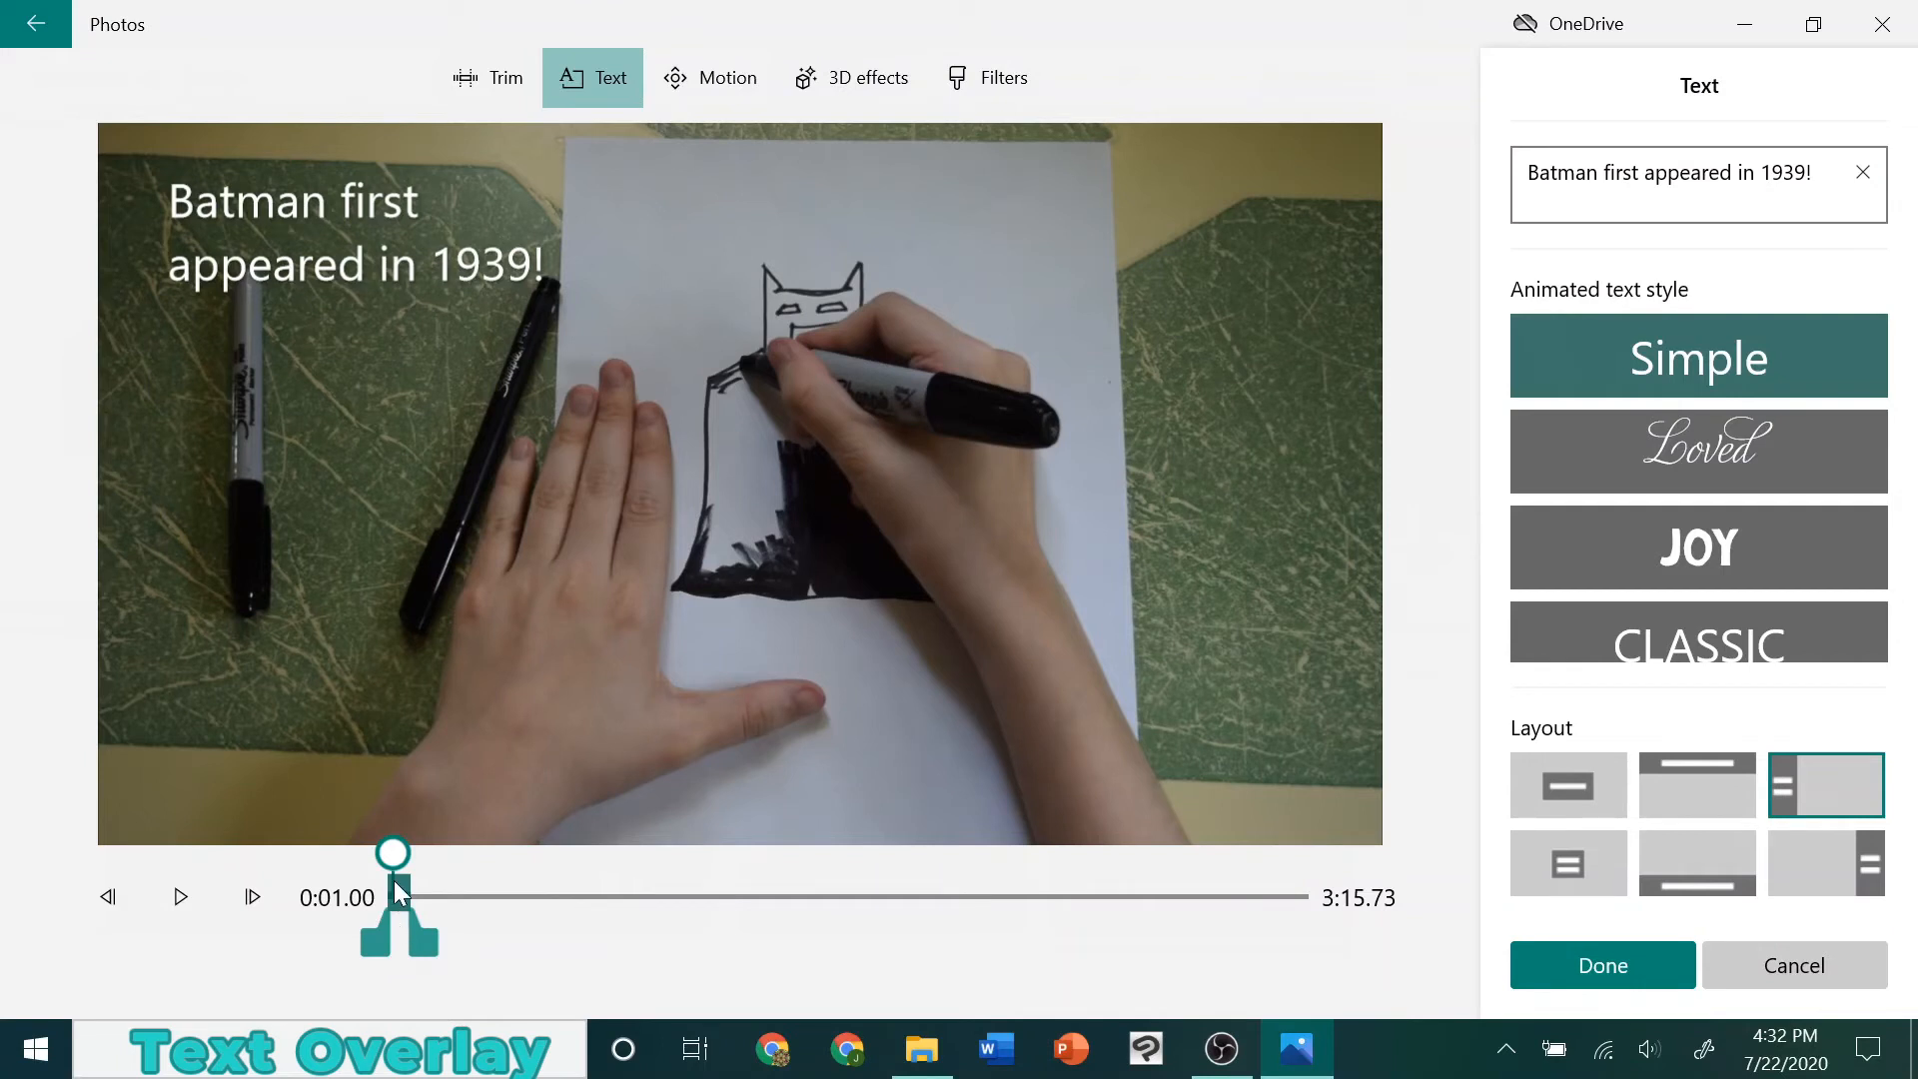
Shift the caption's time range to a short span ending at about 2:06, check when it shows, and accept the text
{"action": "left_click_drag", "start_coordinate": [428, 943], "coordinate": [711, 944]}
{"action": "left_click_drag", "start_coordinate": [400, 924], "coordinate": [613, 920]}
{"action": "left_click_drag", "start_coordinate": [393, 852], "coordinate": [513, 852]}
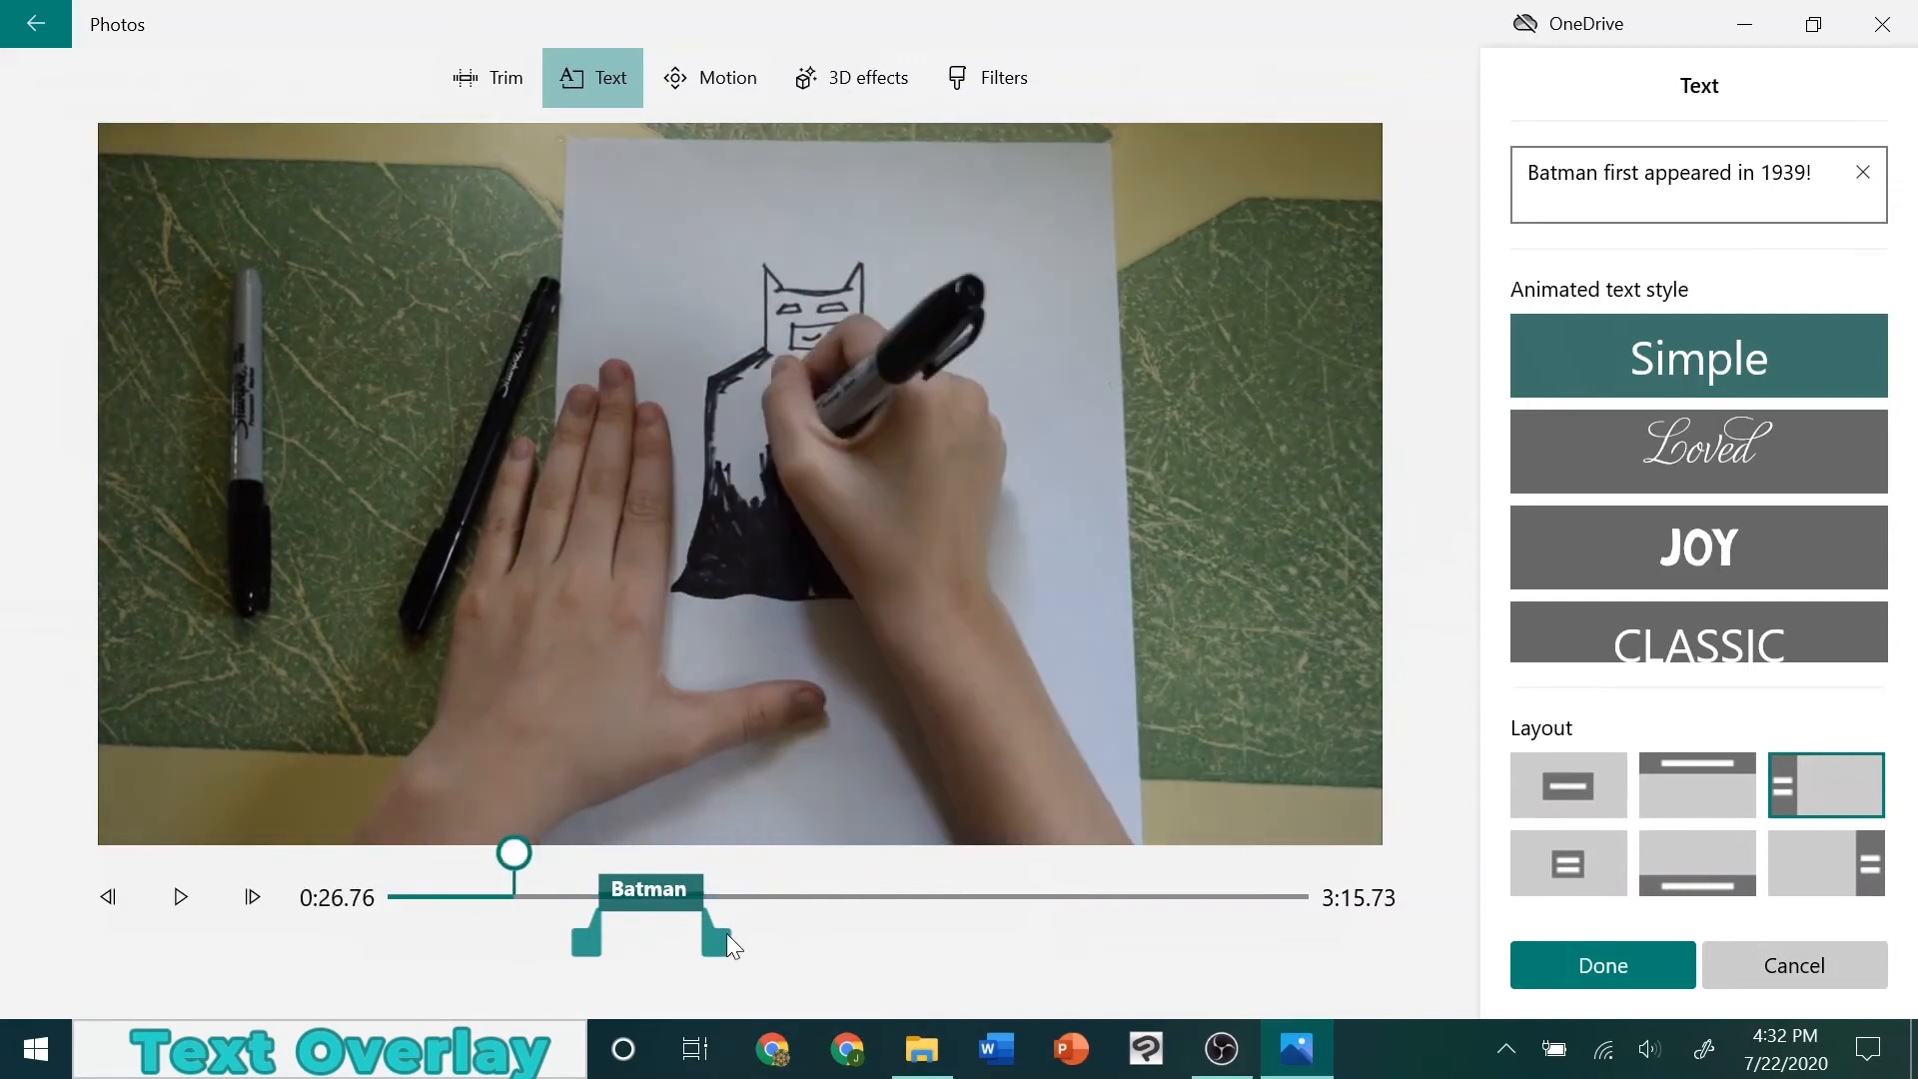
{"action": "left_click_drag", "start_coordinate": [734, 945], "coordinate": [1013, 934]}
{"action": "left_click_drag", "start_coordinate": [594, 937], "coordinate": [936, 920]}
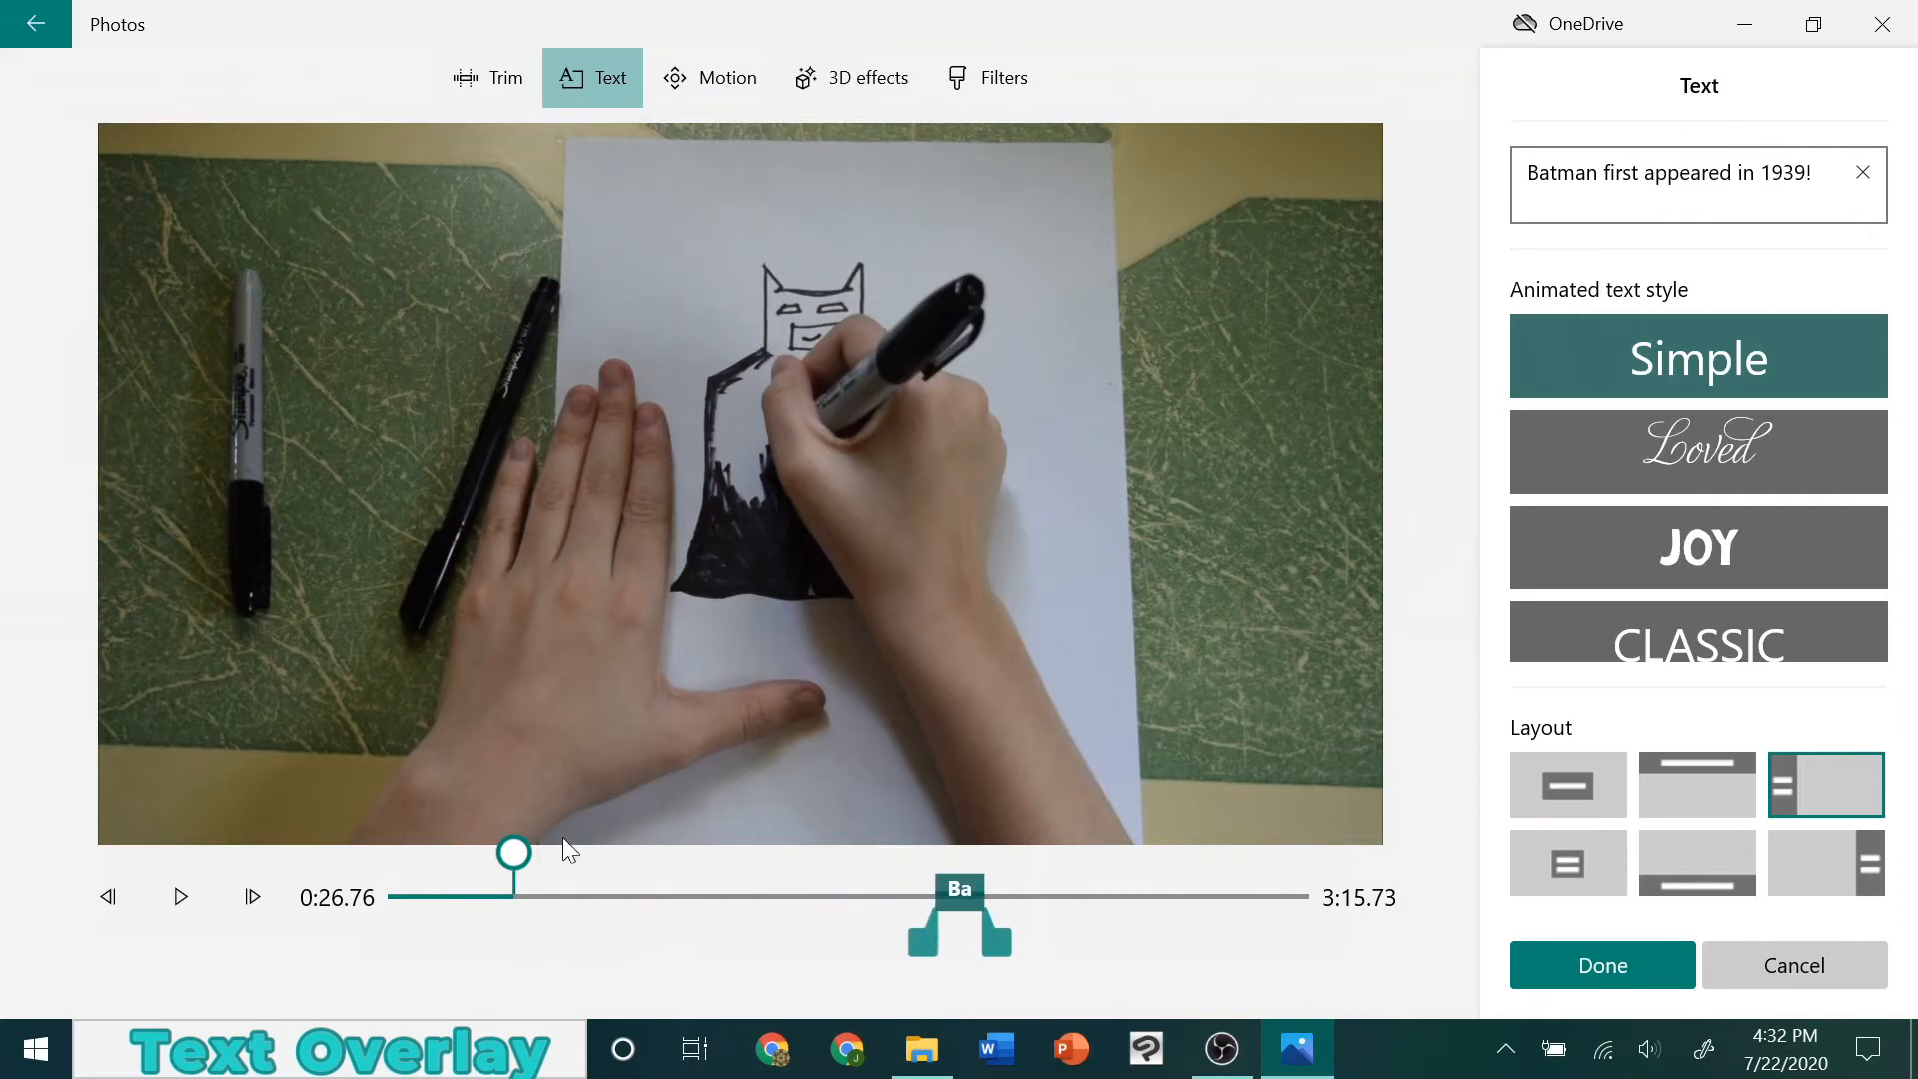
{"action": "left_click_drag", "start_coordinate": [520, 852], "coordinate": [983, 852]}
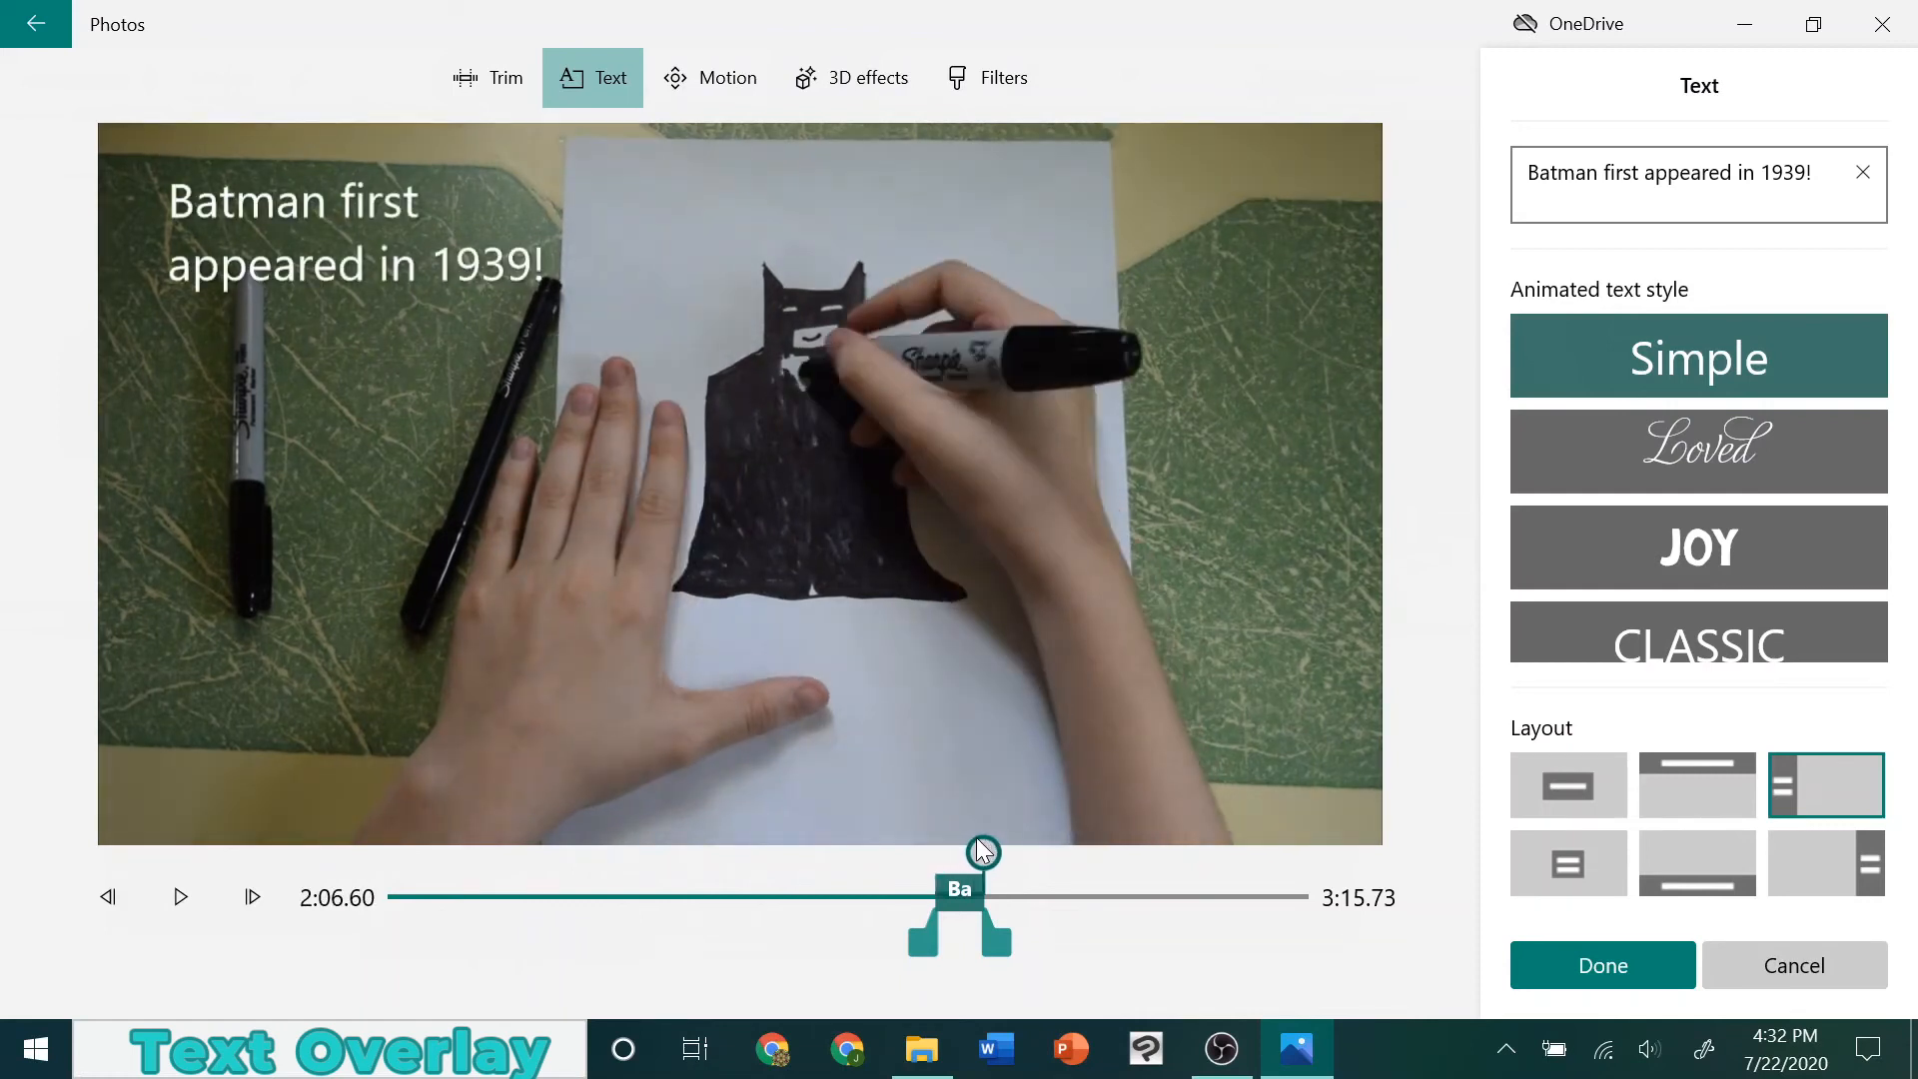
{"action": "left_click_drag", "start_coordinate": [983, 853], "coordinate": [1023, 852]}
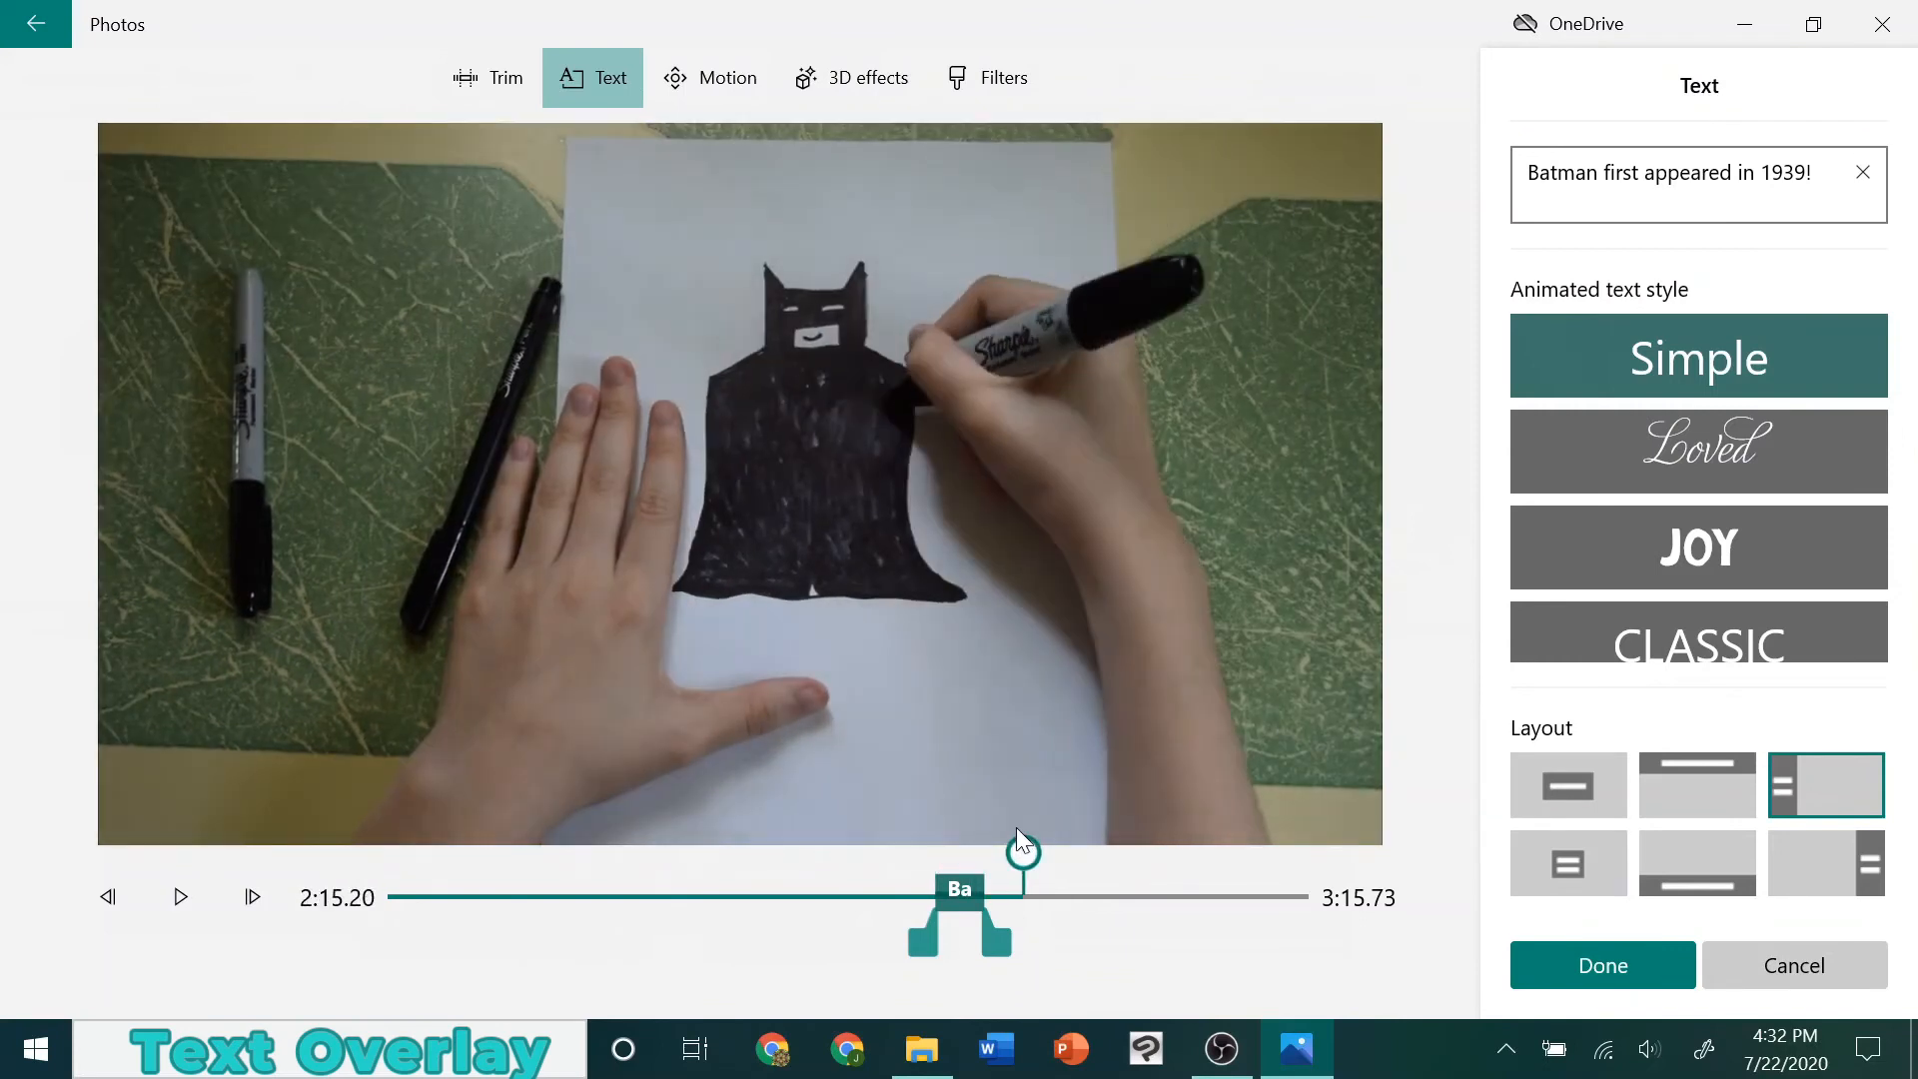
{"action": "left_click", "coordinate": [1610, 967]}
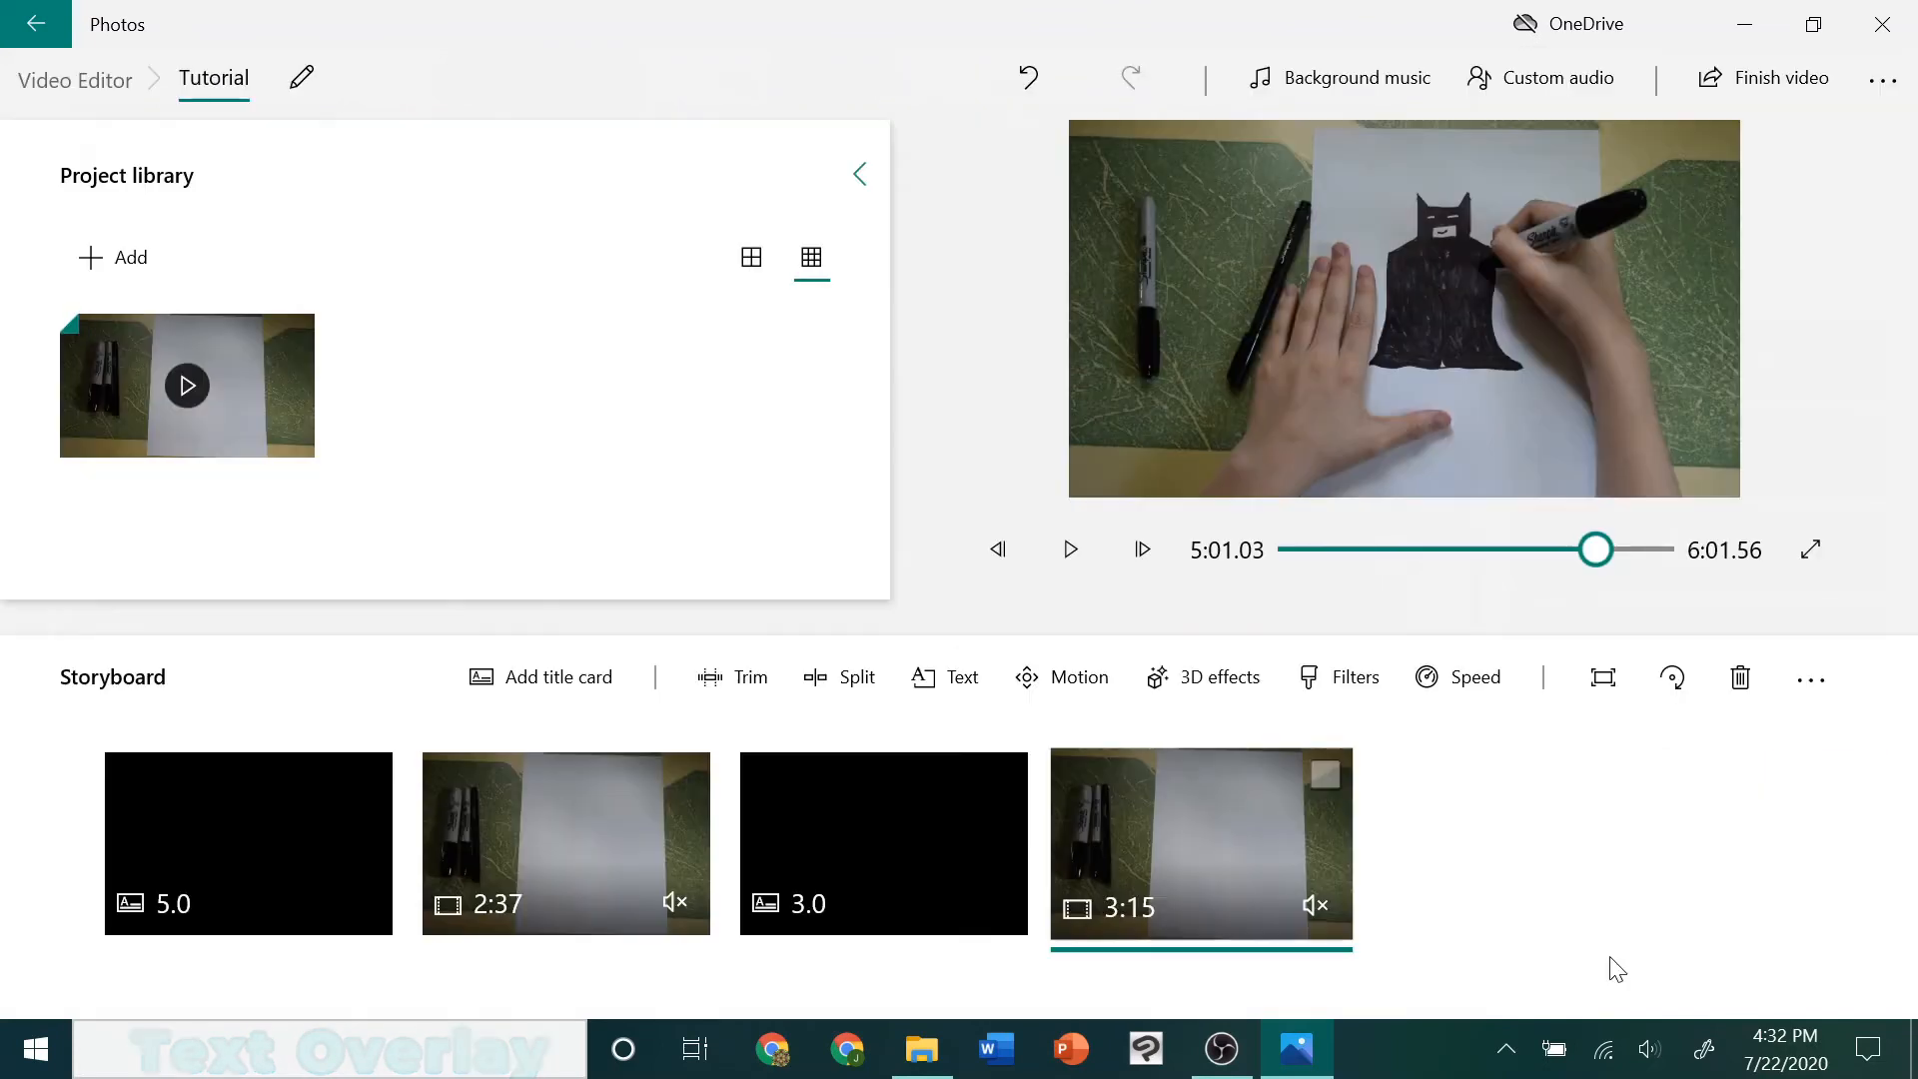
Preview Zoom in center on the second drawing clip, then apply Zoom out center instead after checking it through to the clip's end
{"action": "left_click", "coordinate": [1057, 676]}
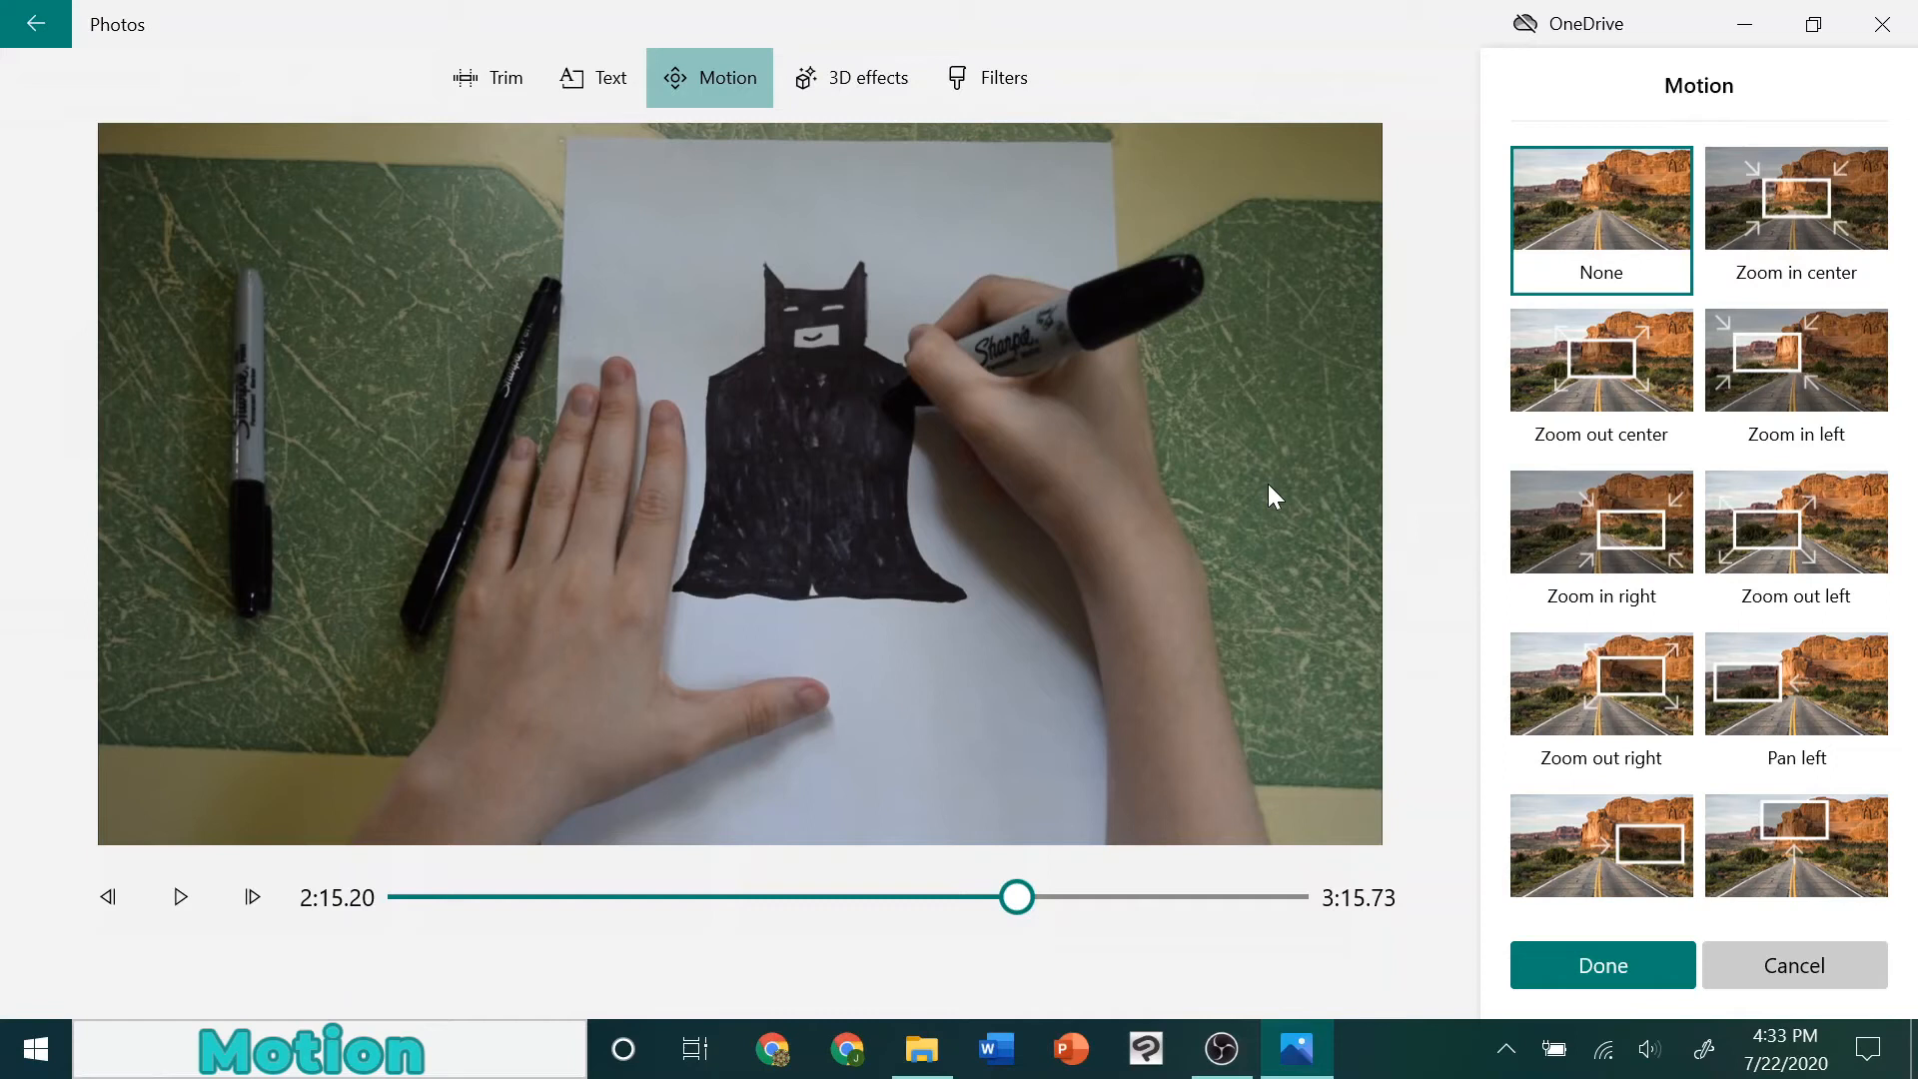
{"action": "left_click", "coordinate": [1795, 240]}
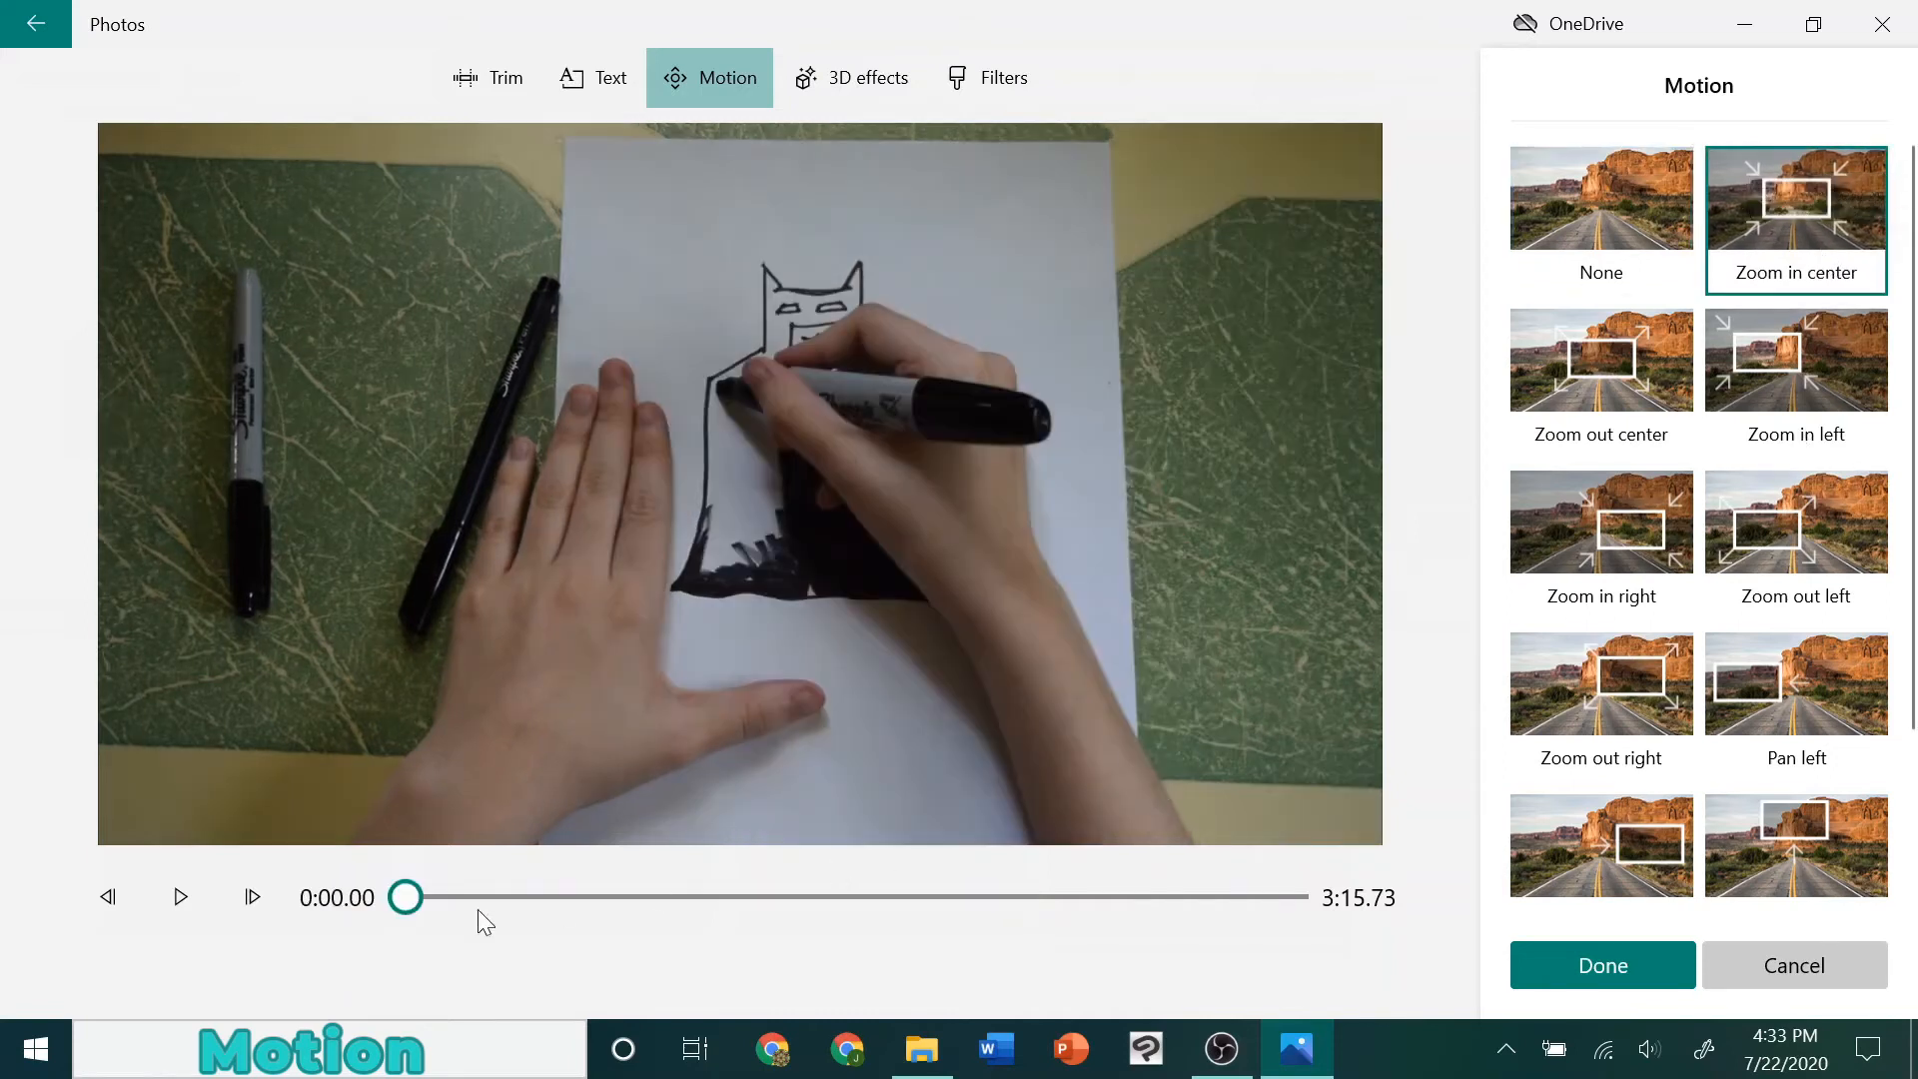
{"action": "mouse_move", "coordinate": [406, 897]}
{"action": "left_mouse_down"}
{"action": "mouse_move", "coordinate": [967, 903]}
{"action": "mouse_move", "coordinate": [1178, 871]}
{"action": "mouse_move", "coordinate": [1333, 881]}
{"action": "left_mouse_up"}
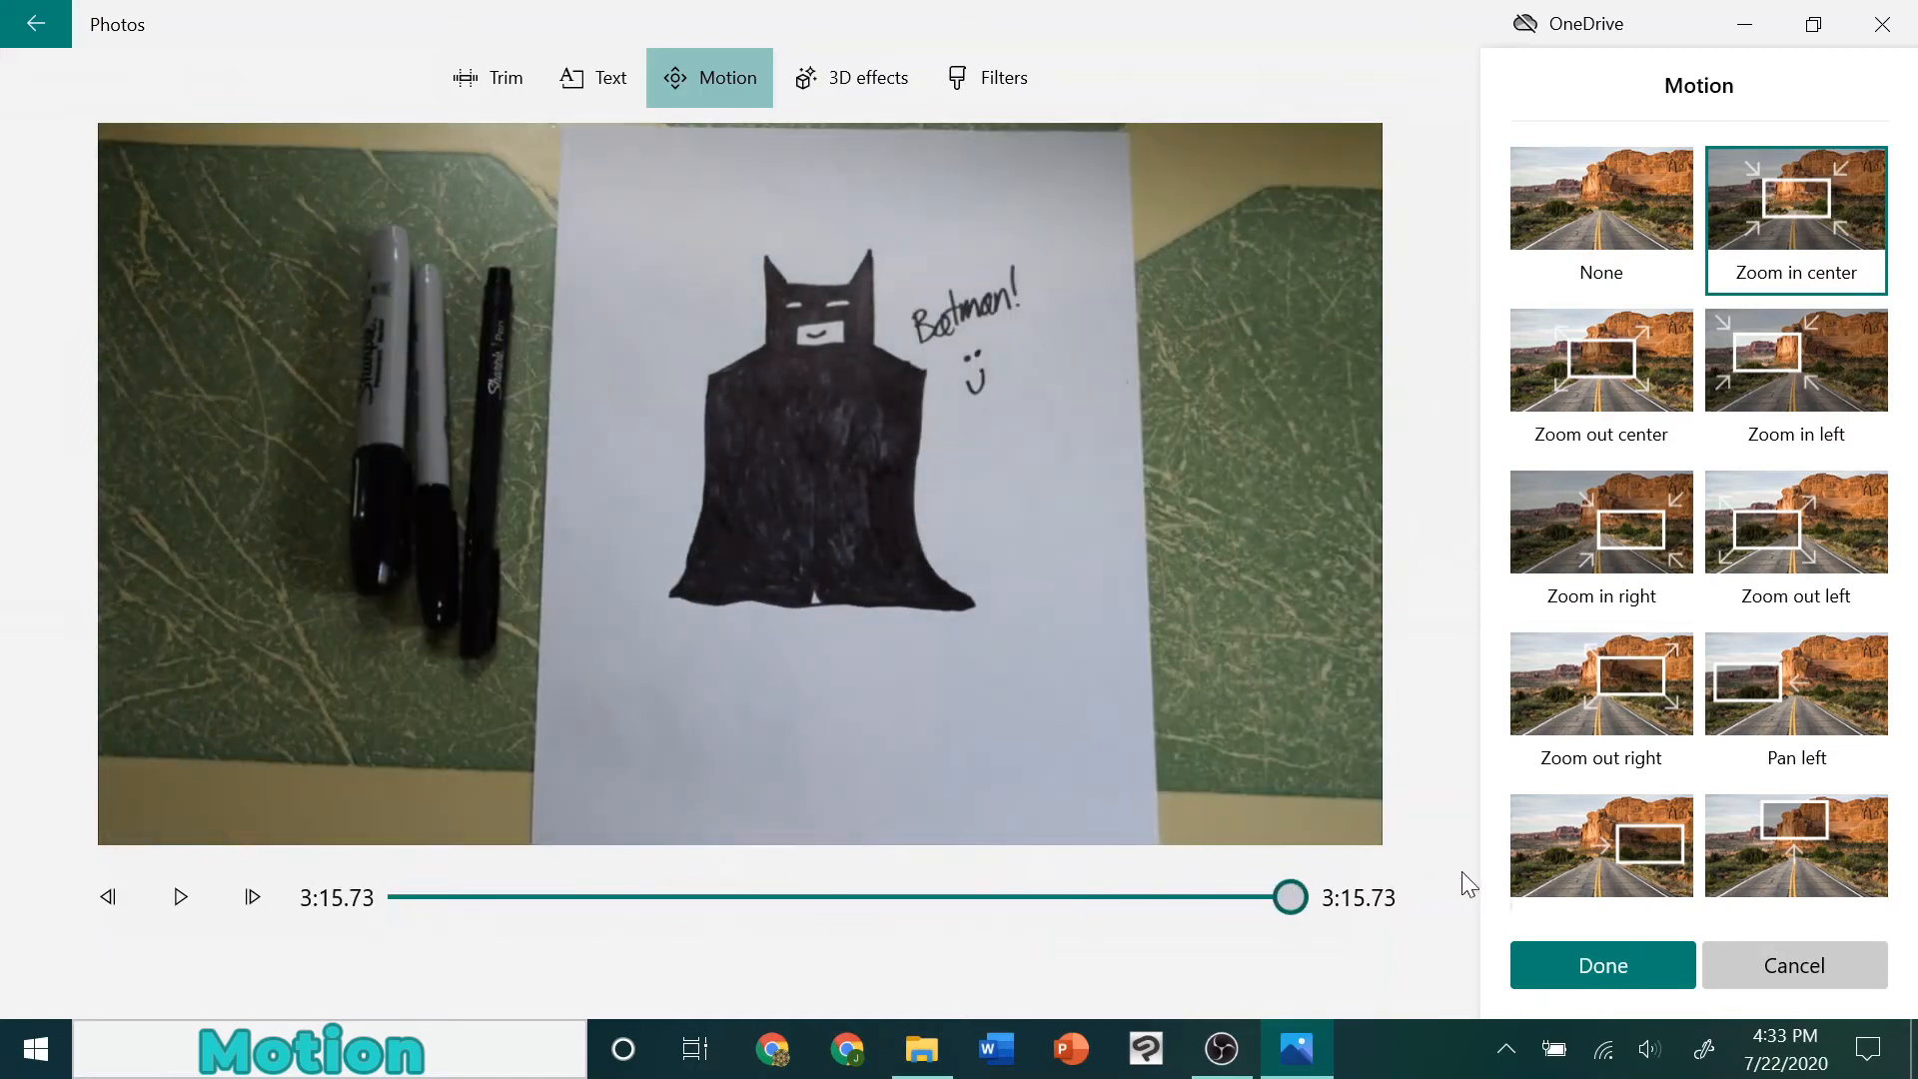
{"action": "left_click", "coordinate": [1598, 375]}
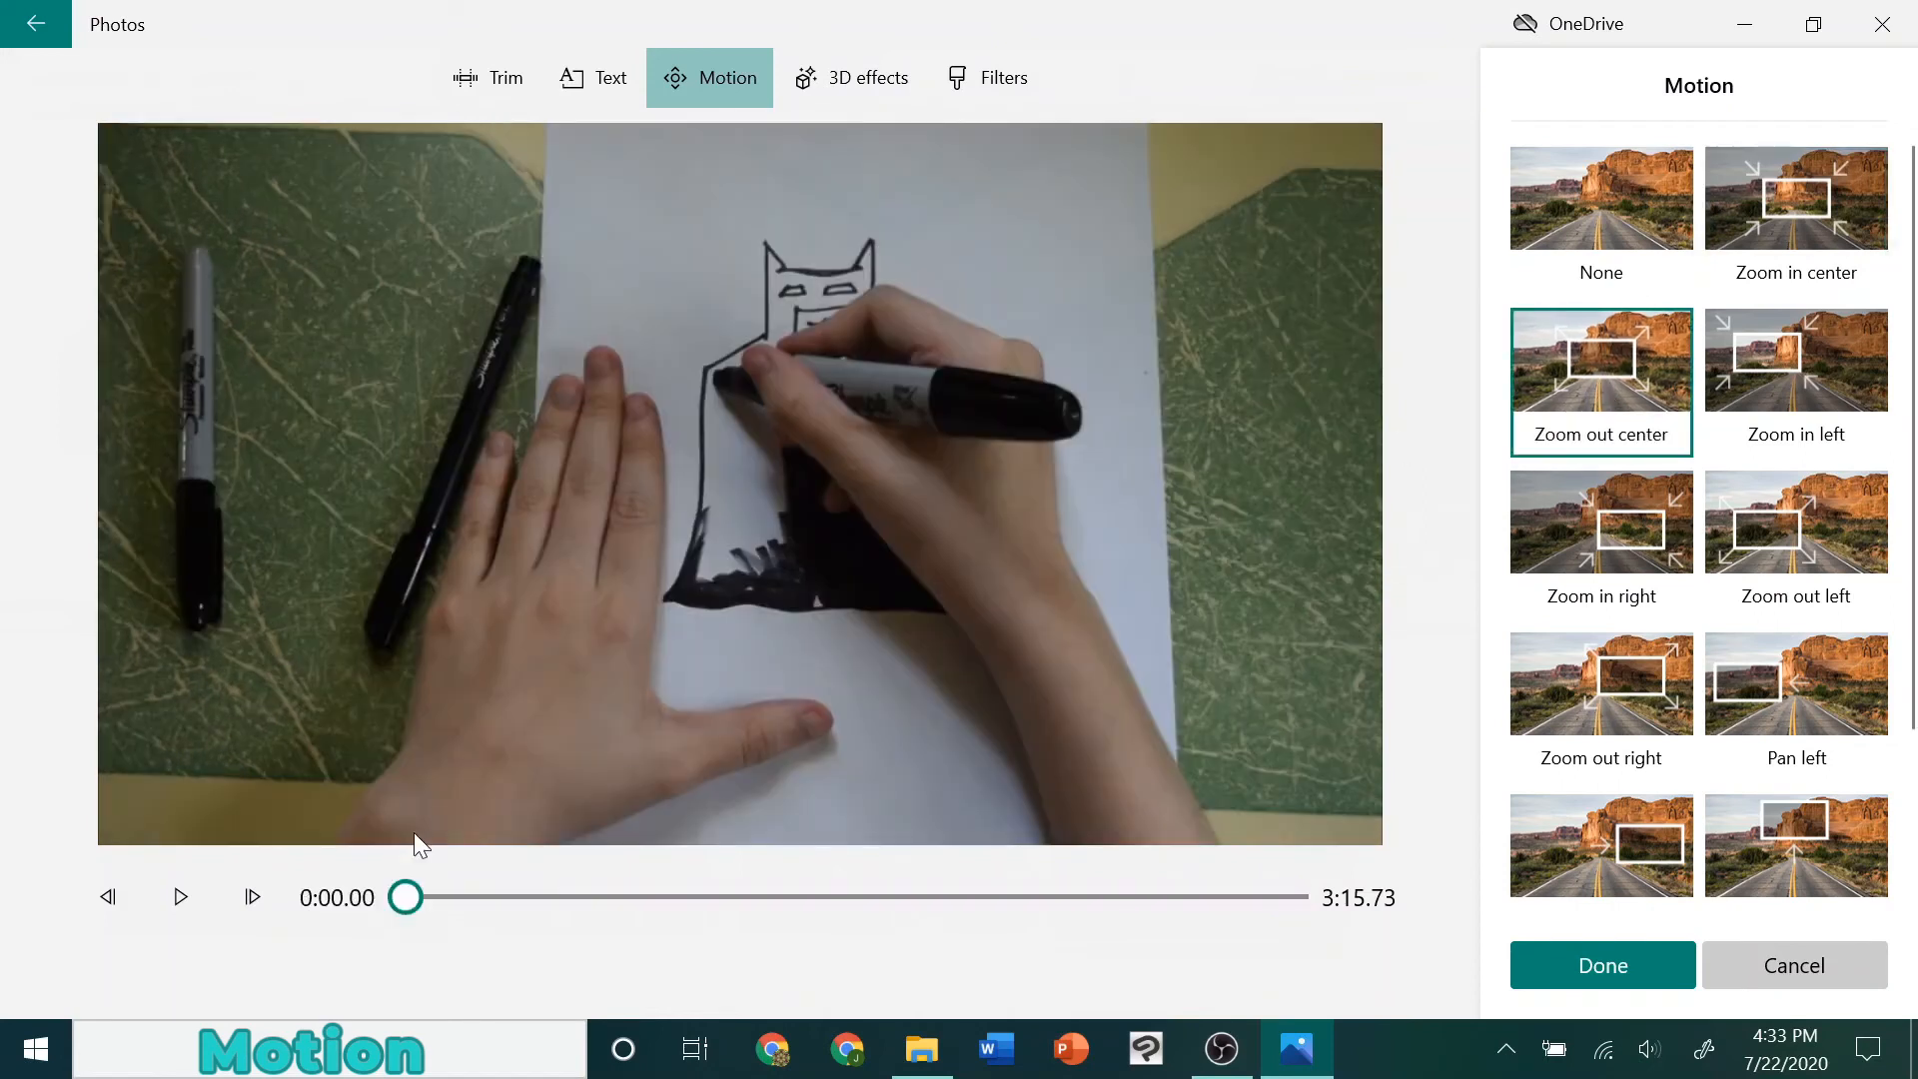
{"action": "left_click_drag", "start_coordinate": [406, 898], "coordinate": [1313, 893]}
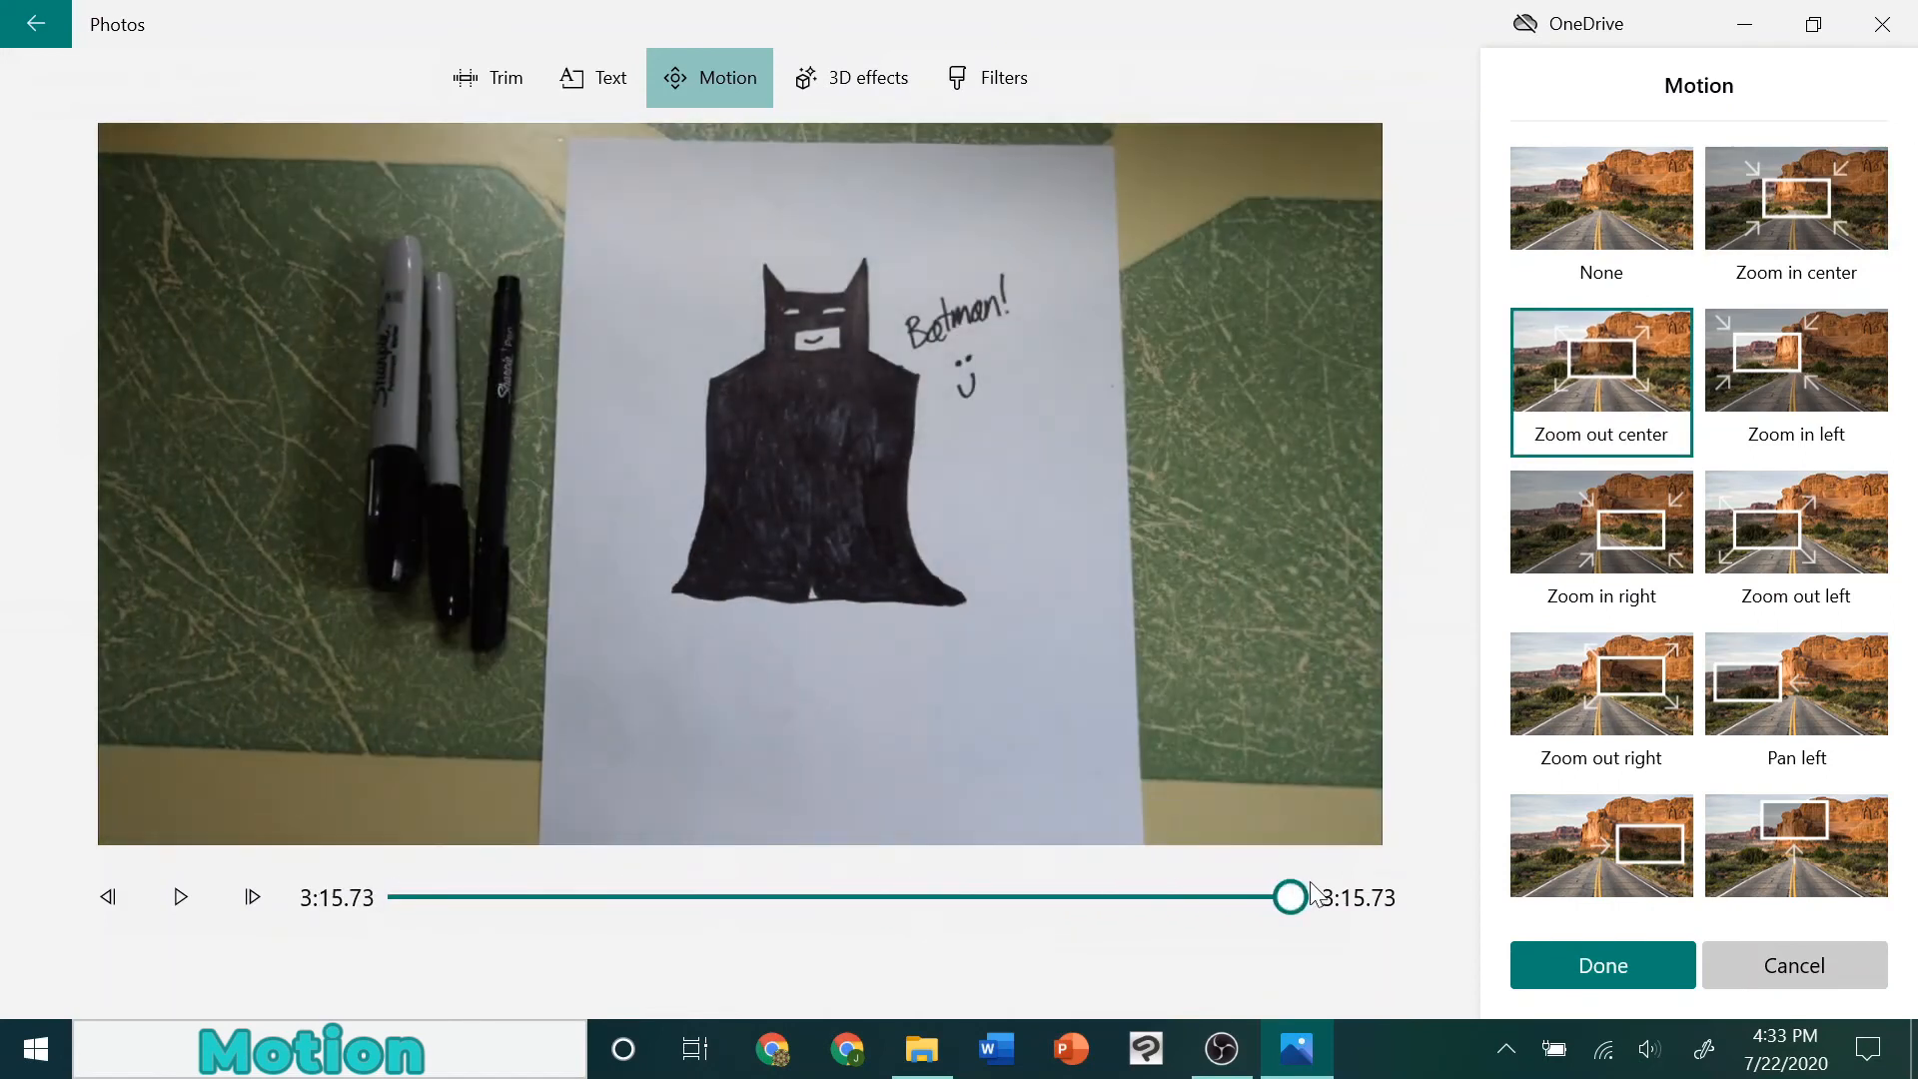
{"action": "left_click", "coordinate": [1597, 961]}
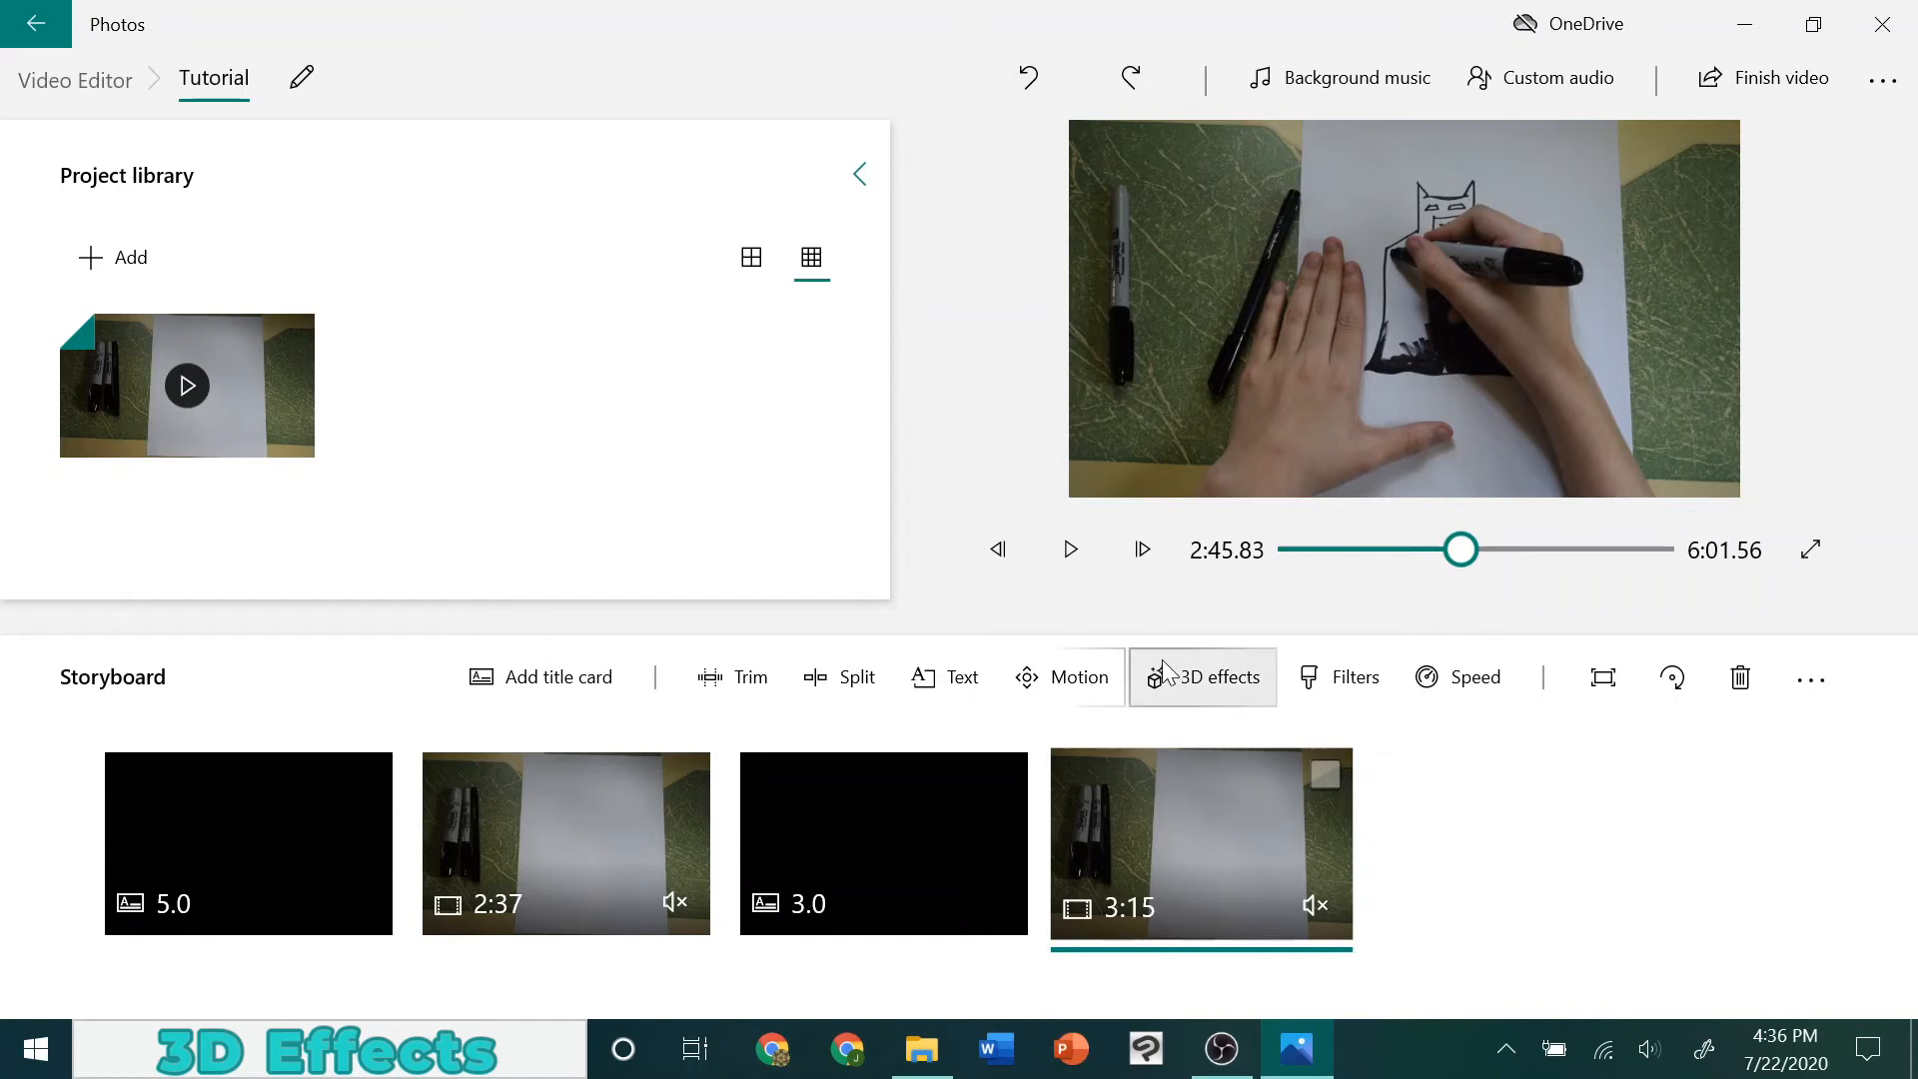
Add the Confetti blast 3D effect to the second clip at about 2:55.66 and rotate it around its centre over the drawing
{"action": "left_click", "coordinate": [1206, 677]}
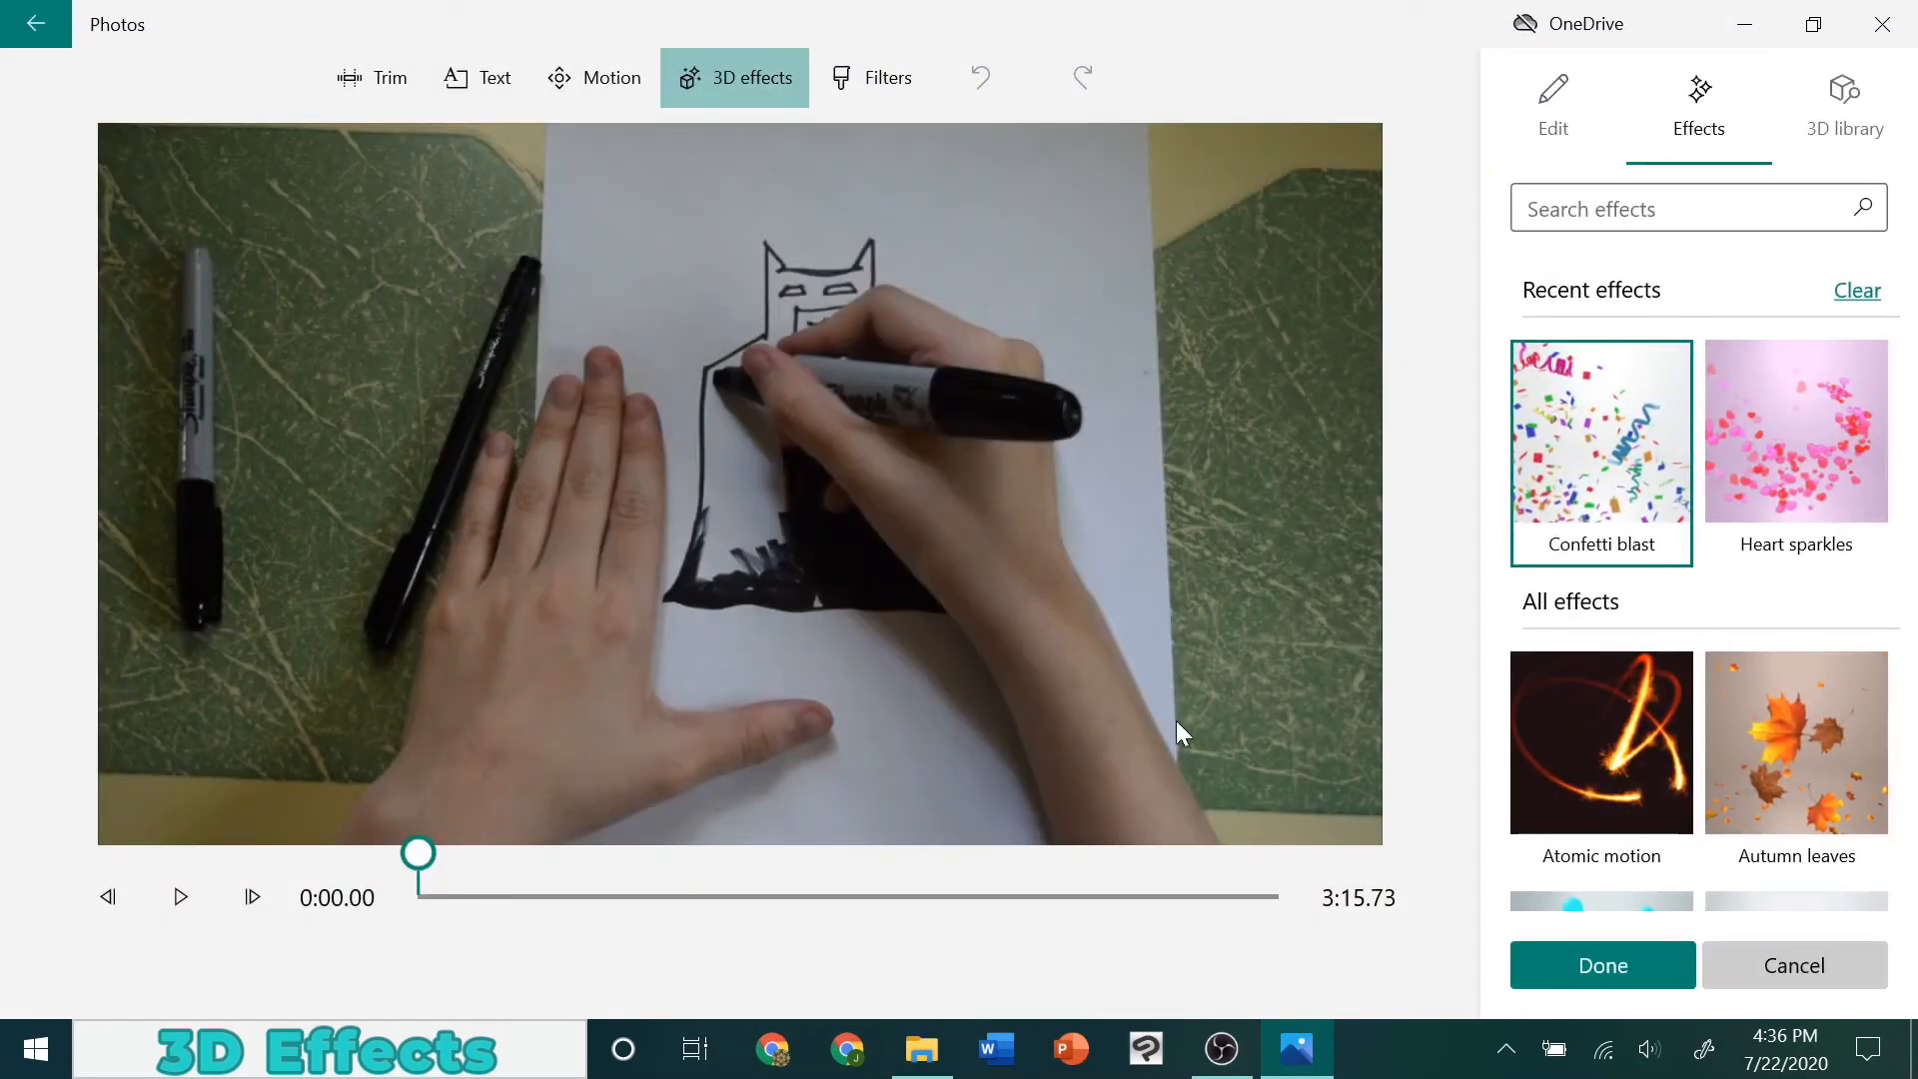
{"action": "left_click", "coordinate": [1190, 883]}
{"action": "left_click", "coordinate": [1601, 450]}
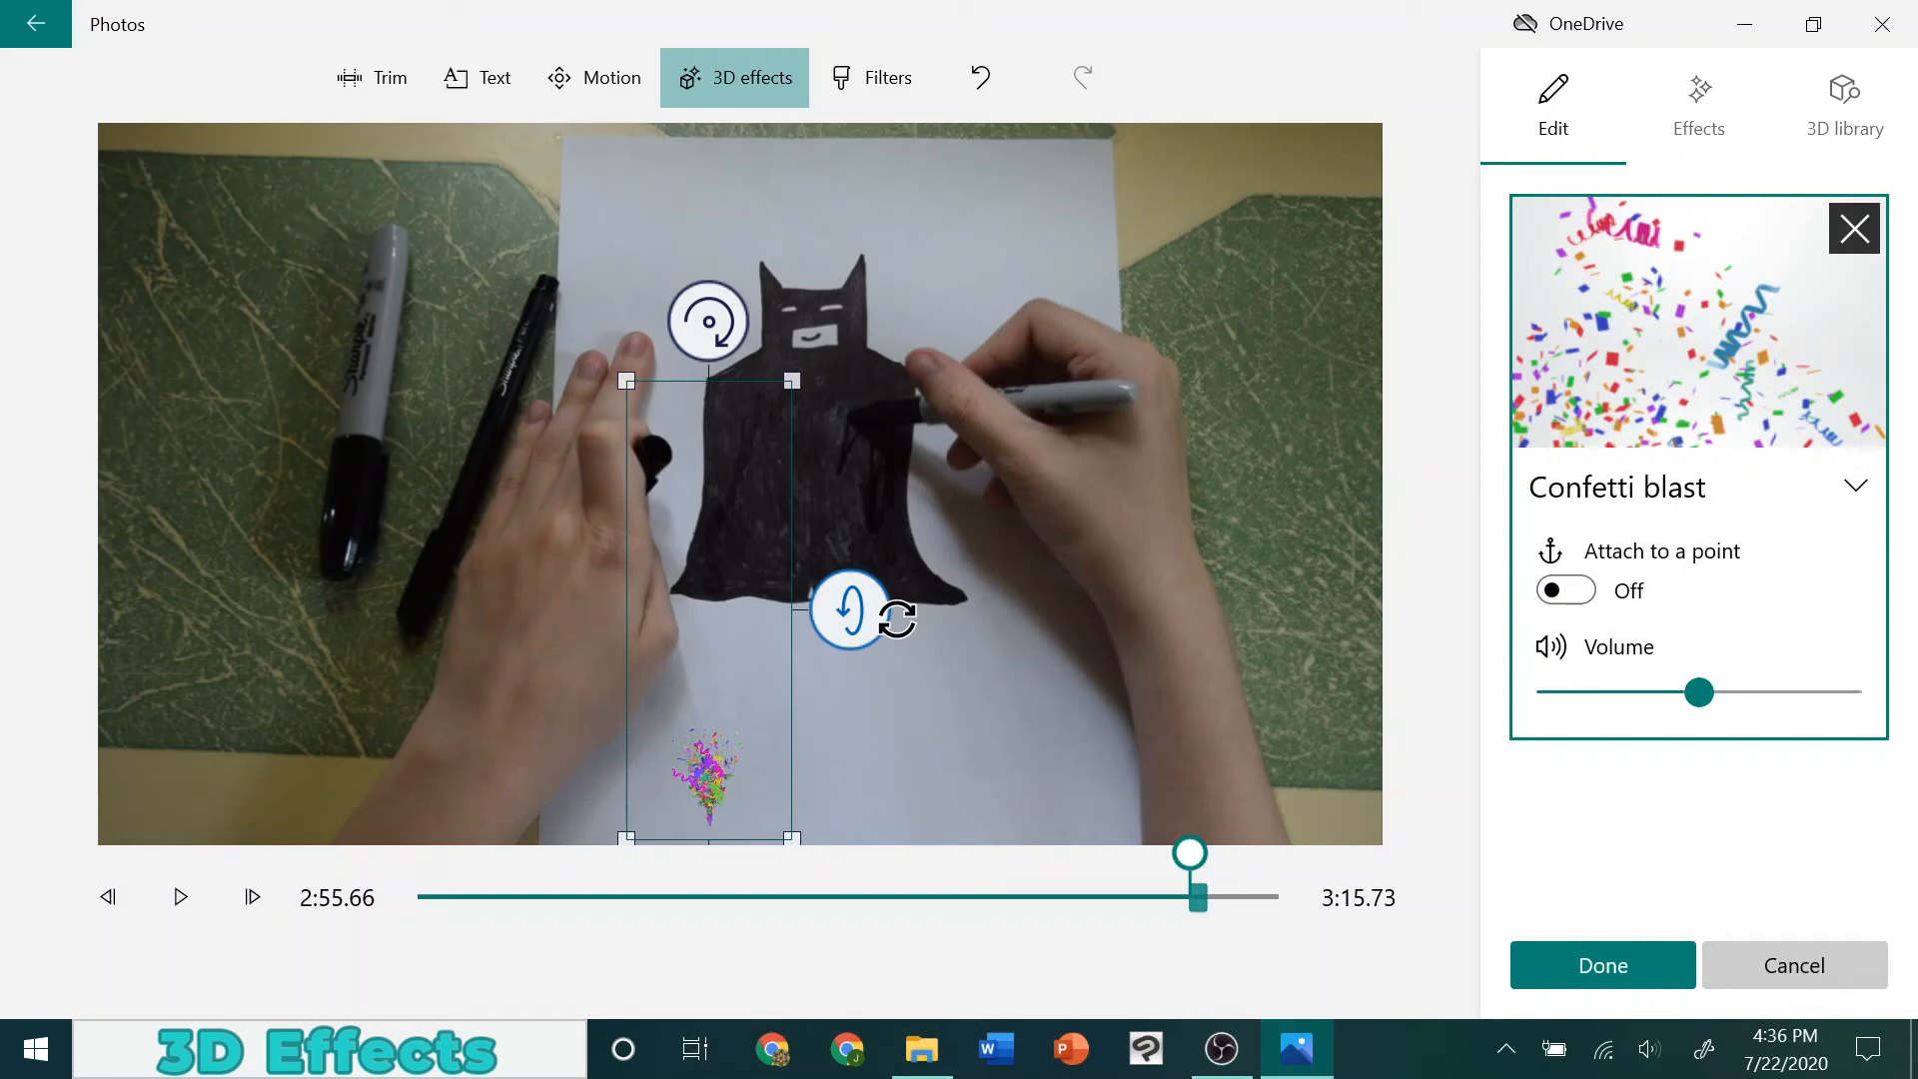
{"action": "left_click_drag", "start_coordinate": [872, 613], "coordinate": [857, 408]}
{"action": "left_click_drag", "start_coordinate": [721, 785], "coordinate": [1039, 690]}
{"action": "left_click_drag", "start_coordinate": [711, 436], "coordinate": [409, 478]}
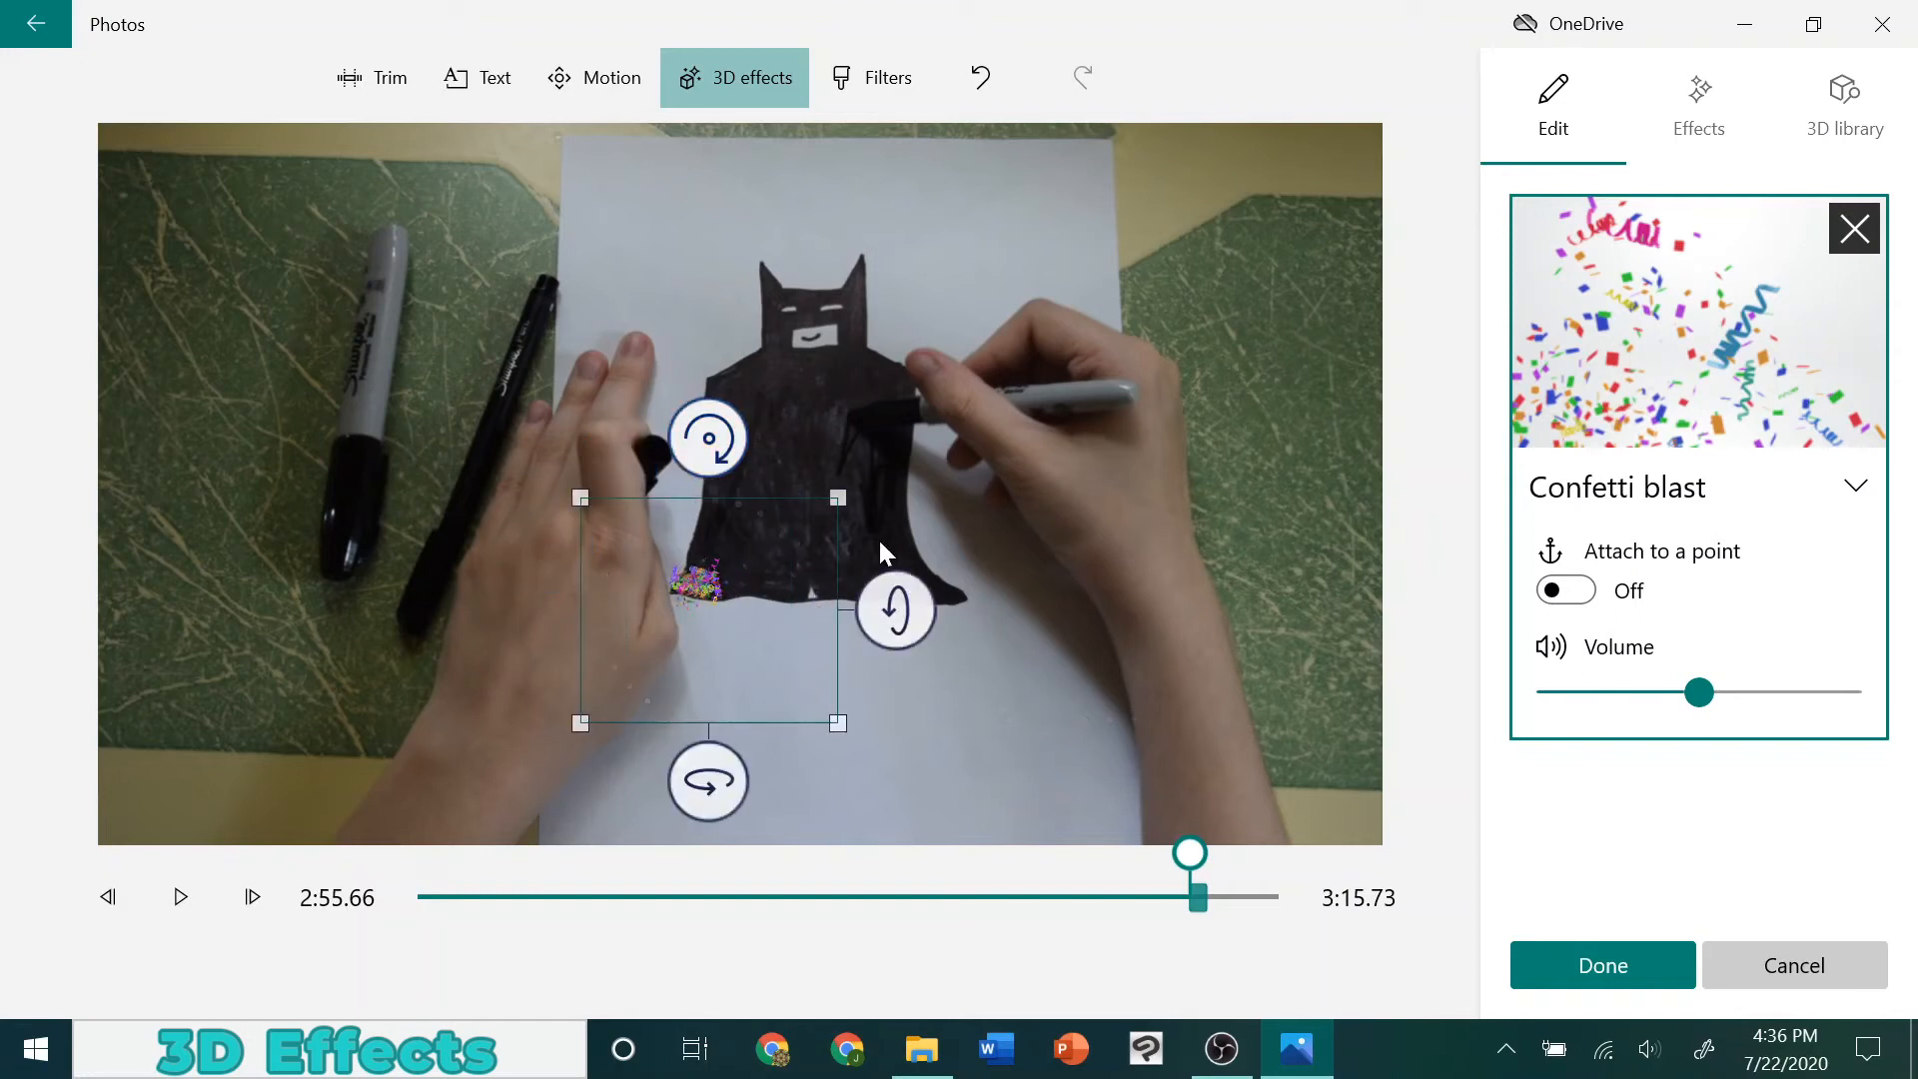
{"action": "left_click_drag", "start_coordinate": [925, 642], "coordinate": [929, 575]}
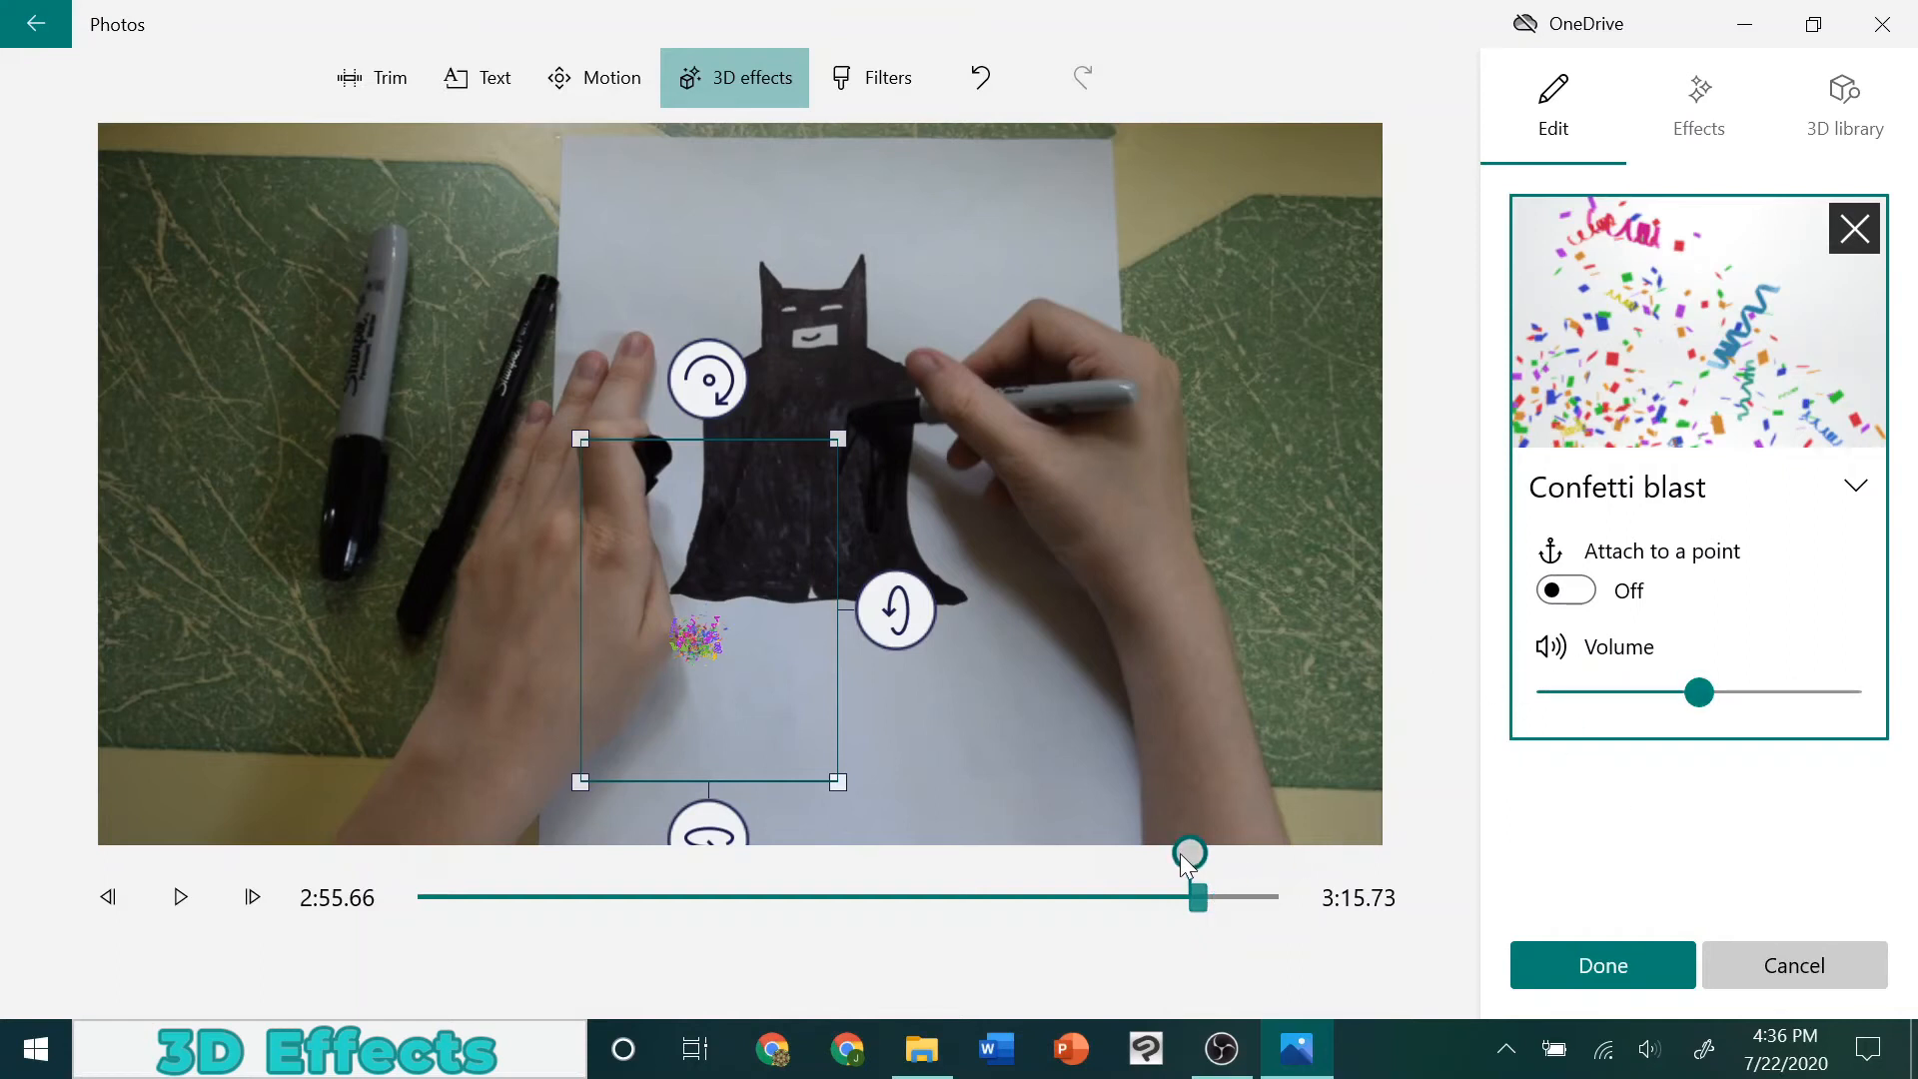
Move the confetti effect to about 3:05.90, play it back over the finished drawing, and accept the 3D effect
{"action": "left_click_drag", "start_coordinate": [1187, 852], "coordinate": [1261, 901]}
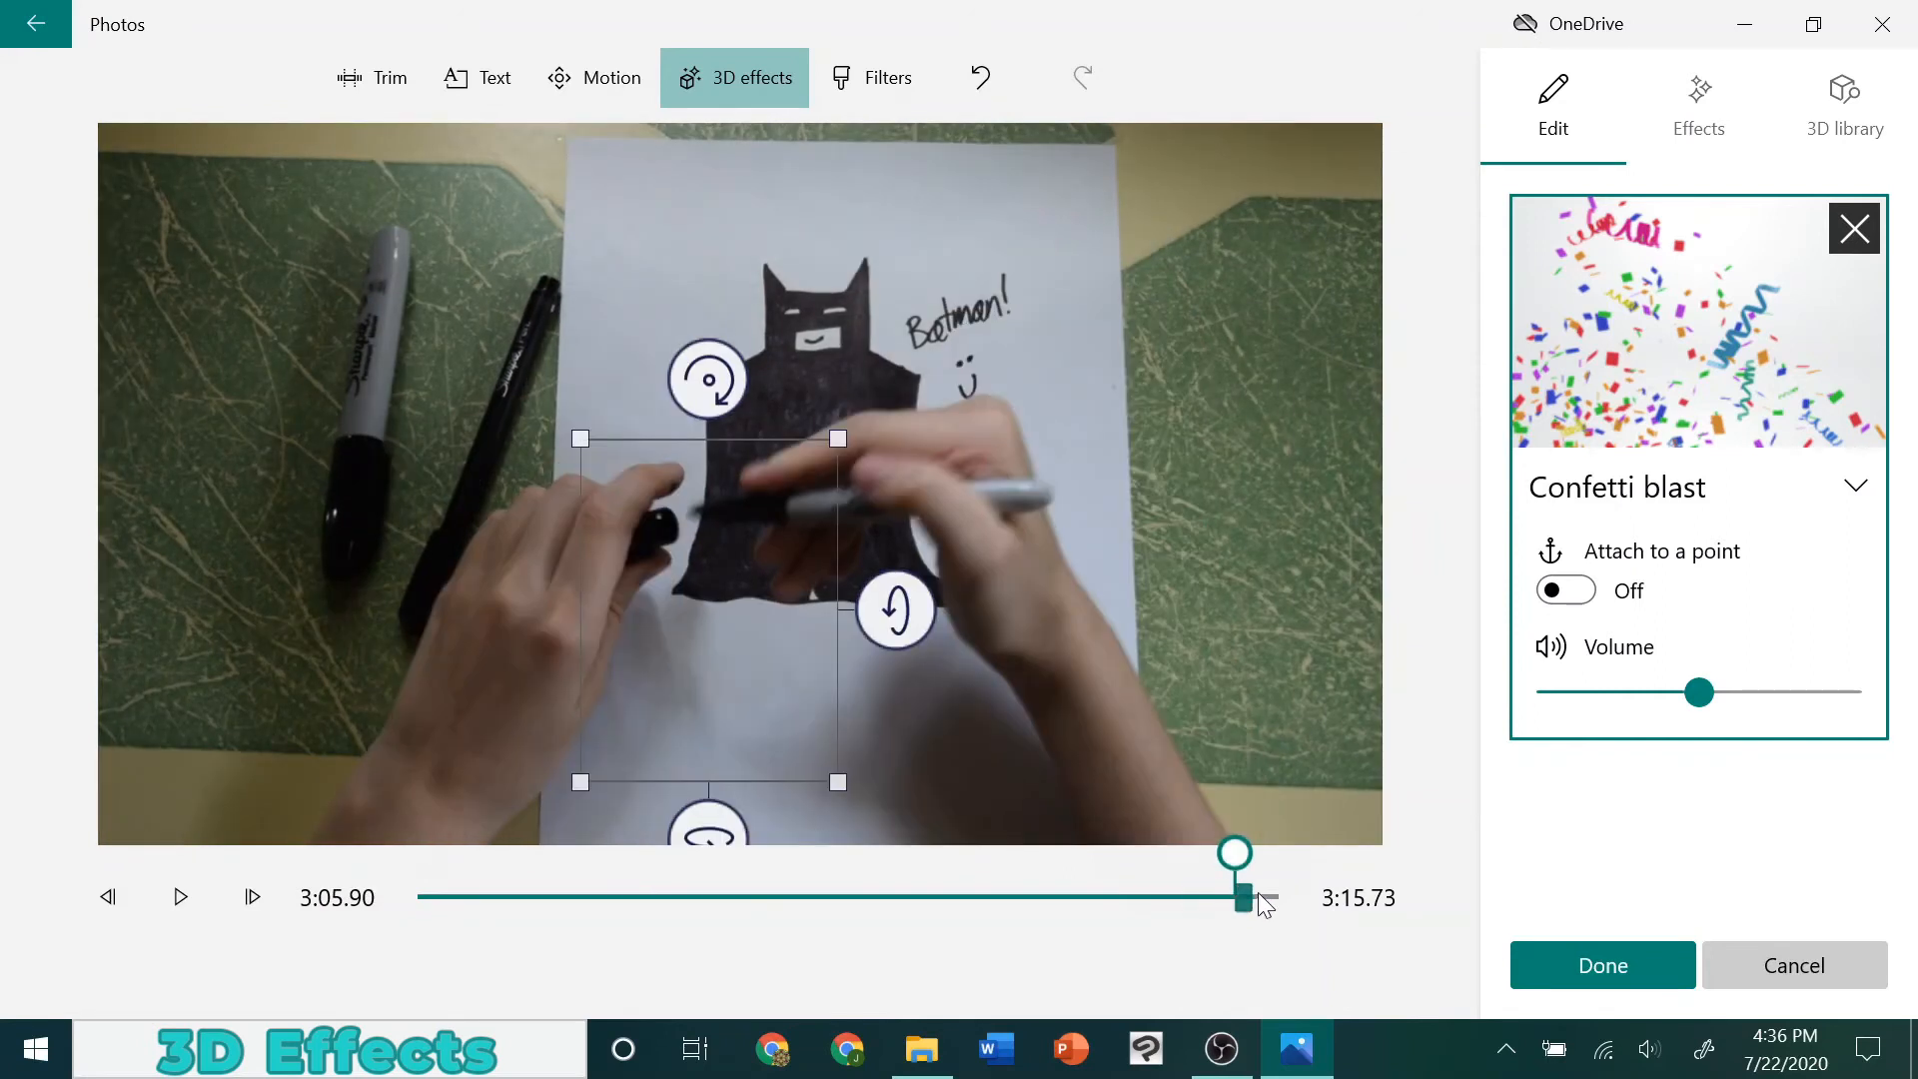
{"action": "left_click", "coordinate": [178, 895]}
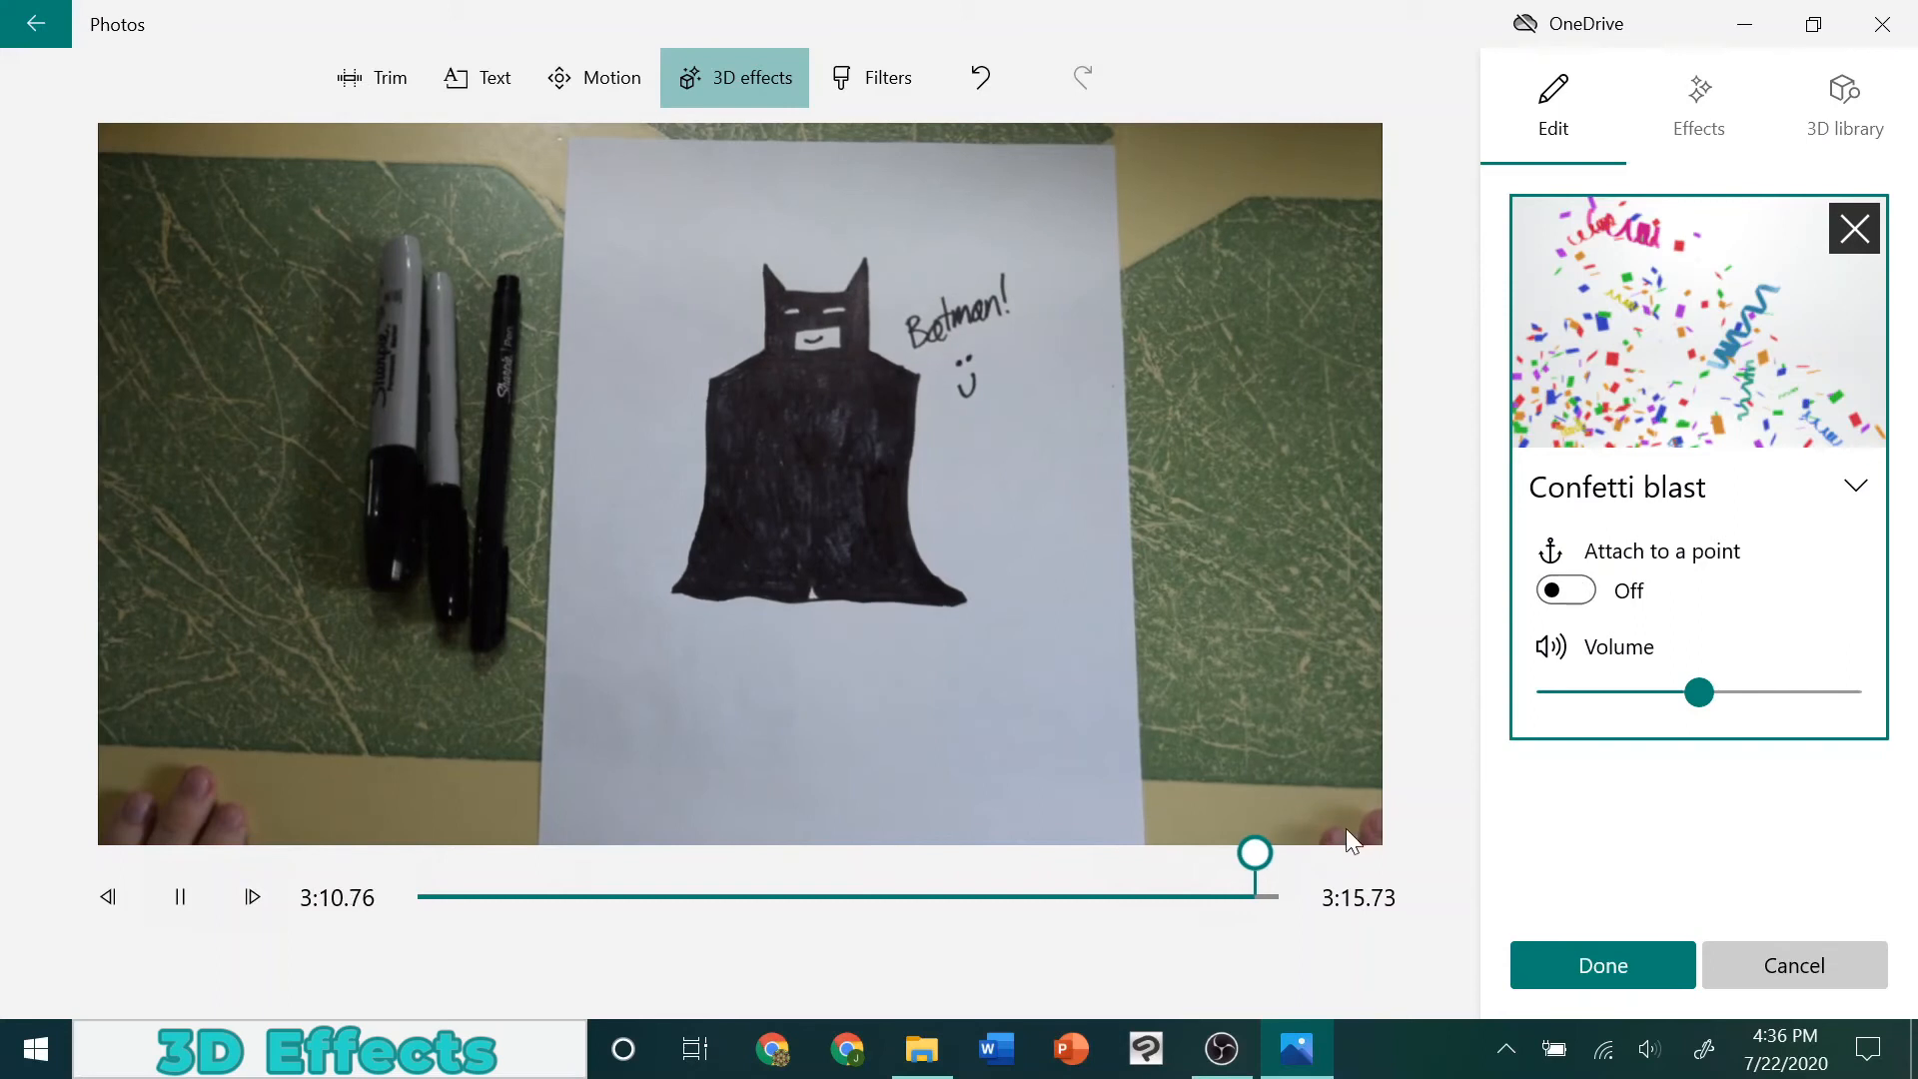
{"action": "left_click", "coordinate": [180, 896]}
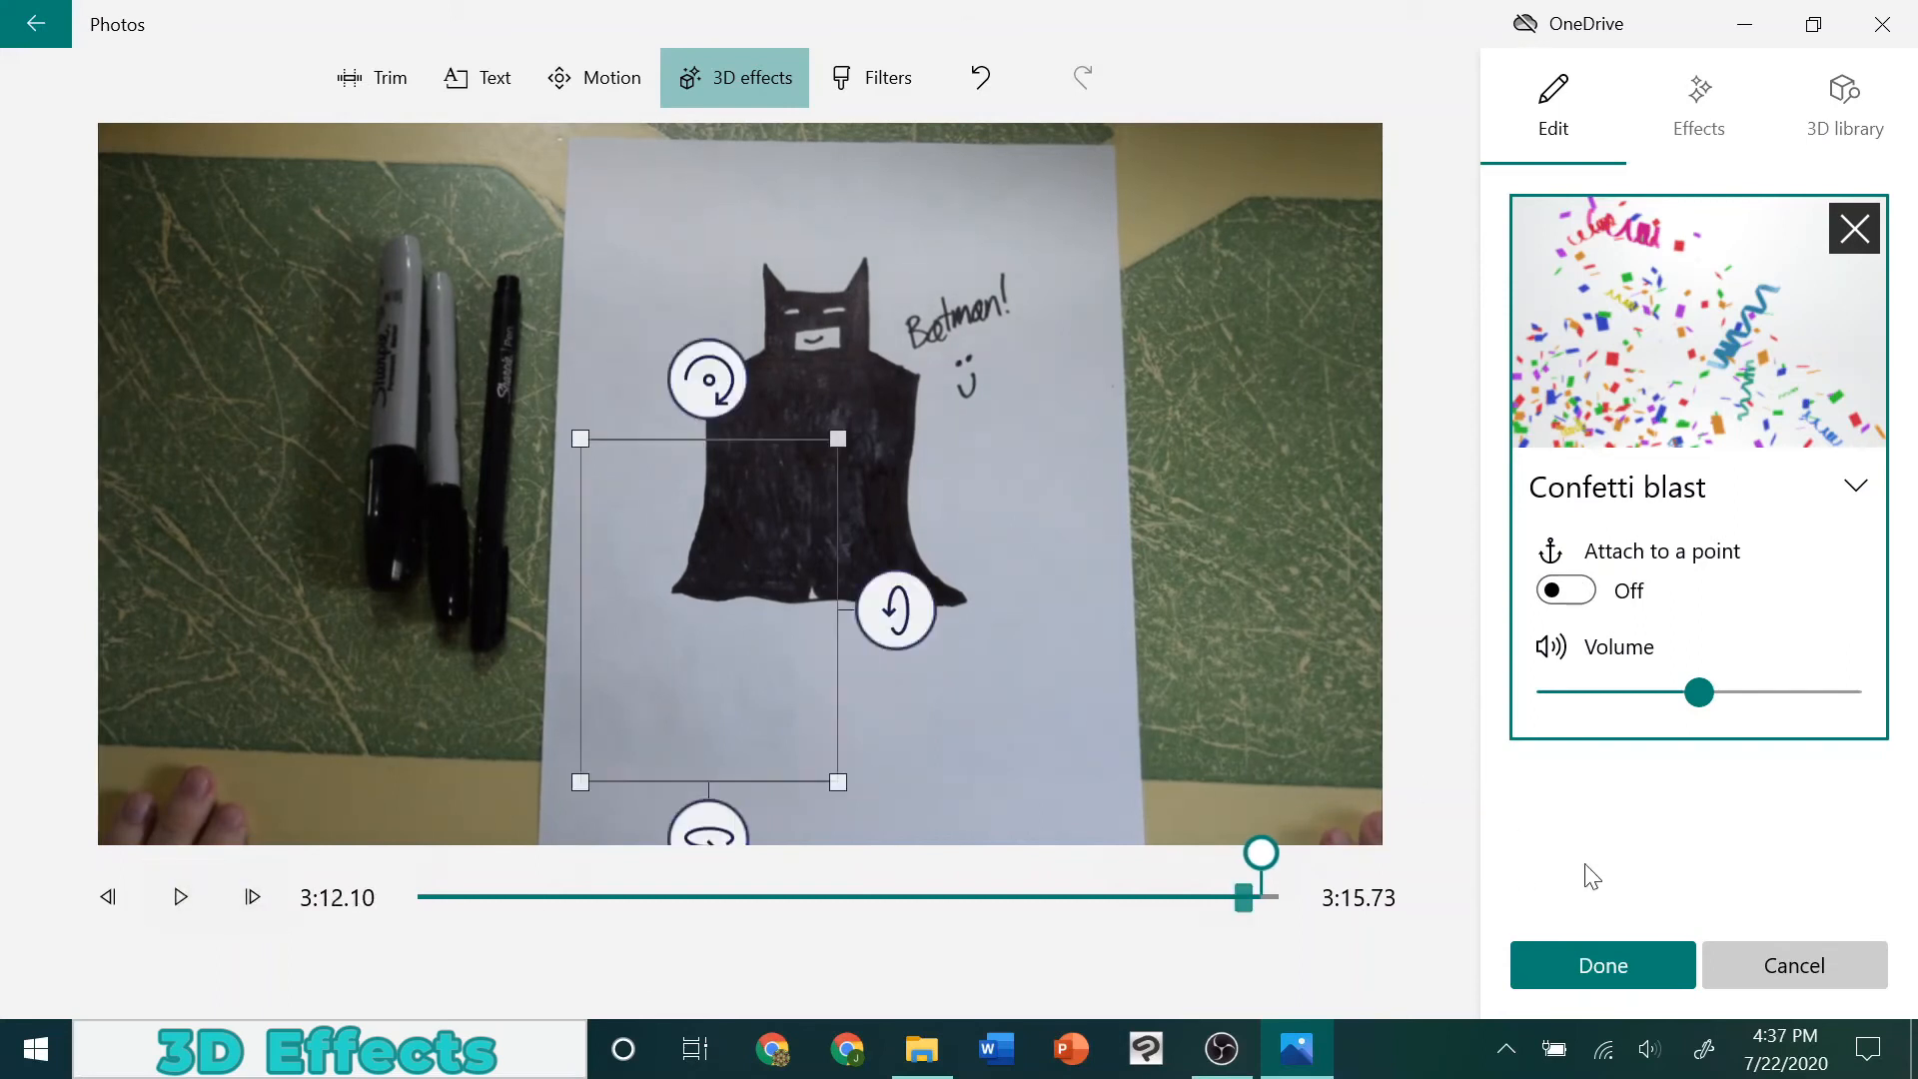
{"action": "left_click", "coordinate": [1597, 952]}
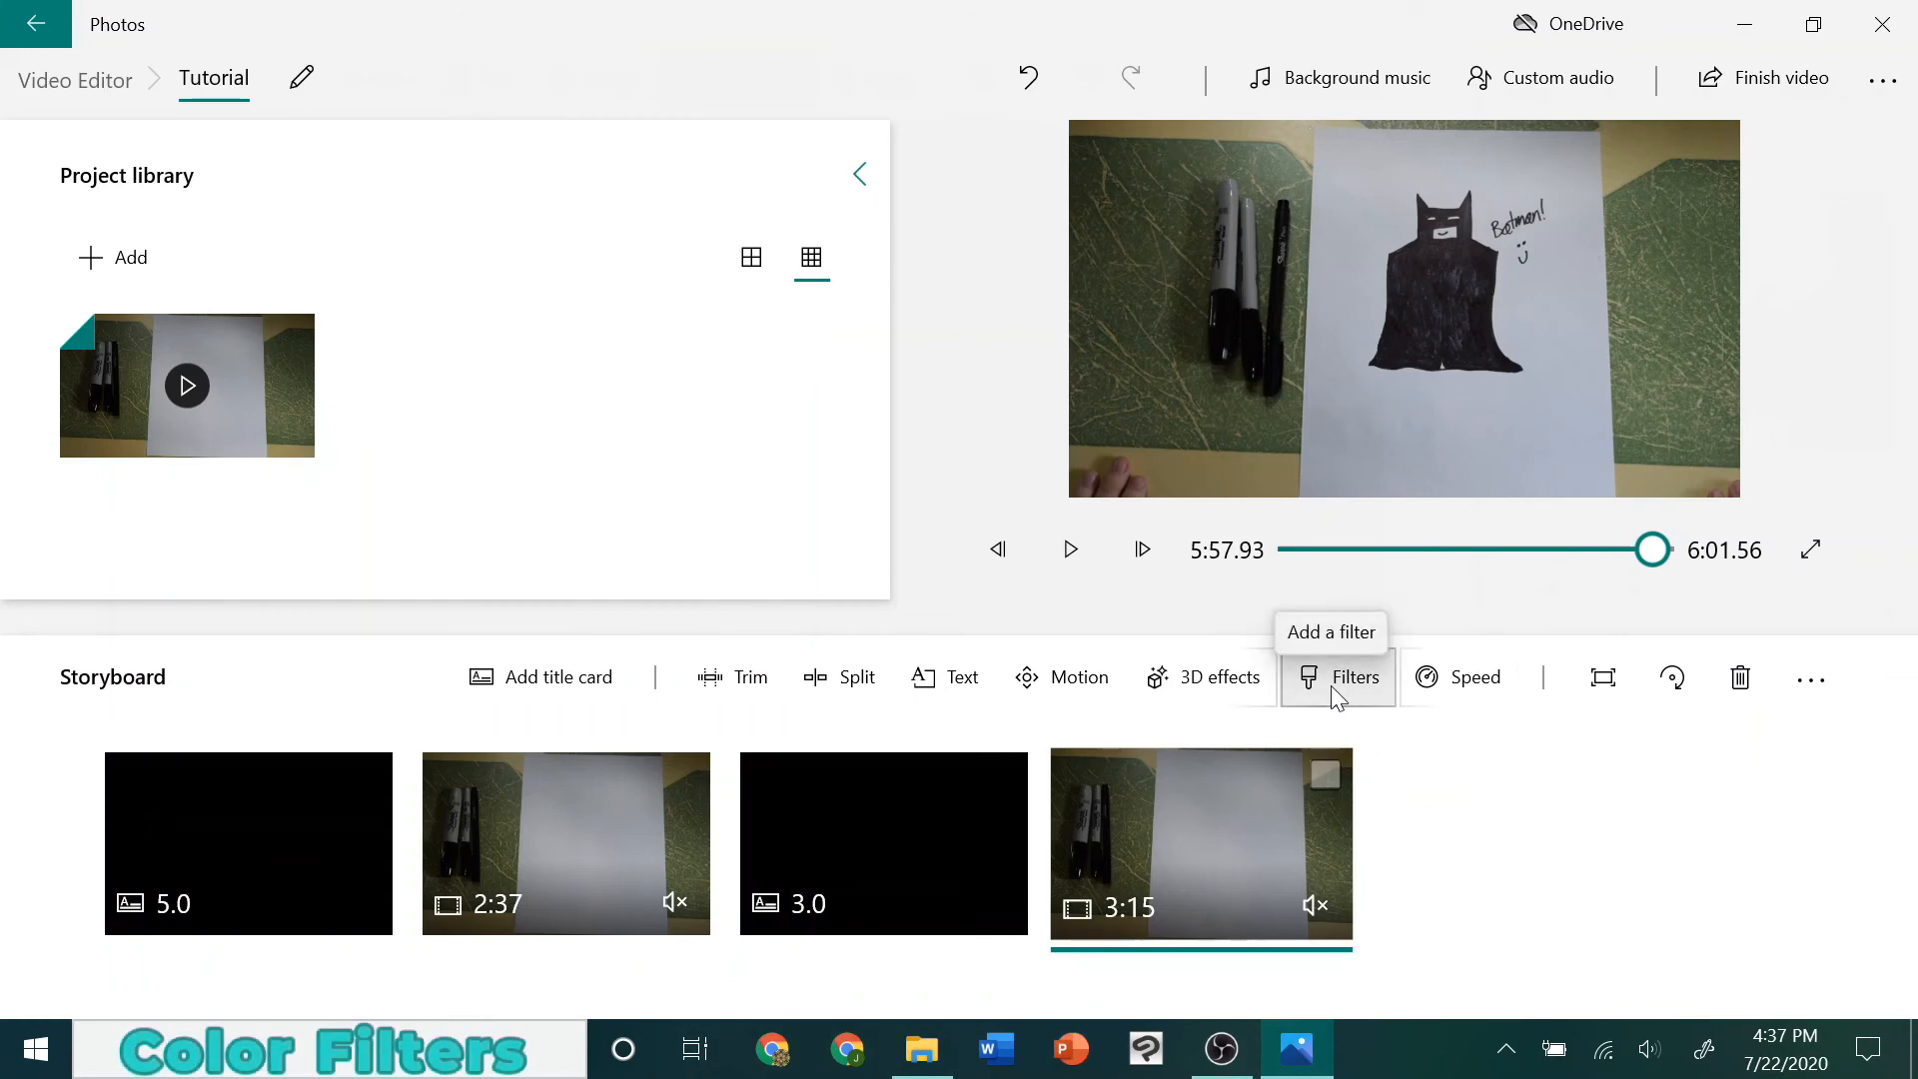
Preview the colour filters on the second drawing clip, including Classic, Pearl, Denim, Energy, Pixel and Arcade
{"action": "left_click", "coordinate": [1331, 686]}
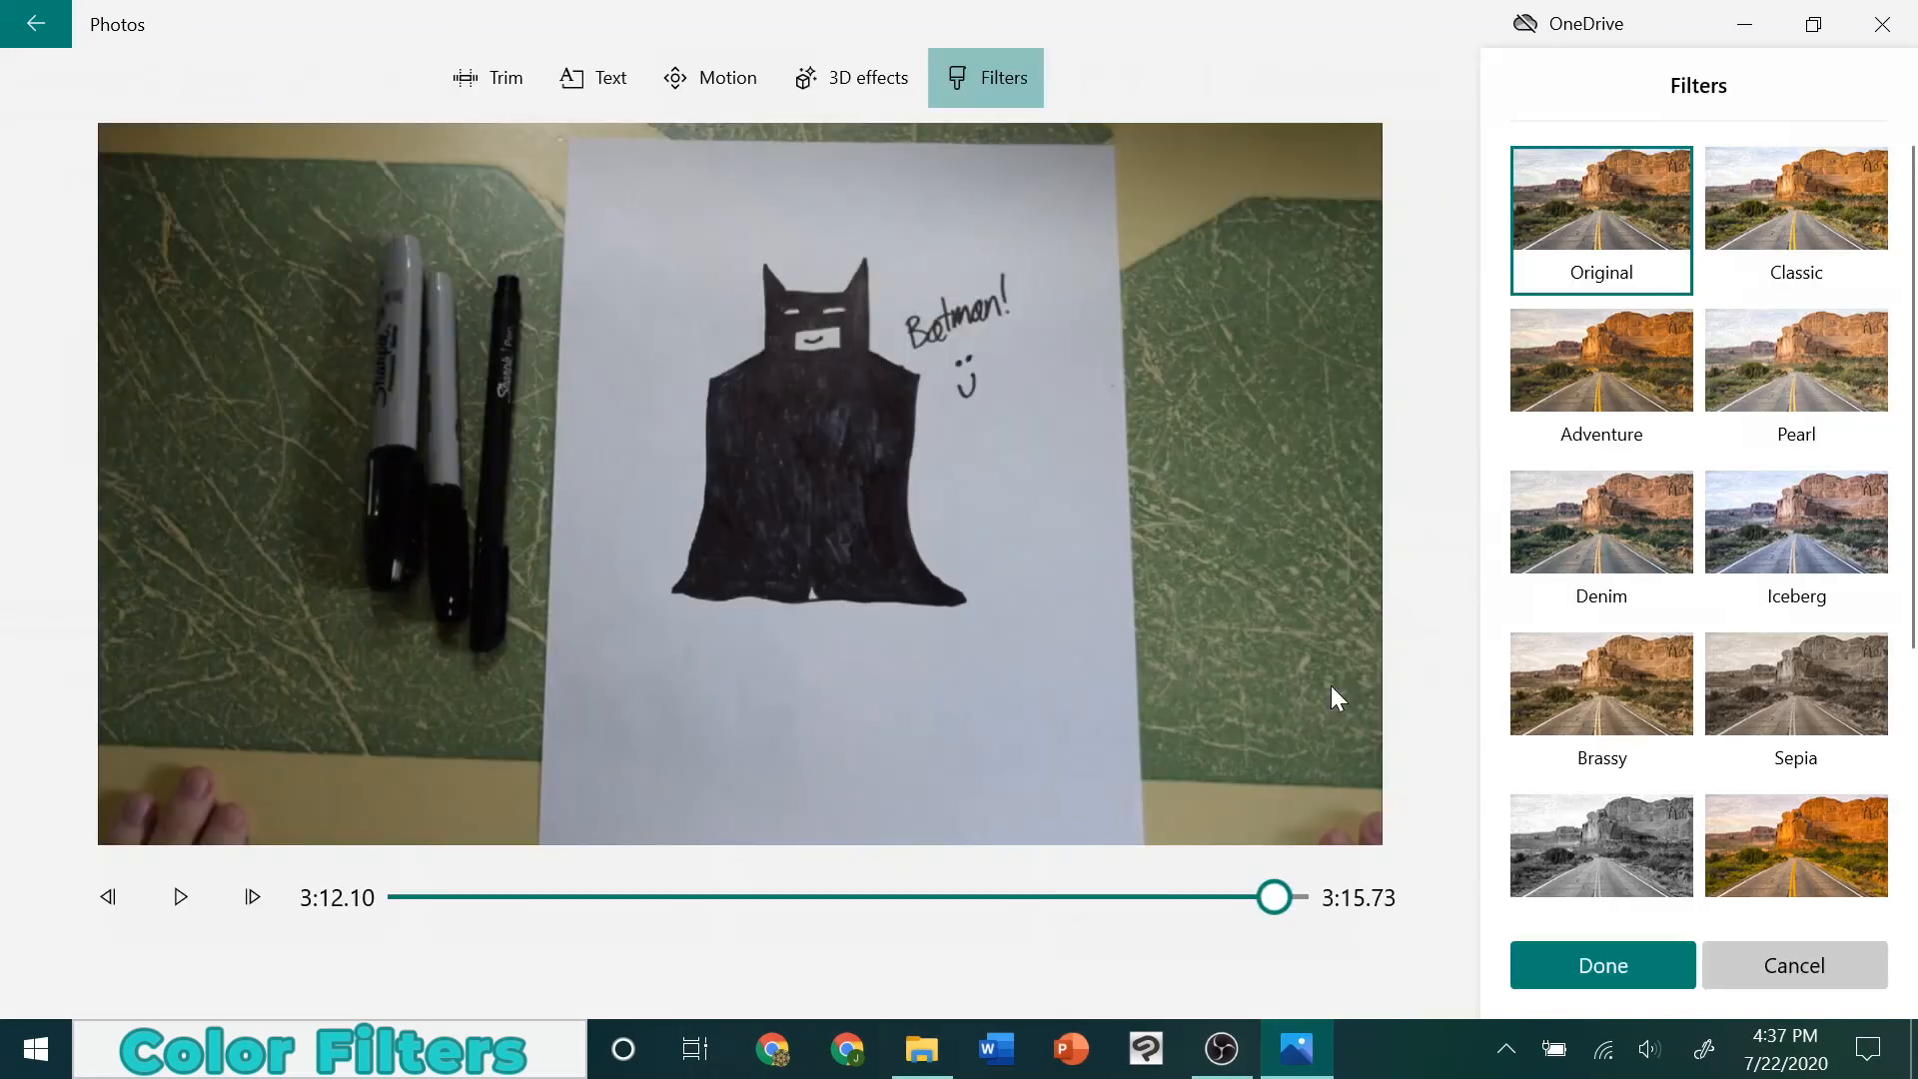
{"action": "left_click", "coordinate": [1842, 225]}
{"action": "left_click", "coordinate": [1786, 321]}
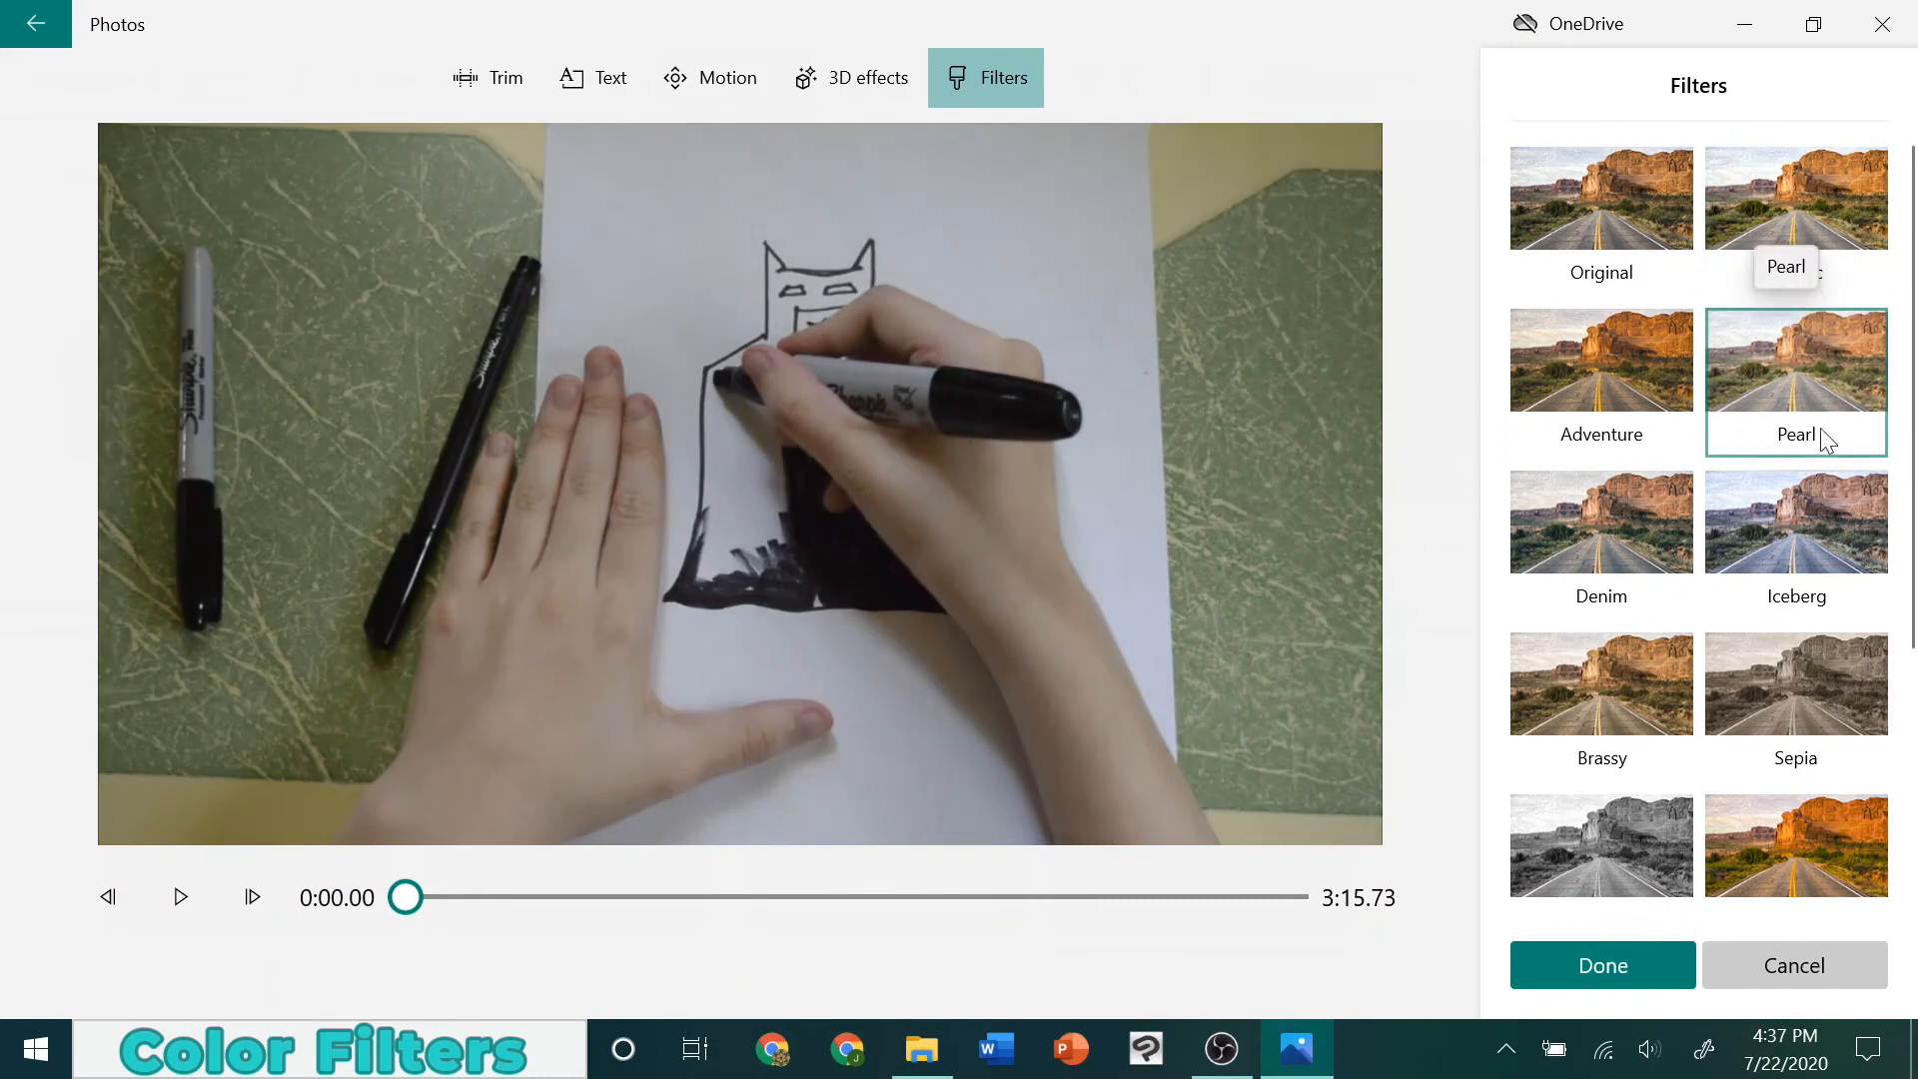
{"action": "left_click", "coordinate": [1825, 494]}
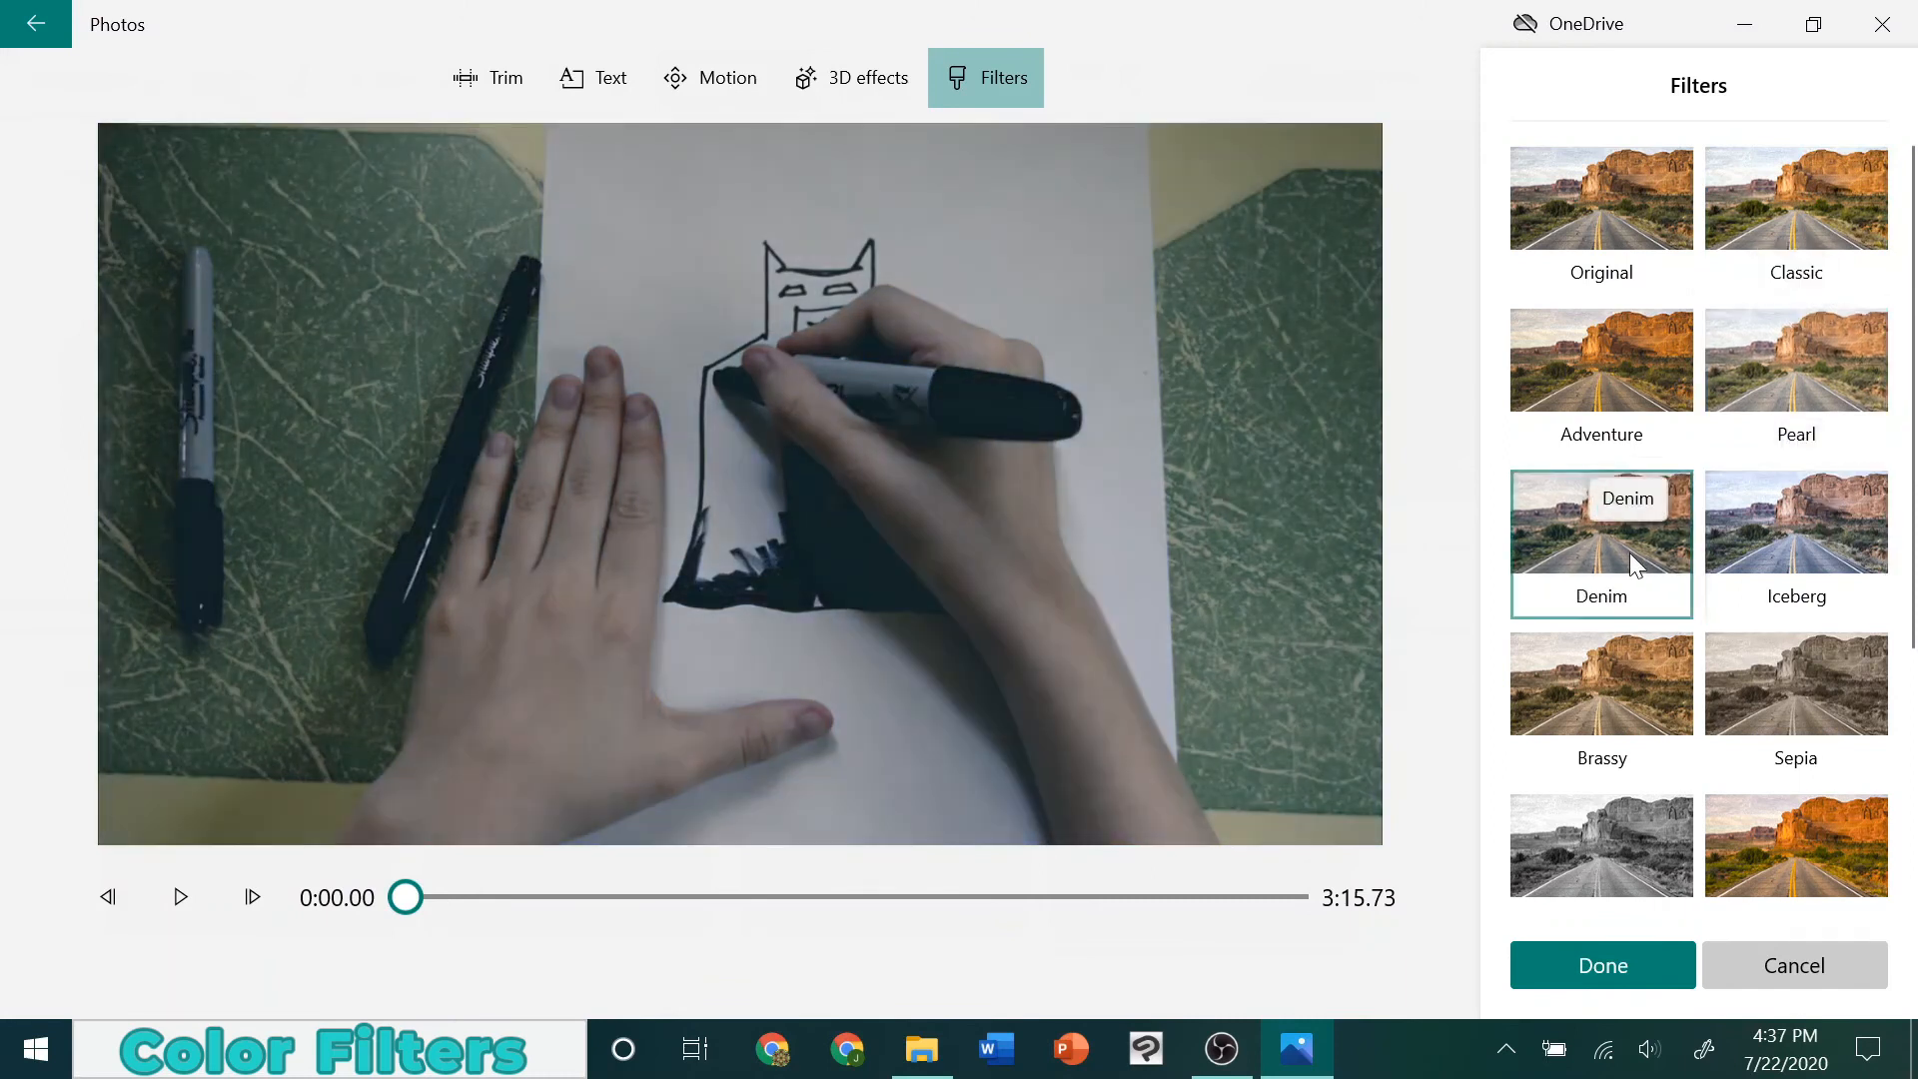
{"action": "left_click", "coordinate": [1840, 744]}
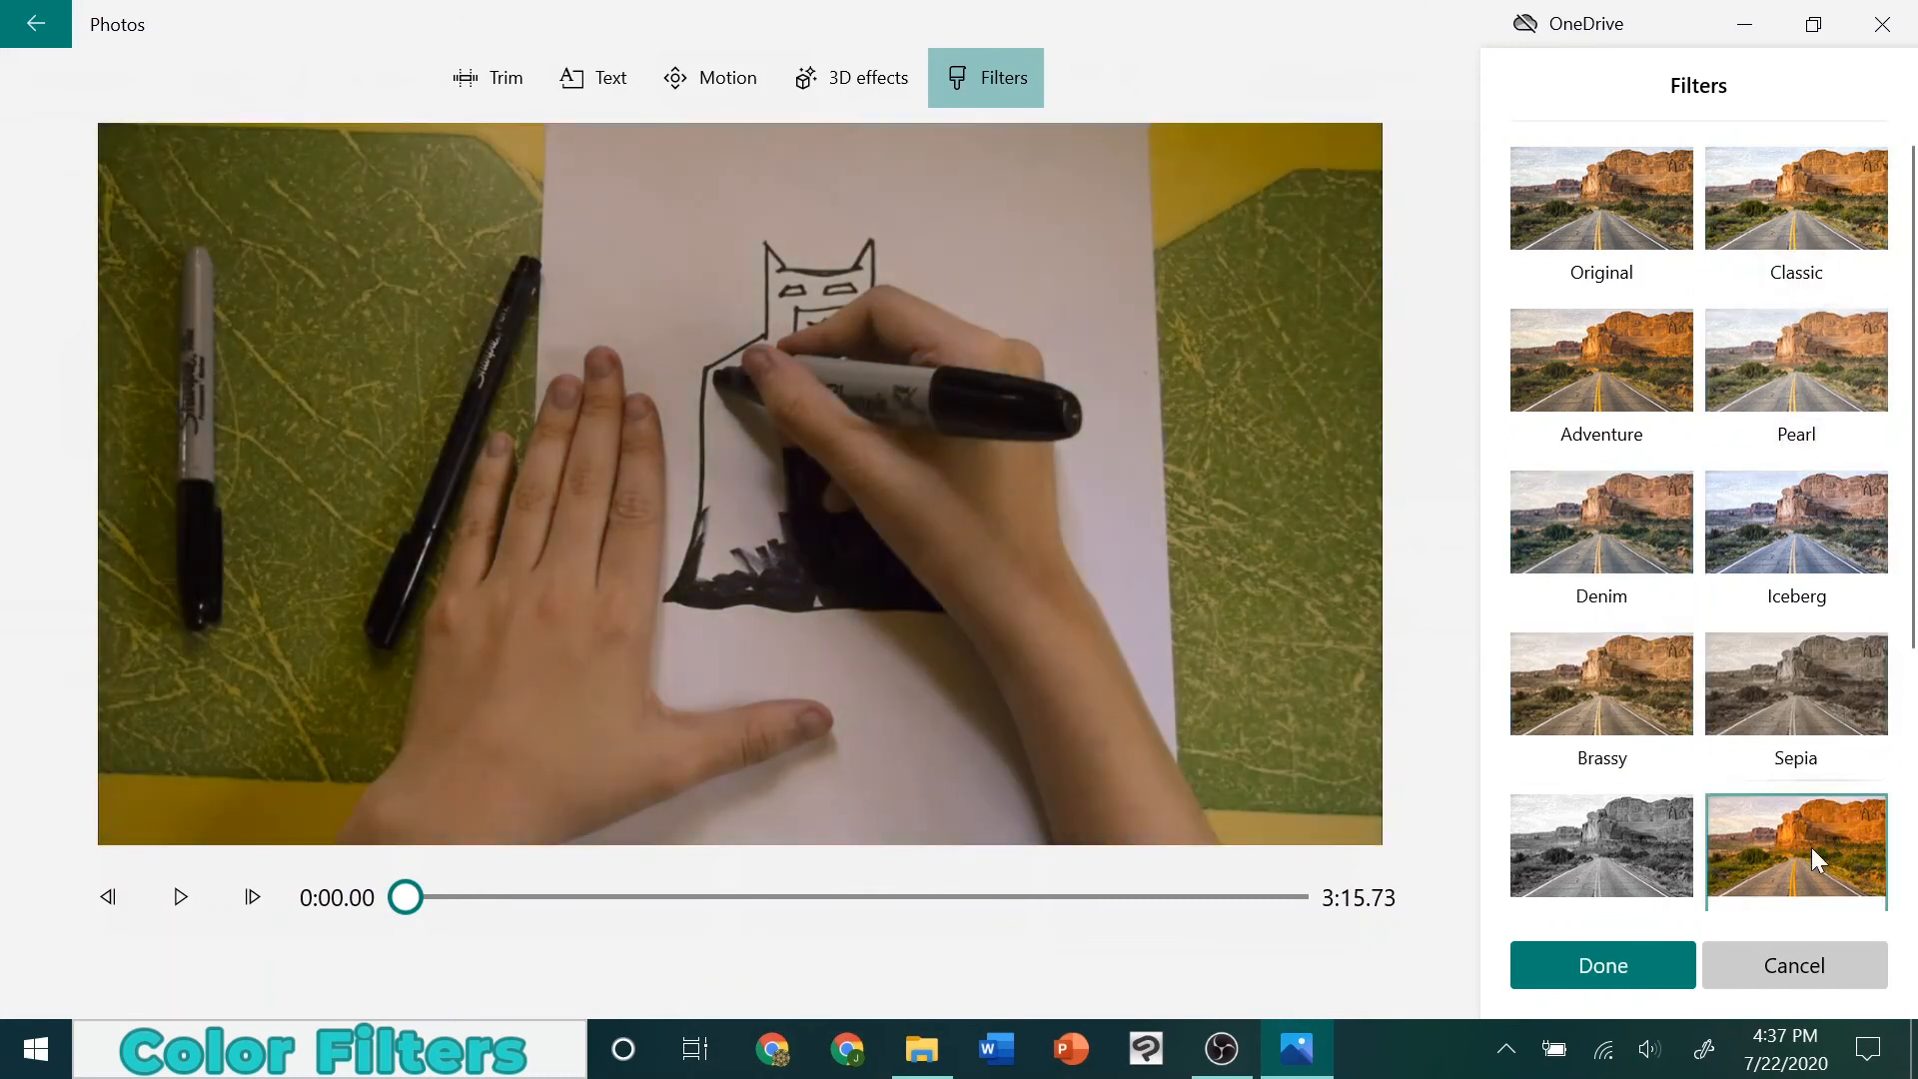
{"action": "left_click", "coordinate": [1574, 838]}
{"action": "scroll", "coordinate": [1791, 843], "scroll_direction": "down", "scroll_amount": 3}
{"action": "left_click", "coordinate": [1804, 805]}
{"action": "left_click", "coordinate": [1520, 782]}
{"action": "scroll", "coordinate": [1520, 777], "scroll_direction": "down", "scroll_amount": 2}
{"action": "left_click", "coordinate": [1753, 789]}
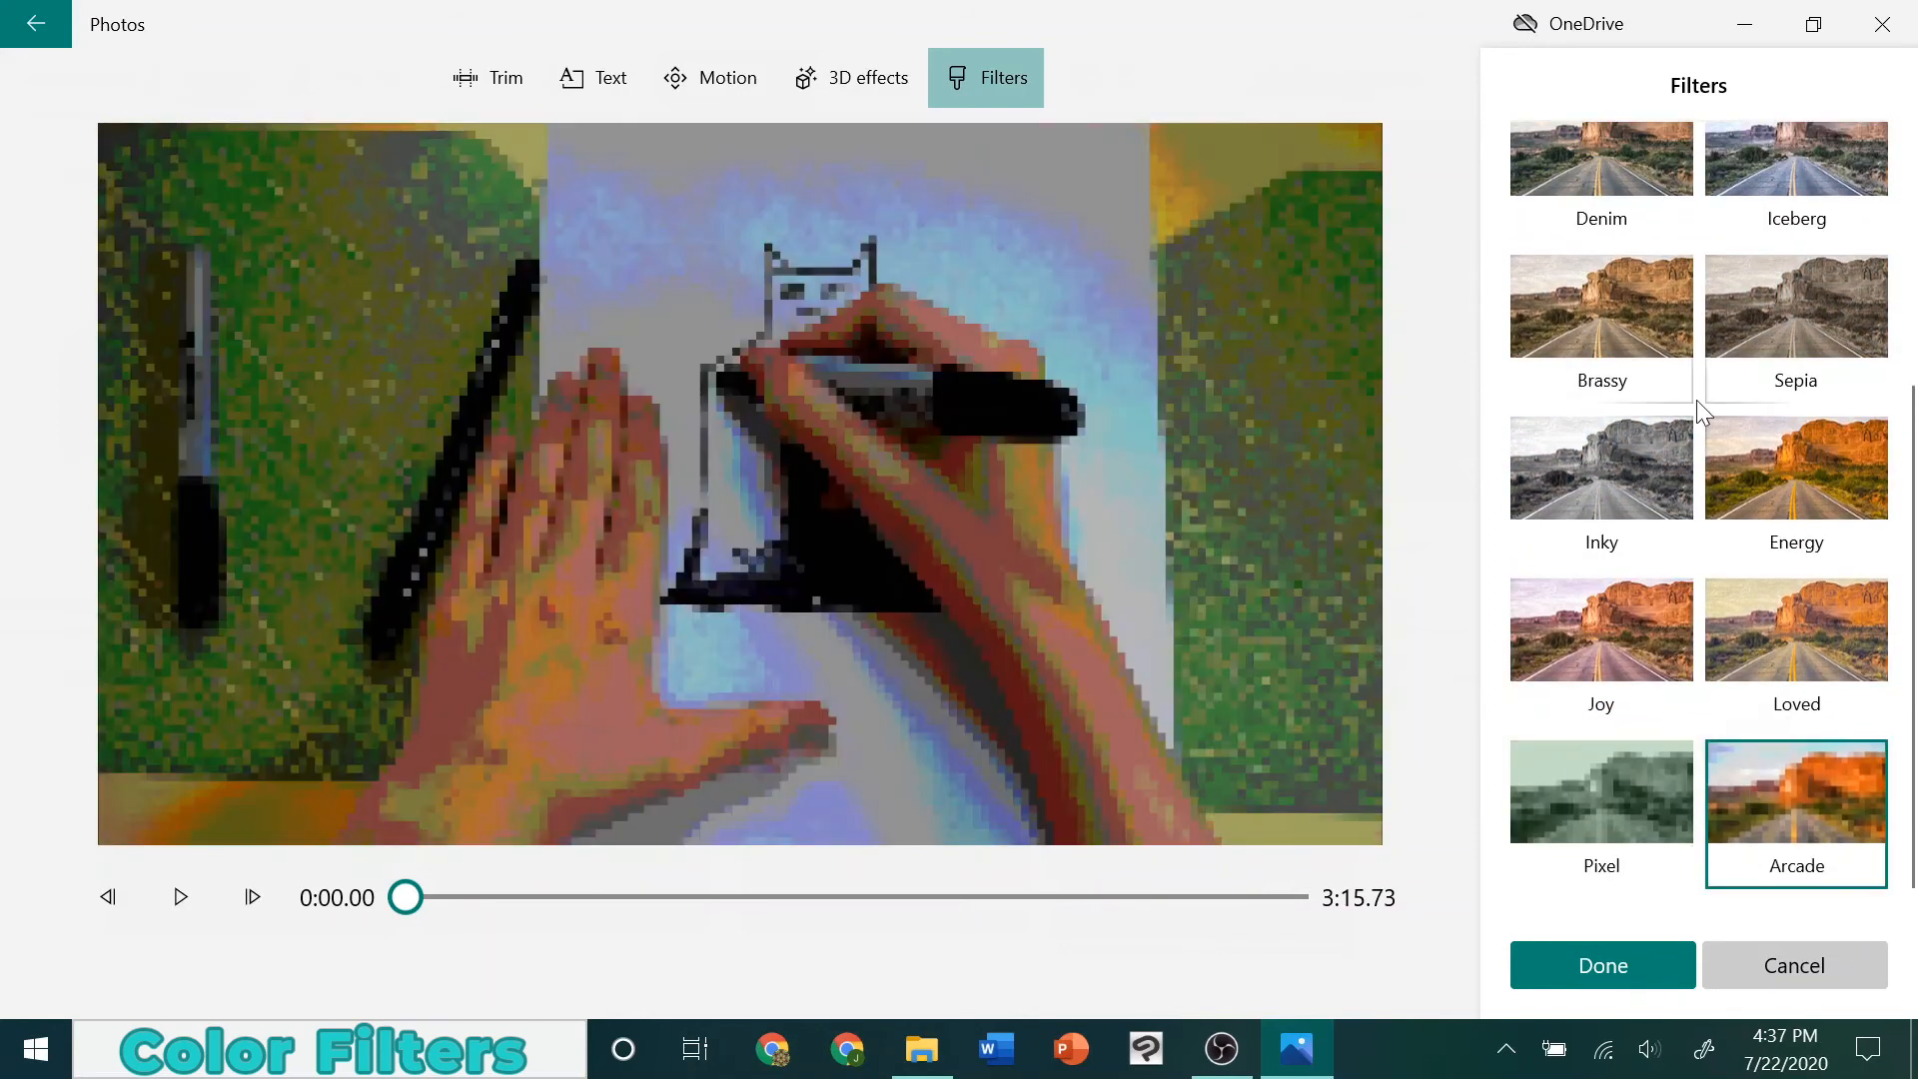
Apply the Classic filter to the second drawing clip and accept it
{"action": "scroll", "coordinate": [1696, 400], "scroll_direction": "up", "scroll_amount": 4}
{"action": "left_click", "coordinate": [1633, 237]}
{"action": "left_click", "coordinate": [1788, 252]}
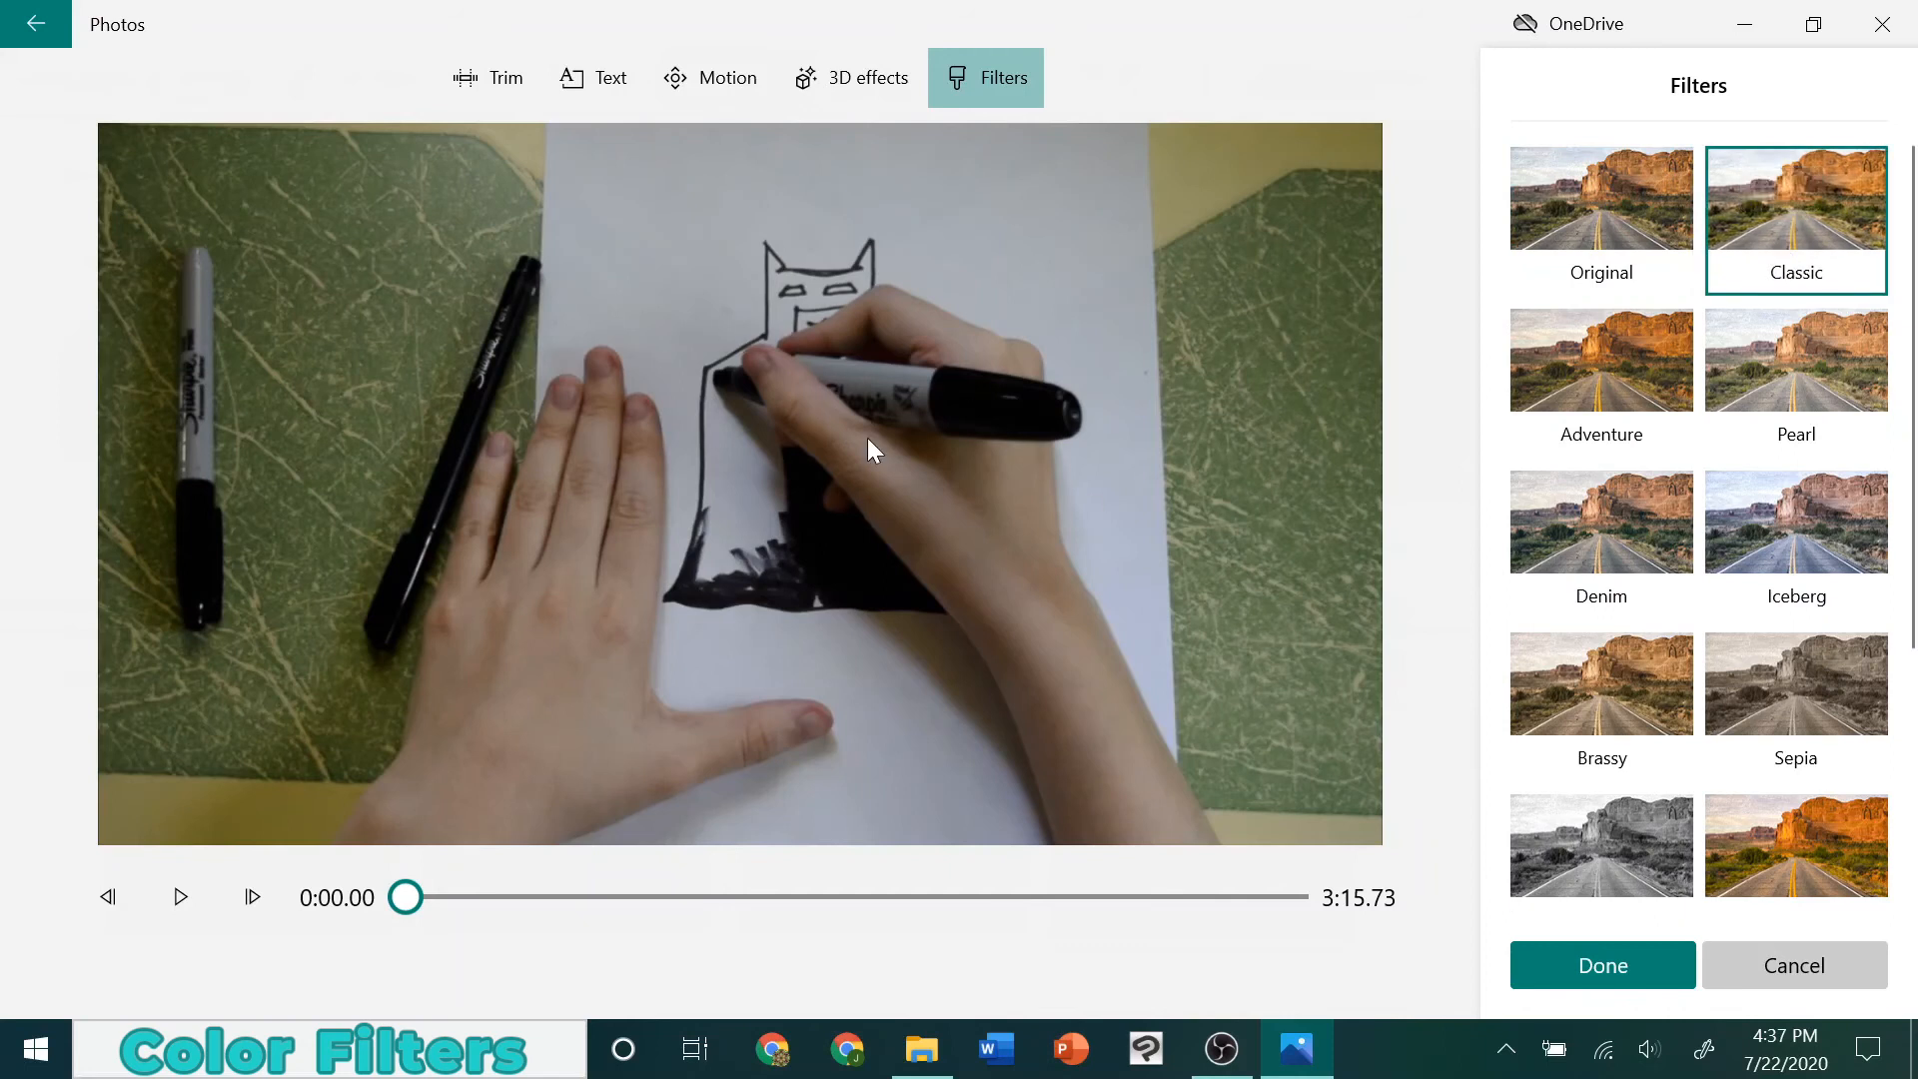
{"action": "left_click", "coordinate": [1592, 965]}
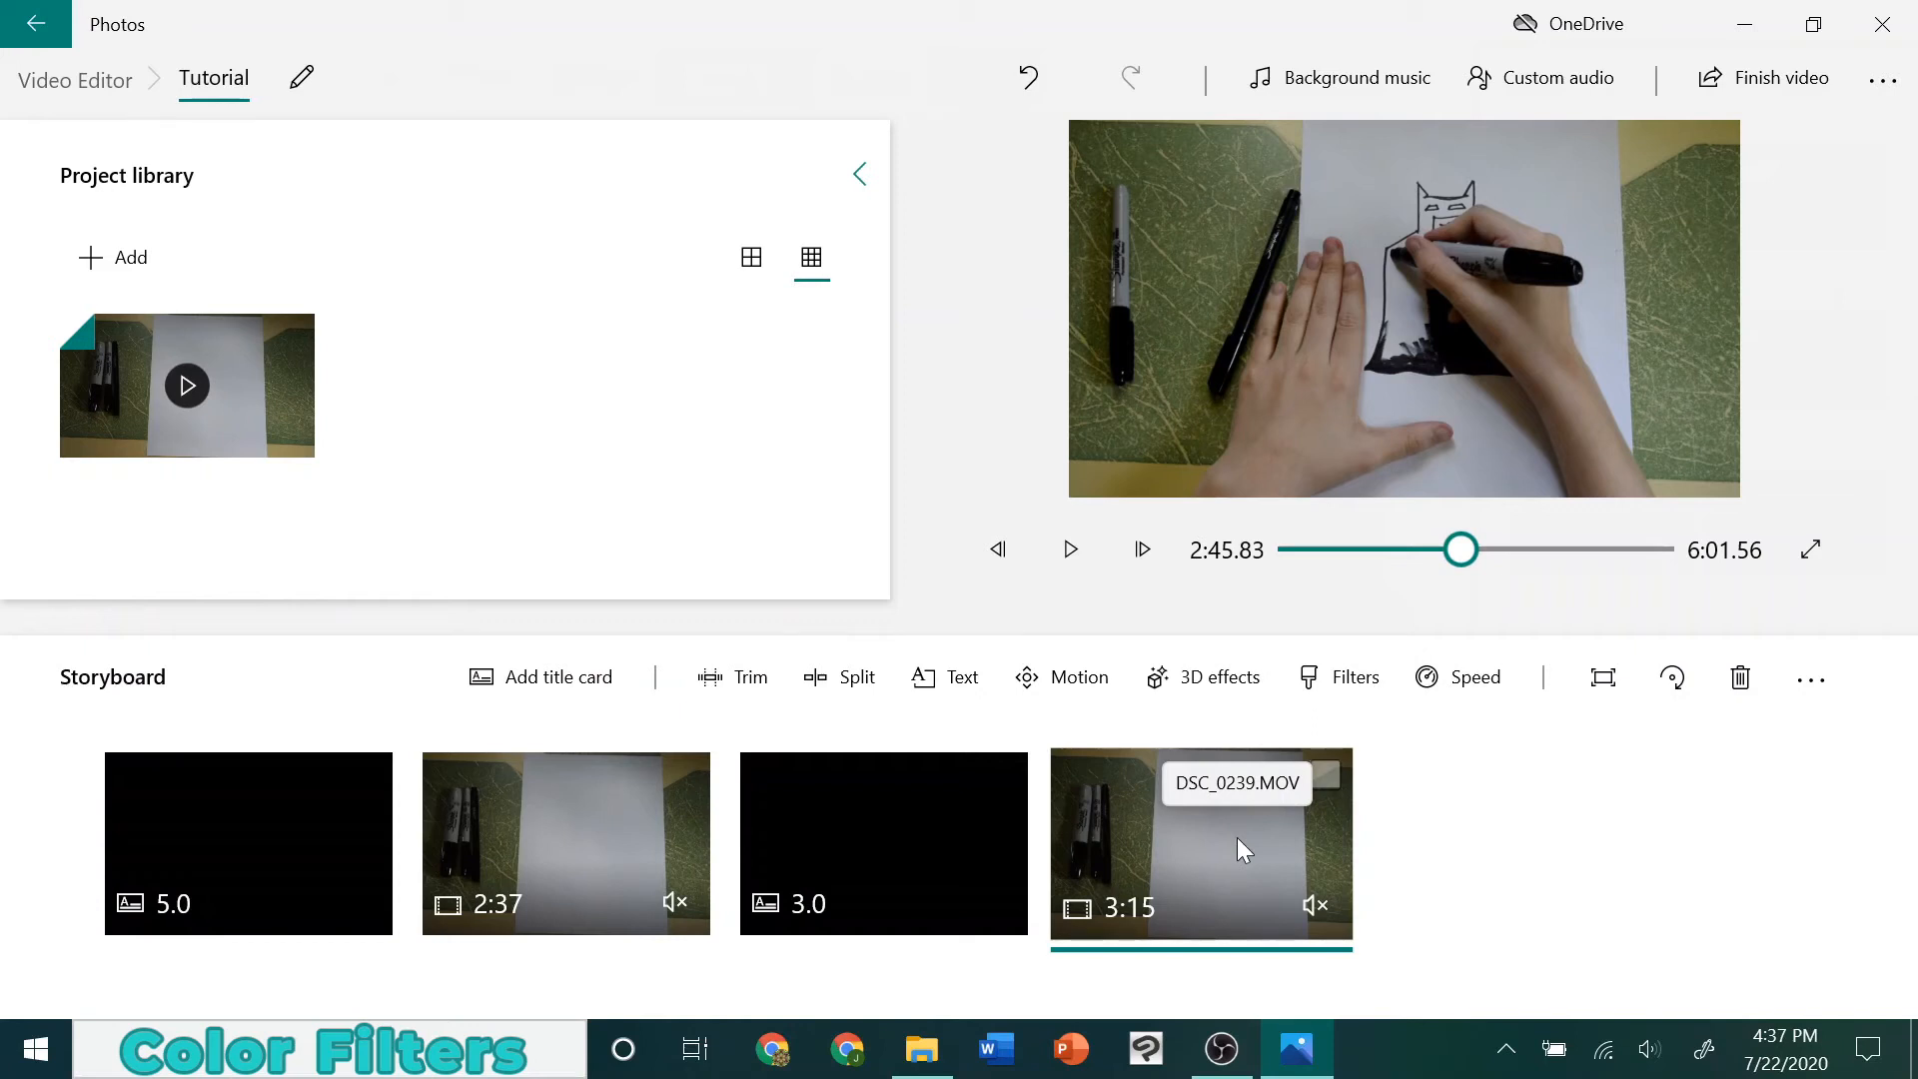
Apply the Classic filter to the first drawing clip, the 2:37 one, and accept it
{"action": "left_click", "coordinate": [577, 818]}
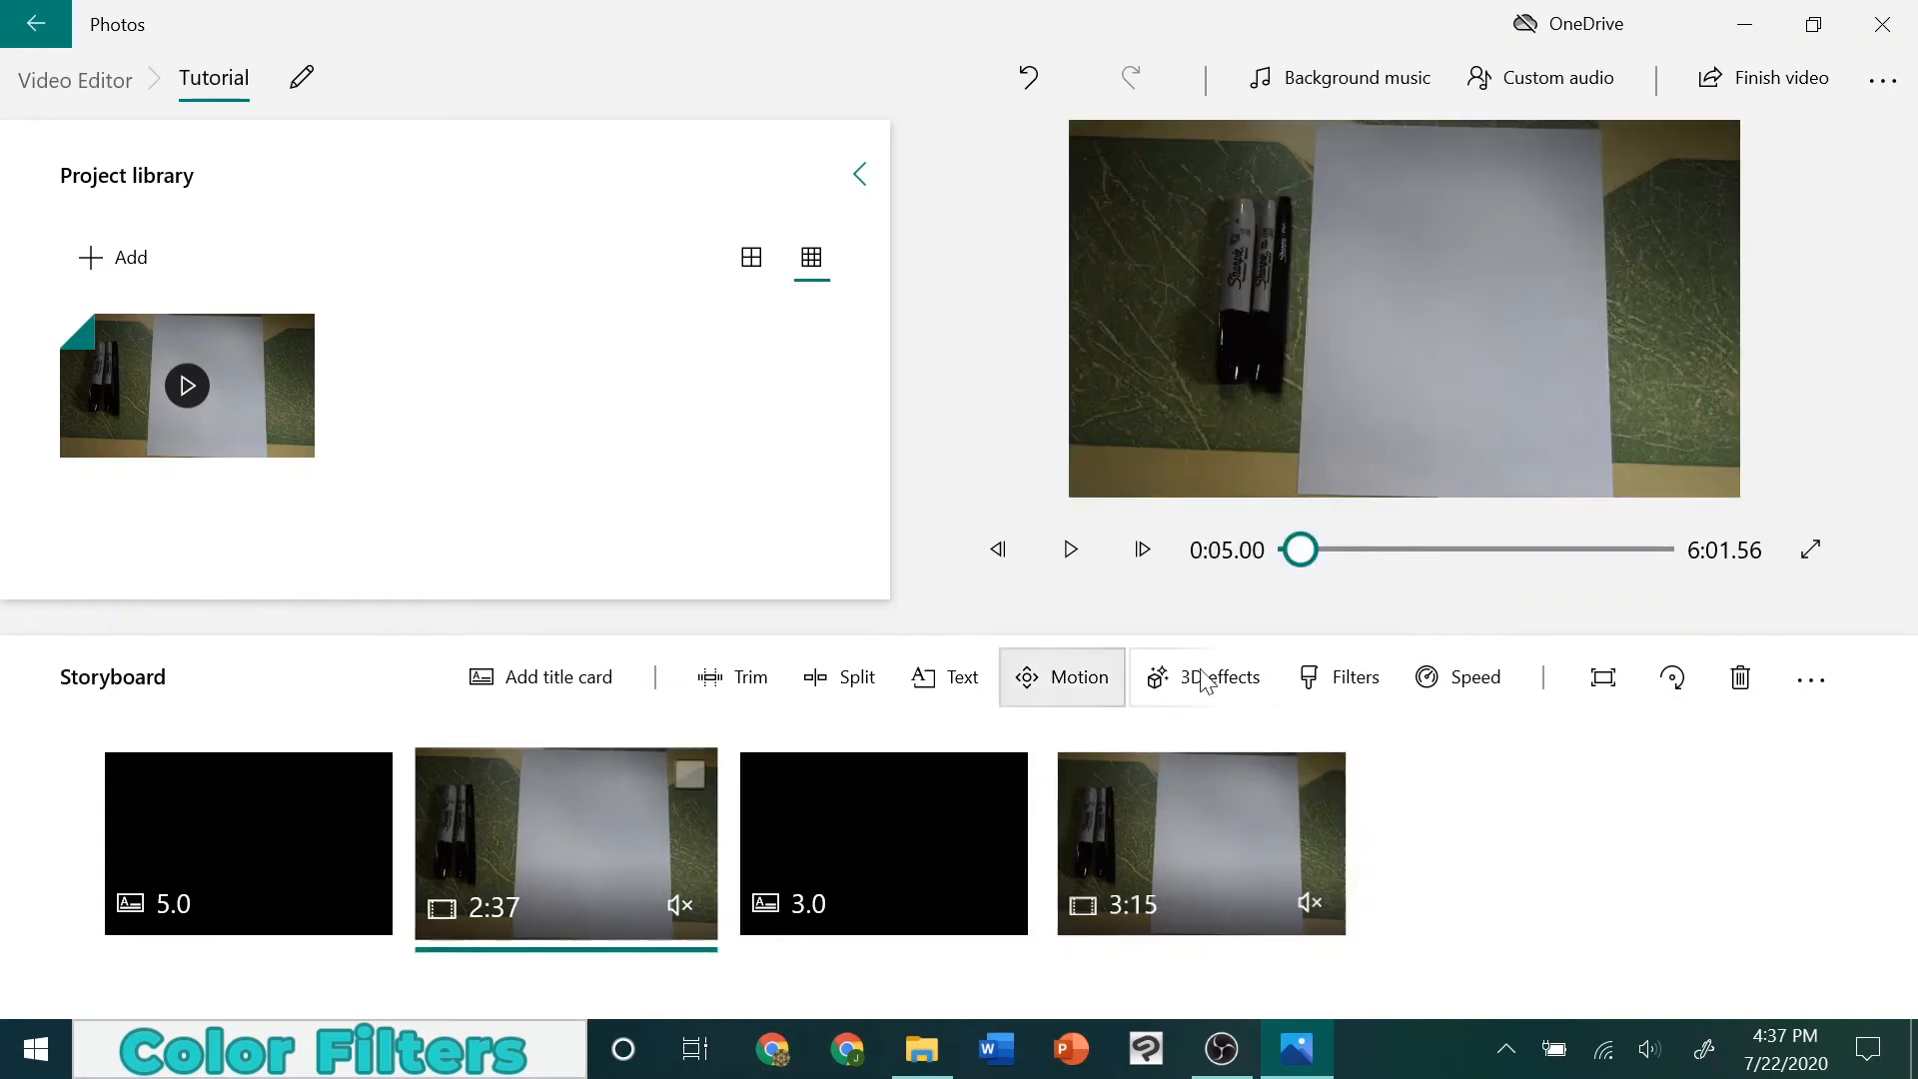
{"action": "left_click", "coordinate": [1356, 677]}
{"action": "left_click", "coordinate": [1843, 166]}
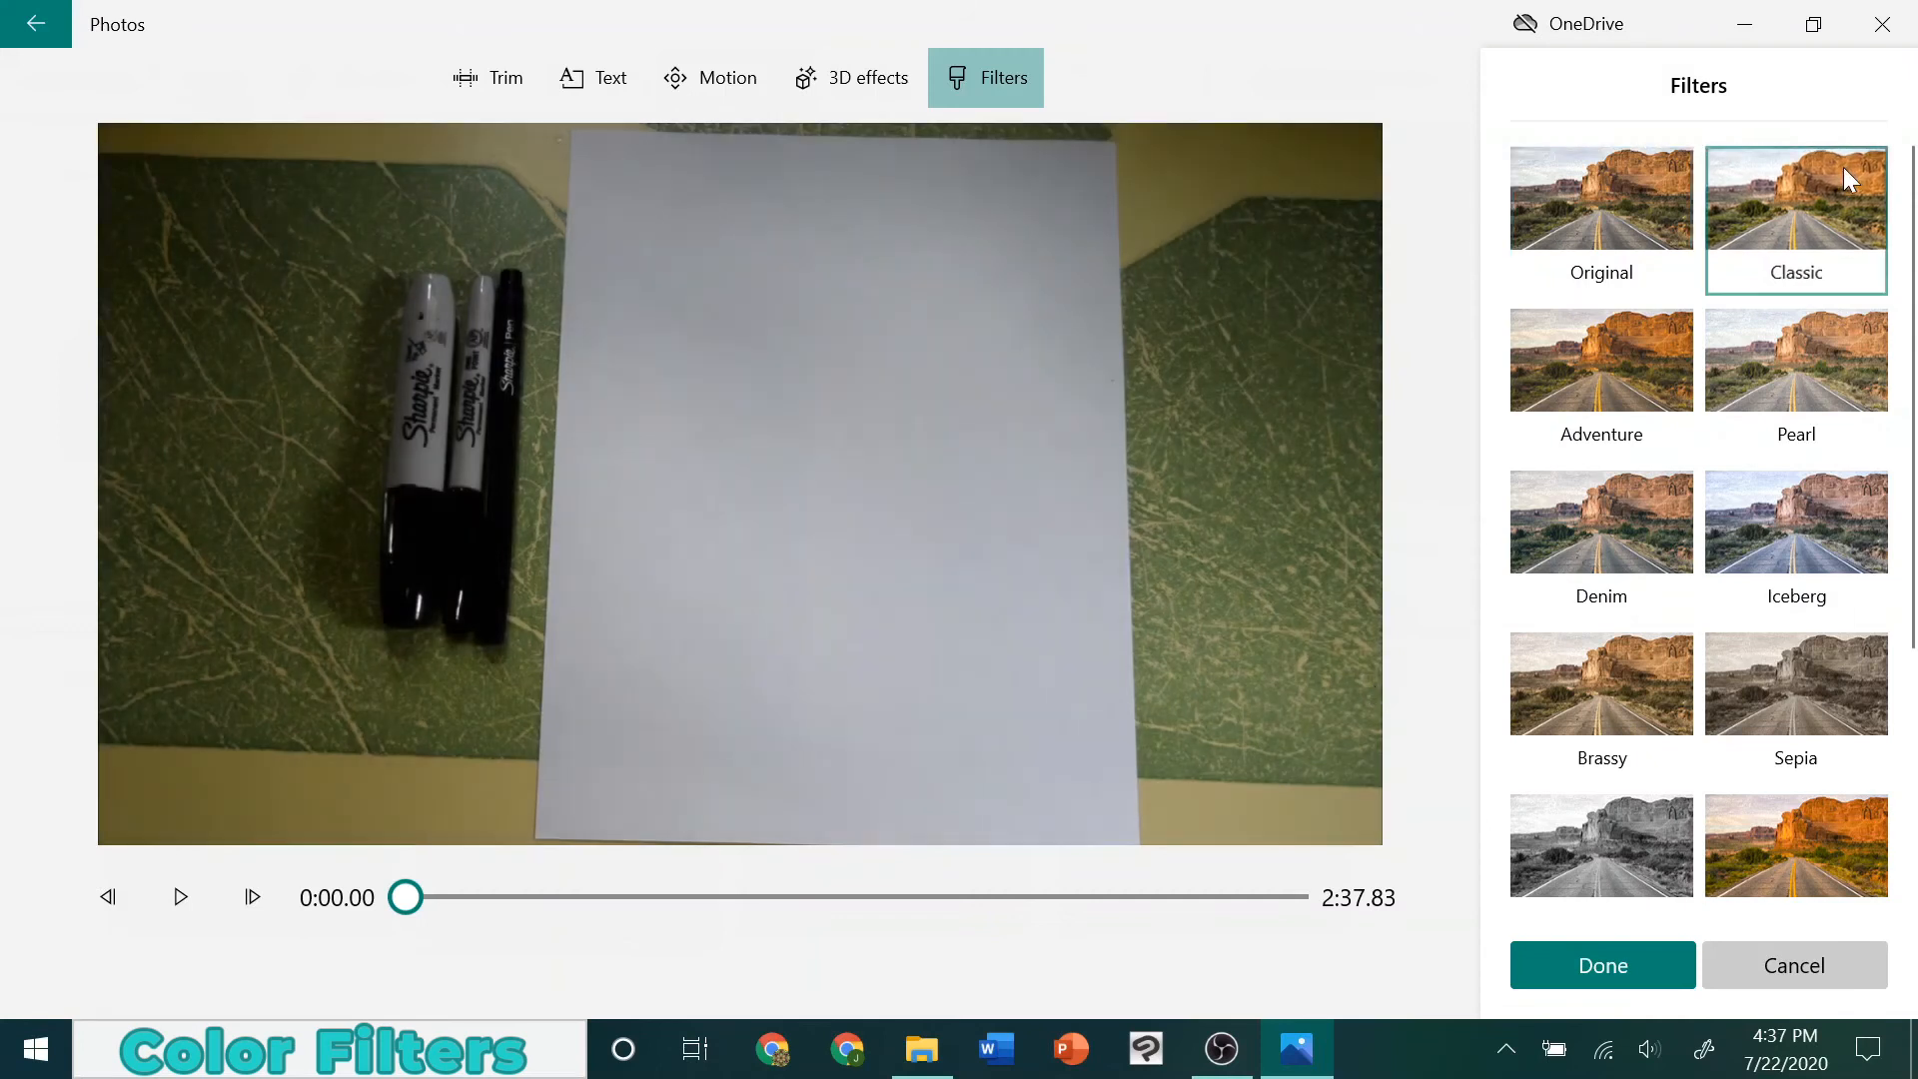
{"action": "left_click", "coordinate": [1599, 968]}
Try the 64x and 0.02x speeds on the second drawing clip, then set its speed to 1.5x
{"action": "left_click", "coordinate": [1184, 861]}
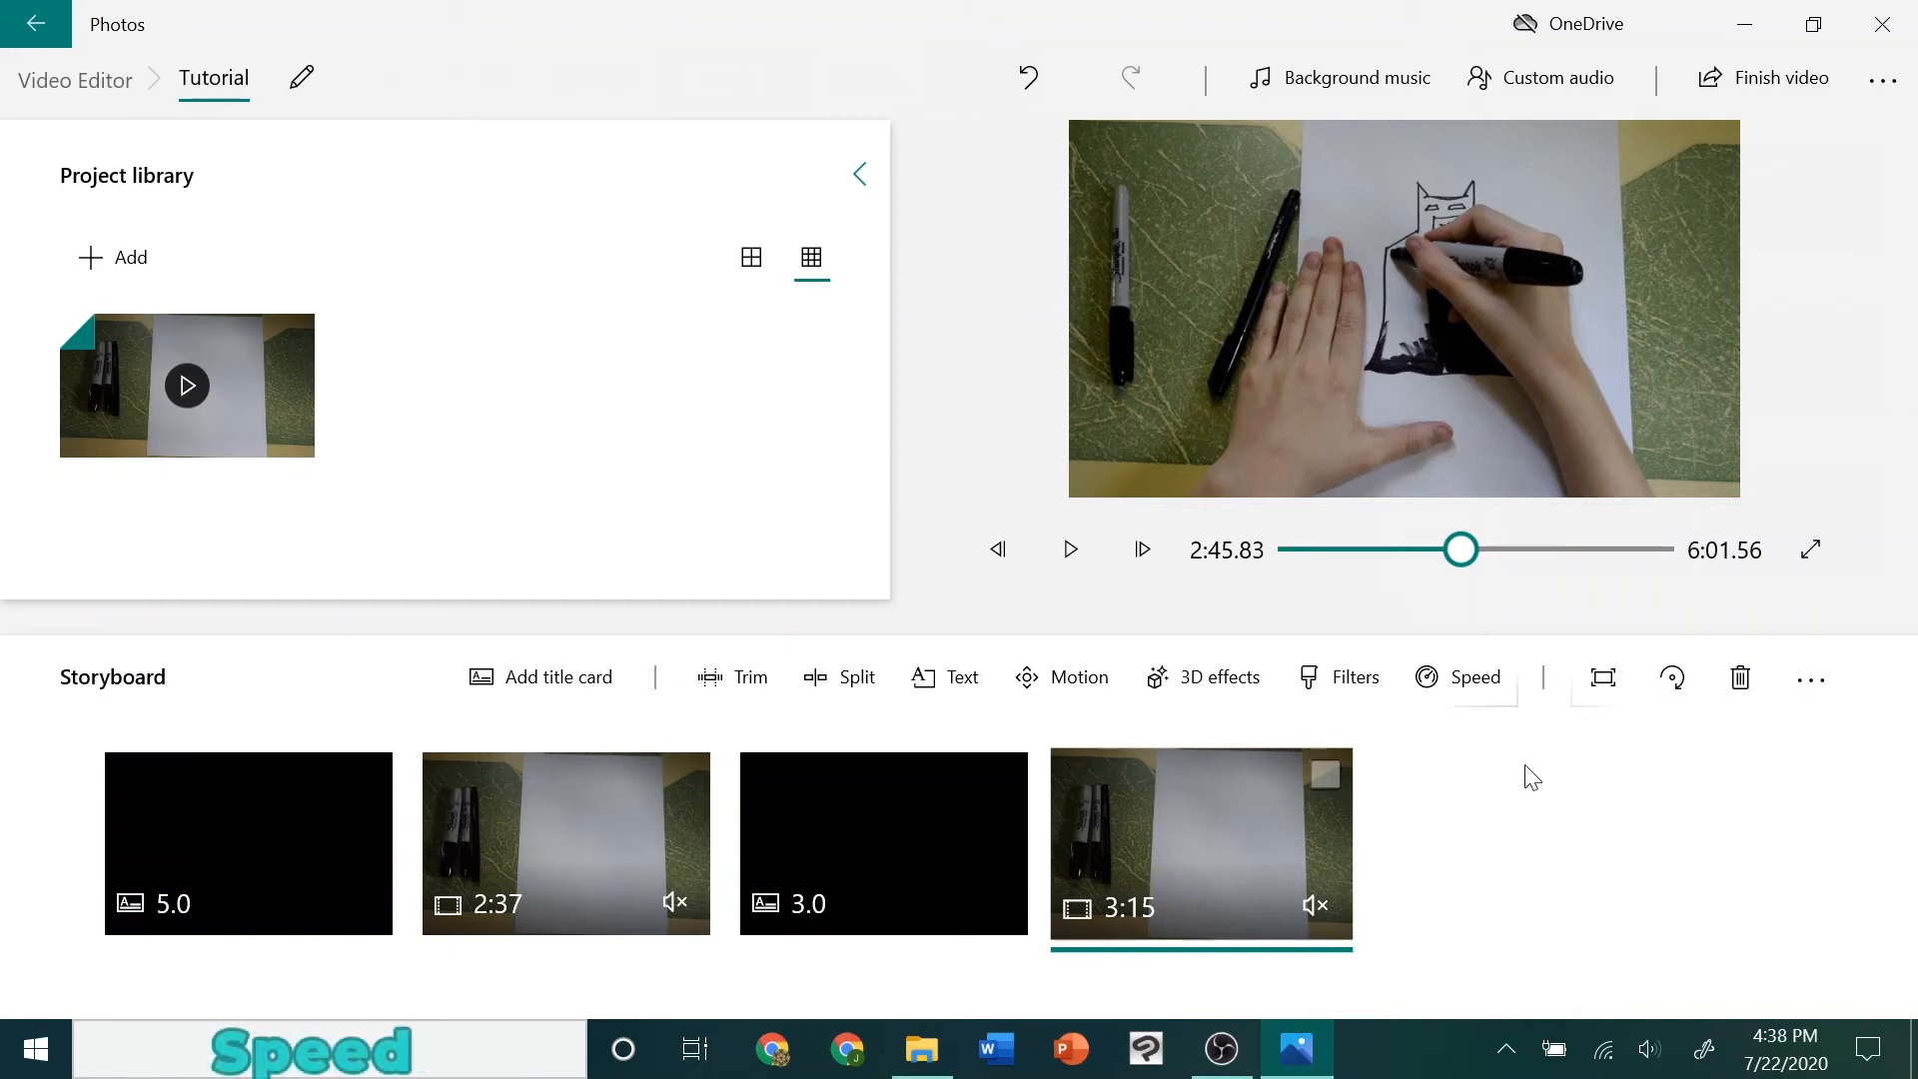
{"action": "left_click", "coordinate": [1476, 680]}
{"action": "left_click_drag", "start_coordinate": [1458, 569], "coordinate": [1782, 625]}
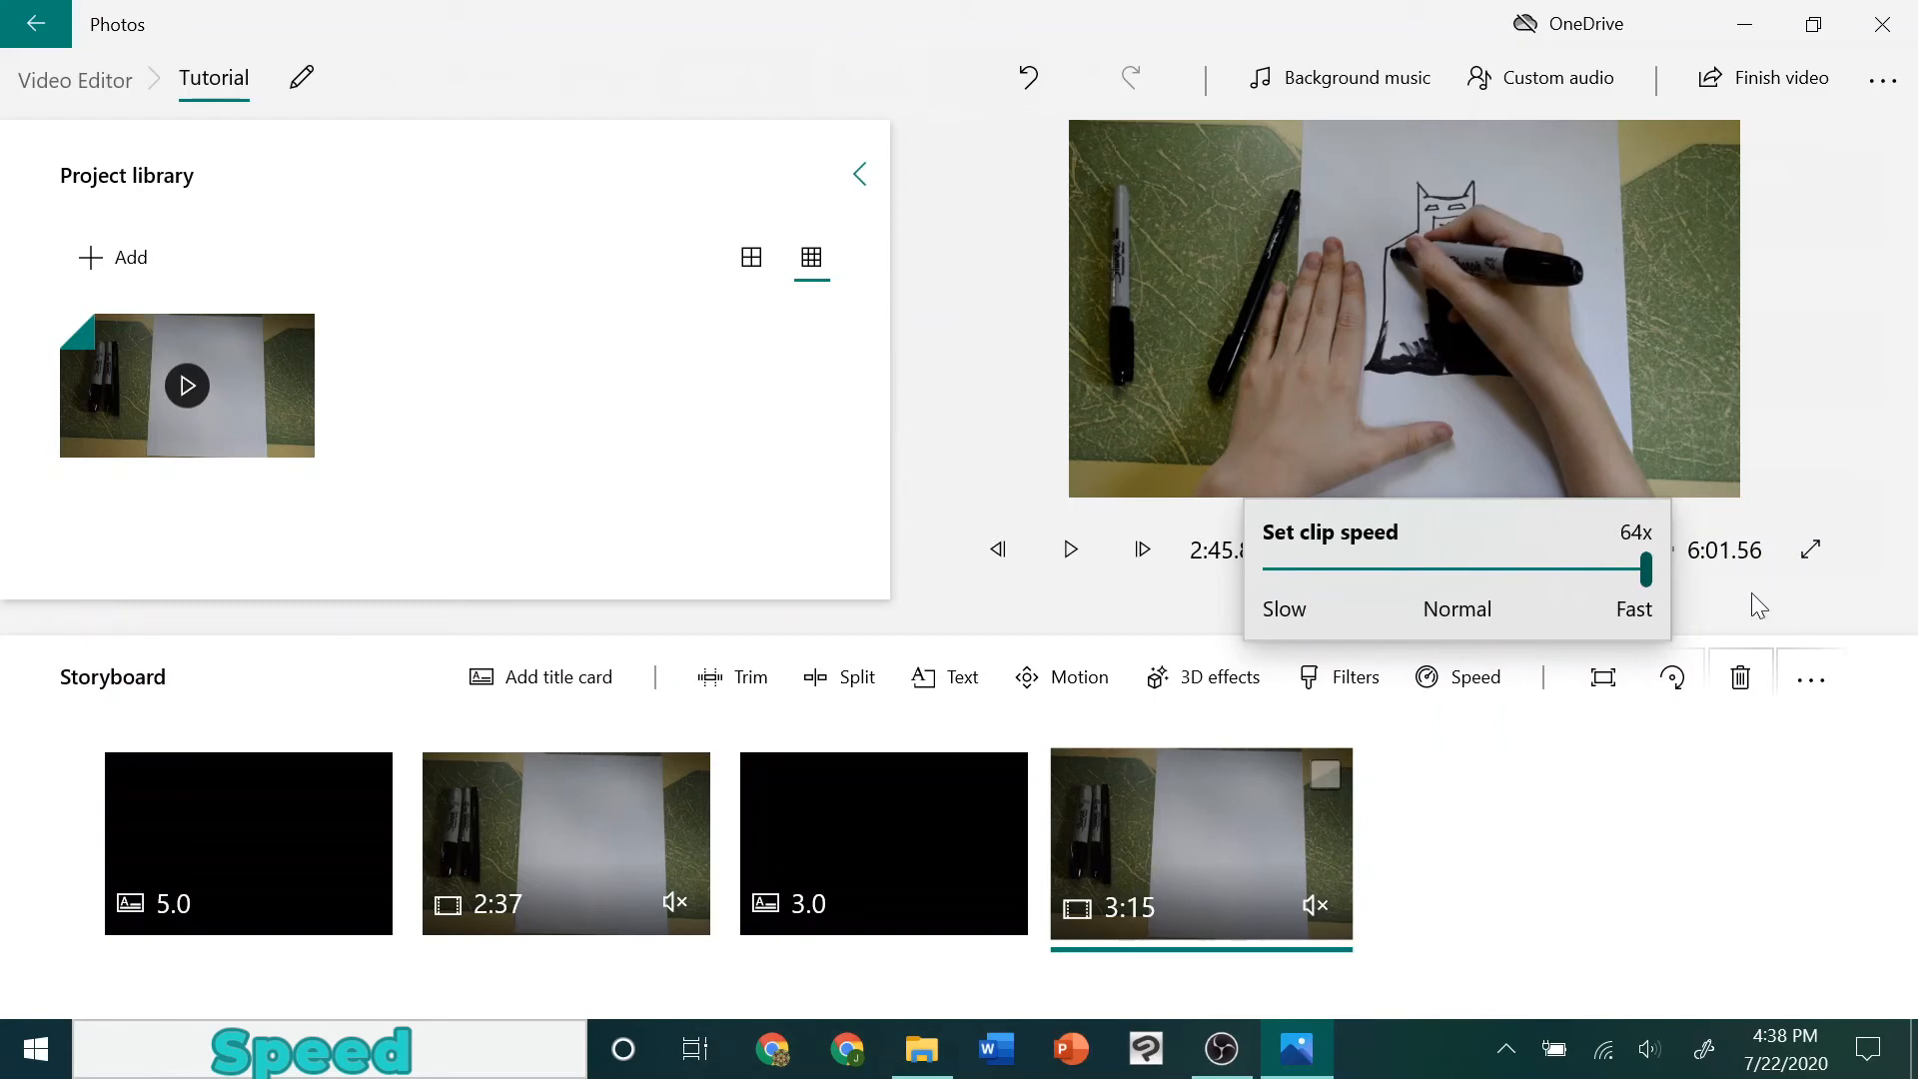
{"action": "left_click_drag", "start_coordinate": [1647, 570], "coordinate": [1258, 556]}
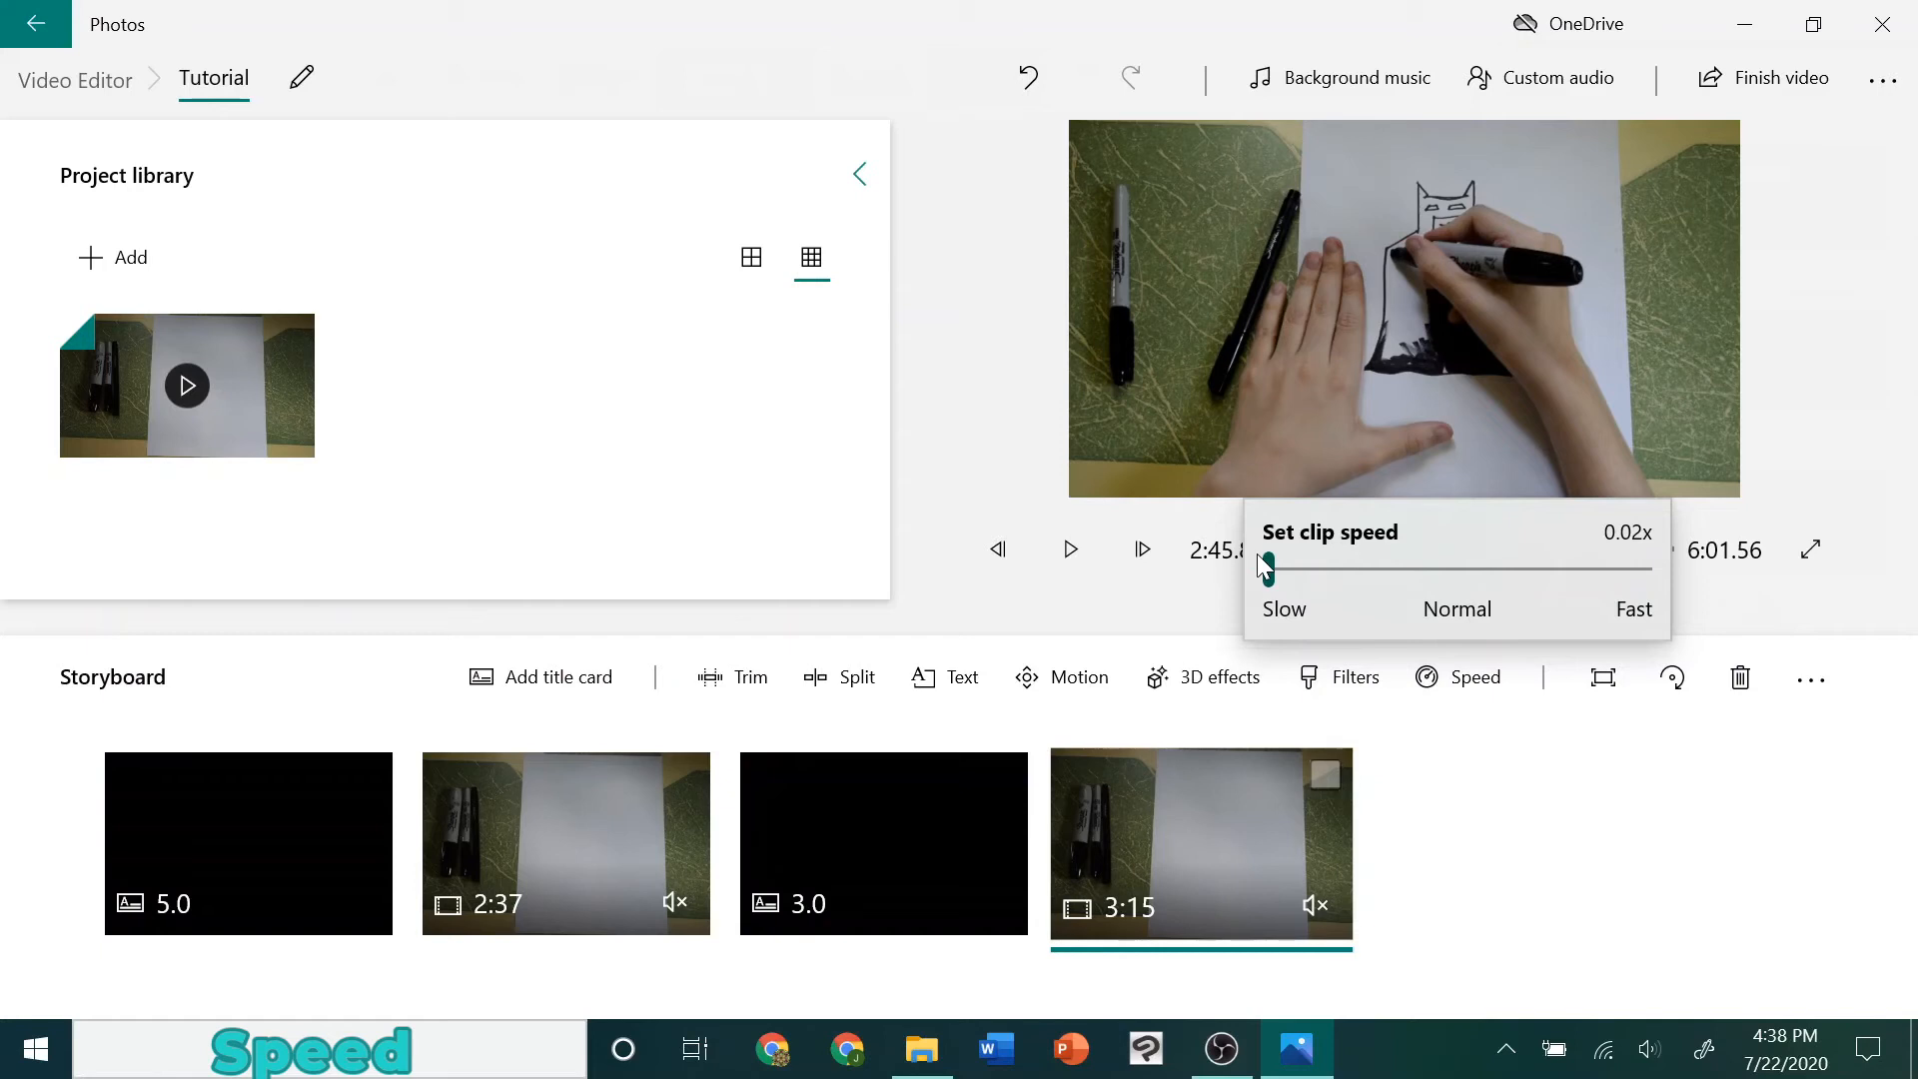
{"action": "left_click_drag", "start_coordinate": [1258, 556], "coordinate": [1494, 567]}
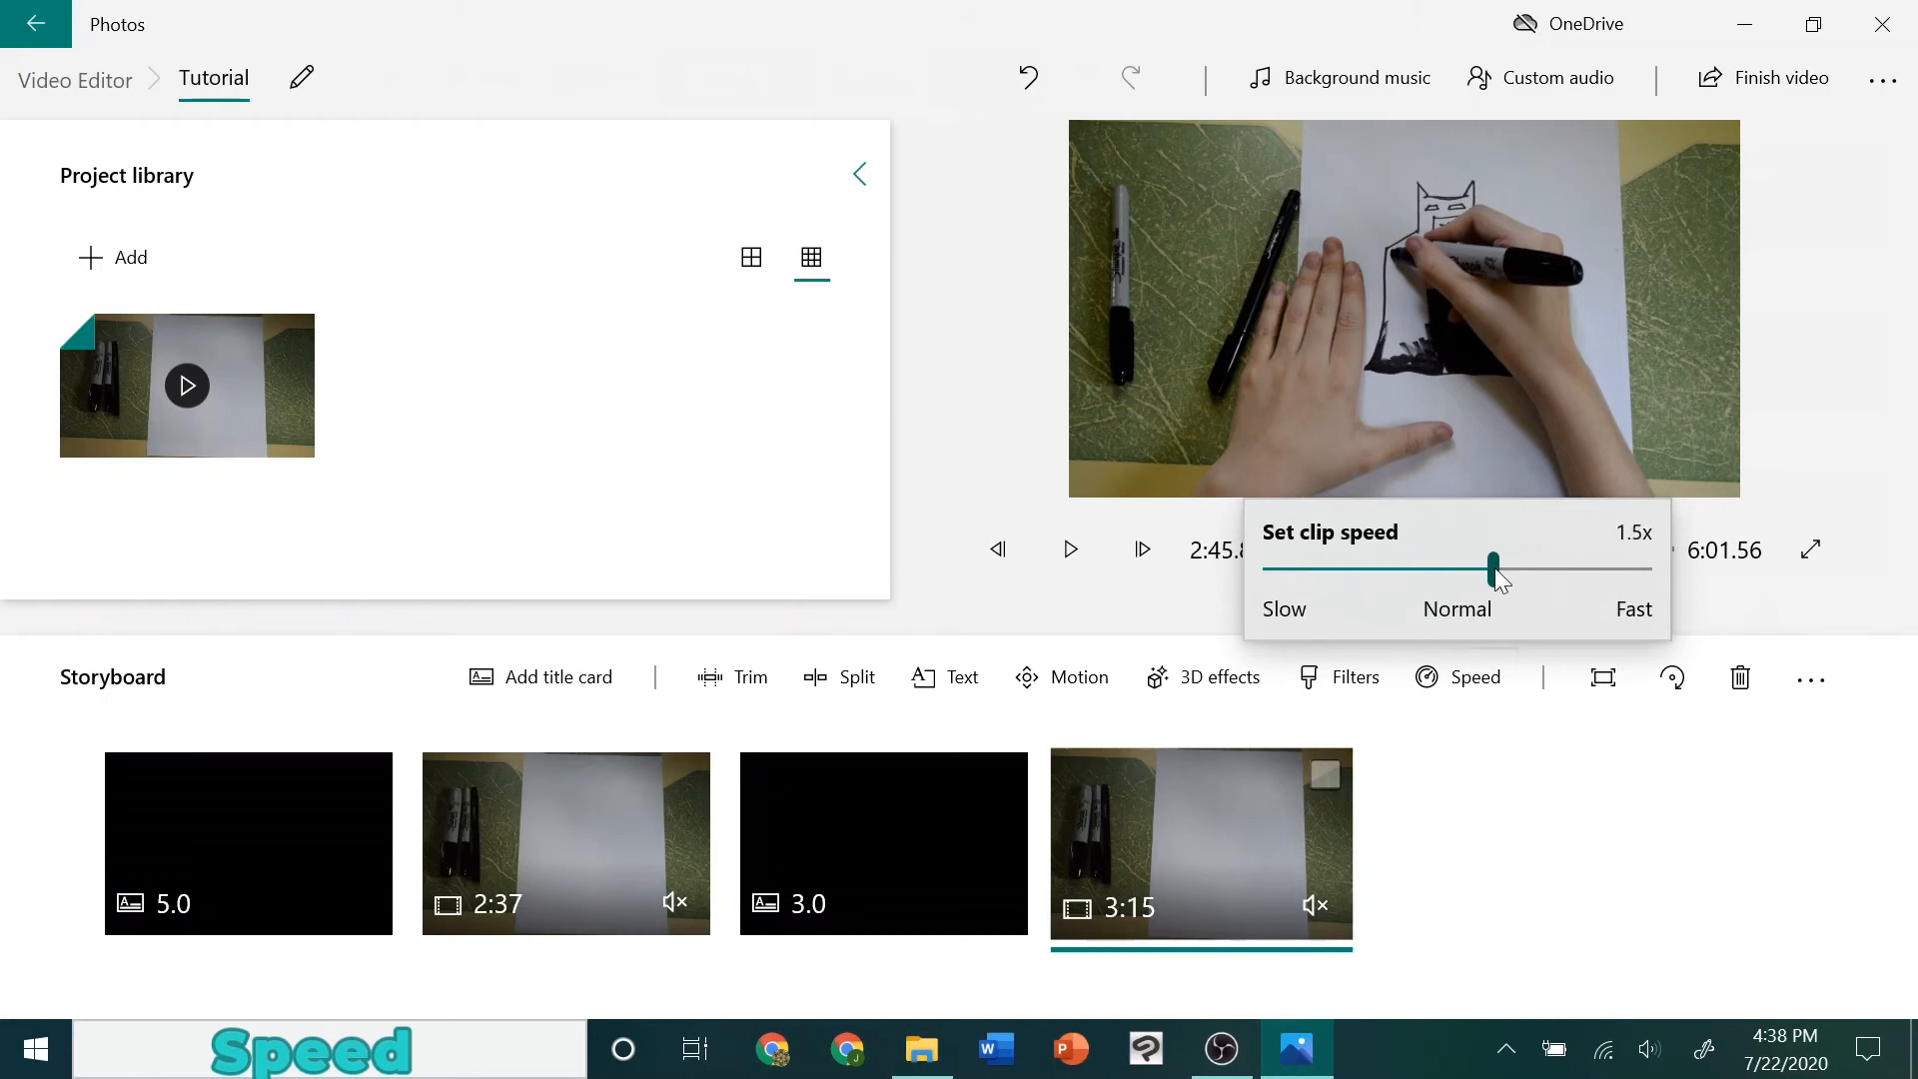
{"action": "left_click", "coordinate": [1575, 845]}
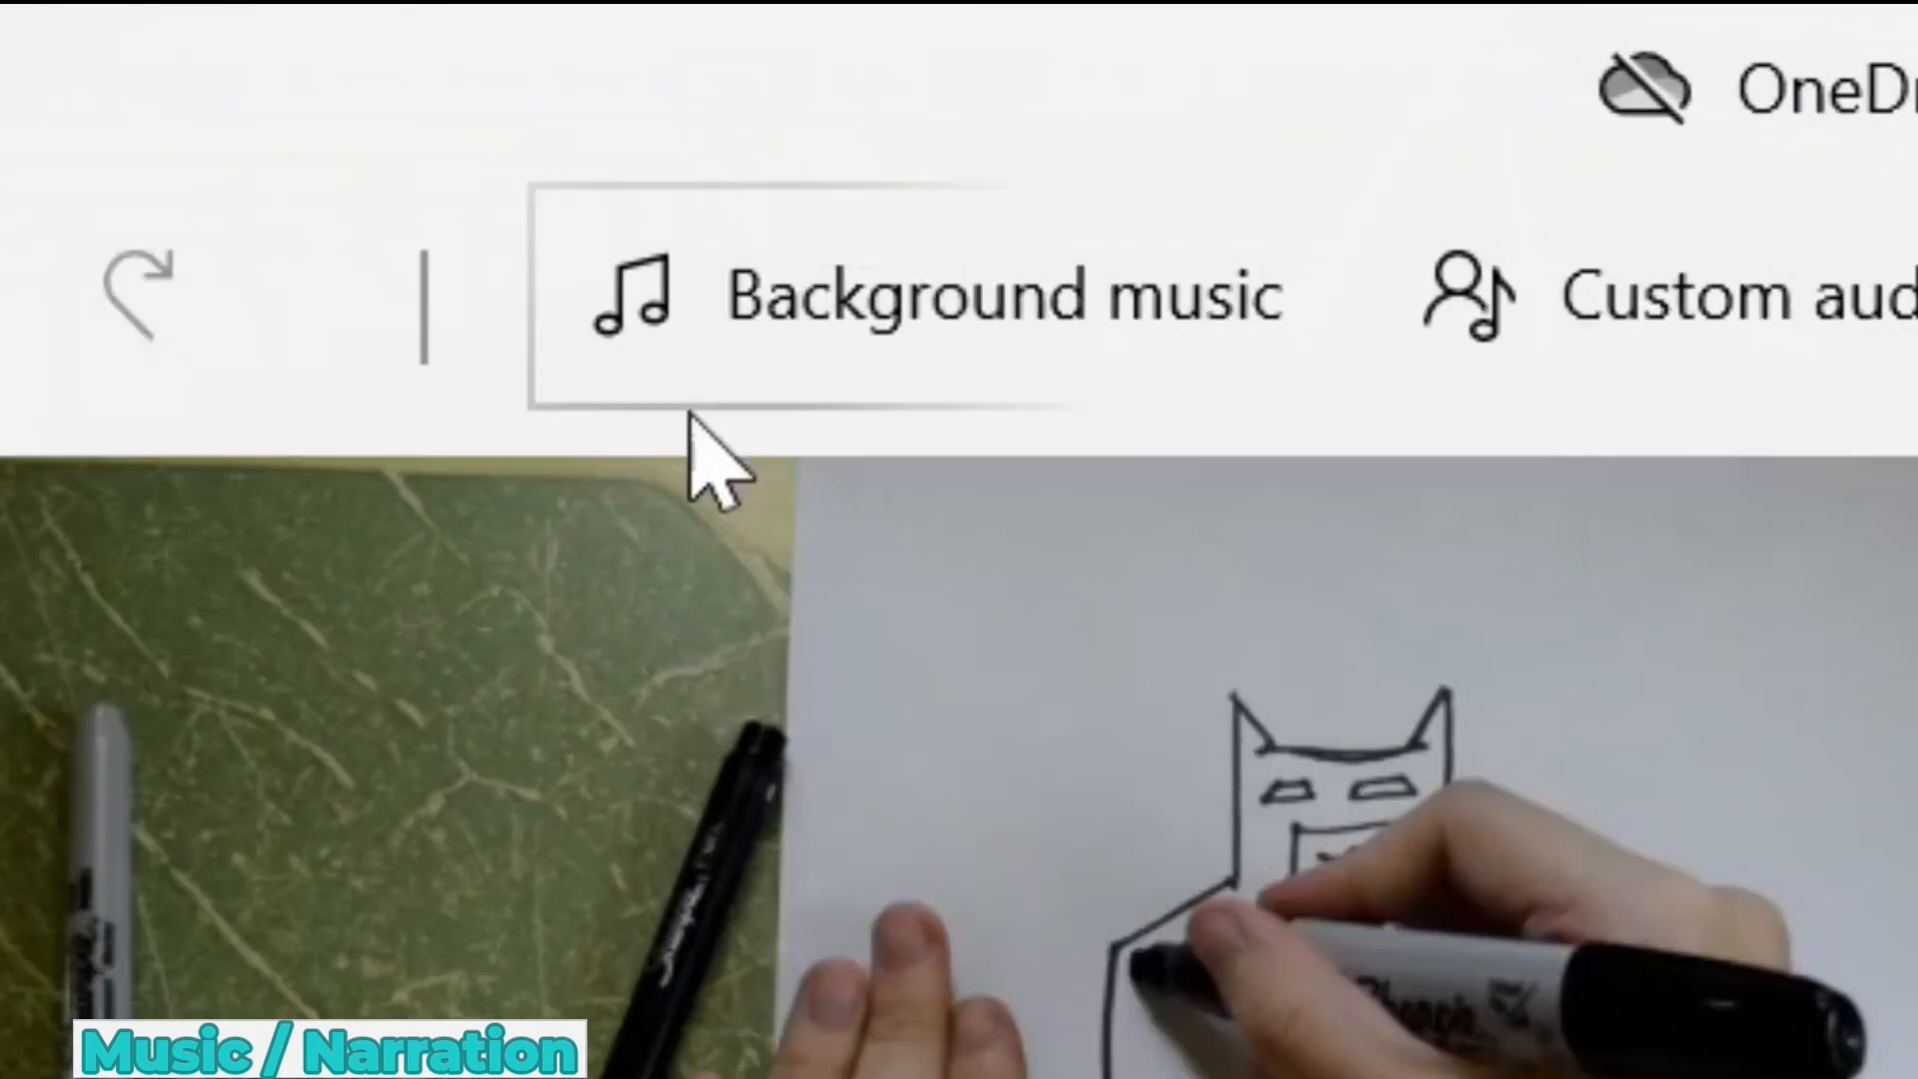
Choose Taking Flight as the background music, lower the music volume to about 70%, and accept
{"action": "left_click", "coordinate": [899, 369]}
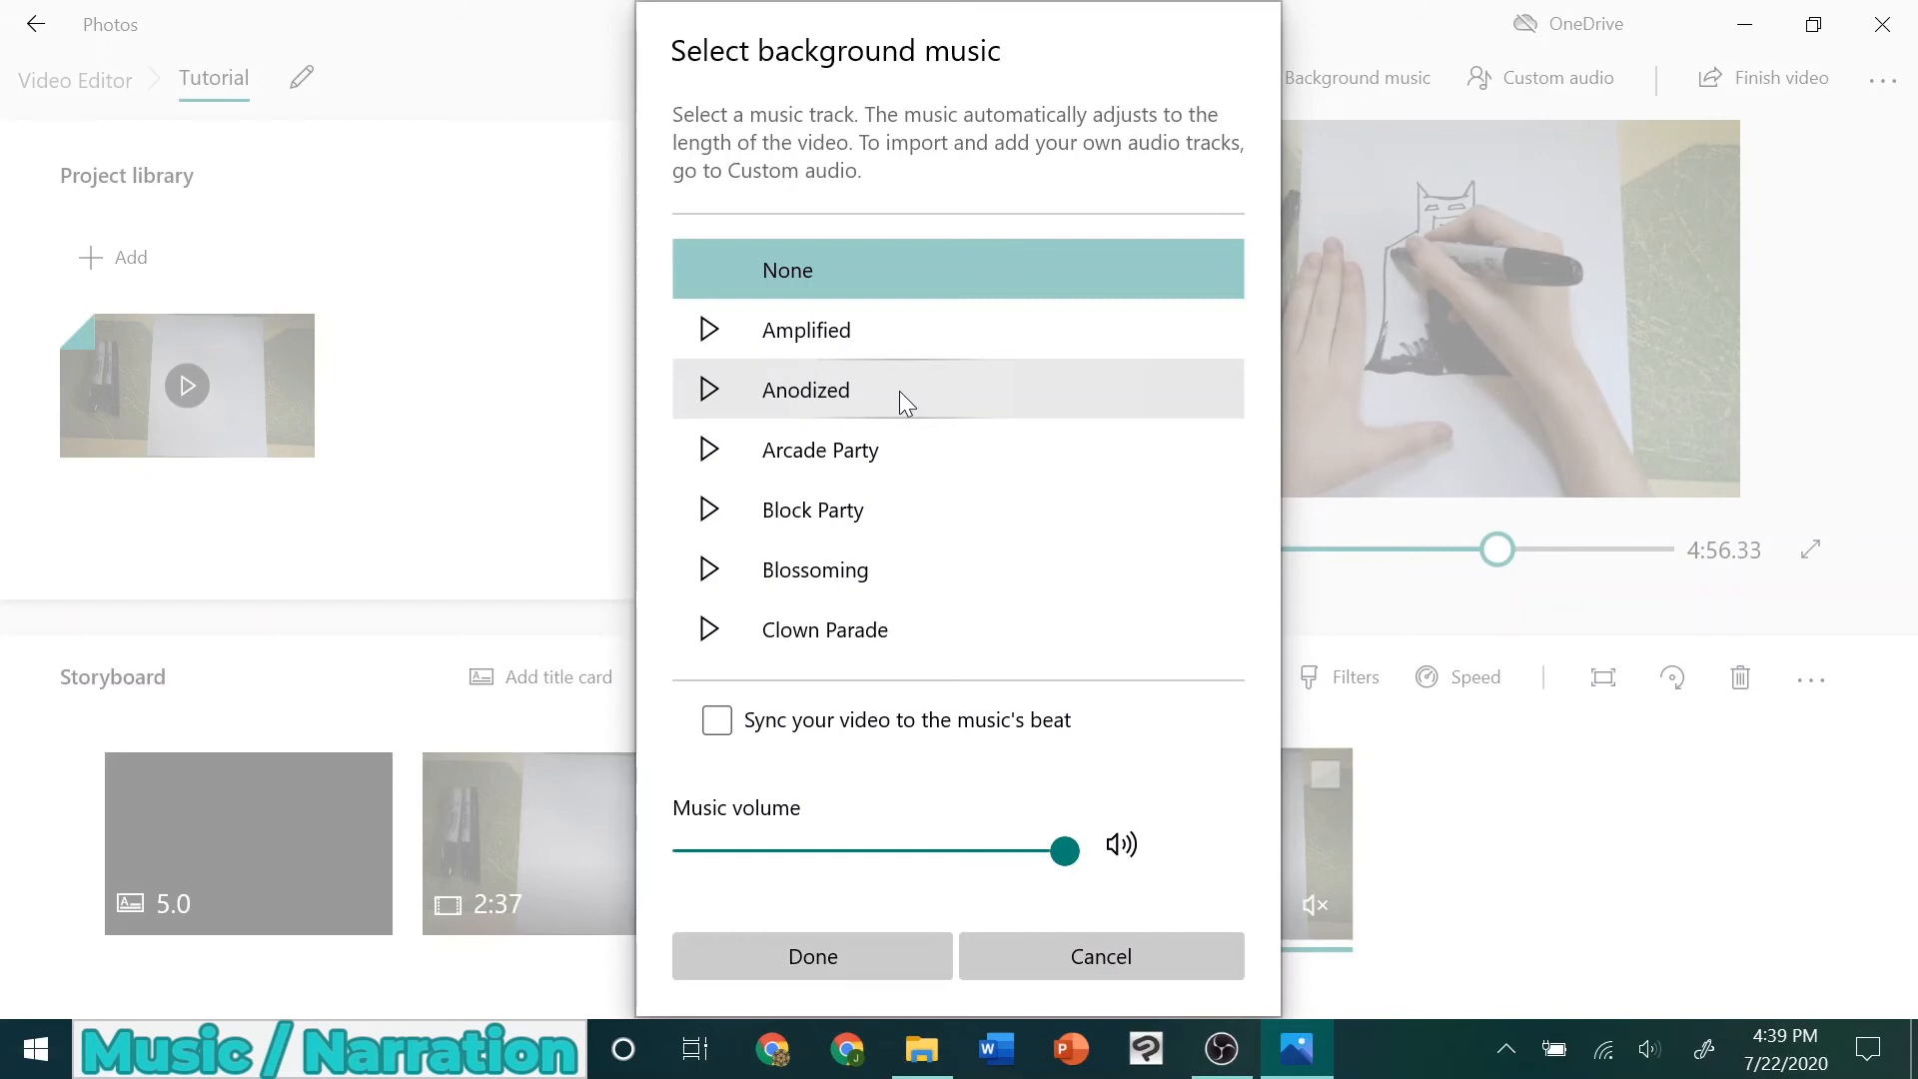
{"action": "left_click", "coordinate": [833, 388]}
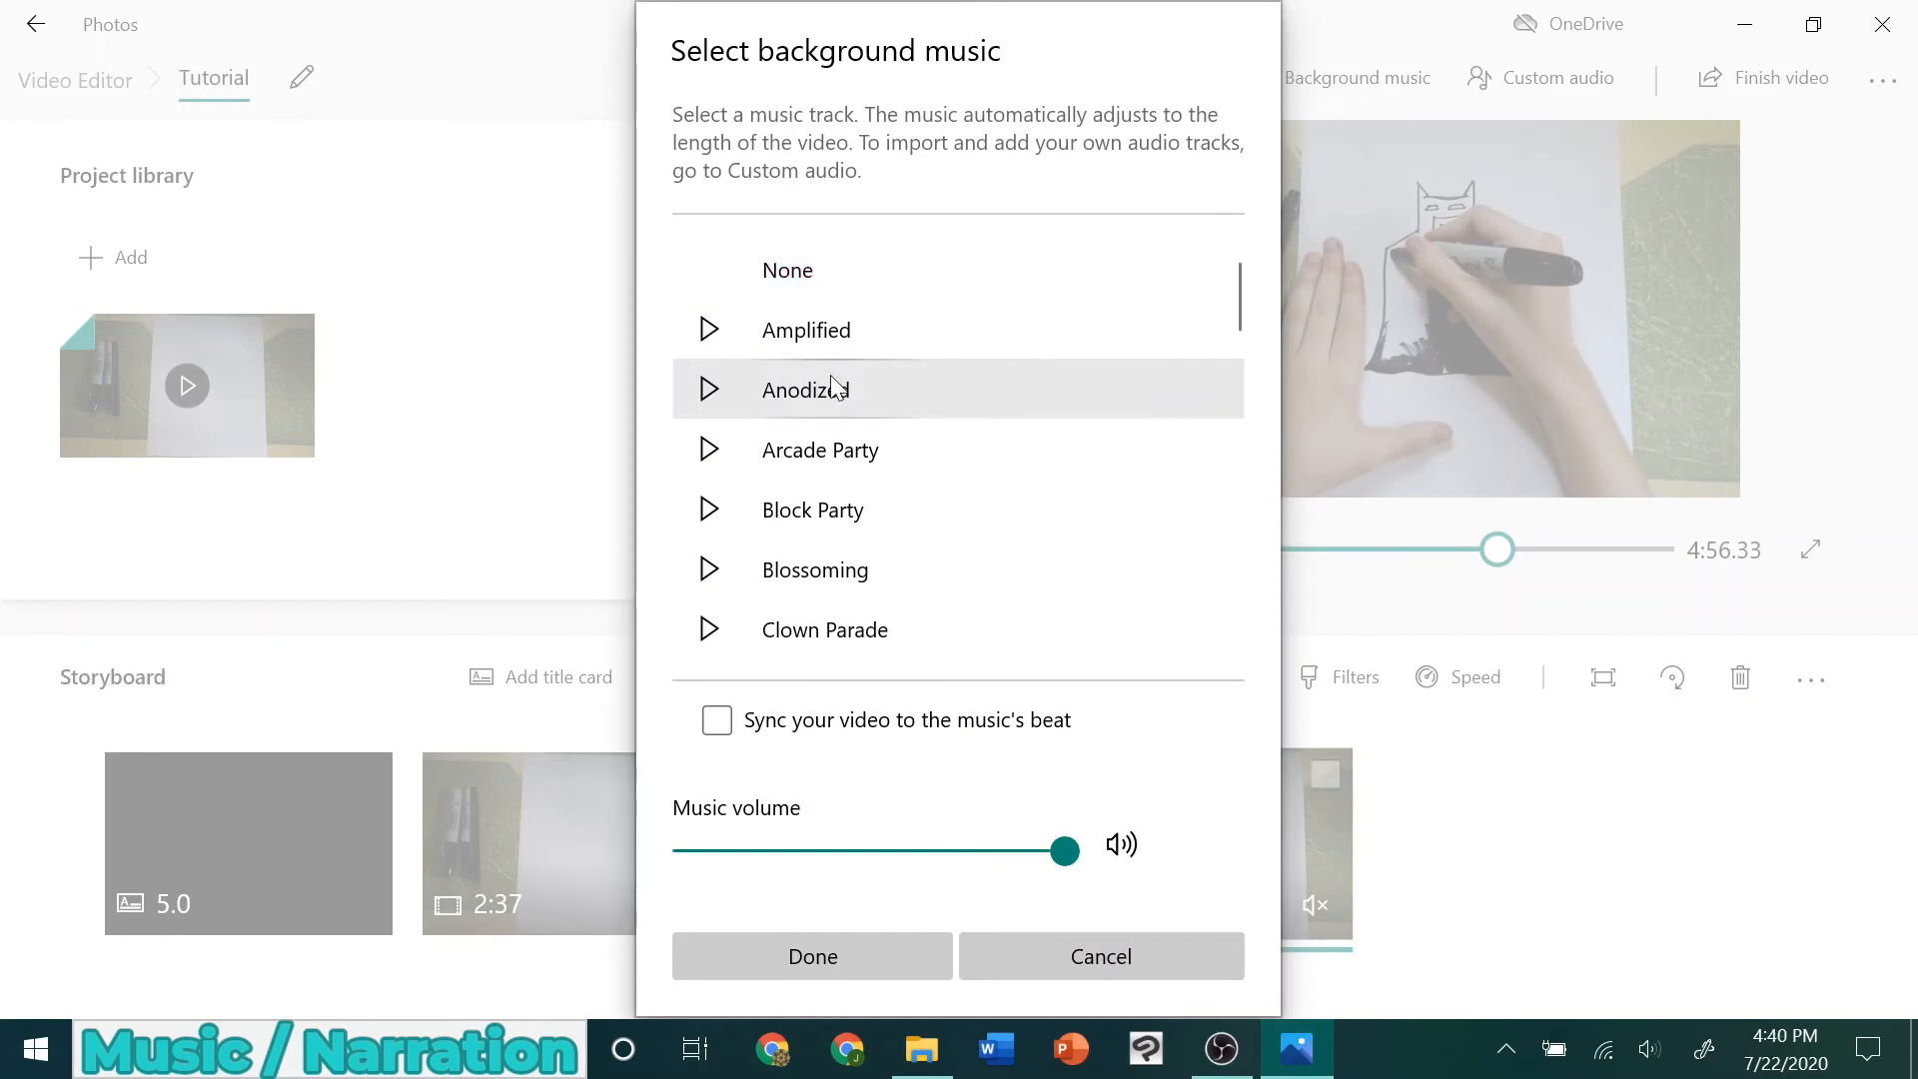
{"action": "scroll", "coordinate": [833, 388], "scroll_direction": "down", "scroll_amount": 10}
{"action": "left_click", "coordinate": [830, 371]}
{"action": "scroll", "coordinate": [898, 468], "scroll_direction": "down", "scroll_amount": 5}
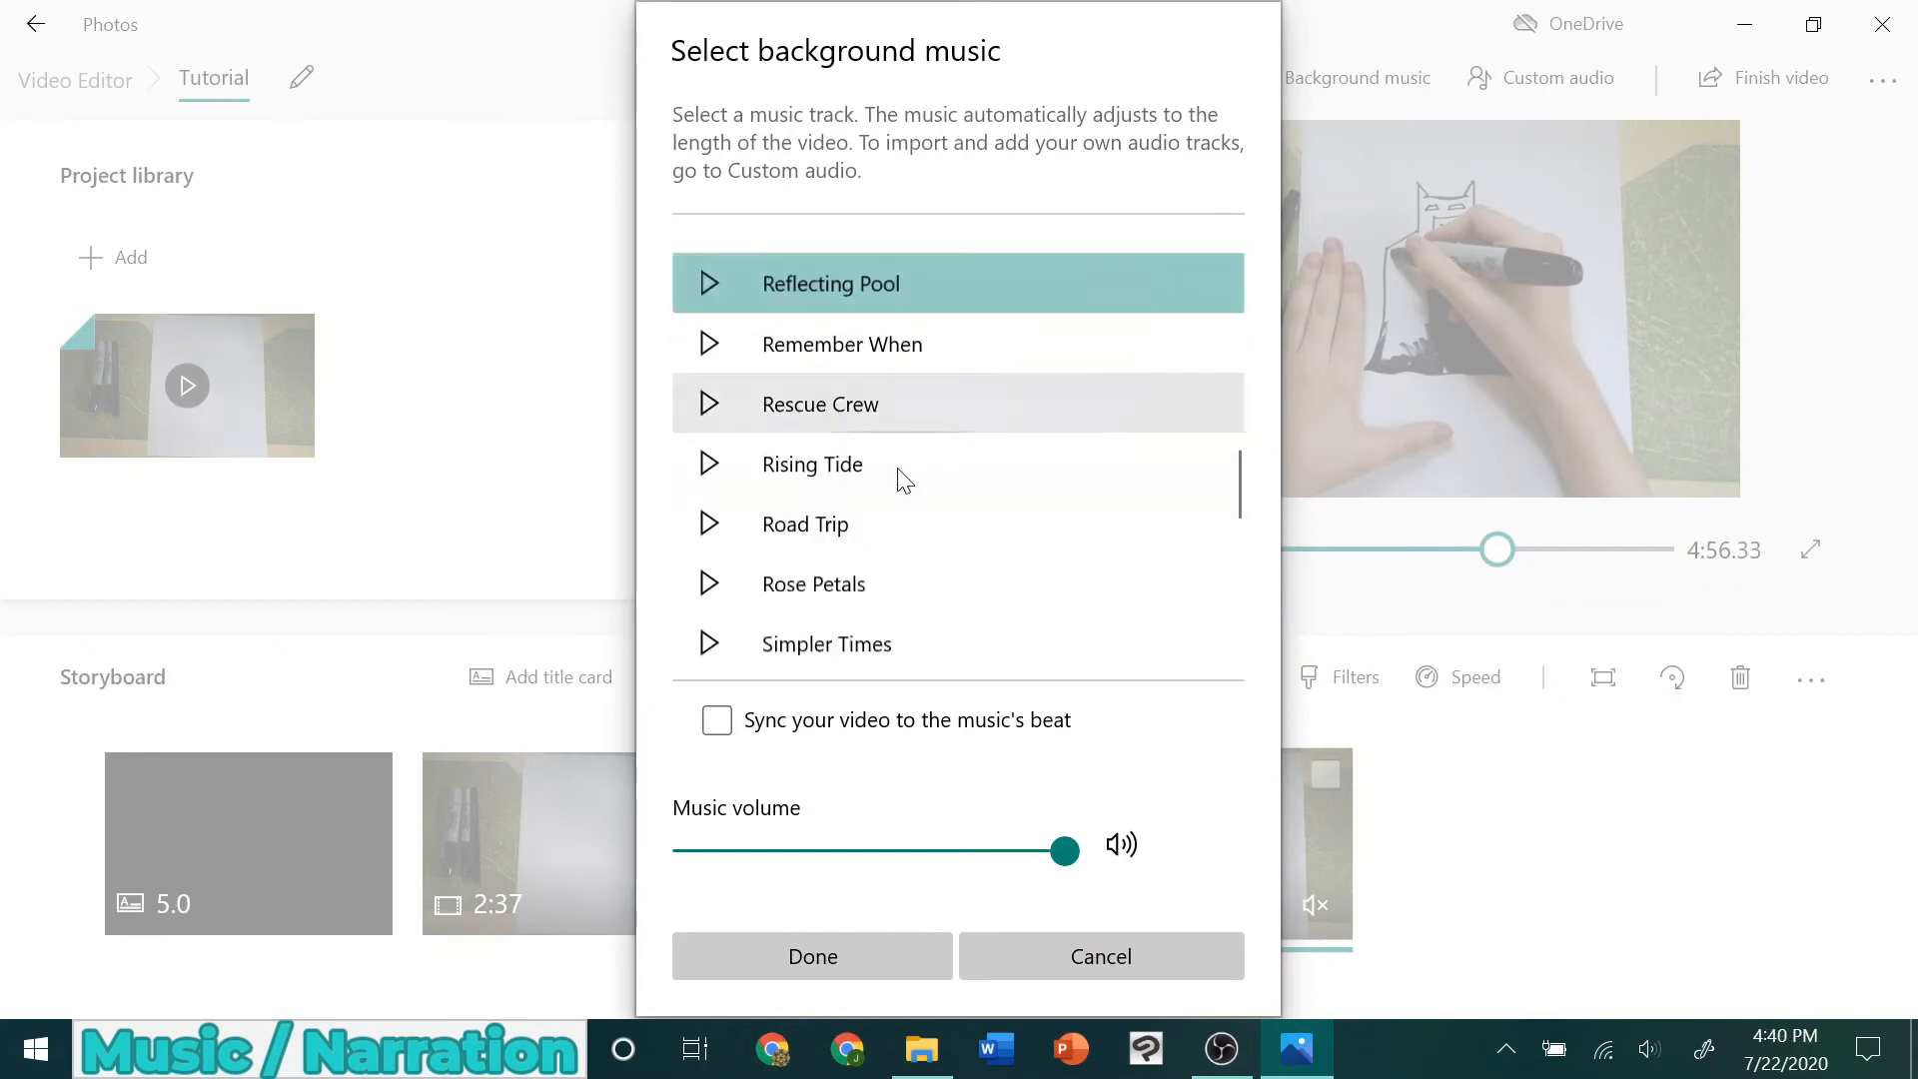
{"action": "left_click", "coordinate": [821, 453]}
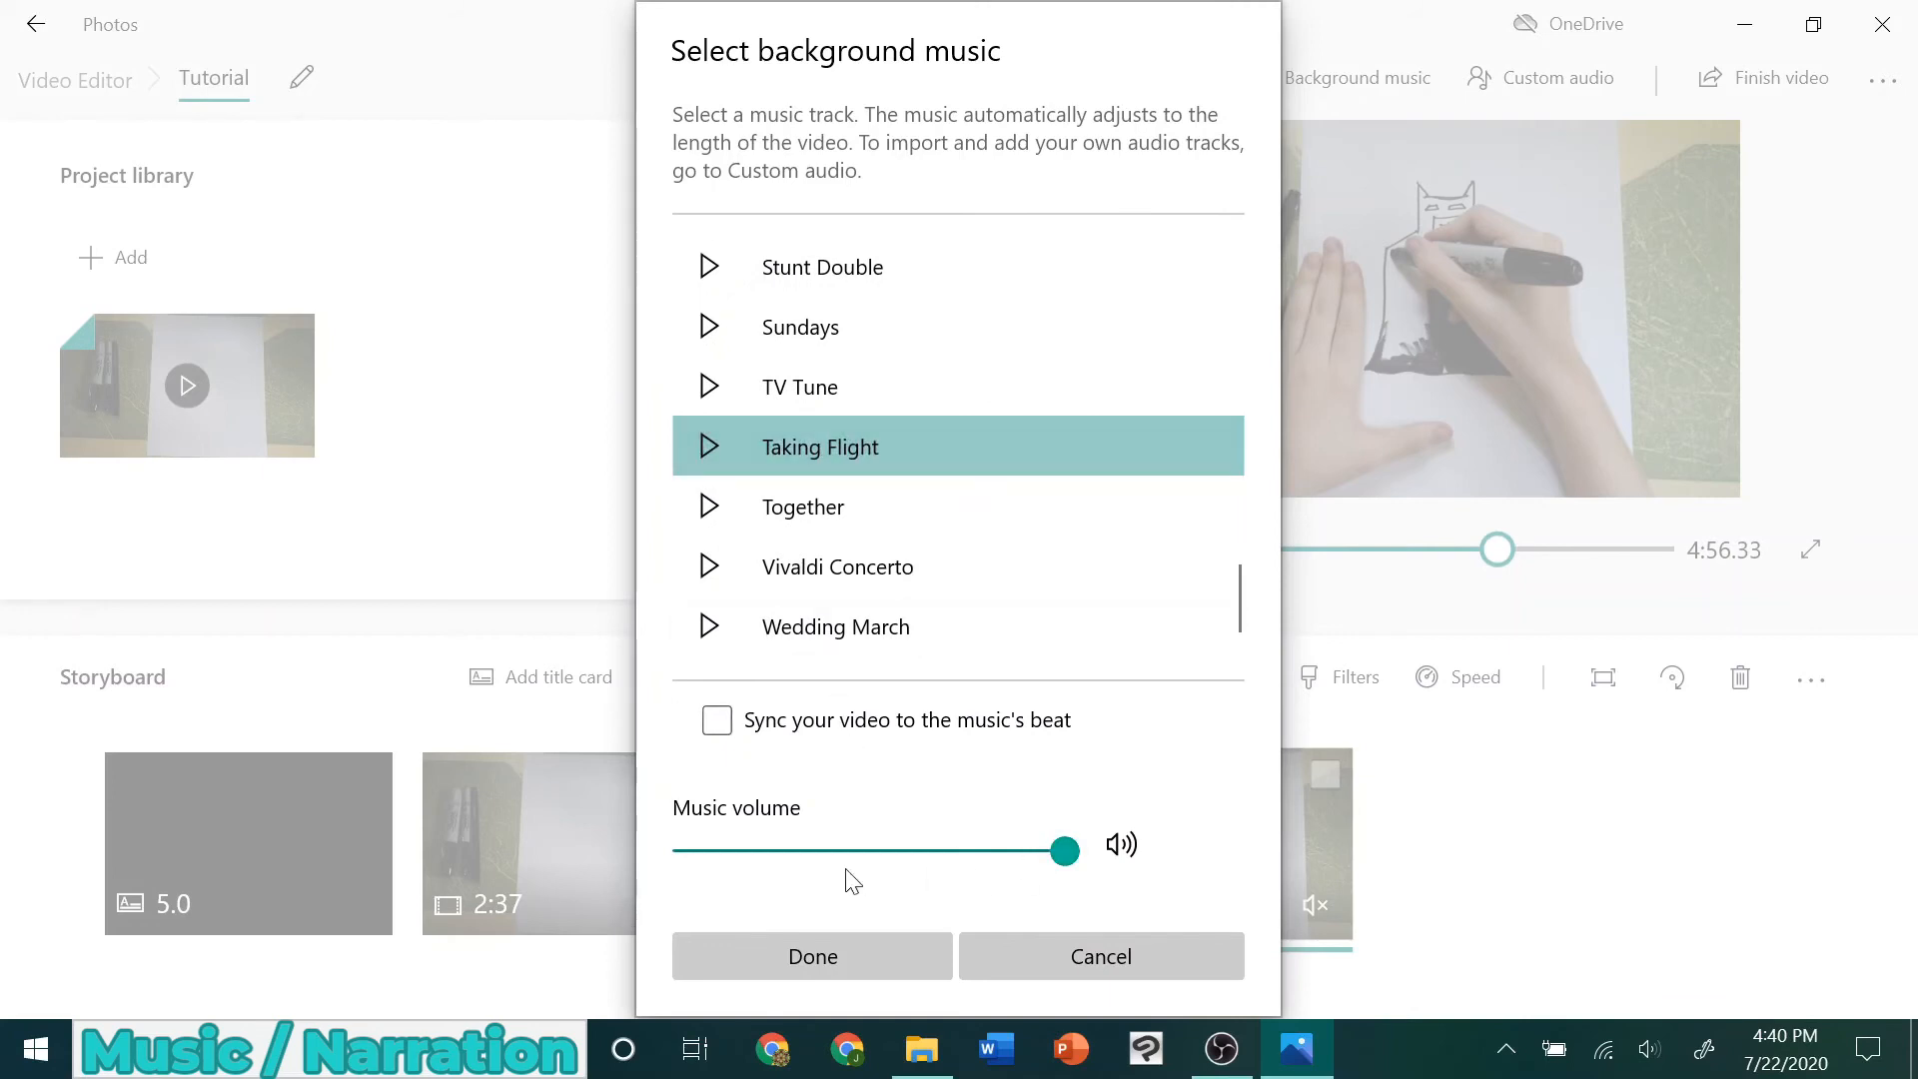
{"action": "left_click", "coordinate": [955, 851]}
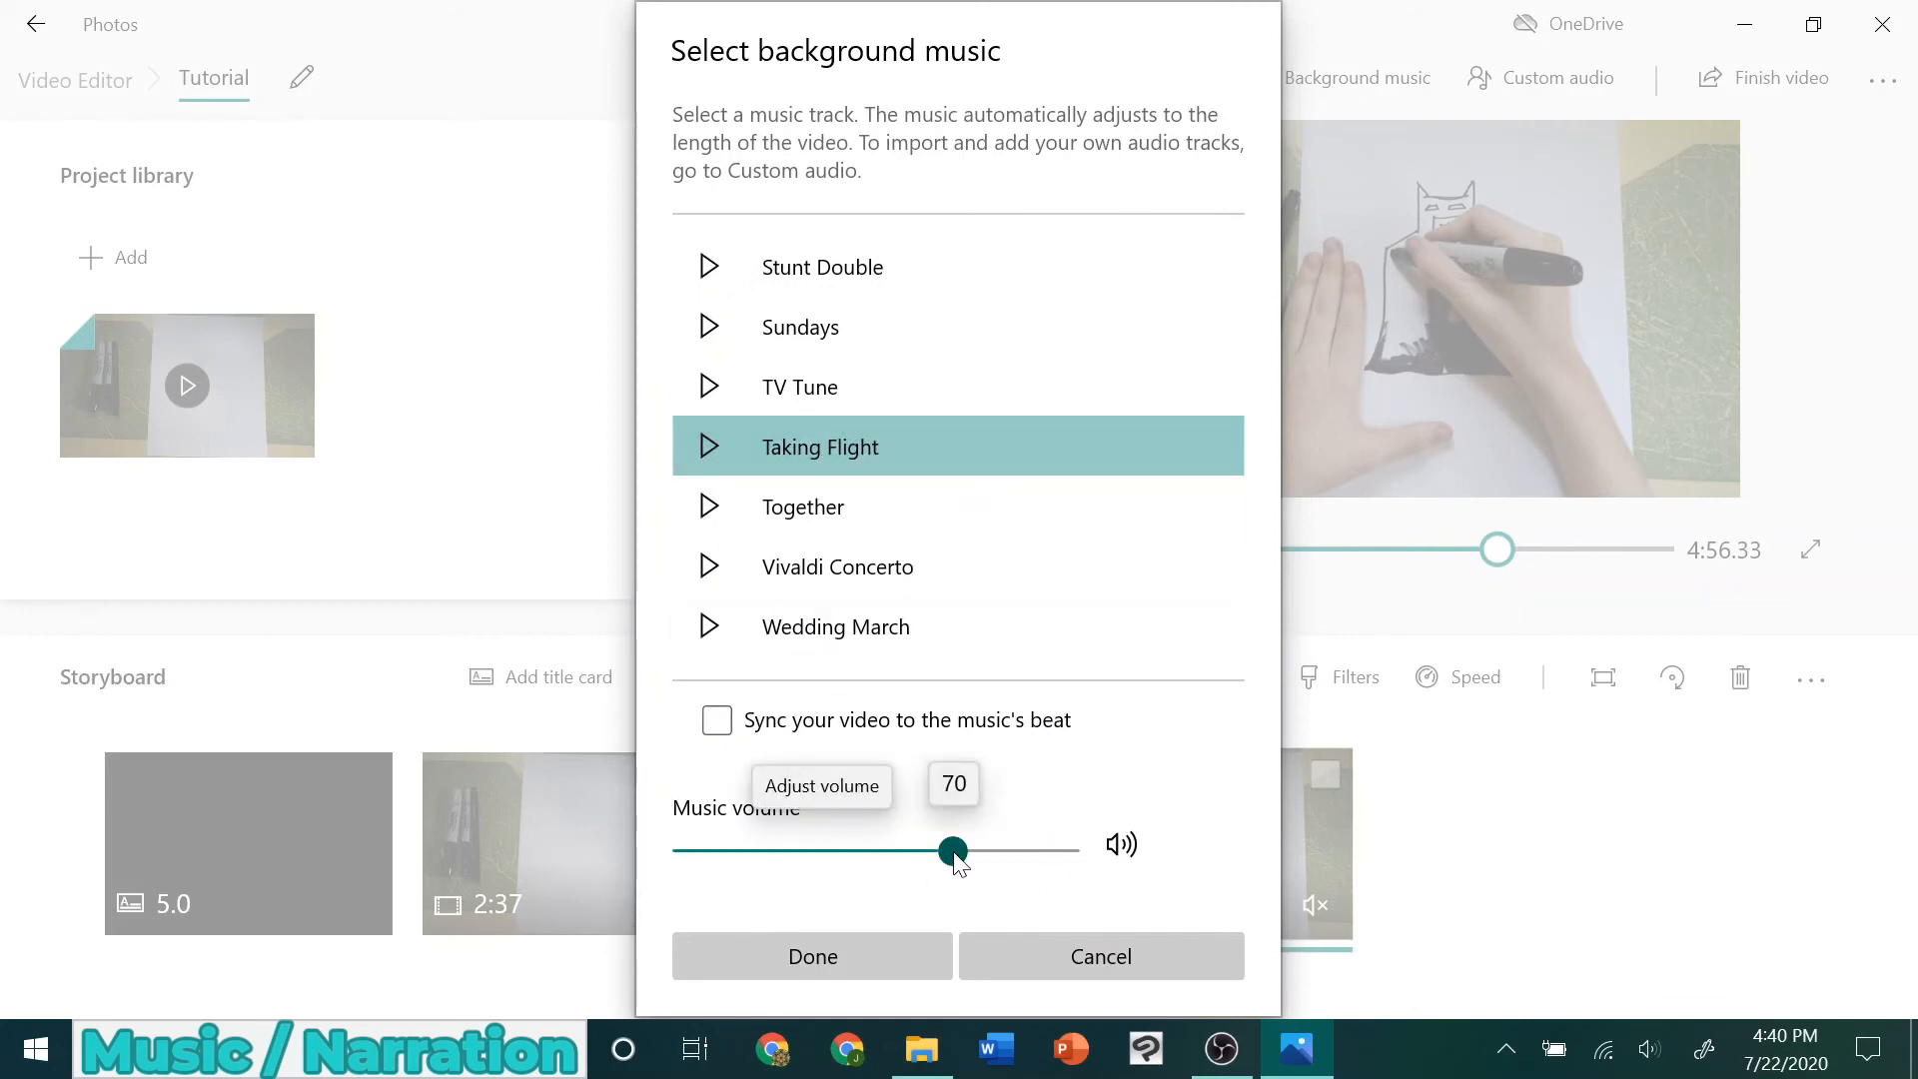
{"action": "left_click", "coordinate": [900, 945]}
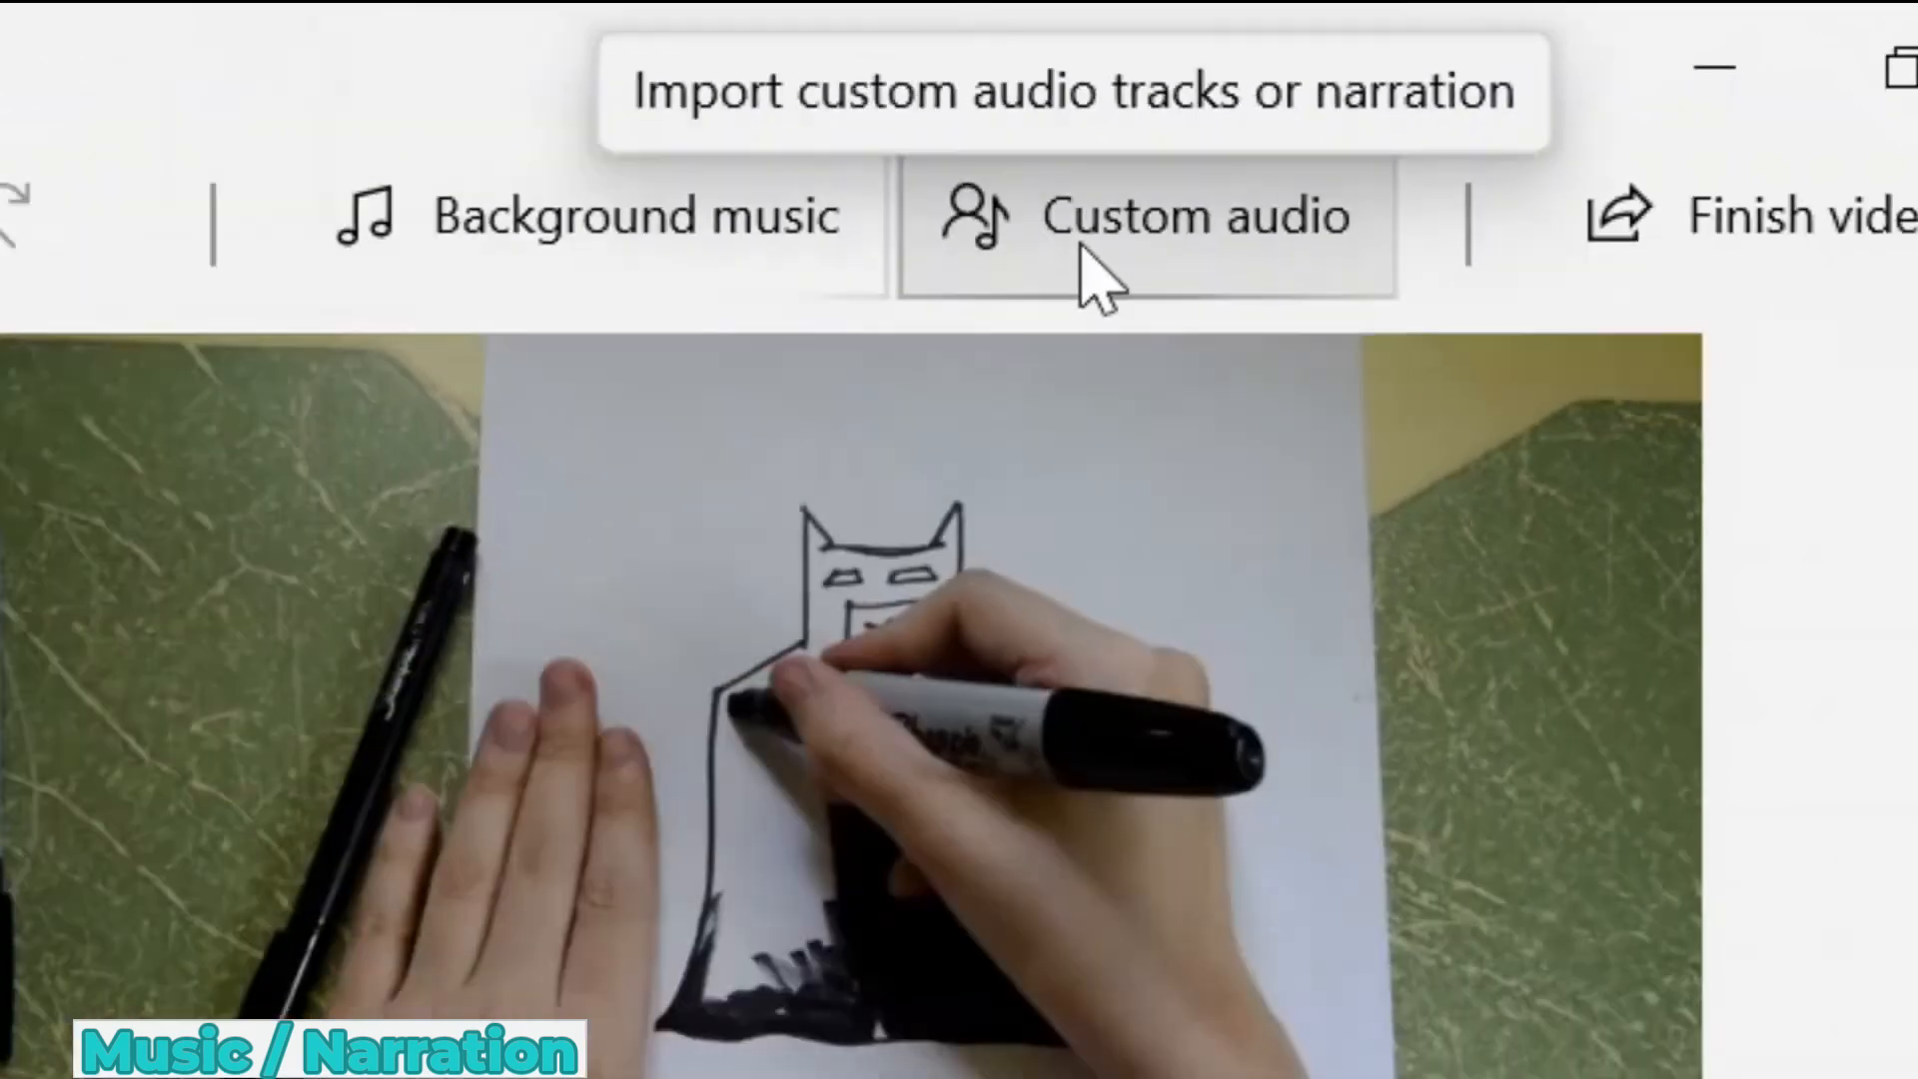
Add 50 Ways to Say Goodbye.mp3 from the Video Projects music folder as custom audio starting at 2:45.83
{"action": "left_click", "coordinate": [830, 340]}
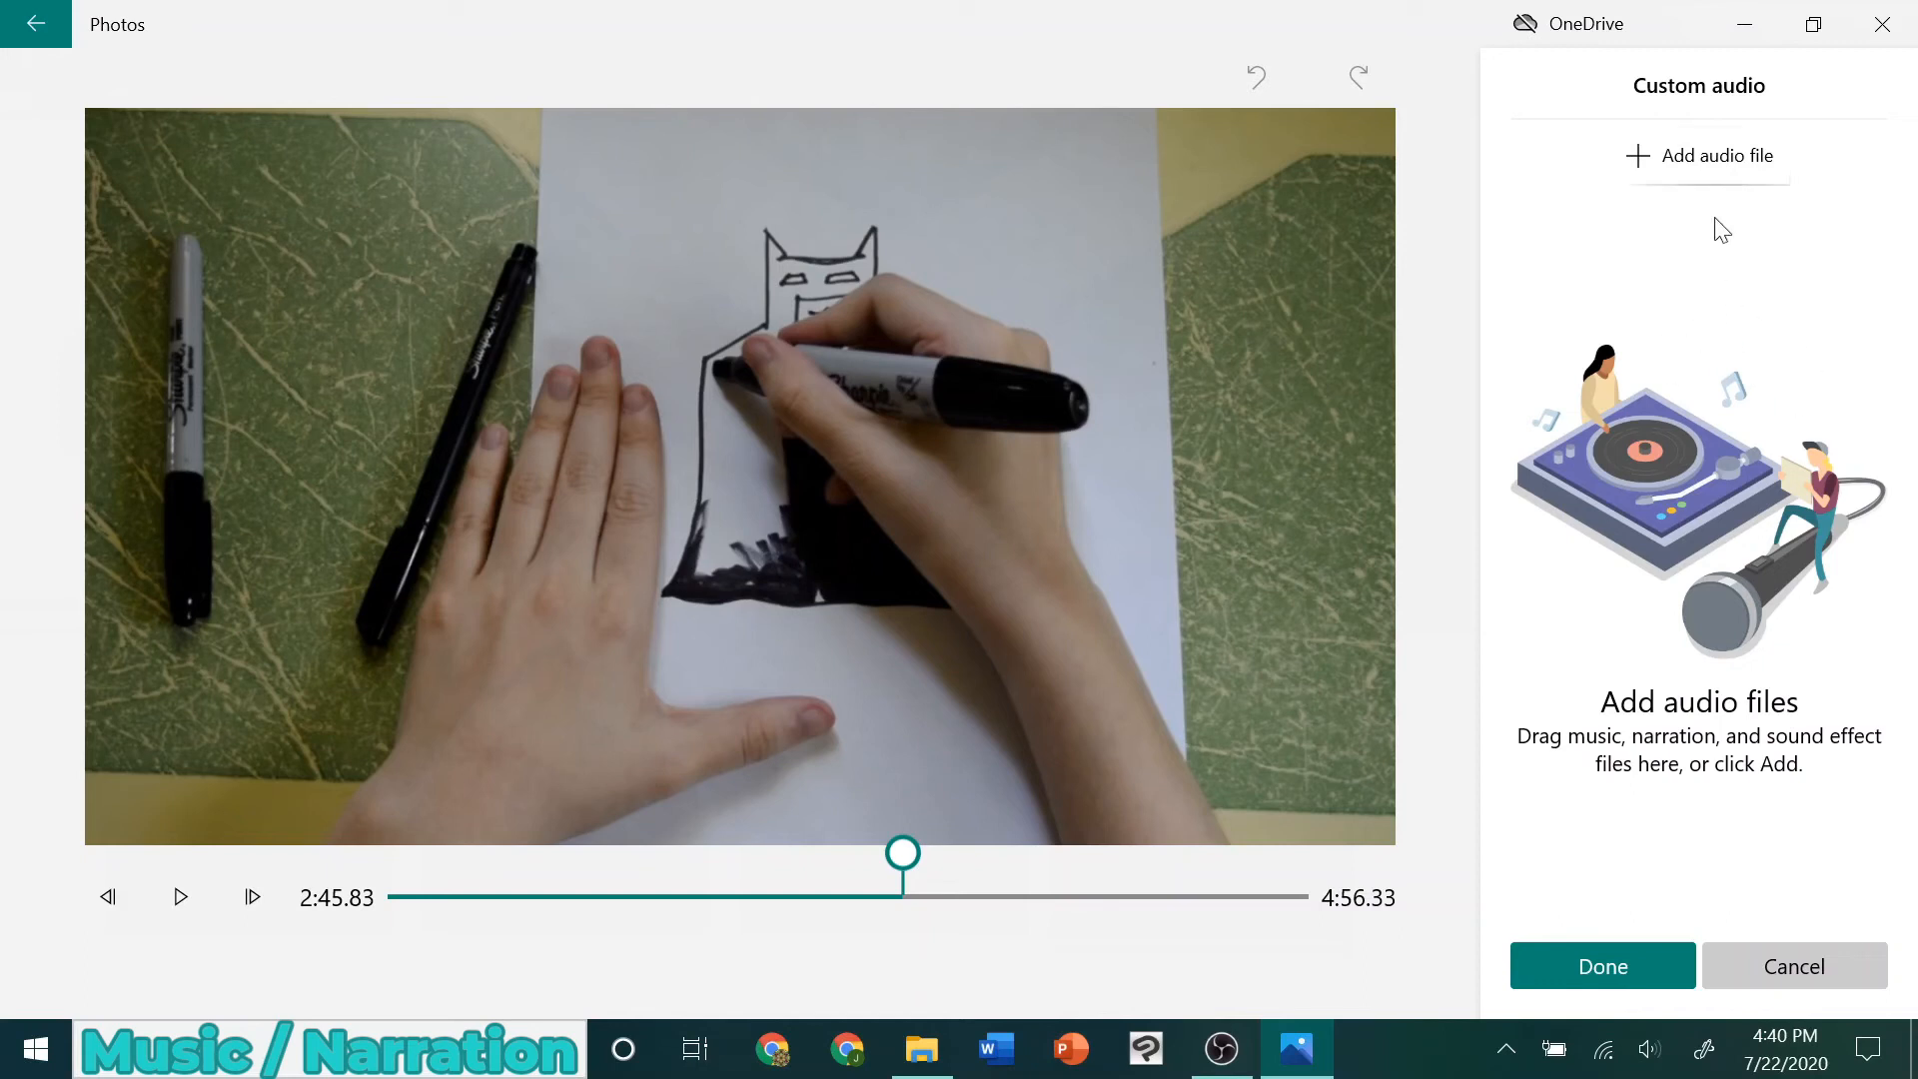
{"action": "left_click", "coordinate": [1675, 158]}
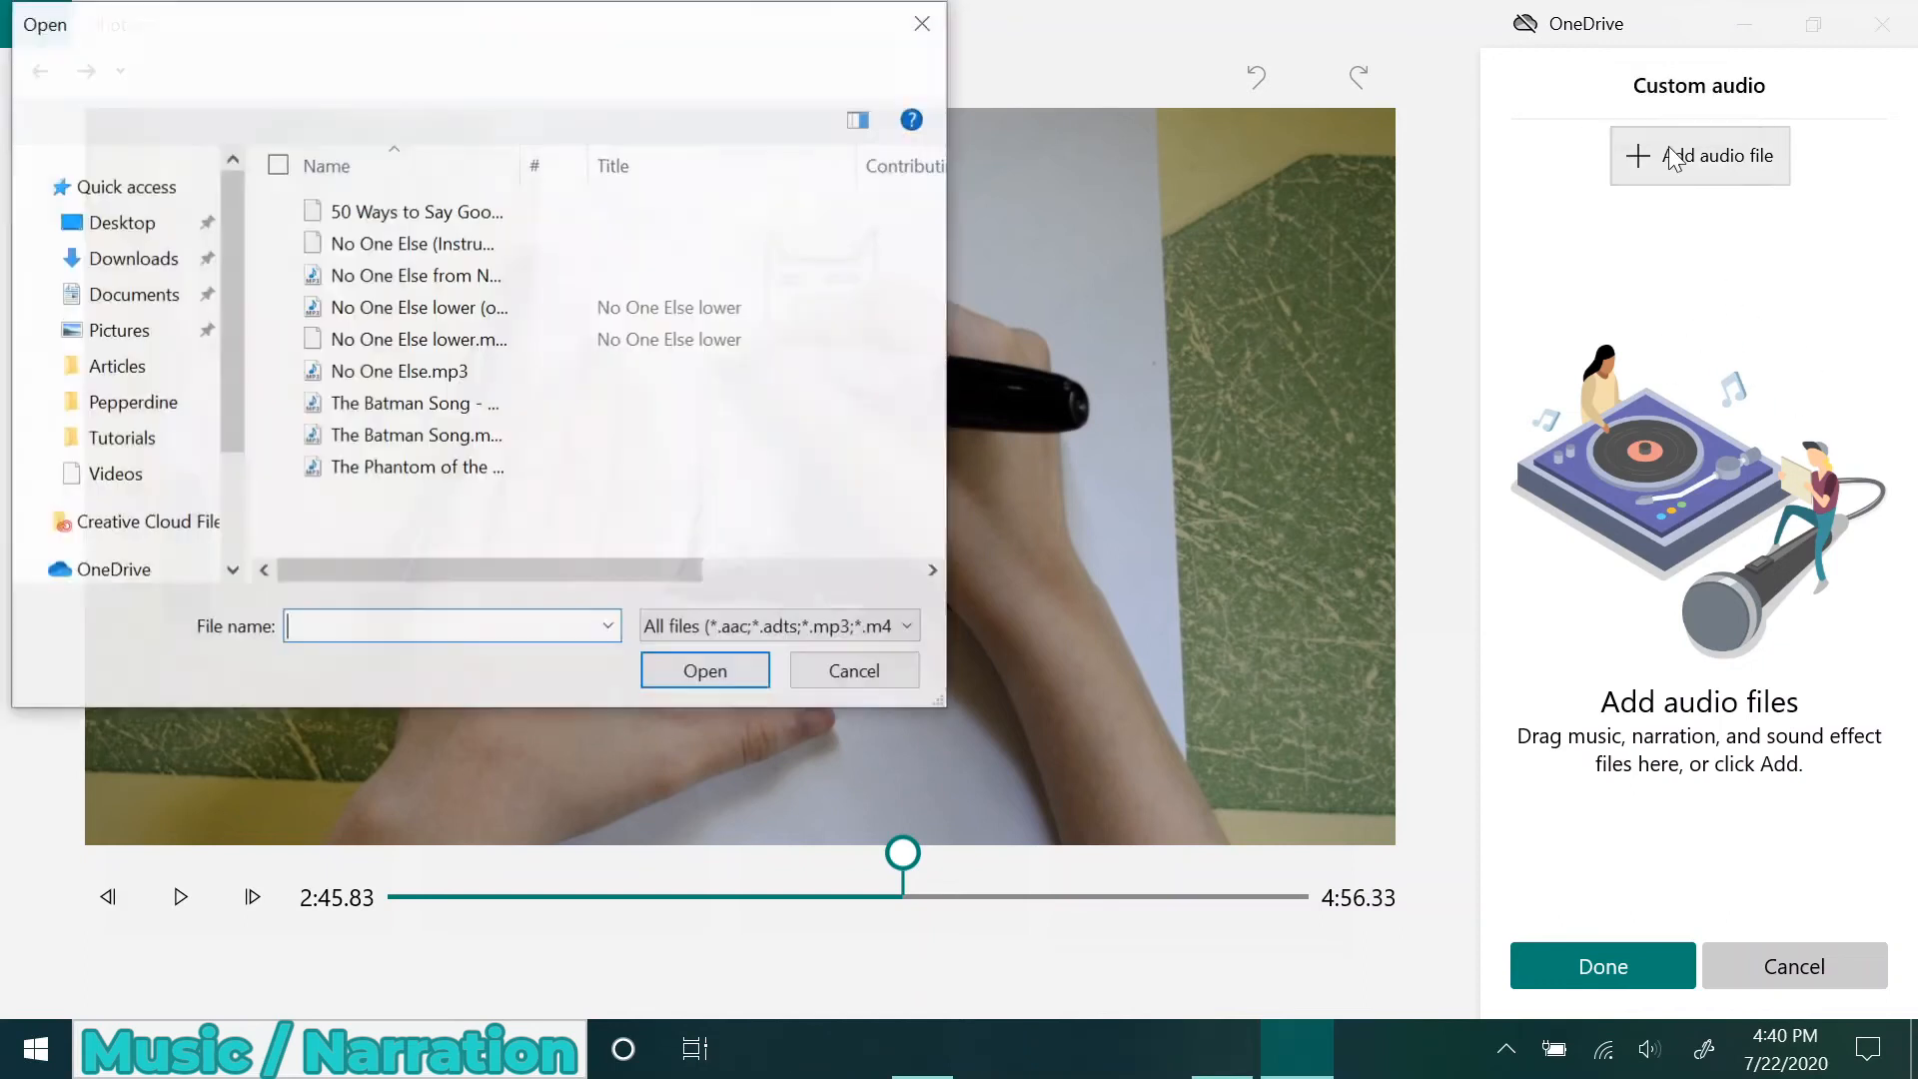
{"action": "left_click", "coordinate": [460, 213]}
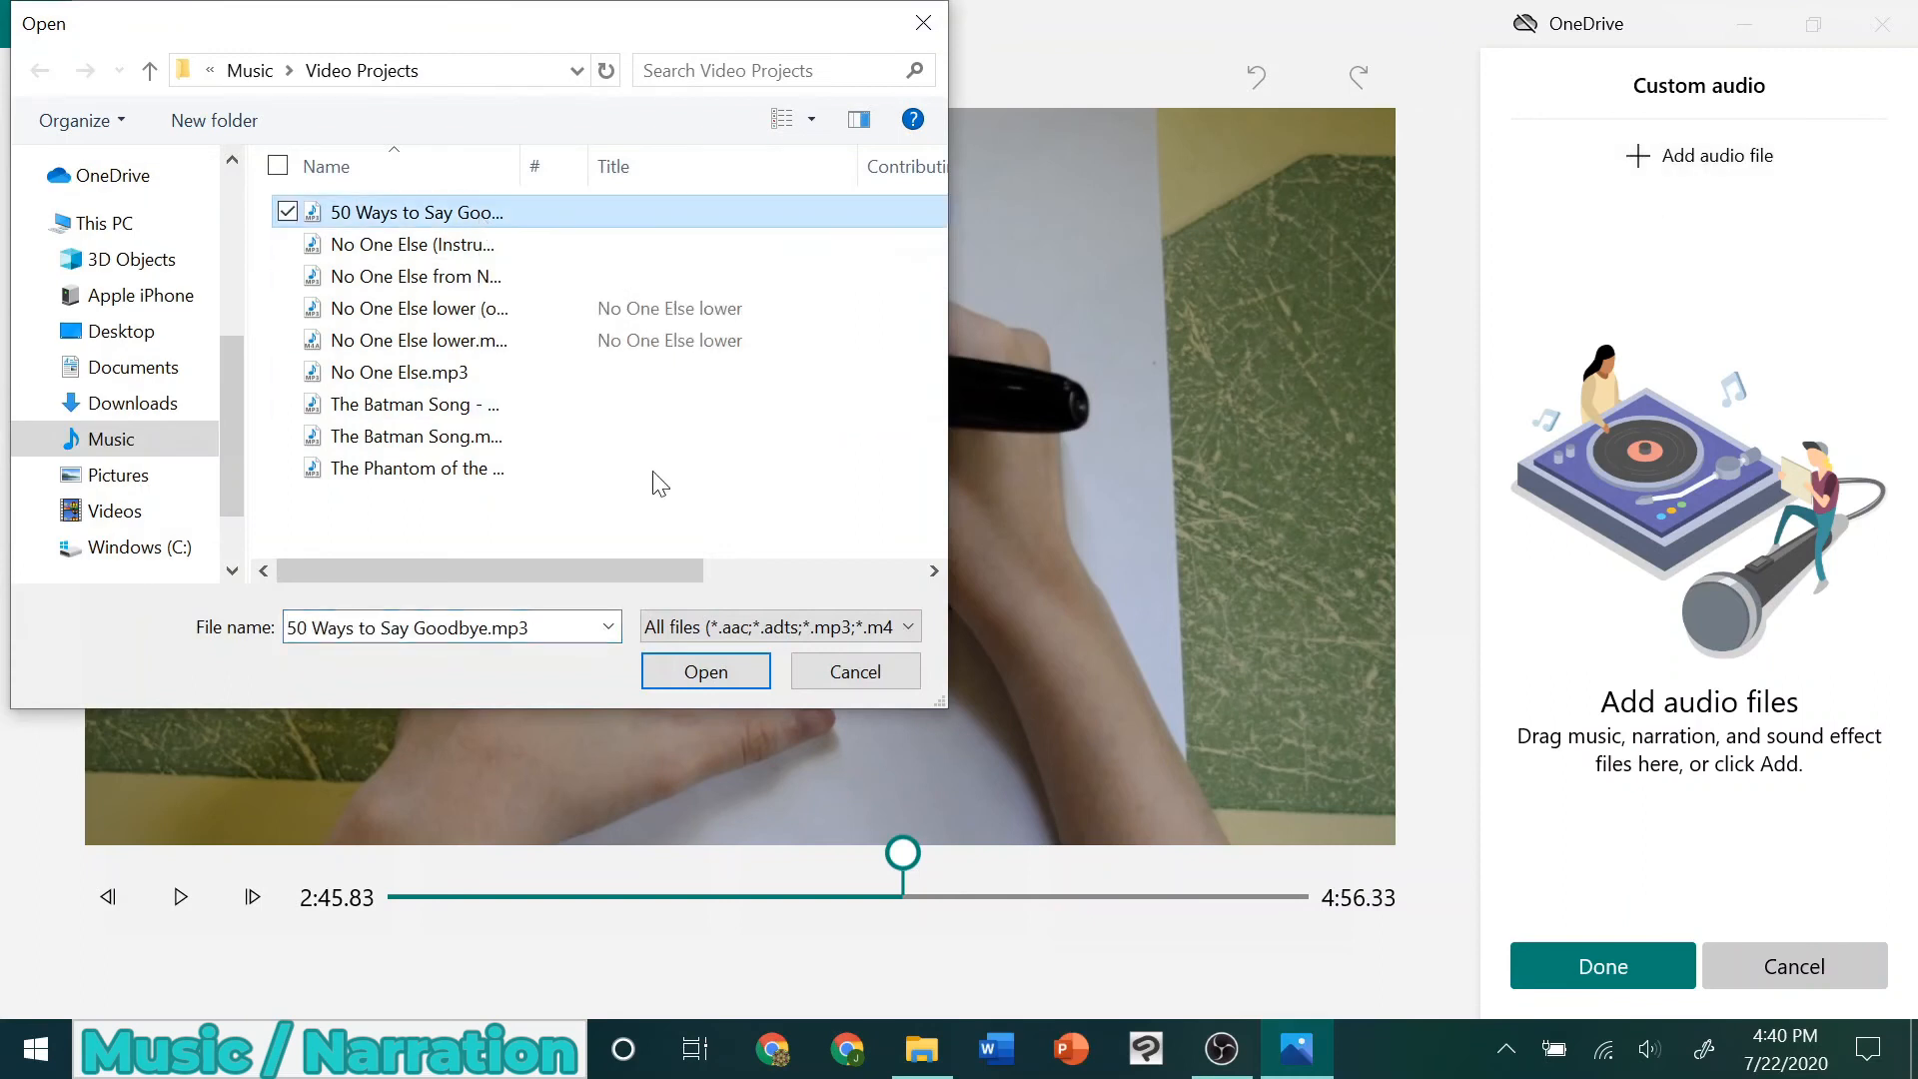
{"action": "left_click", "coordinate": [700, 674]}
Add The Batman Song file as a second custom audio track starting at 1:59.73
{"action": "left_click", "coordinate": [1649, 155]}
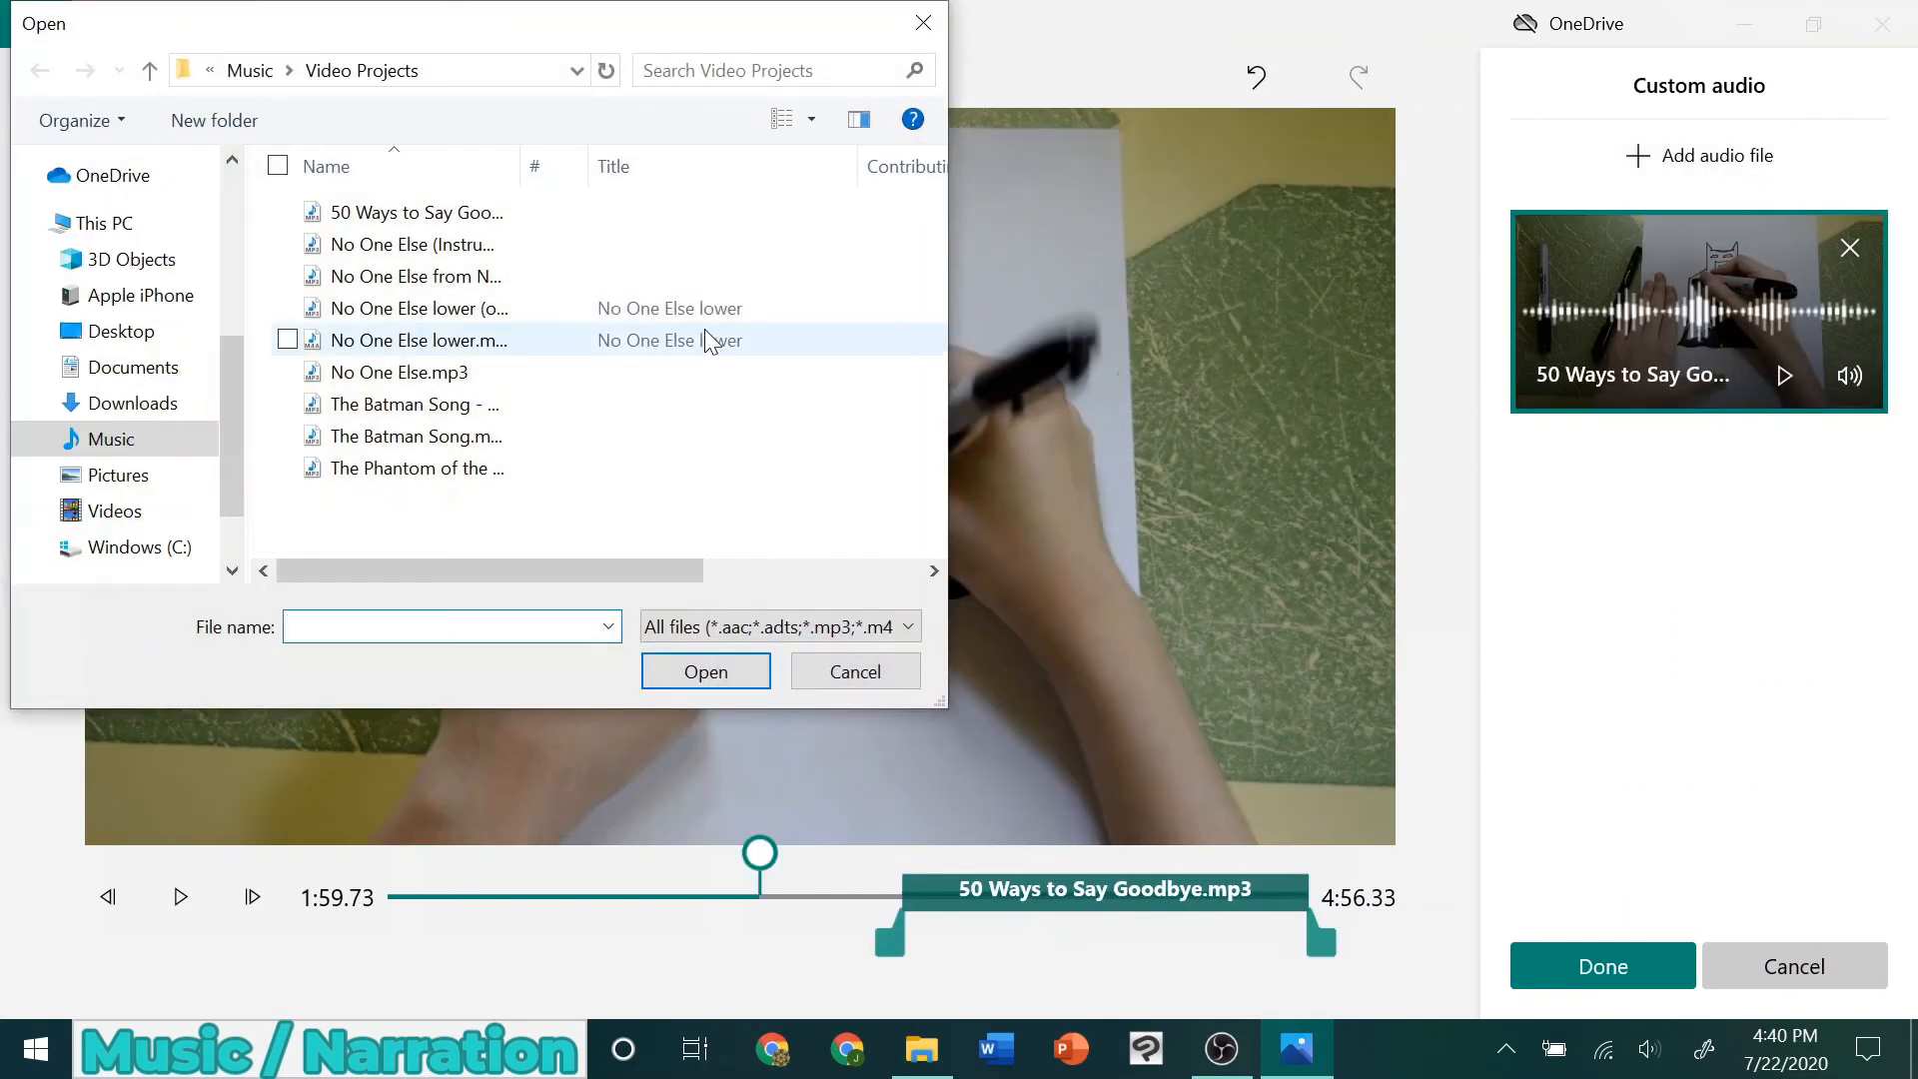
{"action": "left_click", "coordinate": [579, 404]}
{"action": "left_click", "coordinate": [664, 669]}
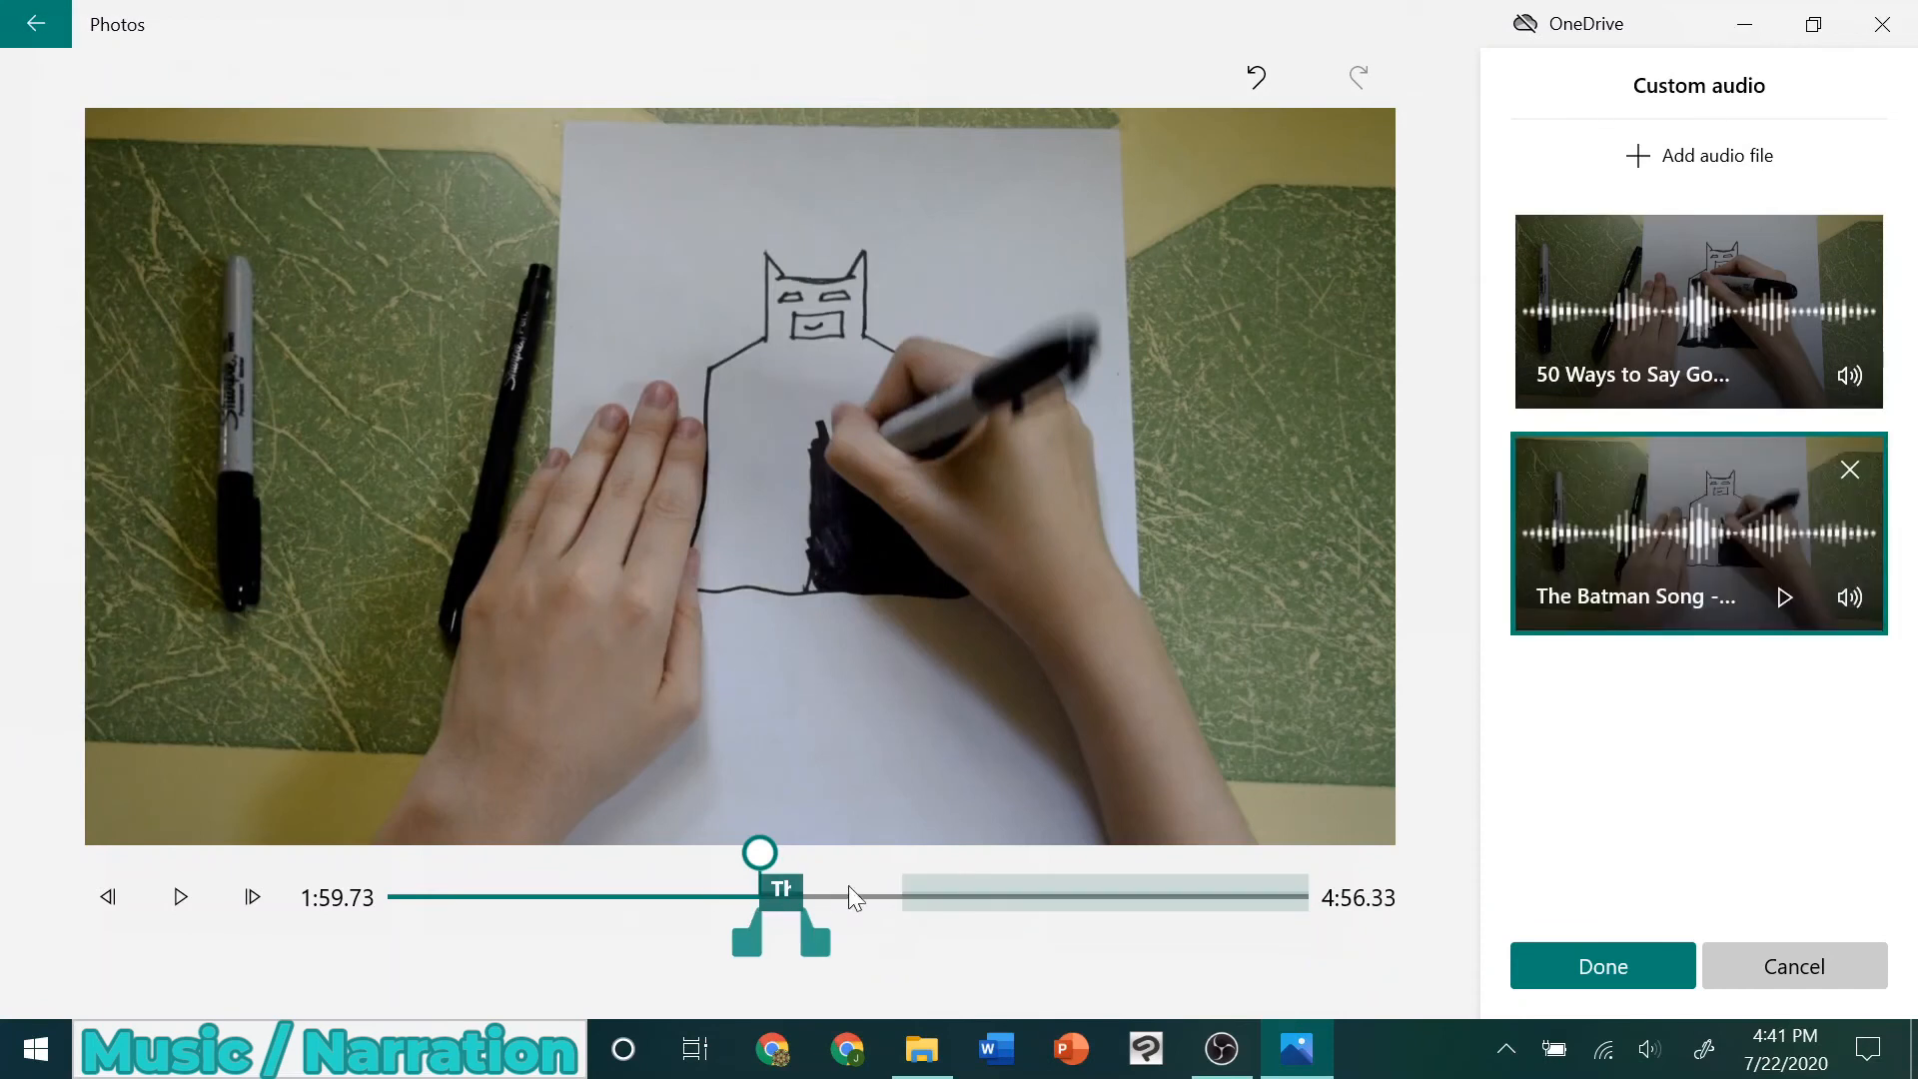
Switch between the two audio tracks, move The Batman Song segment earlier than 1:59.73, and try to adjust its end and start points
{"action": "left_click", "coordinate": [1629, 340]}
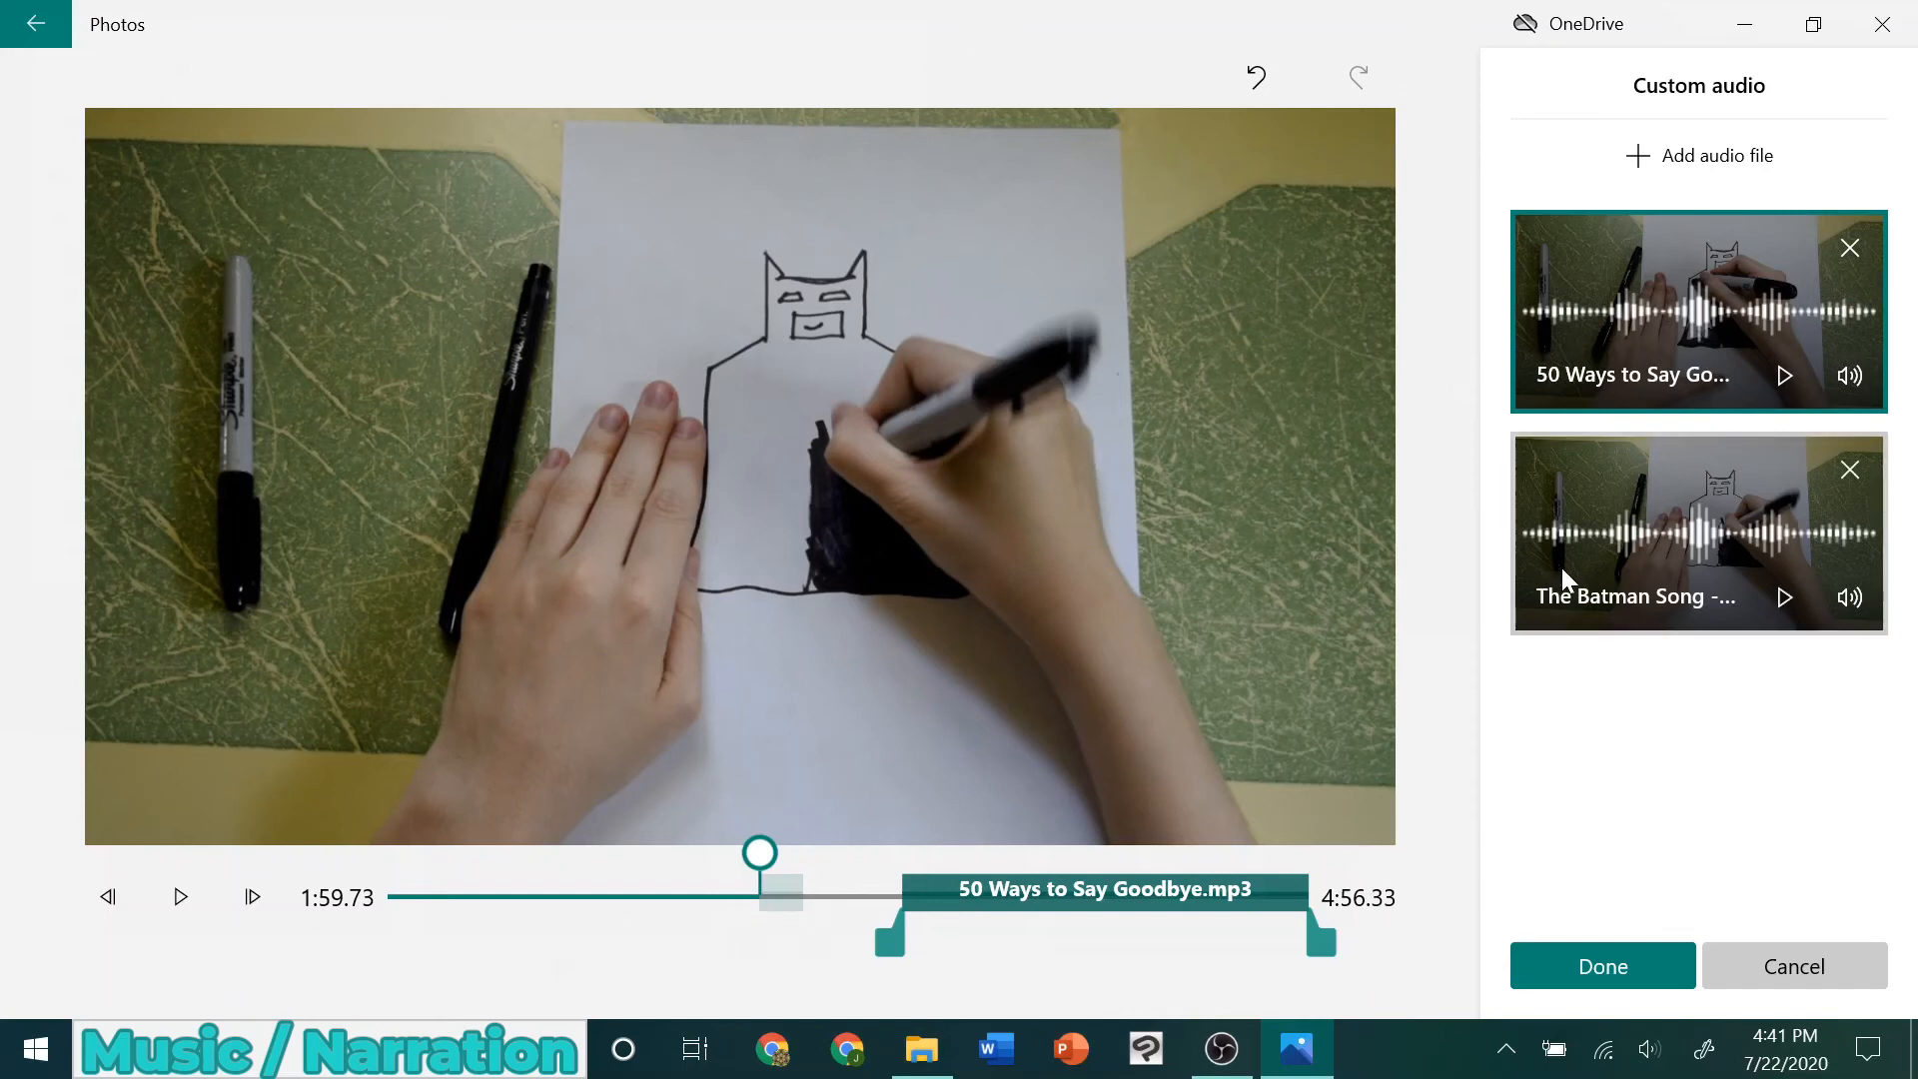
{"action": "left_click", "coordinate": [1673, 565]}
{"action": "left_click", "coordinate": [1603, 292]}
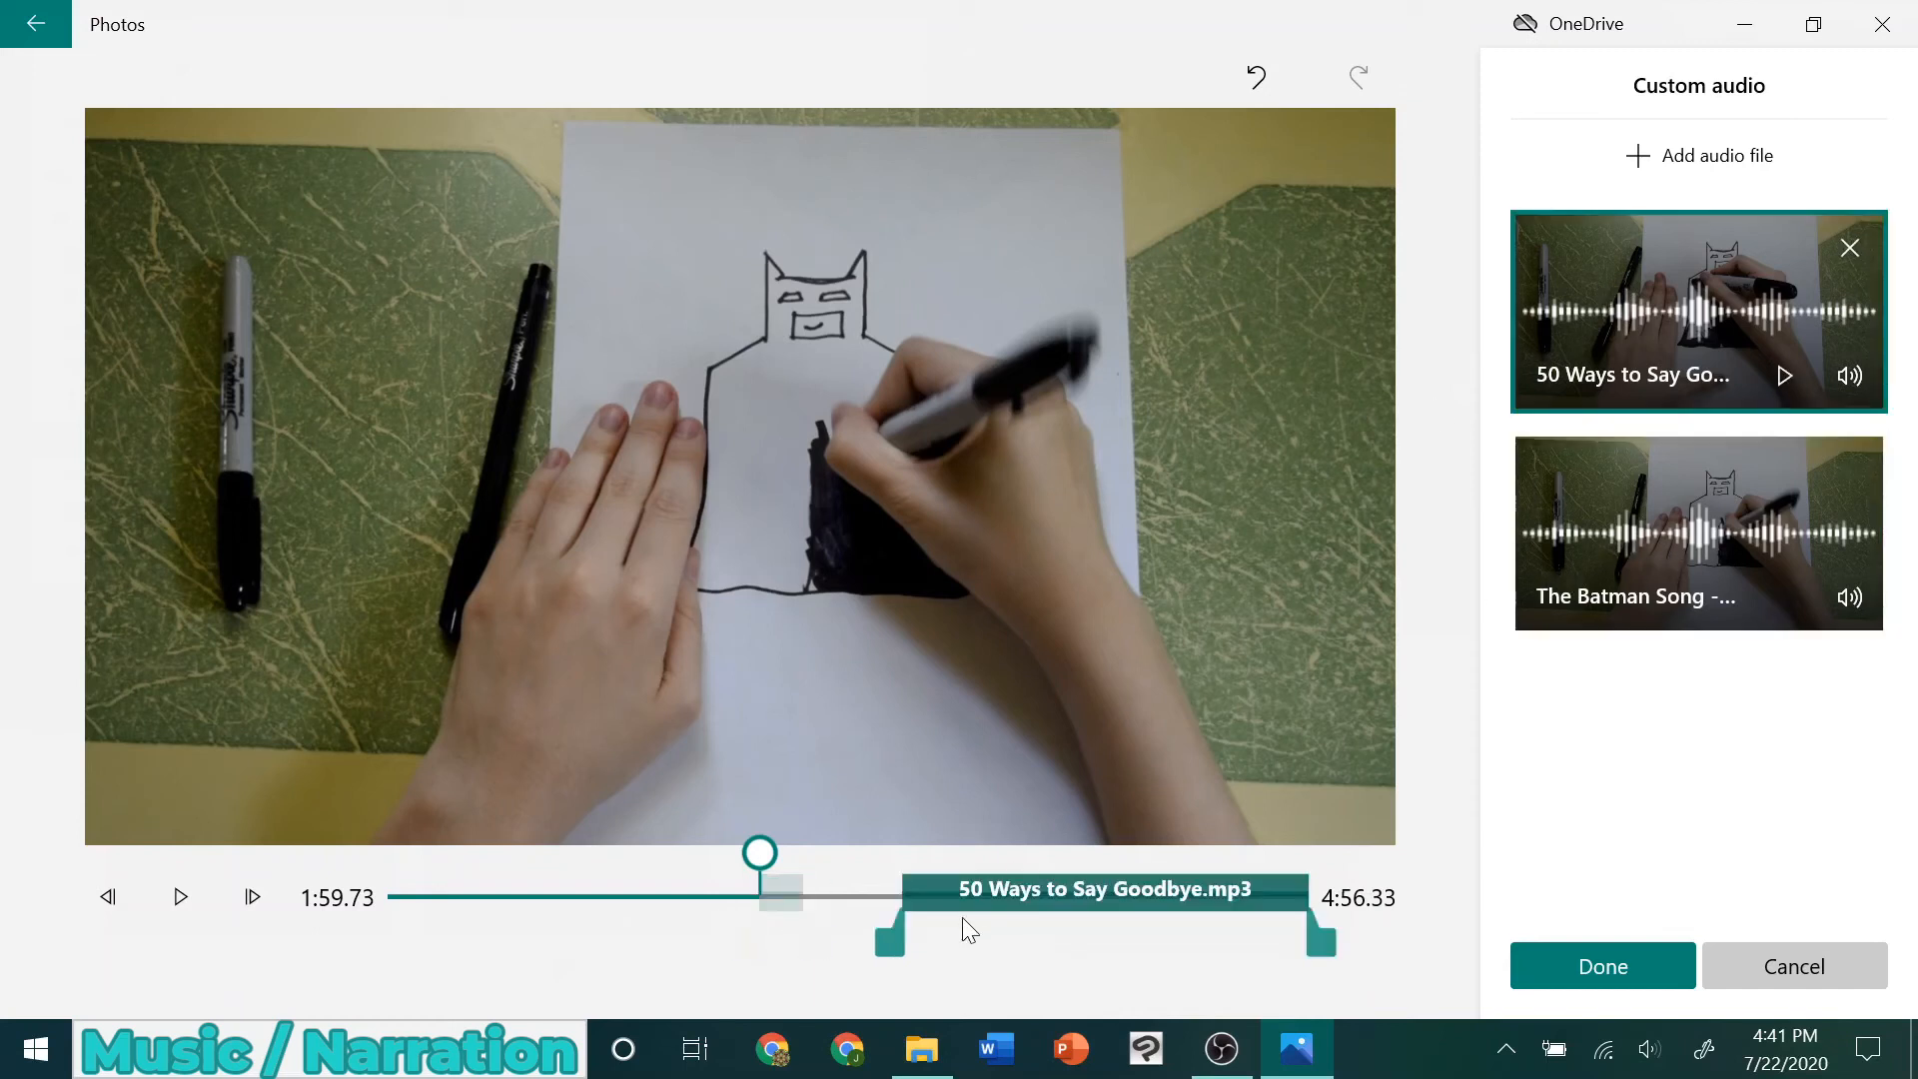
{"action": "left_click", "coordinate": [1580, 456]}
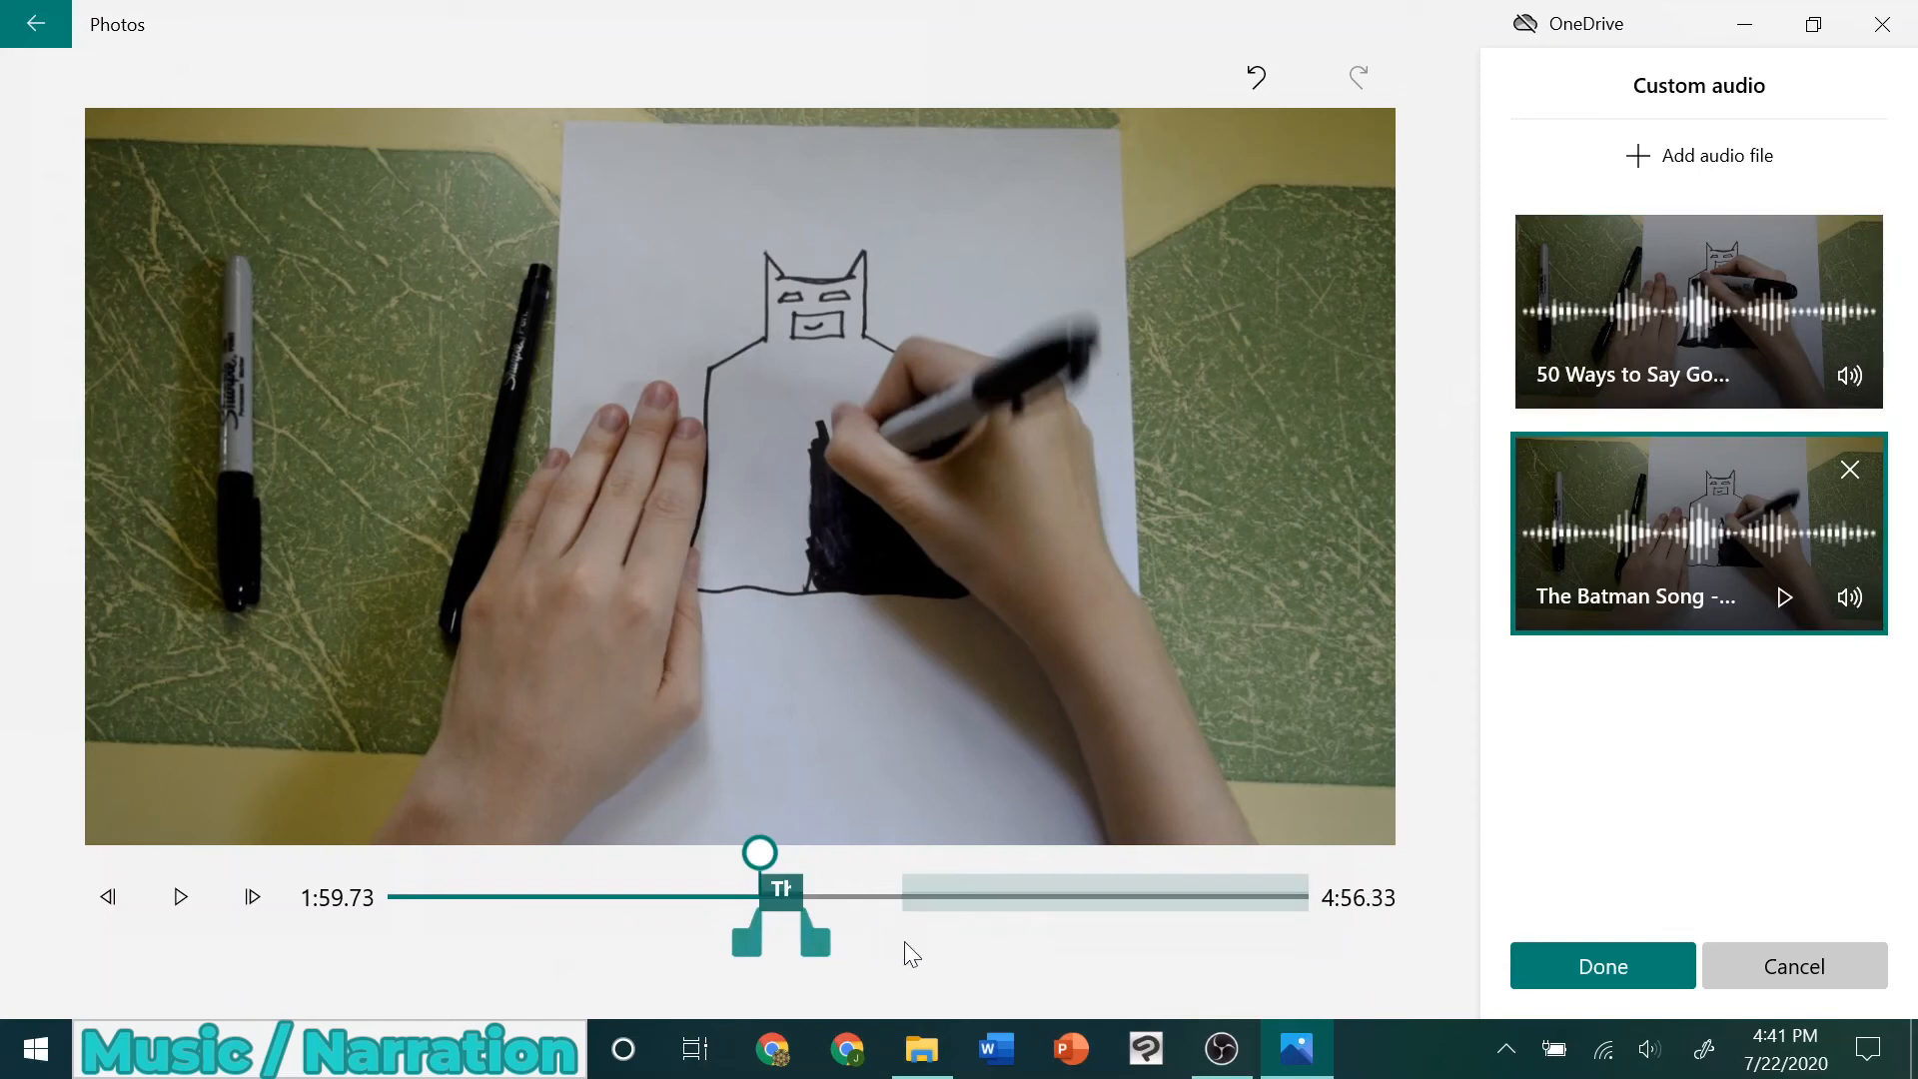
{"action": "mouse_move", "coordinate": [777, 896]}
{"action": "left_mouse_down"}
{"action": "mouse_move", "coordinate": [440, 929]}
{"action": "mouse_move", "coordinate": [901, 848]}
{"action": "mouse_move", "coordinate": [795, 890]}
{"action": "mouse_move", "coordinate": [561, 911]}
{"action": "left_mouse_up"}
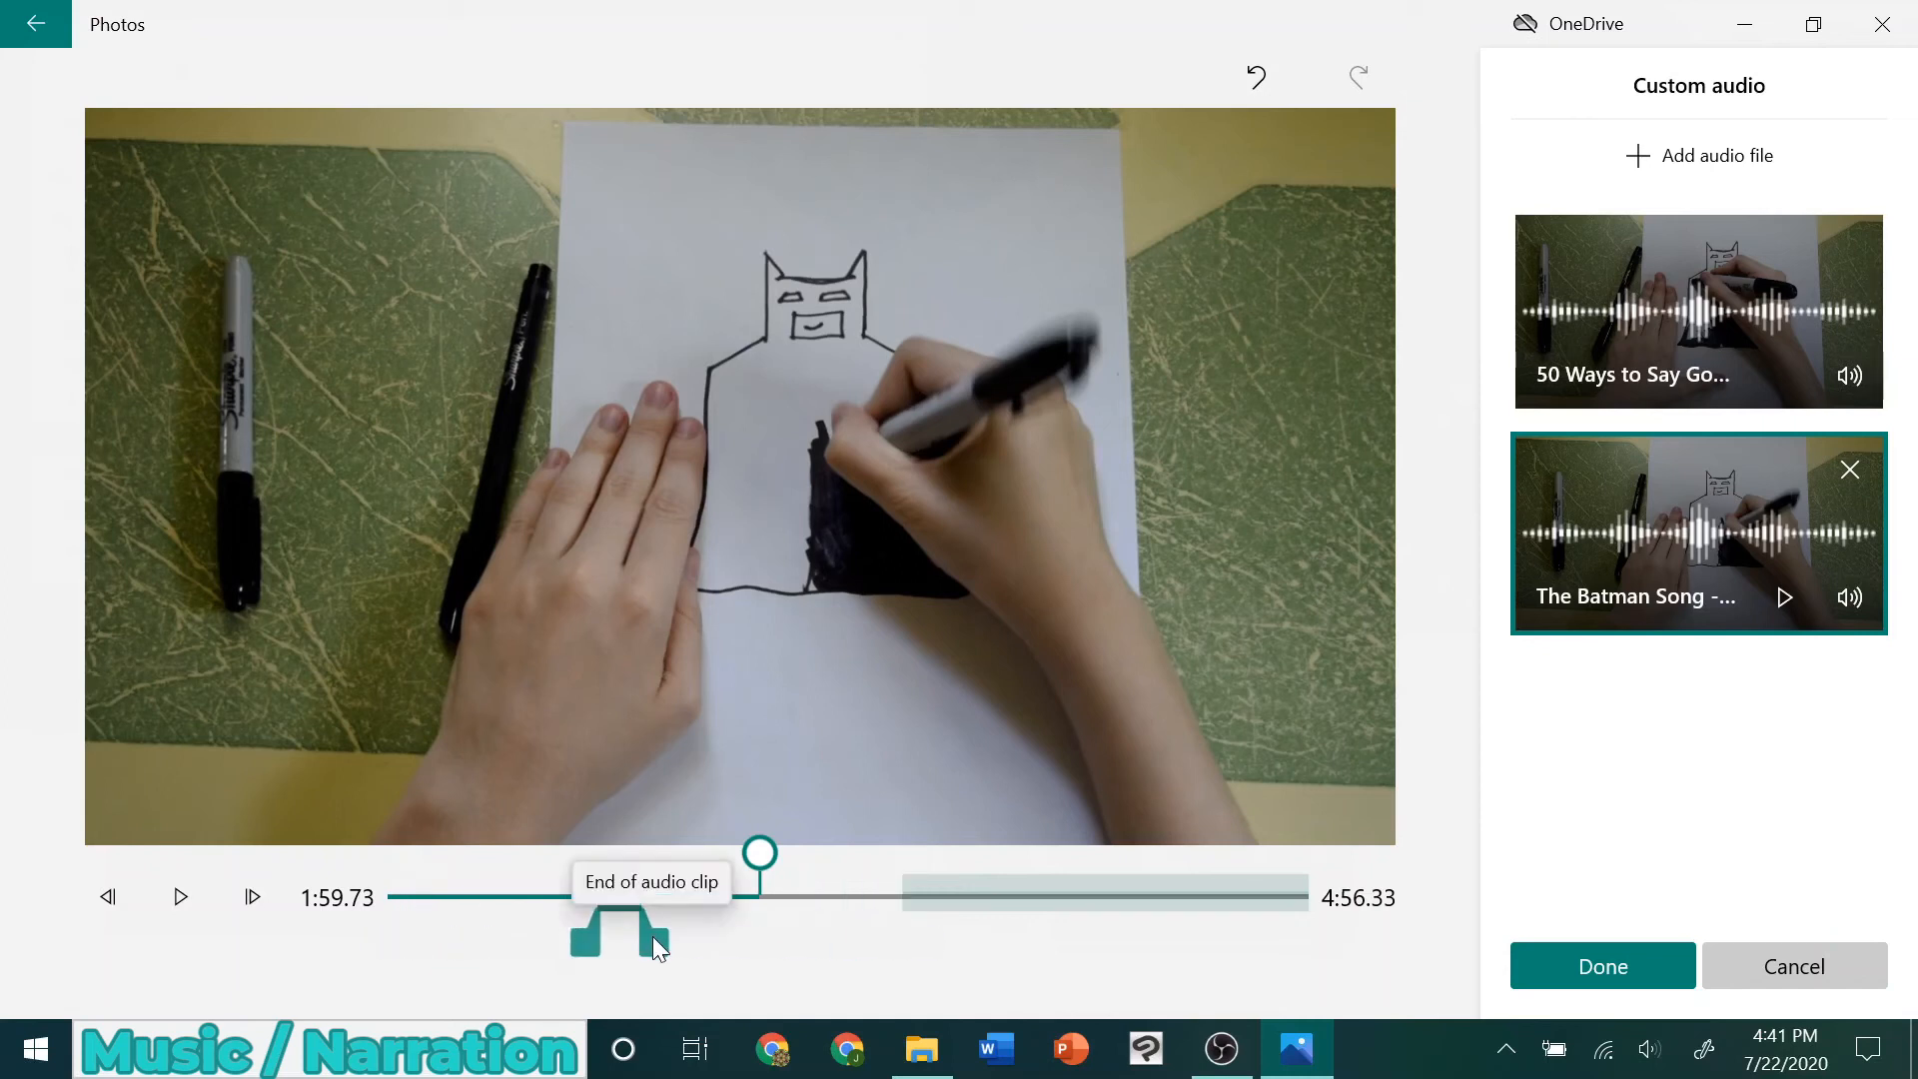
{"action": "mouse_move", "coordinate": [652, 940]}
{"action": "left_mouse_down"}
{"action": "mouse_move", "coordinate": [626, 931]}
{"action": "mouse_move", "coordinate": [707, 929]}
{"action": "left_mouse_up"}
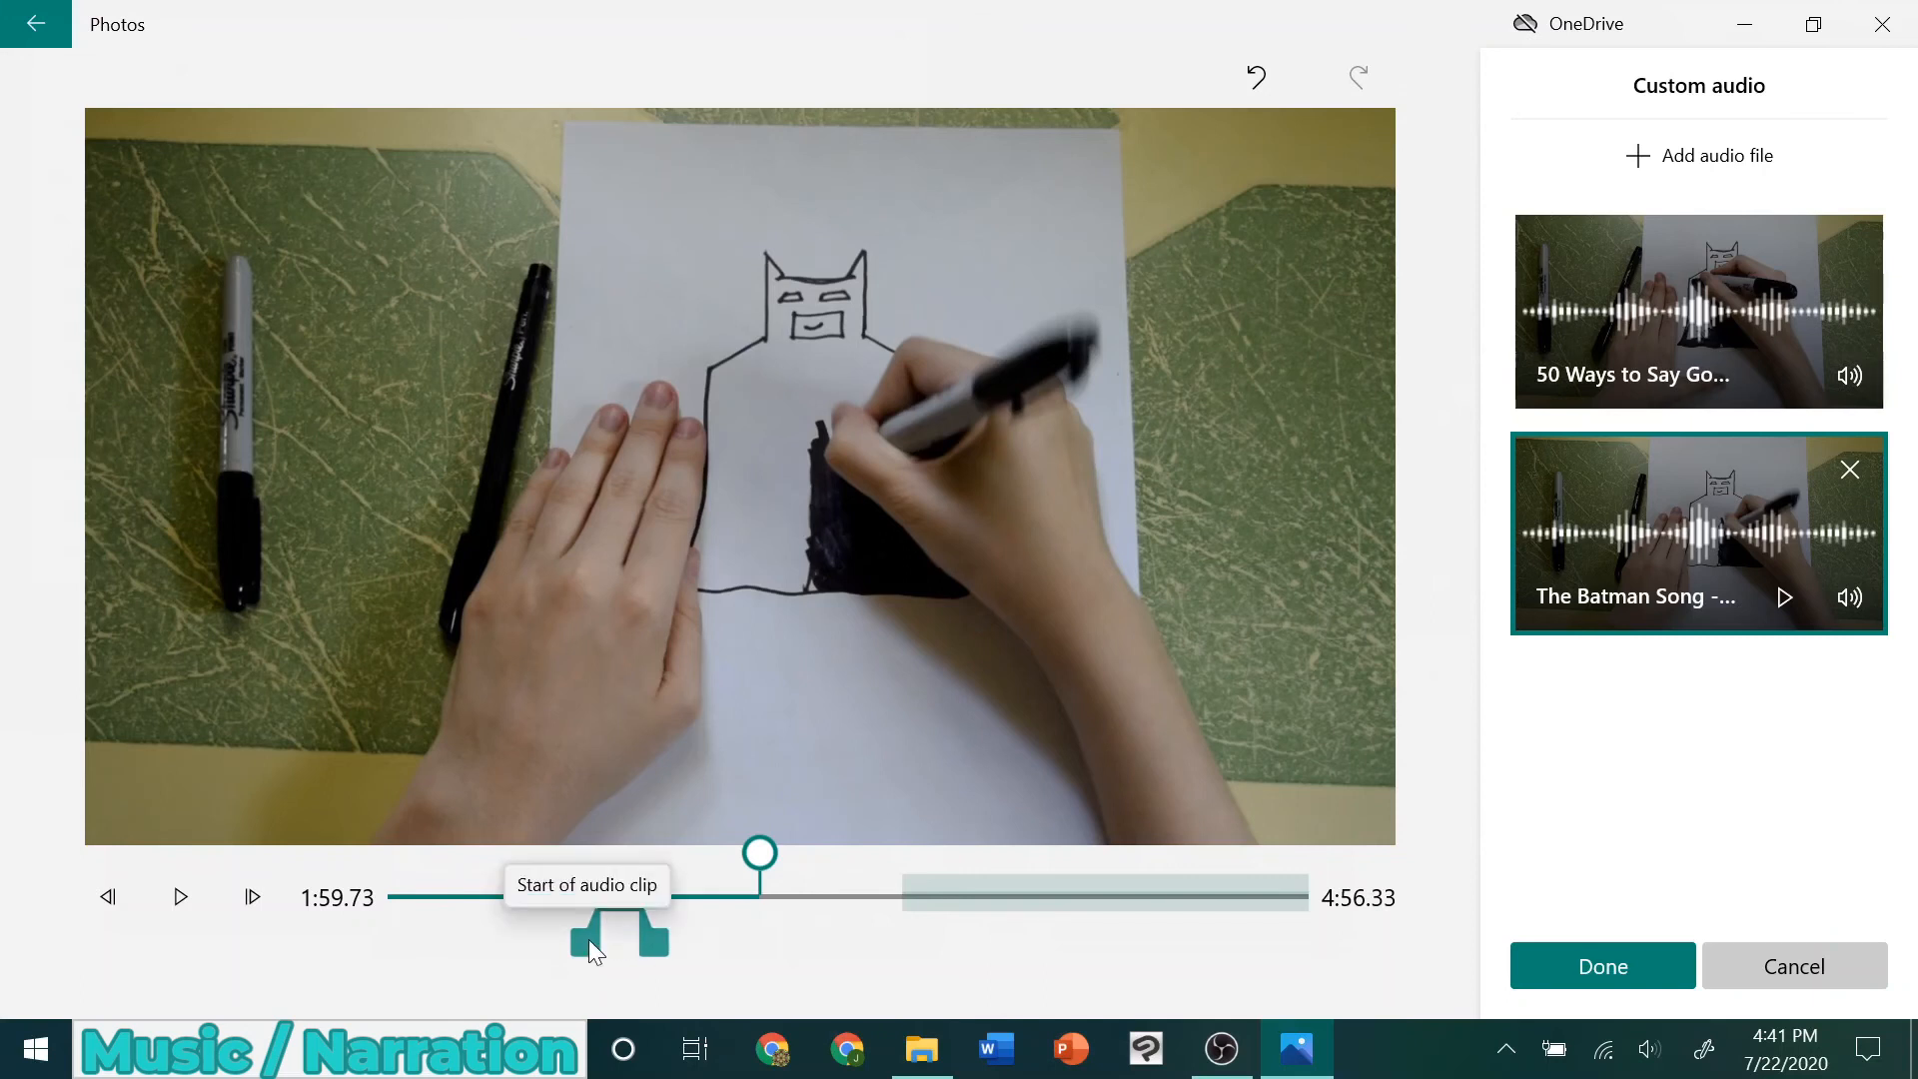
{"action": "left_click_drag", "start_coordinate": [590, 939], "coordinate": [607, 939]}
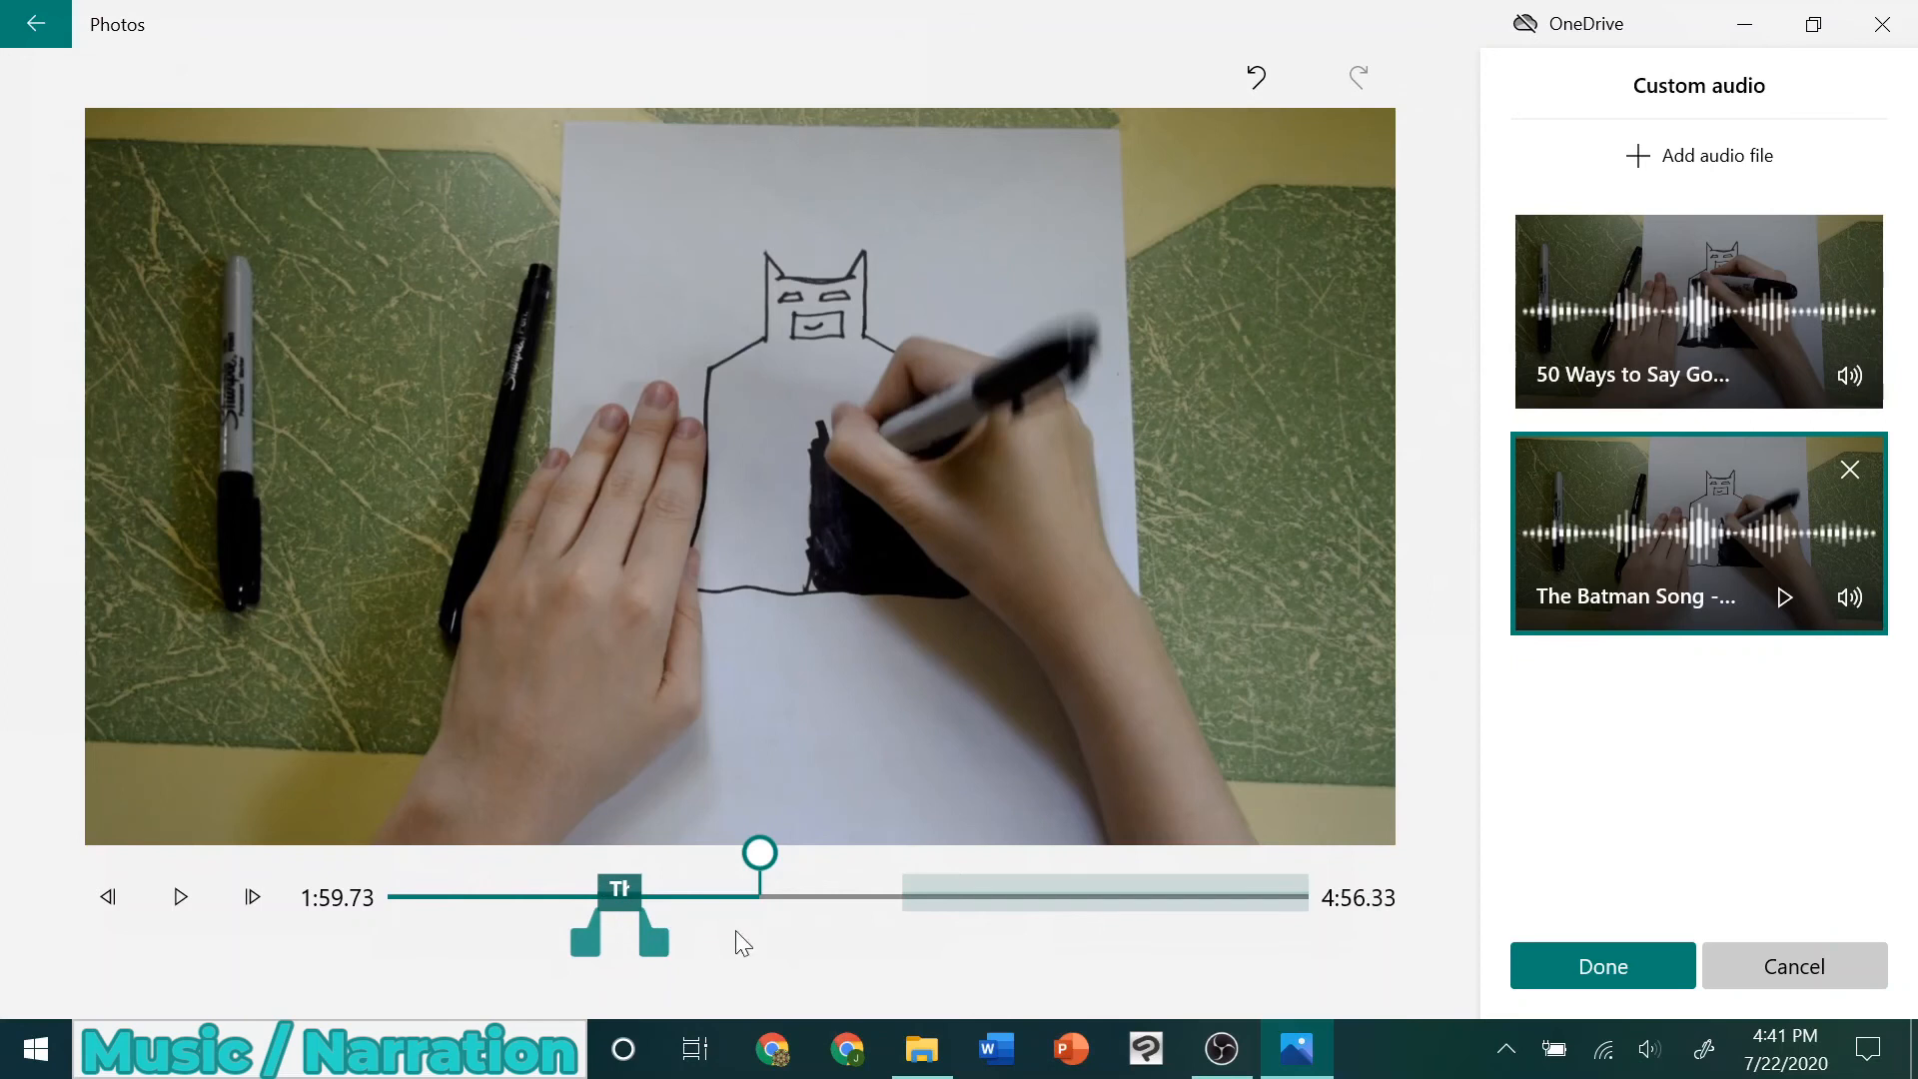
Move the 50 Ways to Say Goodbye segment earlier so it overlaps The Batman Song, and compare both tracks' ranges
{"action": "left_click", "coordinate": [1164, 902]}
{"action": "left_click_drag", "start_coordinate": [1166, 911], "coordinate": [701, 914]}
{"action": "mouse_move", "coordinate": [1647, 507]}
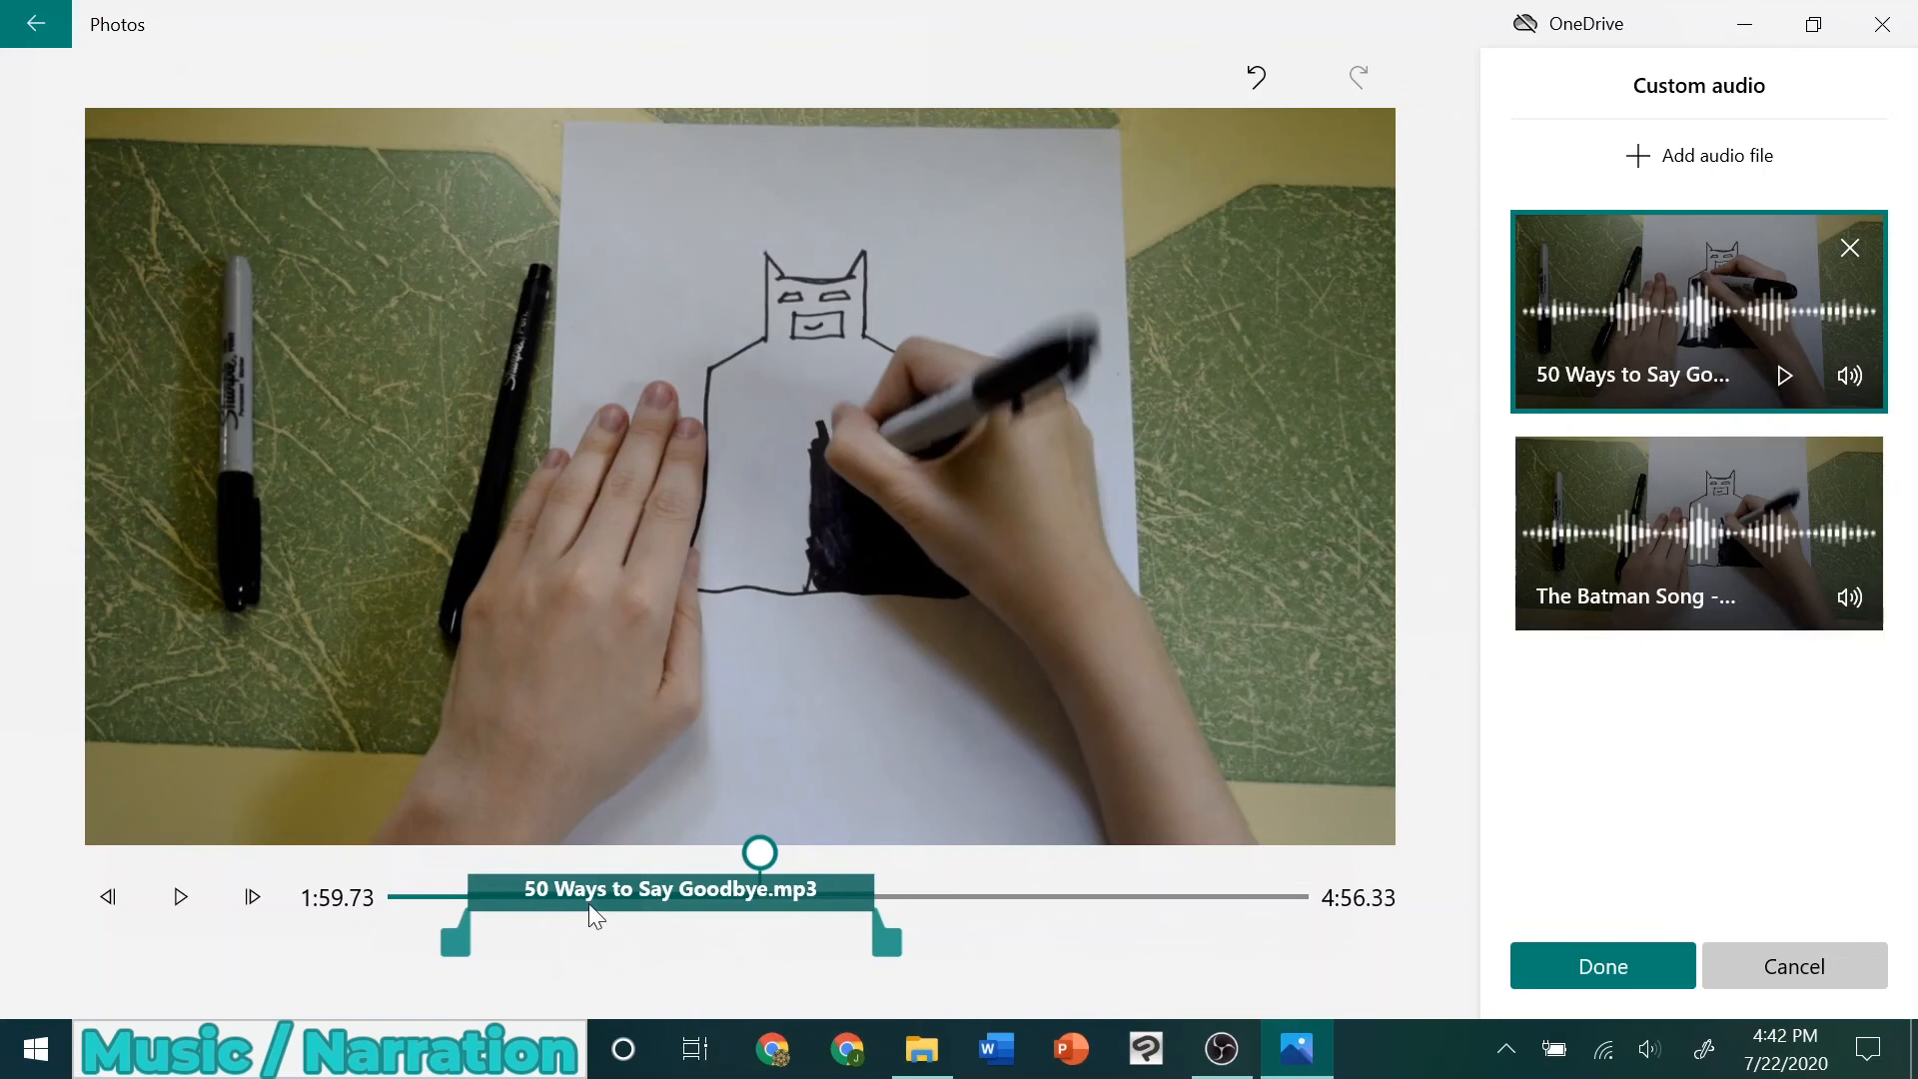
{"action": "left_click", "coordinate": [1744, 507]}
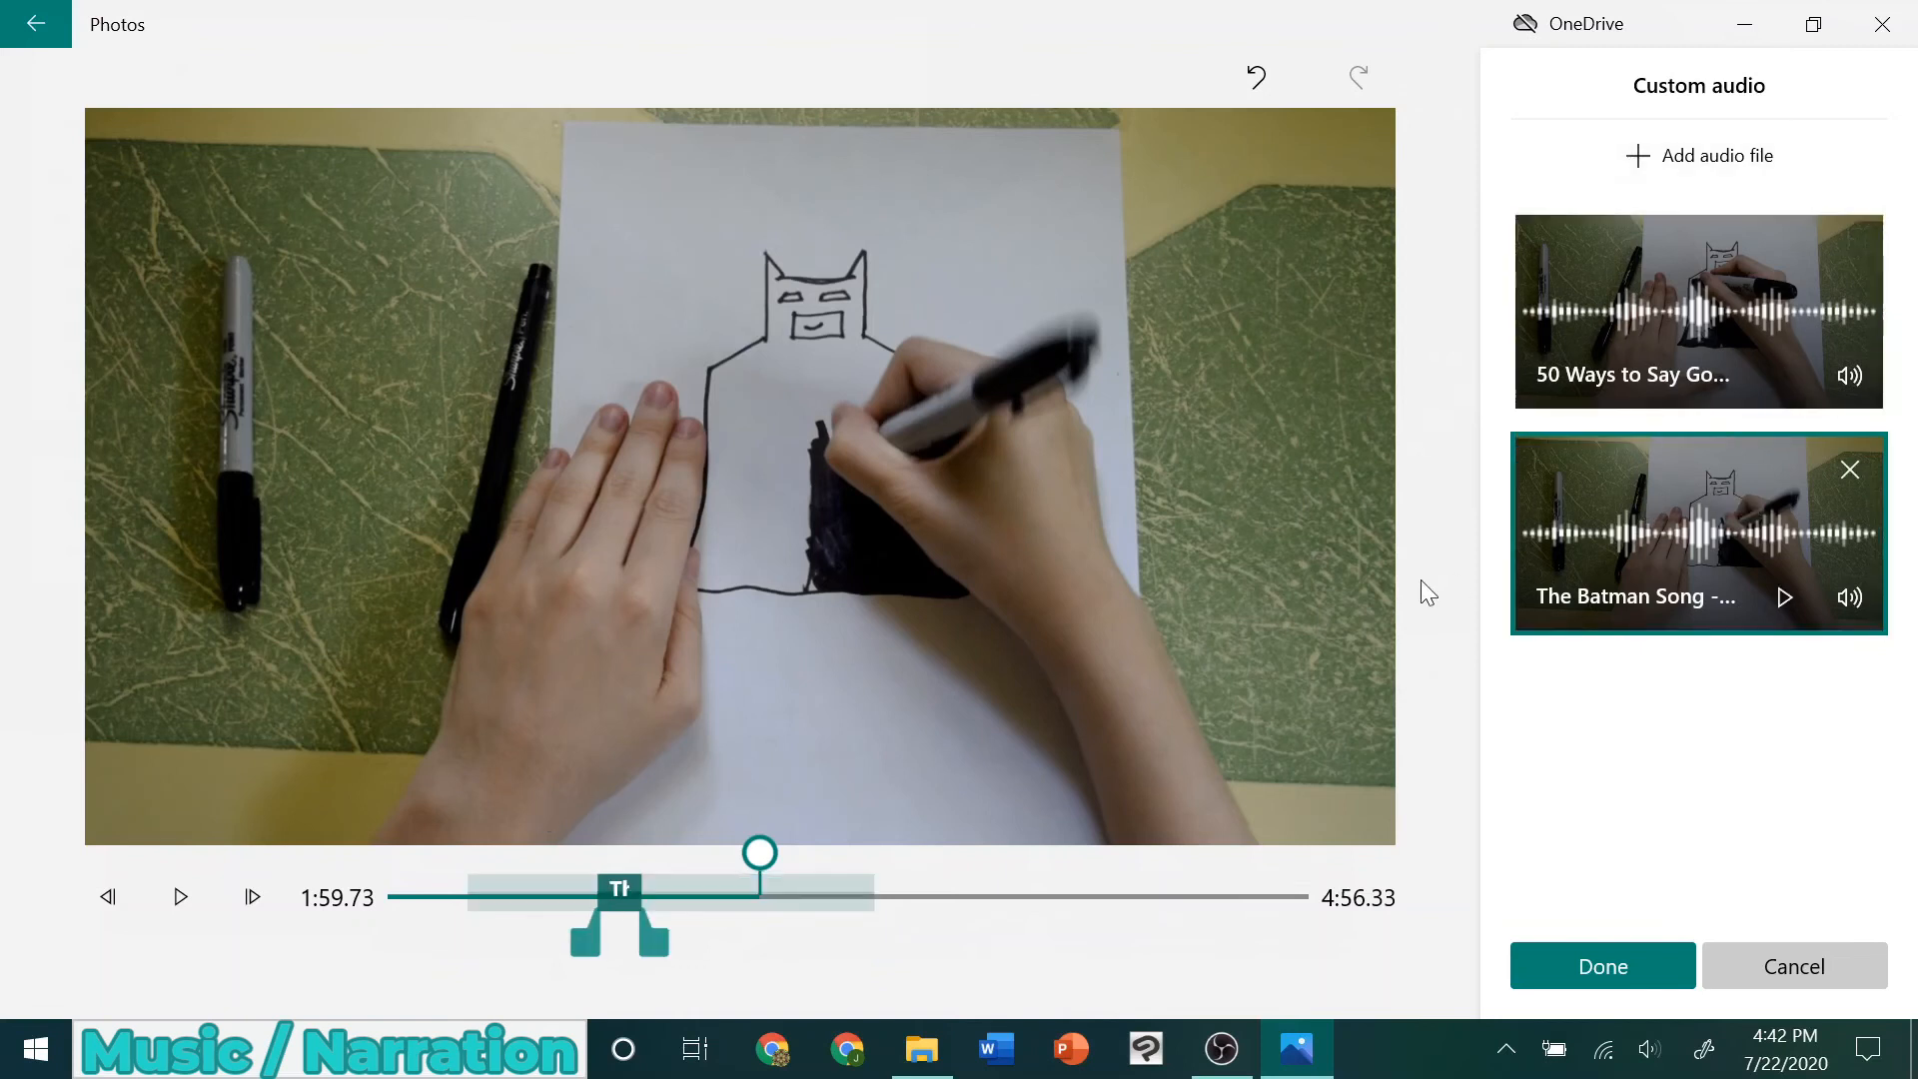
Remove both 50 Ways to Say Goodbye and The Batman Song from the custom audio
{"action": "left_click", "coordinate": [1620, 312]}
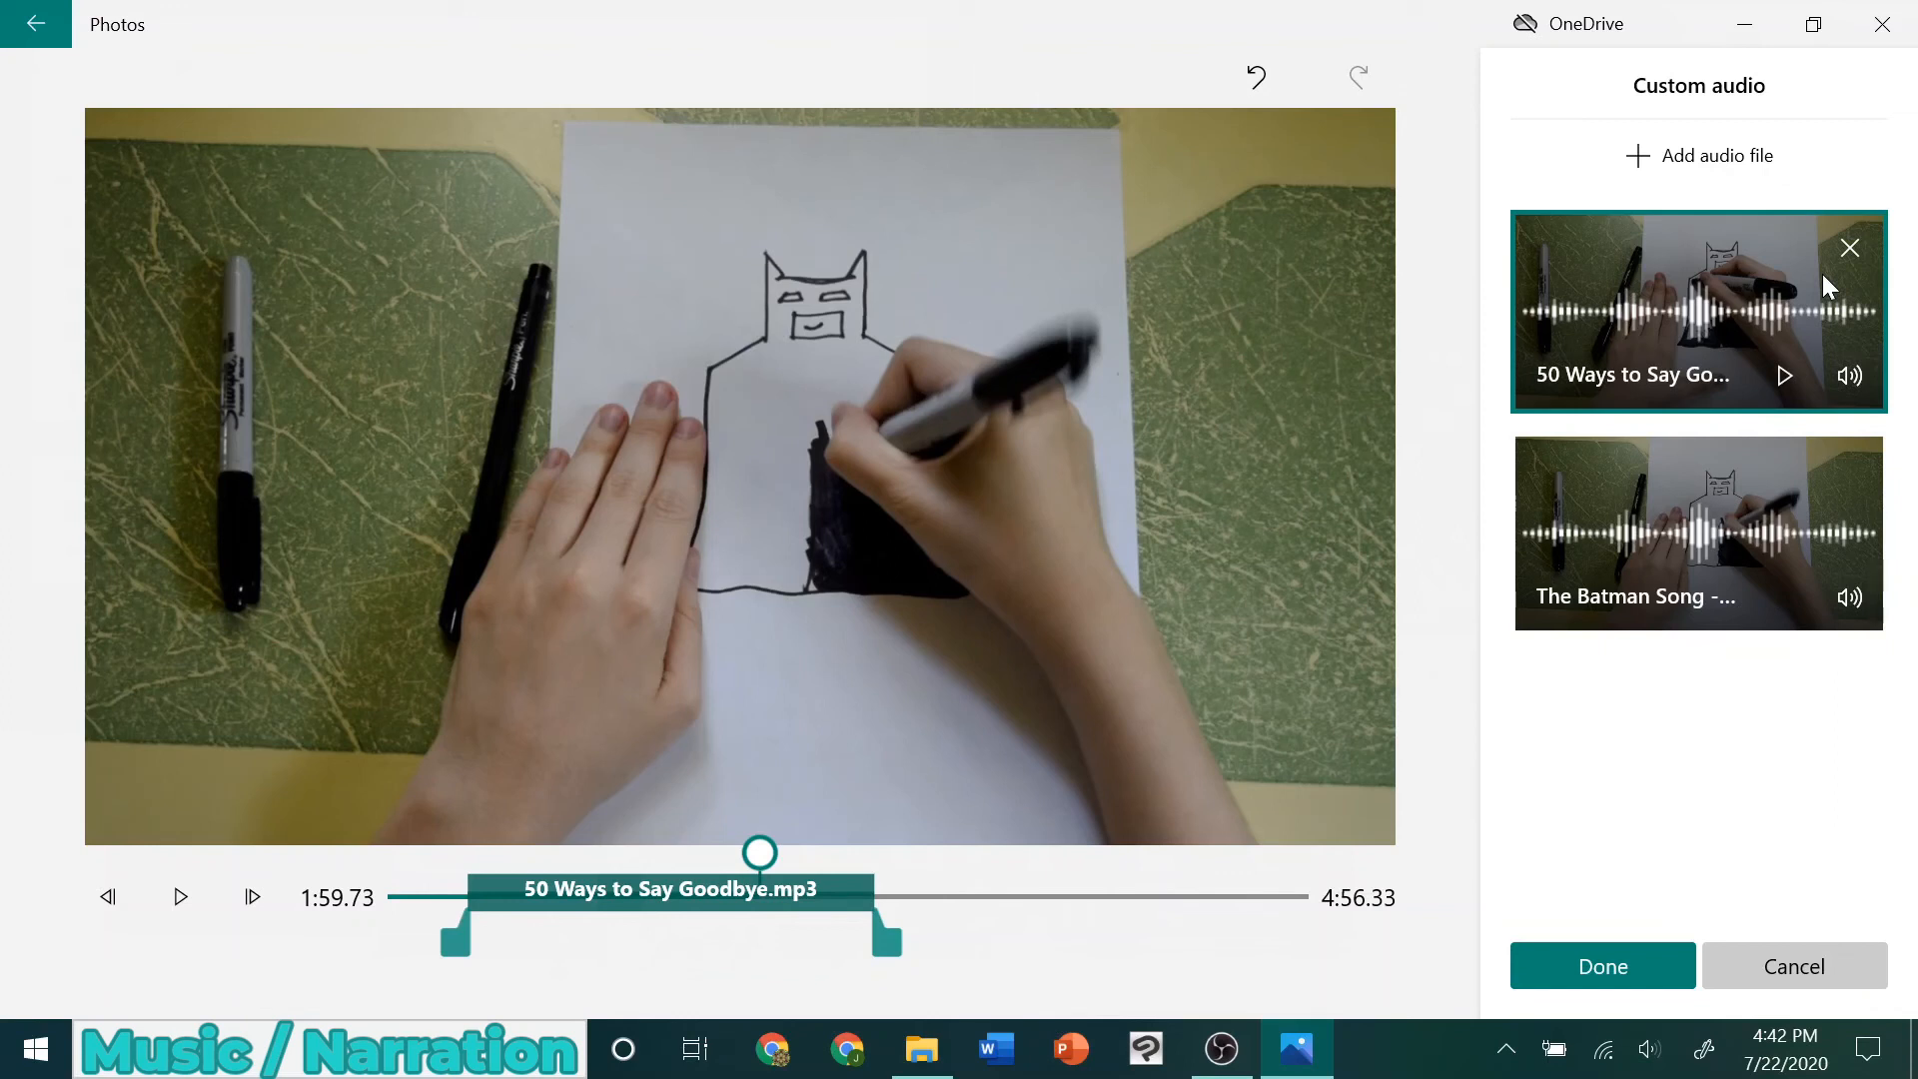
{"action": "left_click", "coordinate": [1852, 251]}
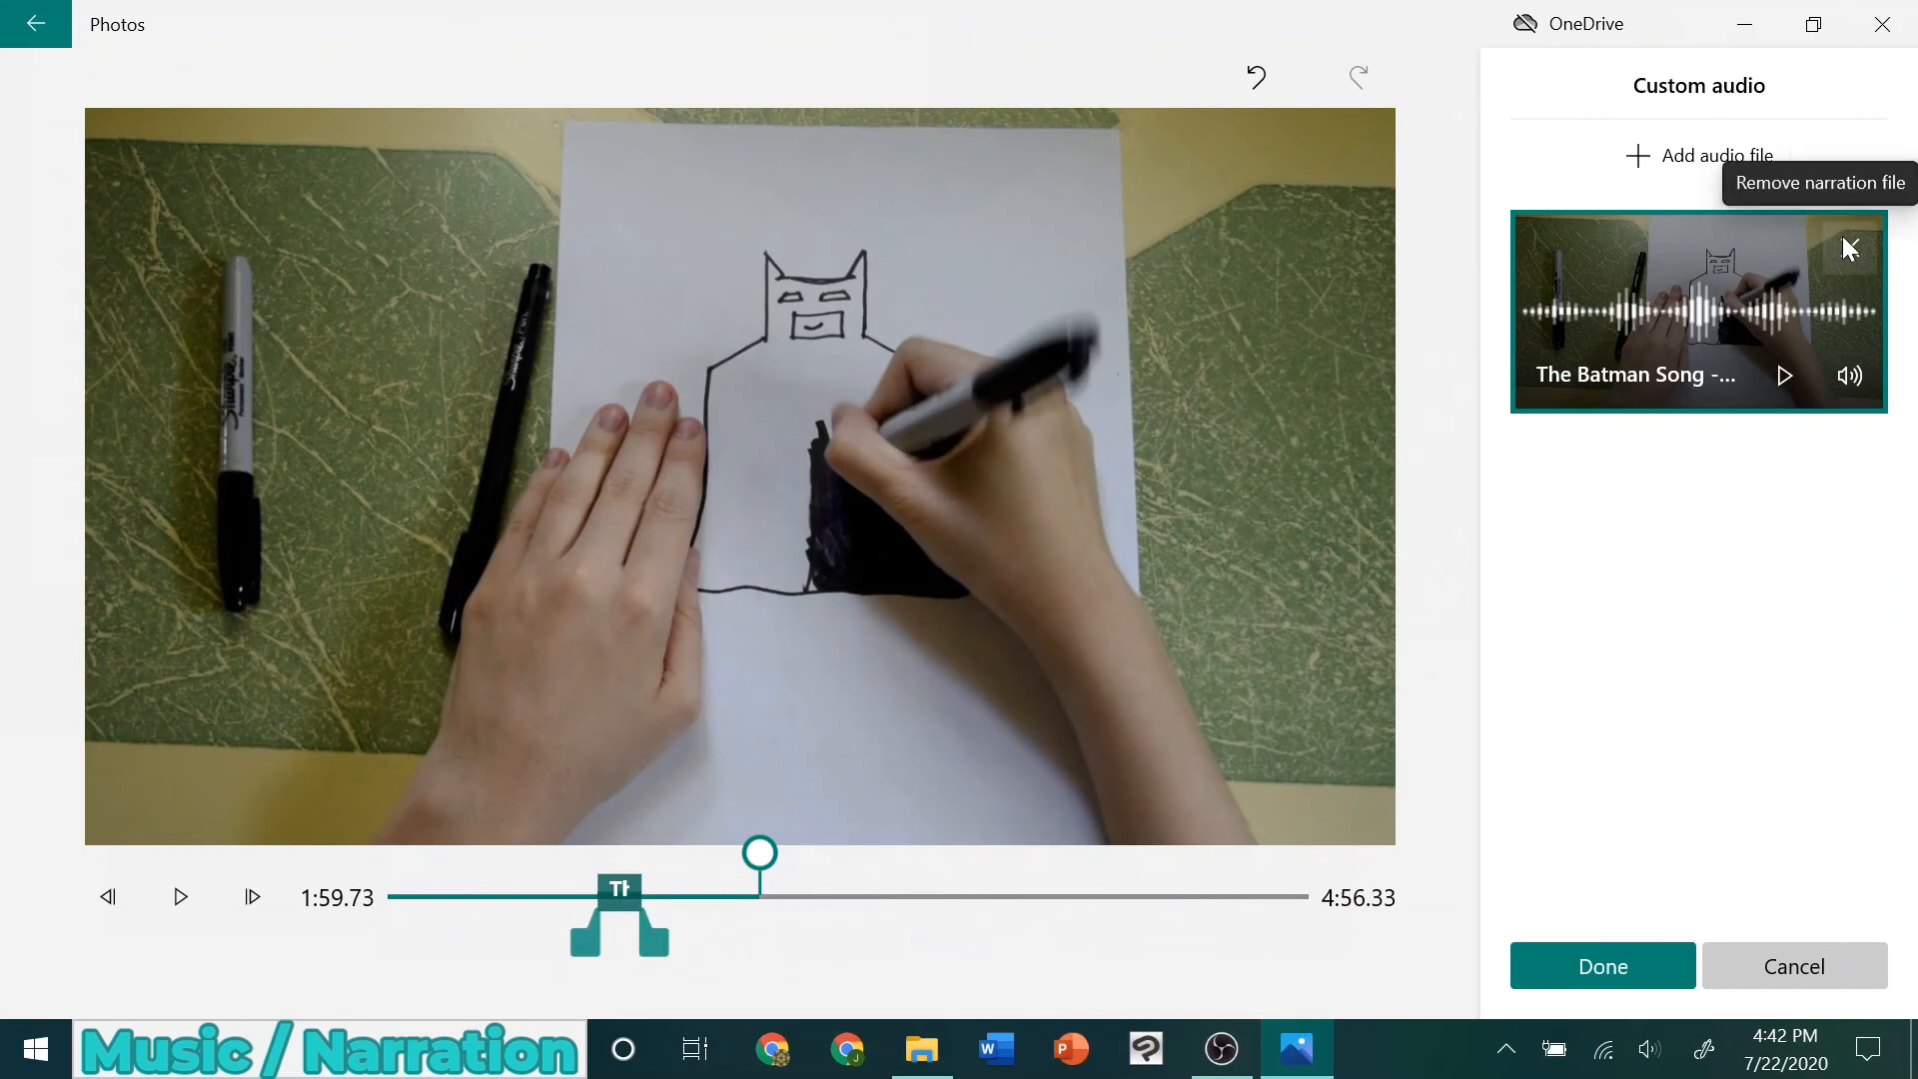
{"action": "left_click", "coordinate": [1848, 248]}
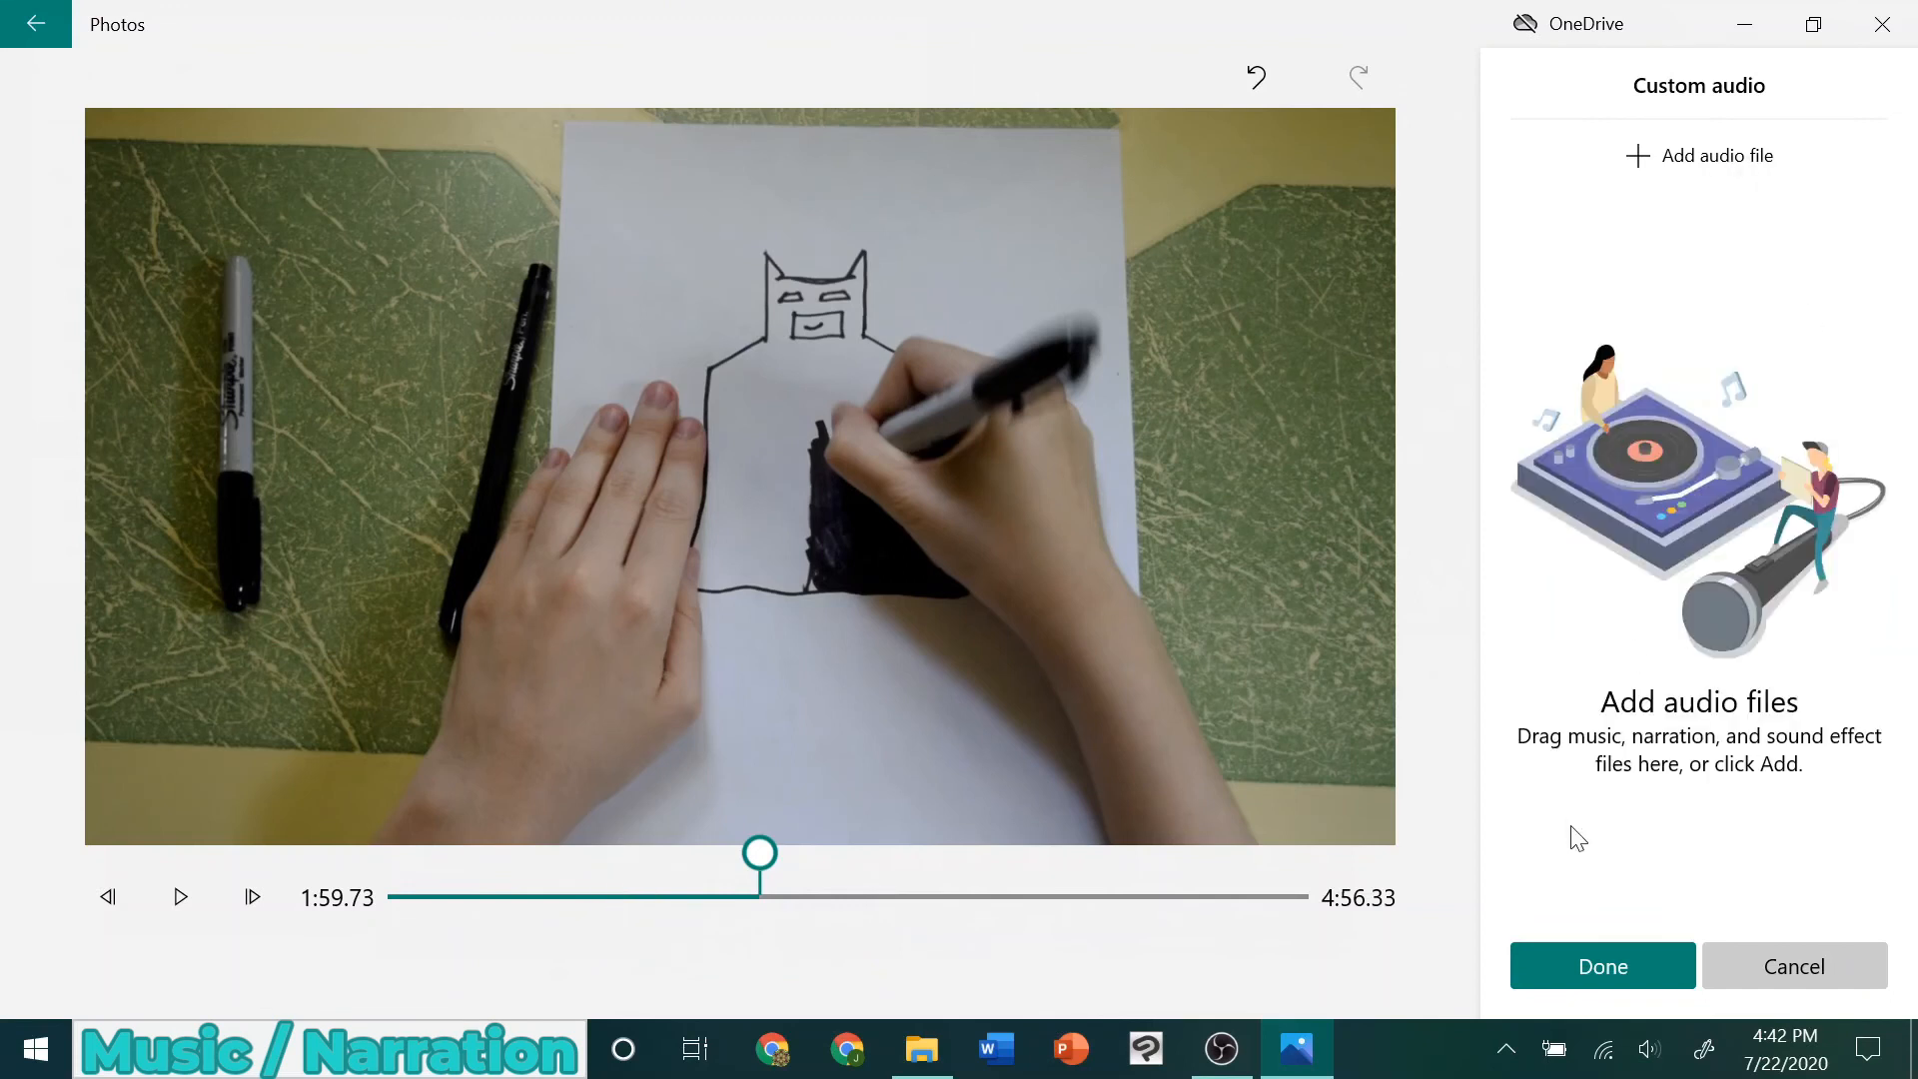
Confirm the custom audio changes and check the black-bar options for the 2:37 clip
{"action": "left_click", "coordinate": [1579, 968]}
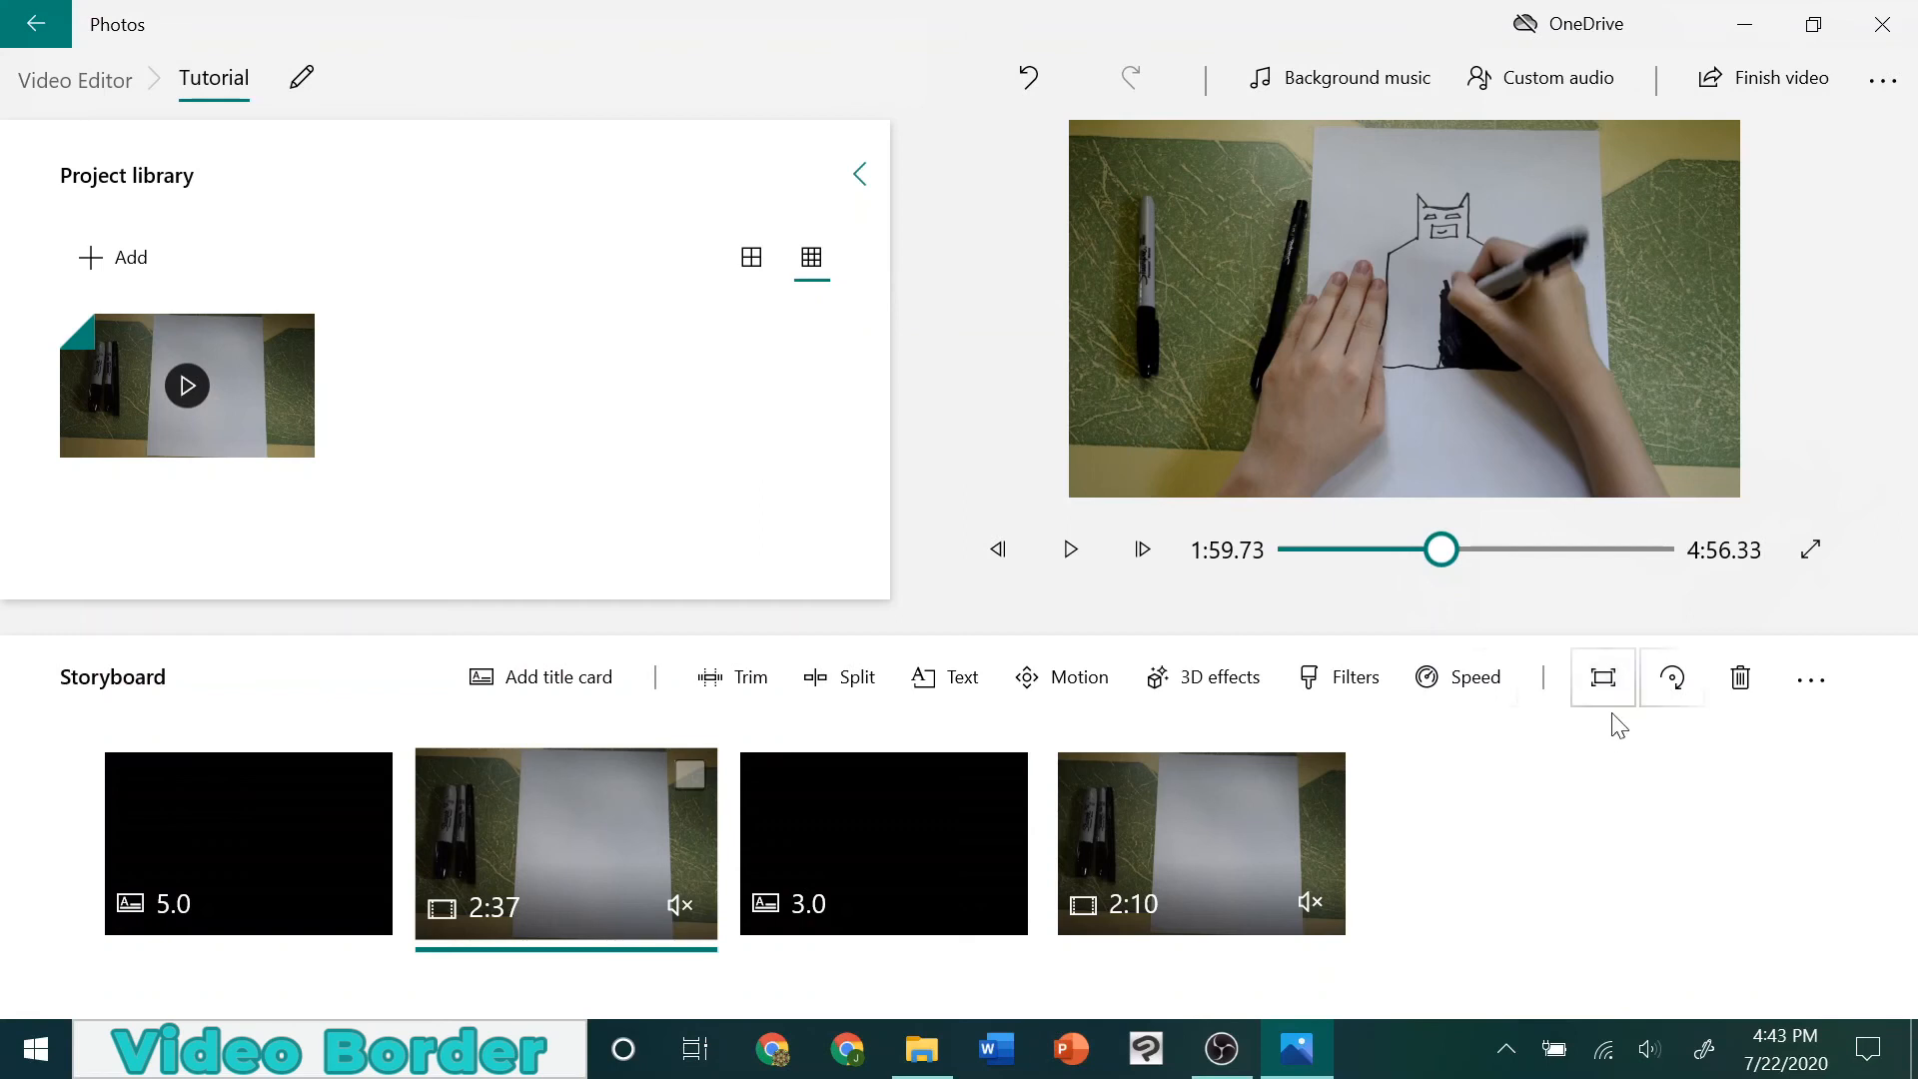
{"action": "left_click", "coordinate": [1601, 681]}
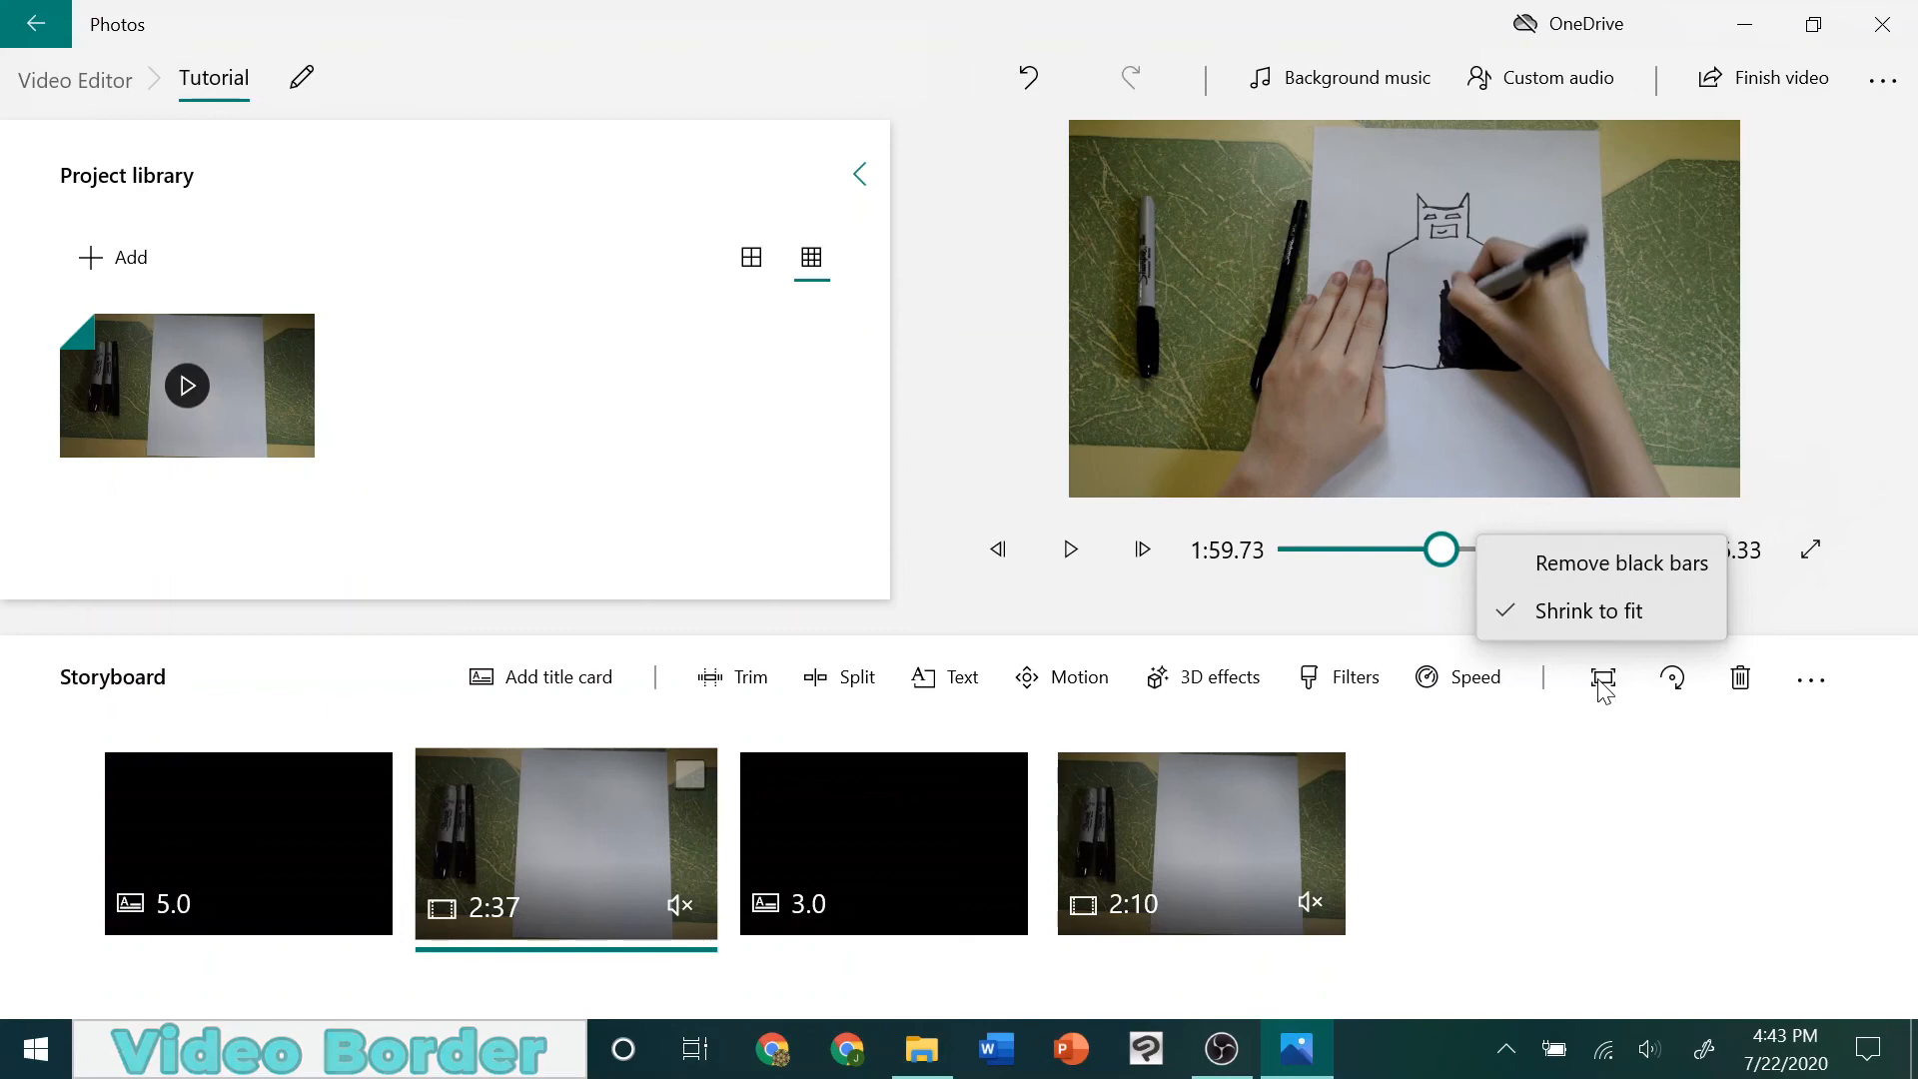
{"action": "left_click", "coordinate": [1678, 679]}
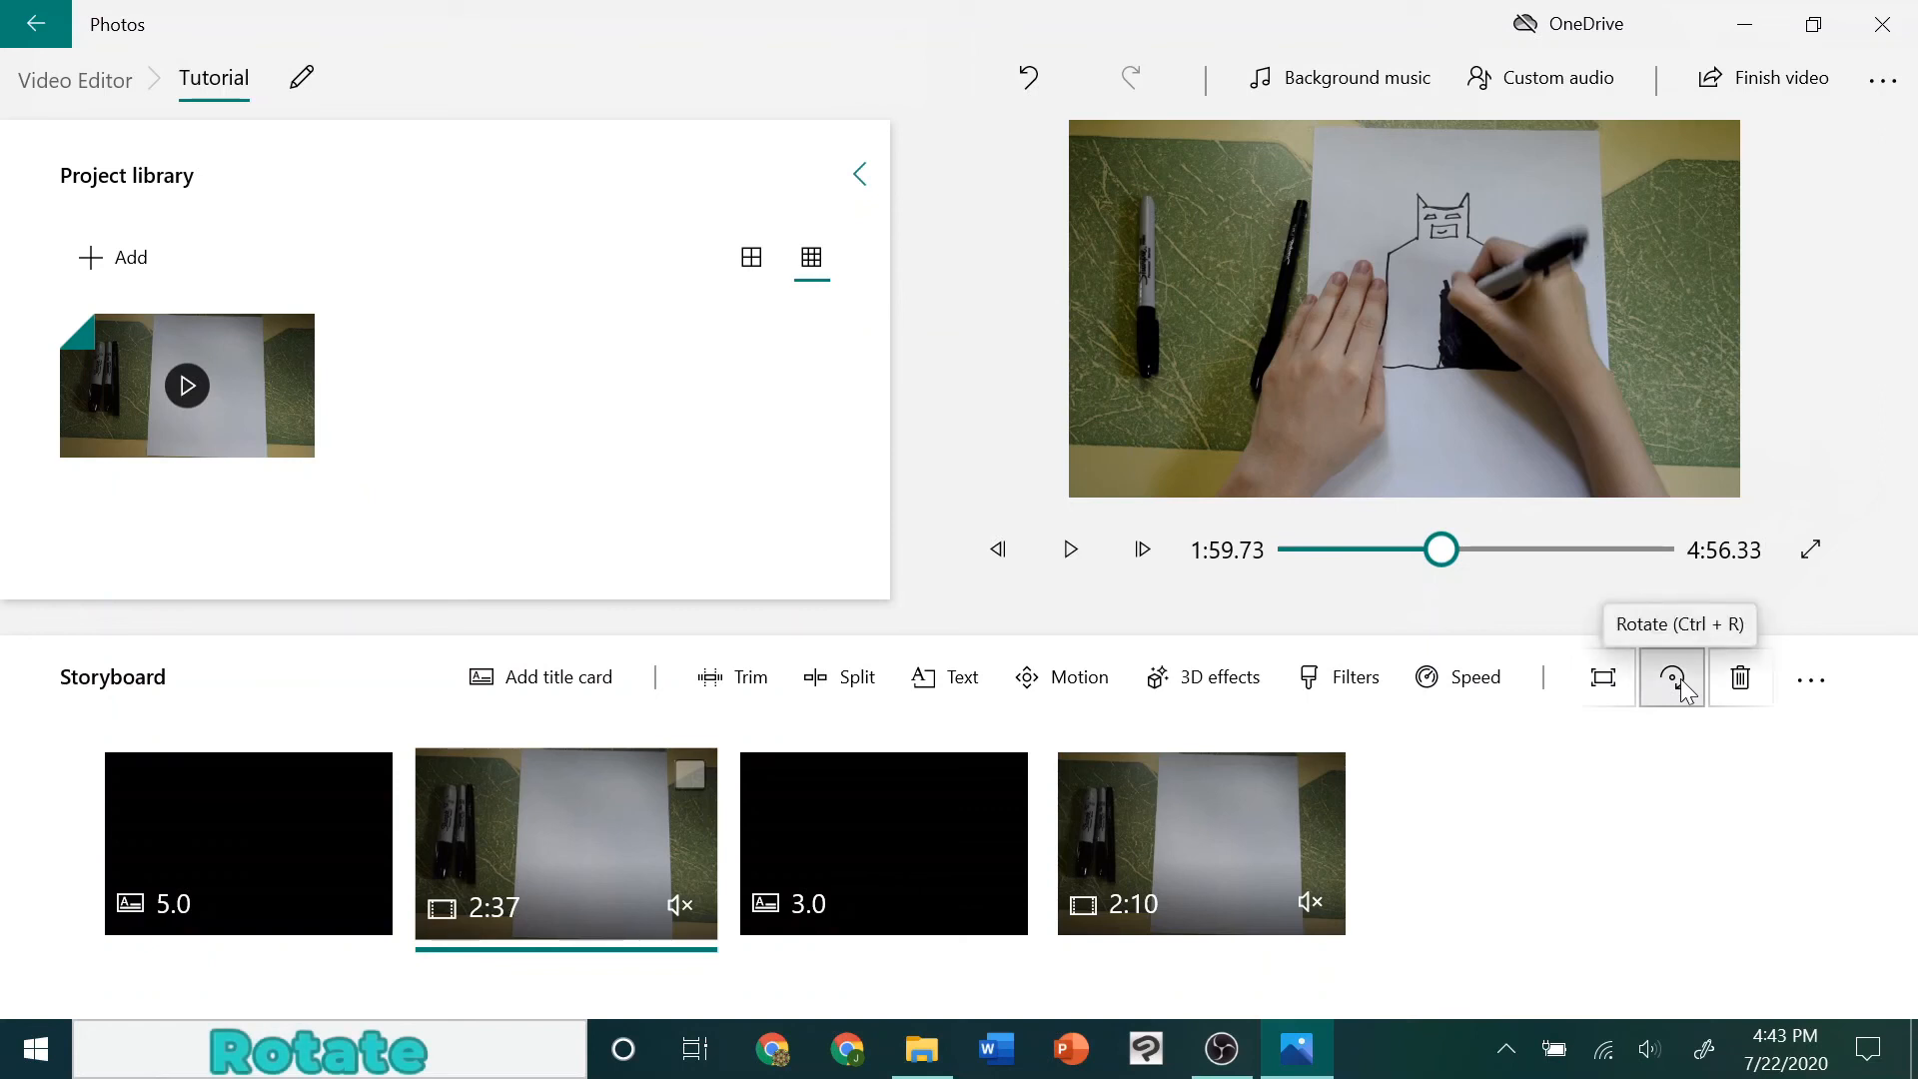
Rotate the 2:37 clip through a full turn in four quarter-turn increments
{"action": "left_click", "coordinate": [1683, 687]}
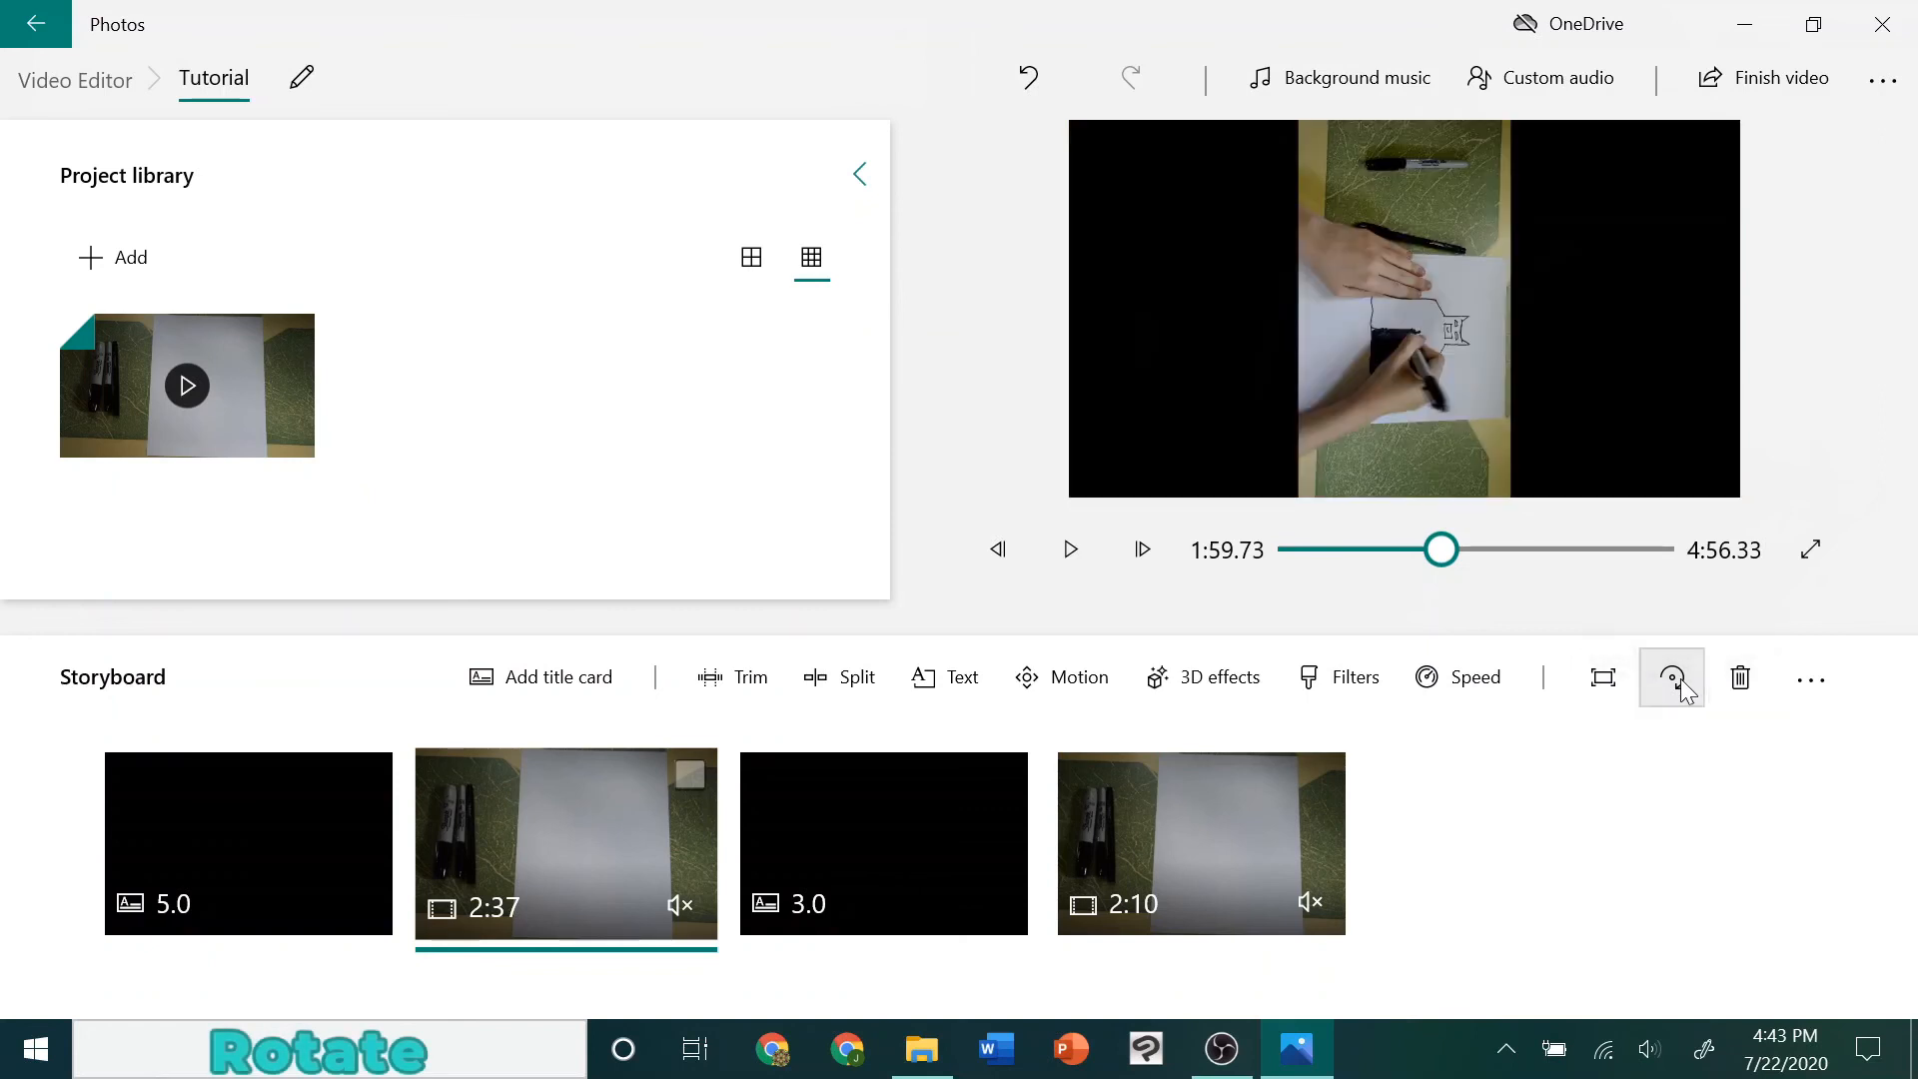
{"action": "left_click", "coordinate": [1684, 687]}
{"action": "left_click", "coordinate": [1684, 688]}
{"action": "left_click", "coordinate": [1684, 687]}
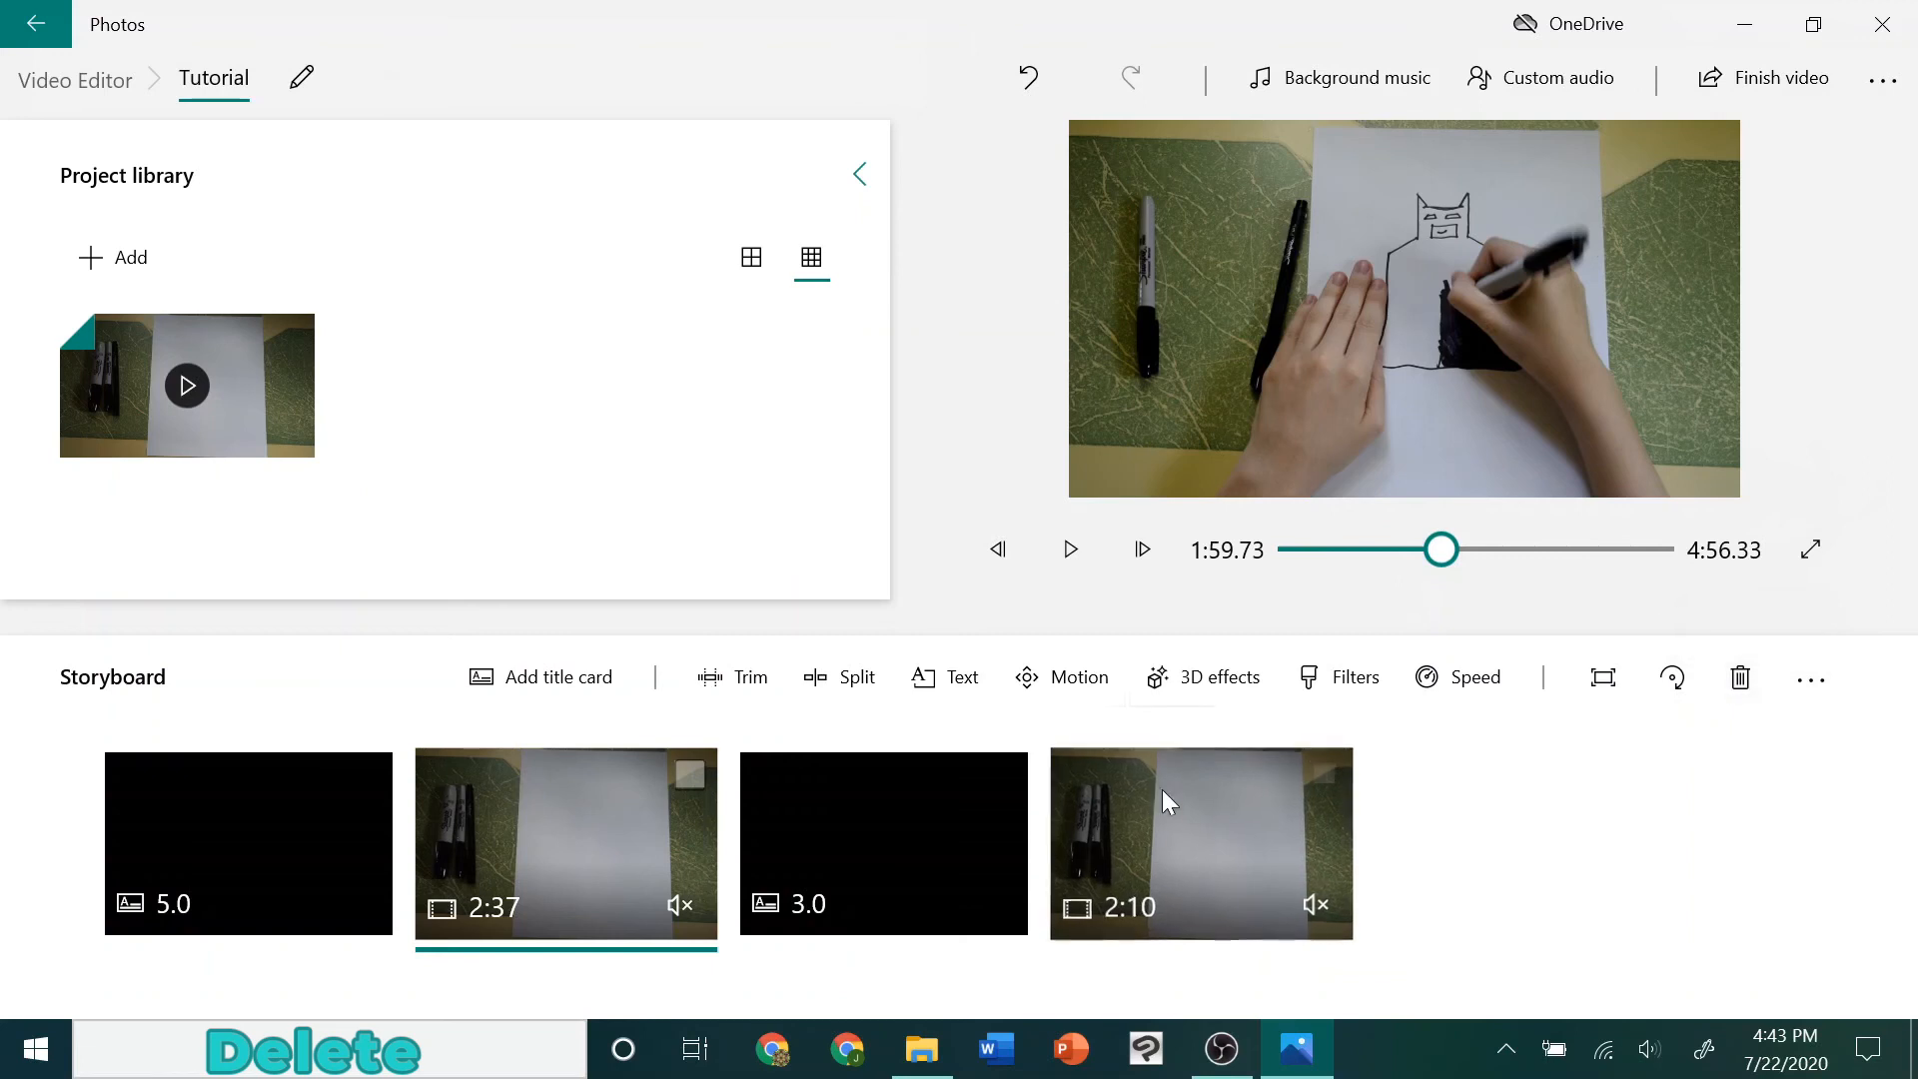
Delete the 2:37 clip, the 3.0 title card and the 2:10 clip together from the storyboard, and undo the deletion
{"action": "left_click", "coordinate": [1319, 777]}
{"action": "left_click", "coordinate": [1005, 778]}
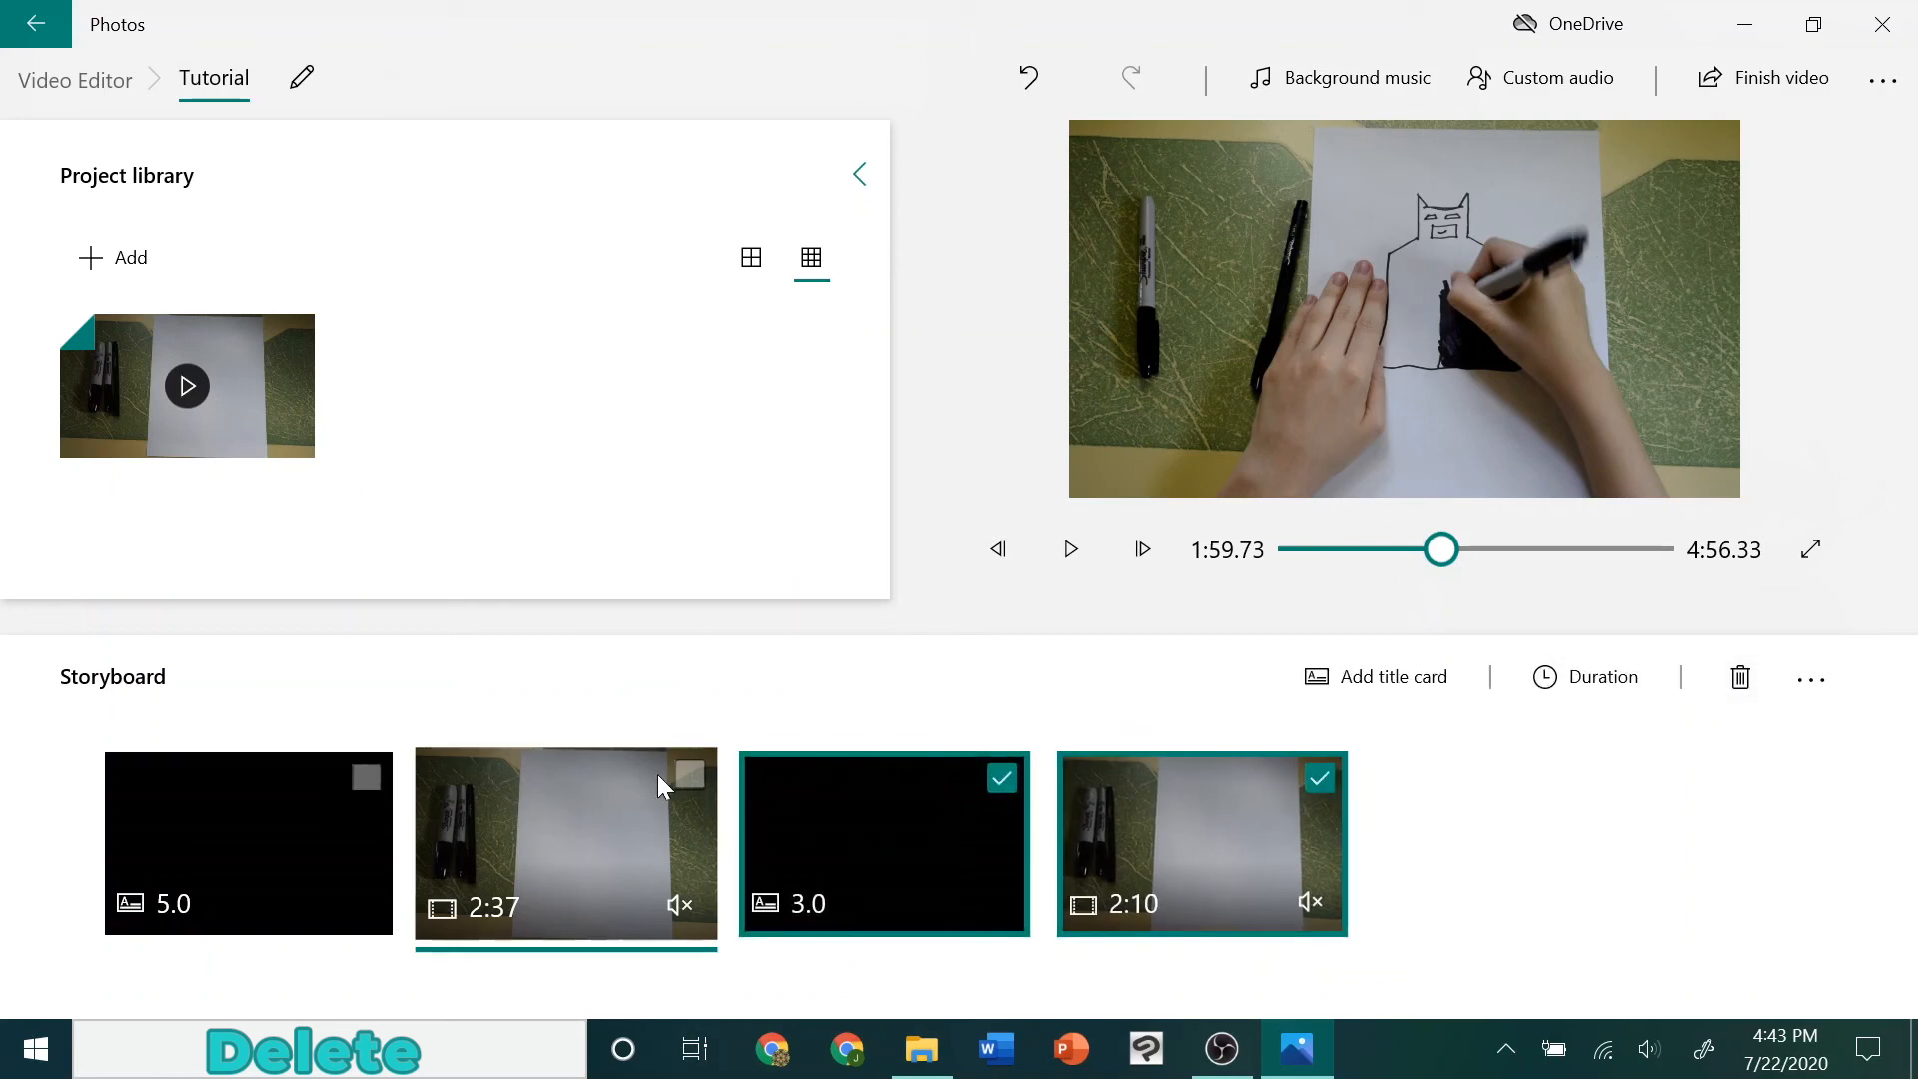
{"action": "left_click", "coordinate": [690, 775]}
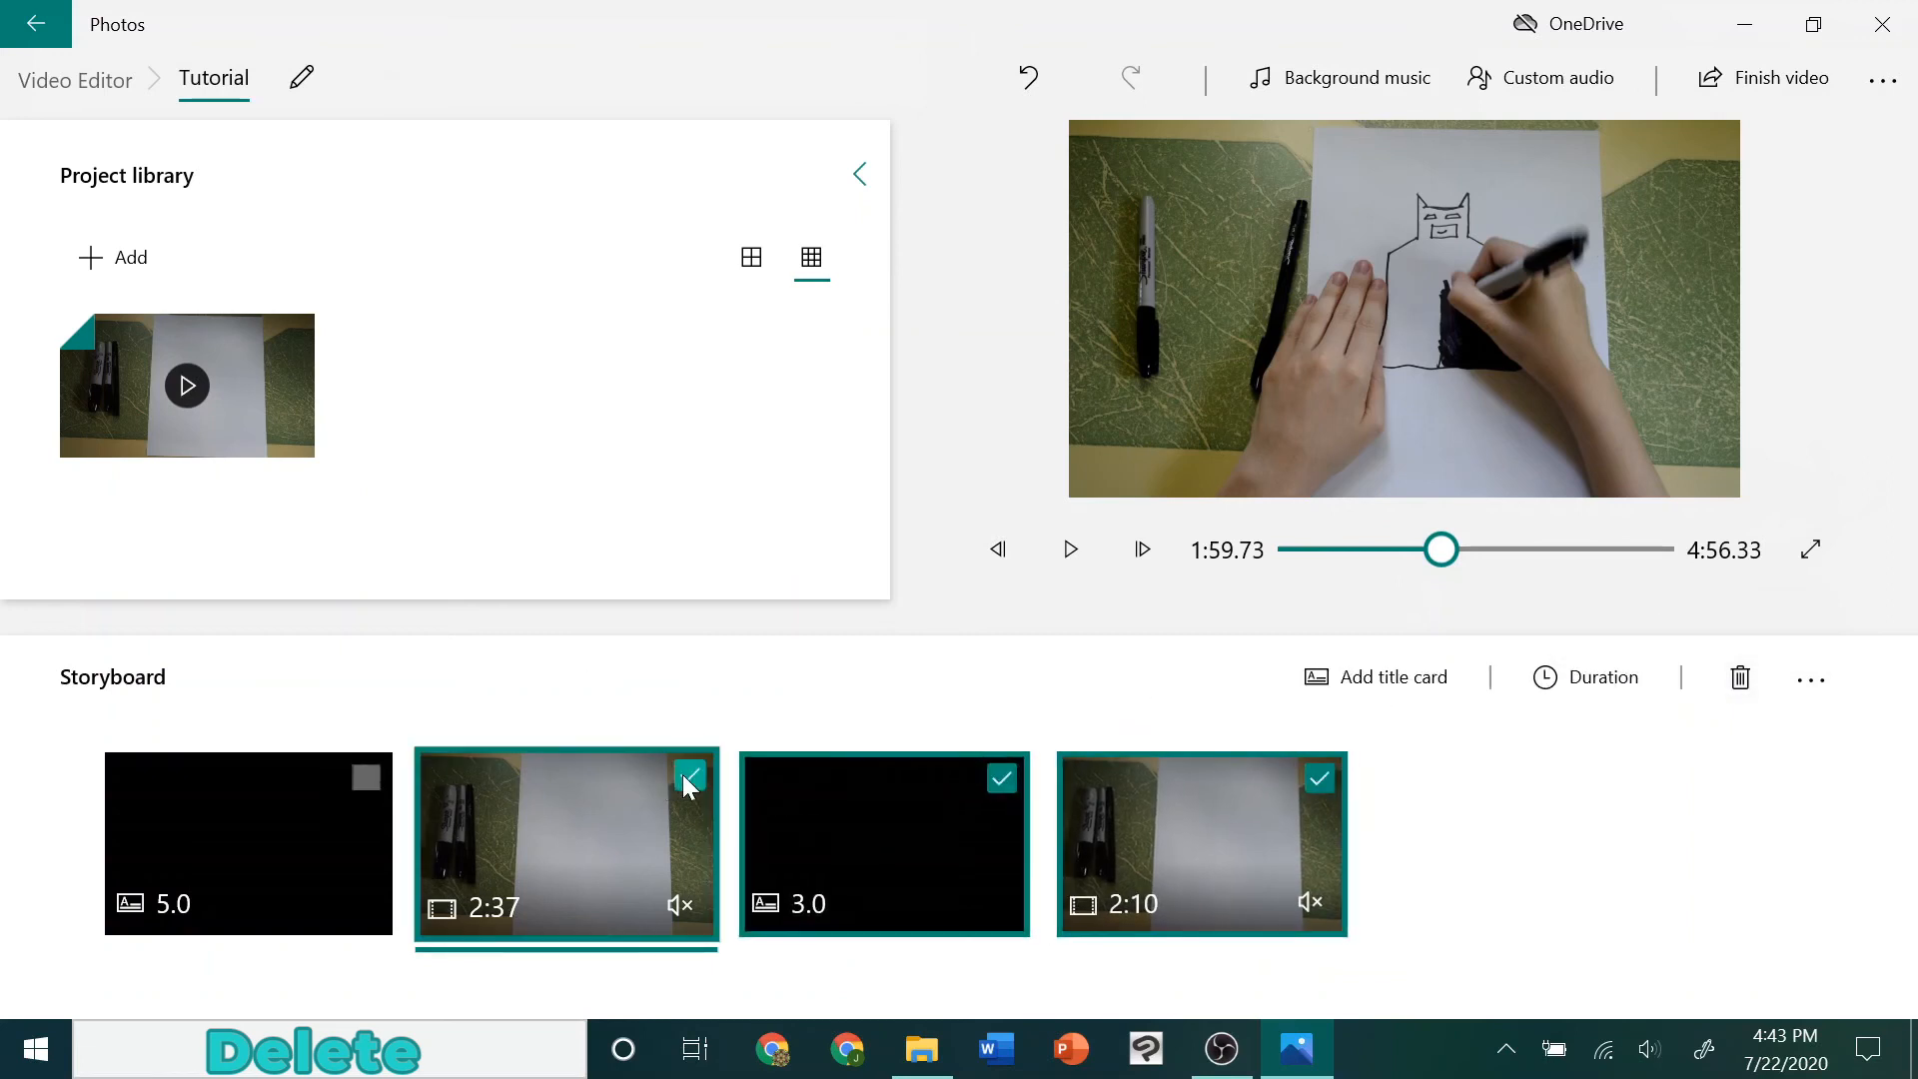
{"action": "left_click", "coordinate": [1760, 670]}
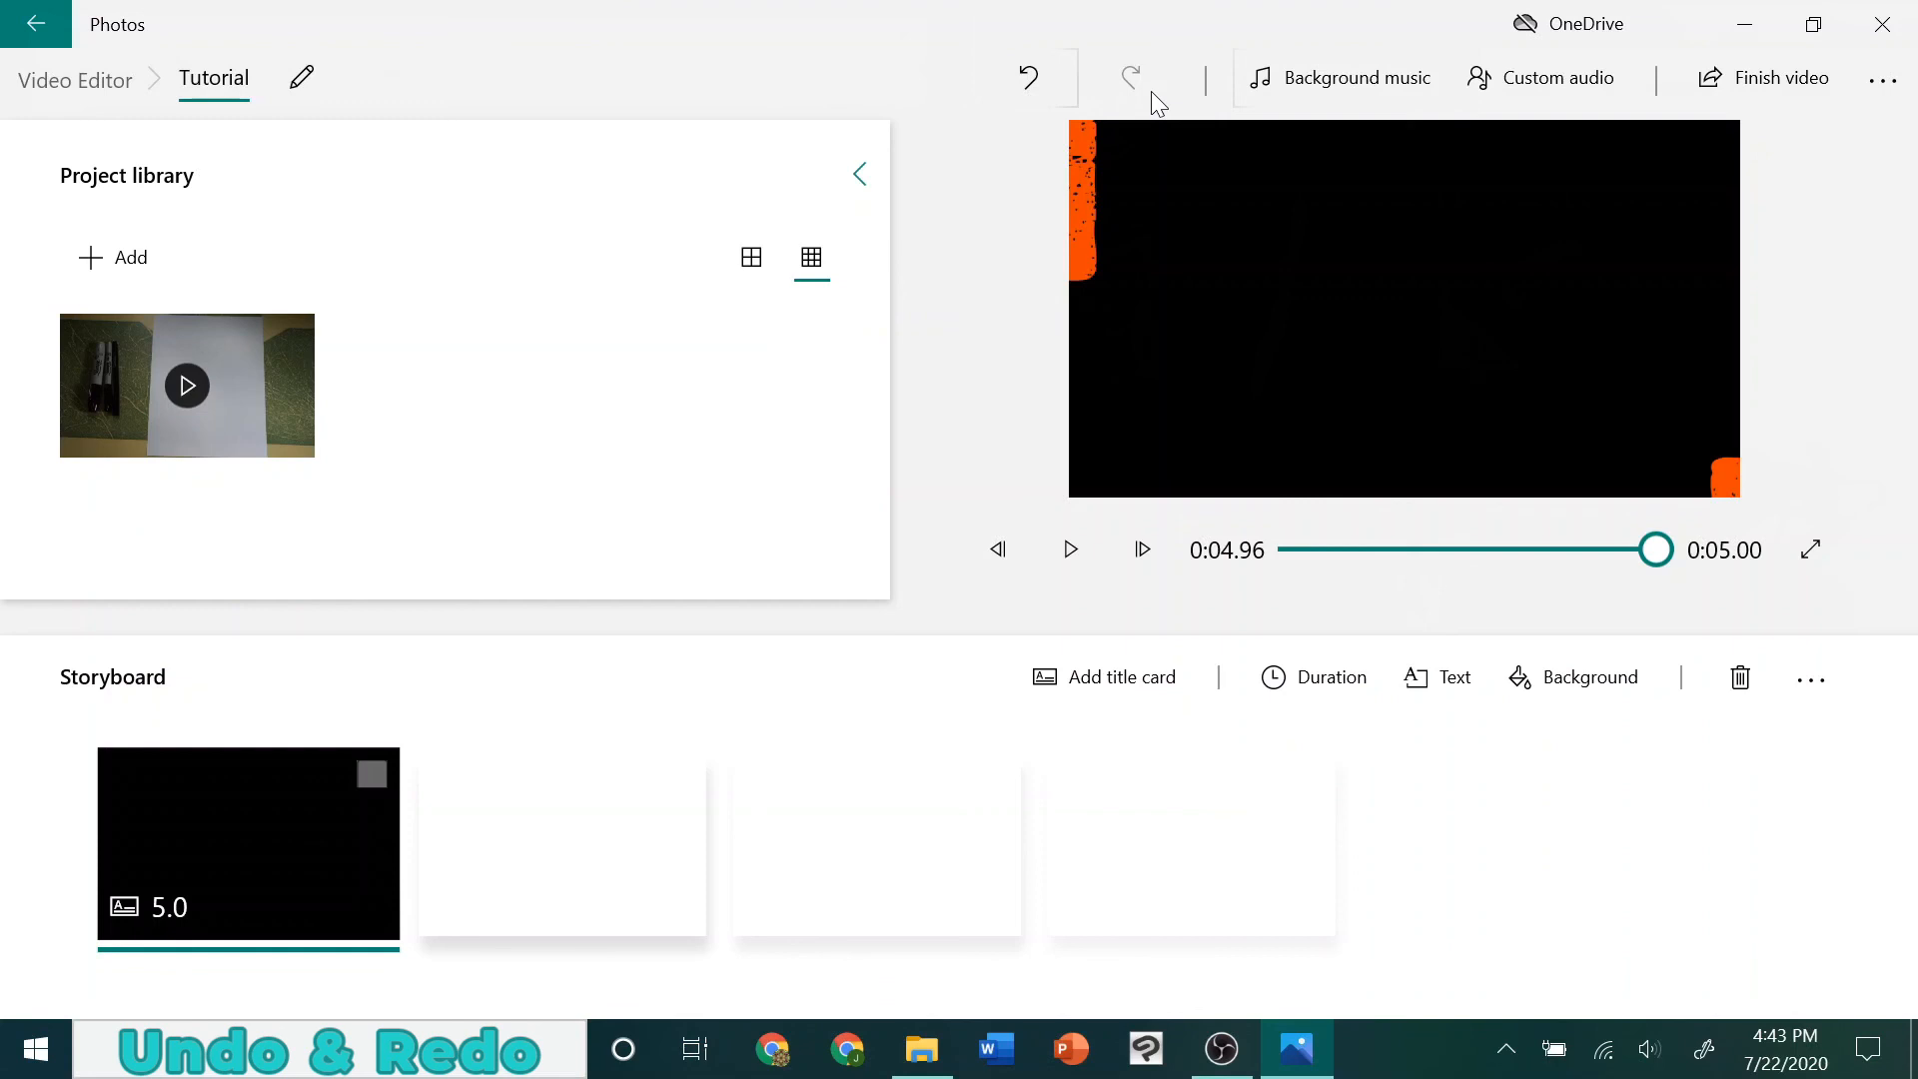
{"action": "left_click", "coordinate": [1070, 87]}
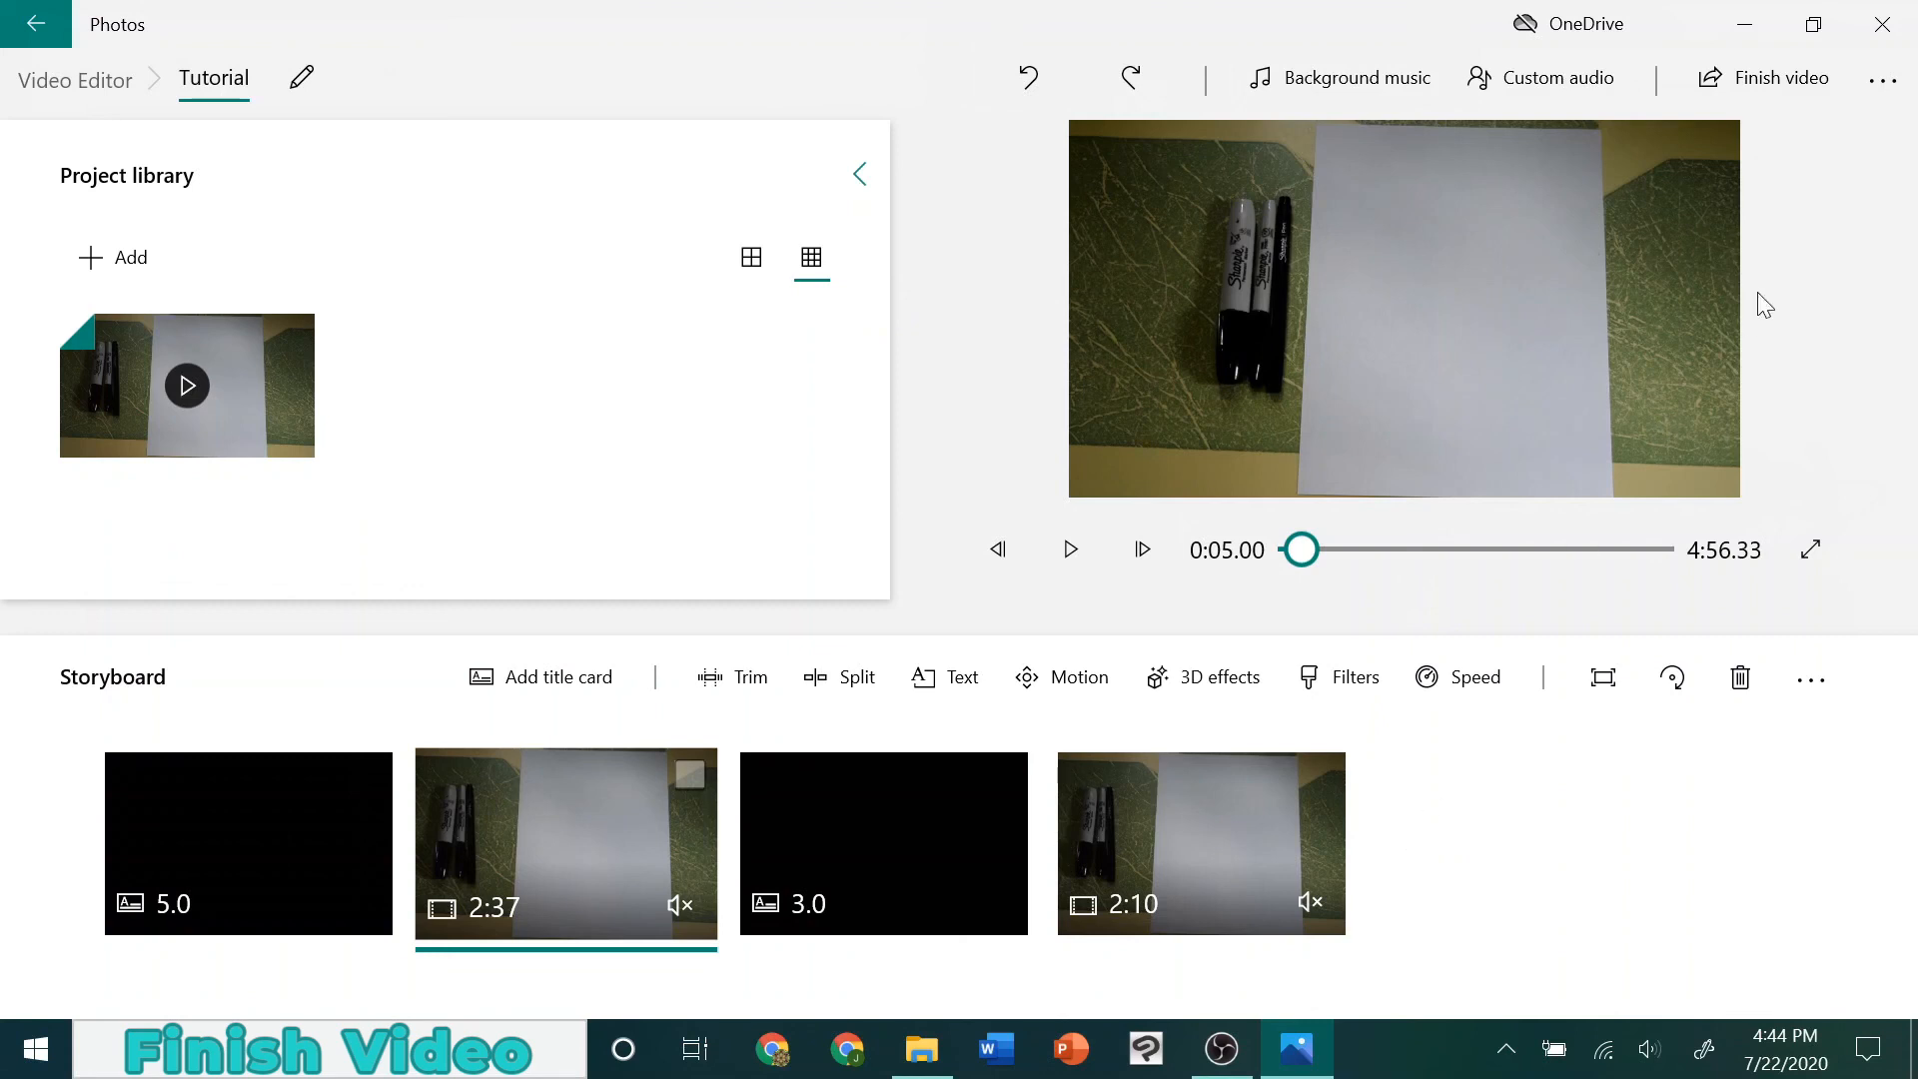
Export the finished video at High 1080p quality as Tutorial.mp4 in the Videos folder
{"action": "left_click", "coordinate": [1801, 61]}
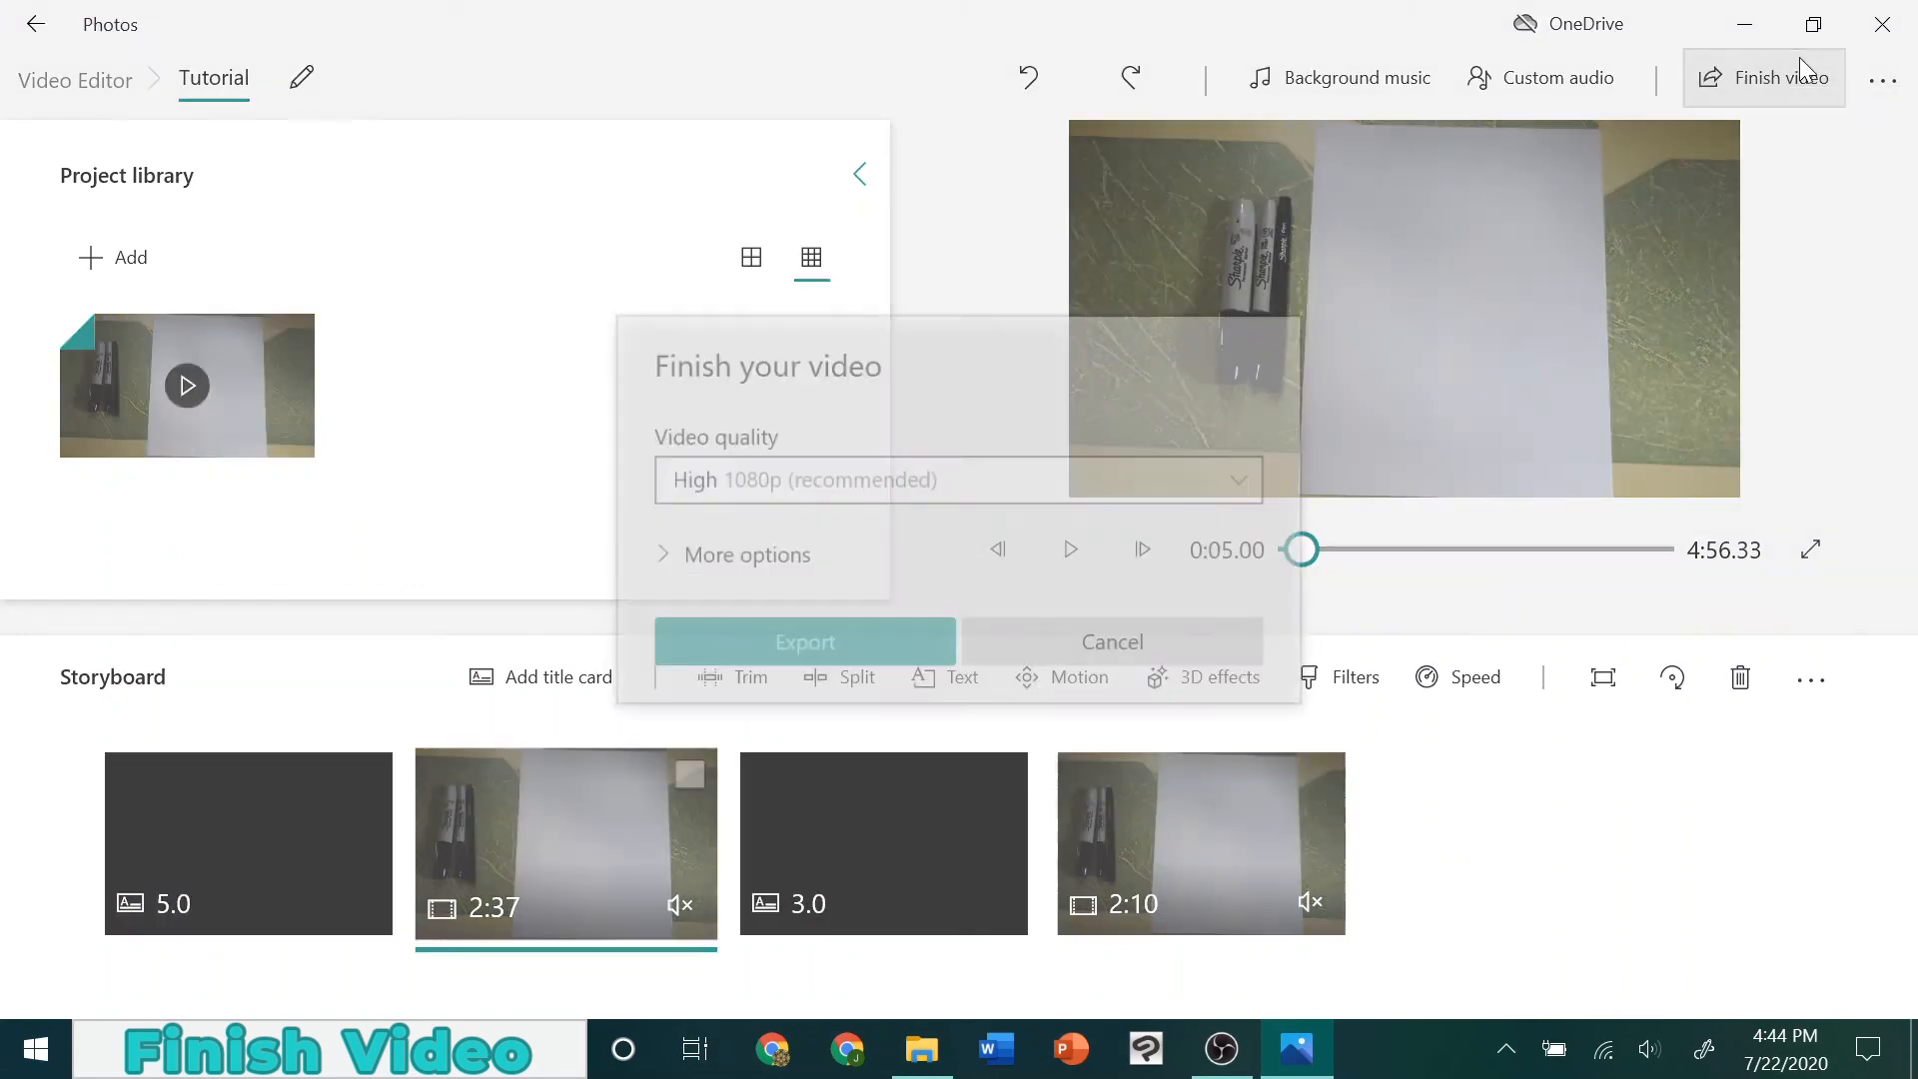
{"action": "left_click", "coordinate": [775, 477]}
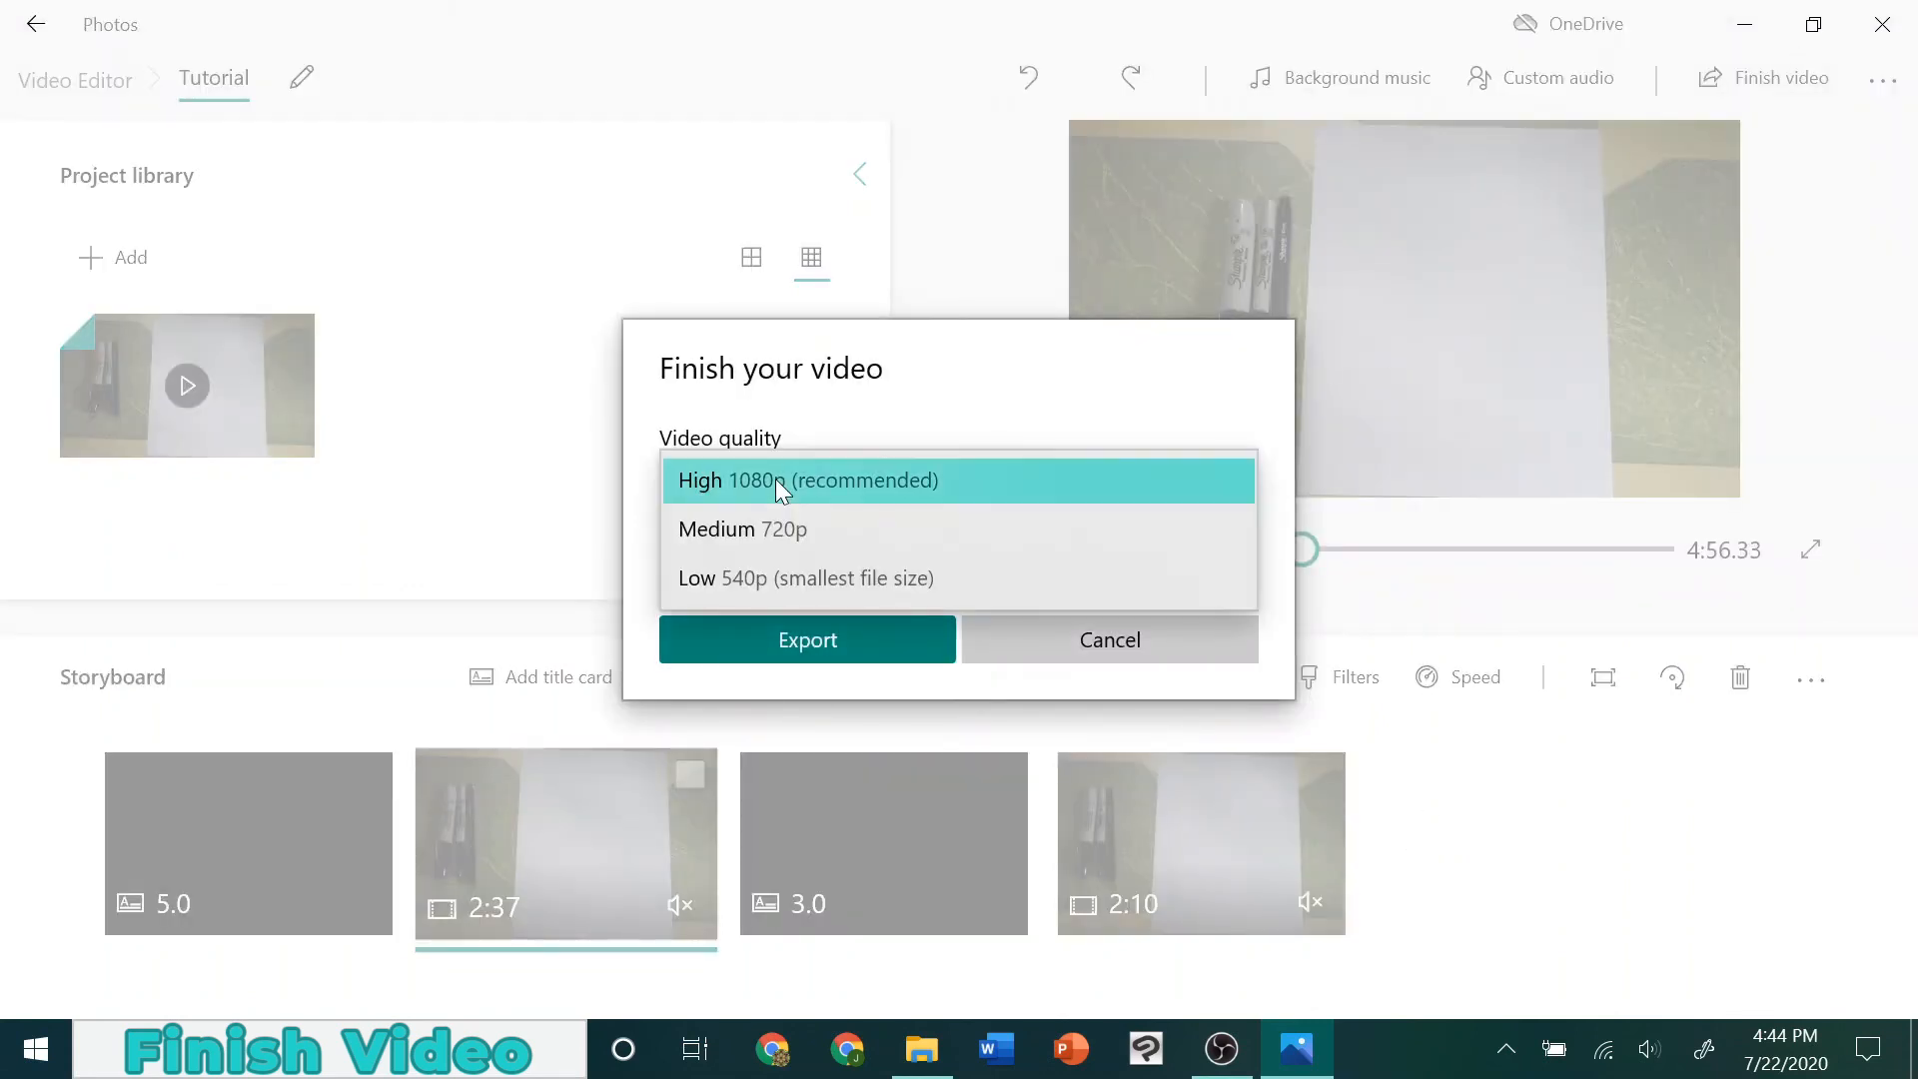
{"action": "left_click", "coordinate": [775, 477]}
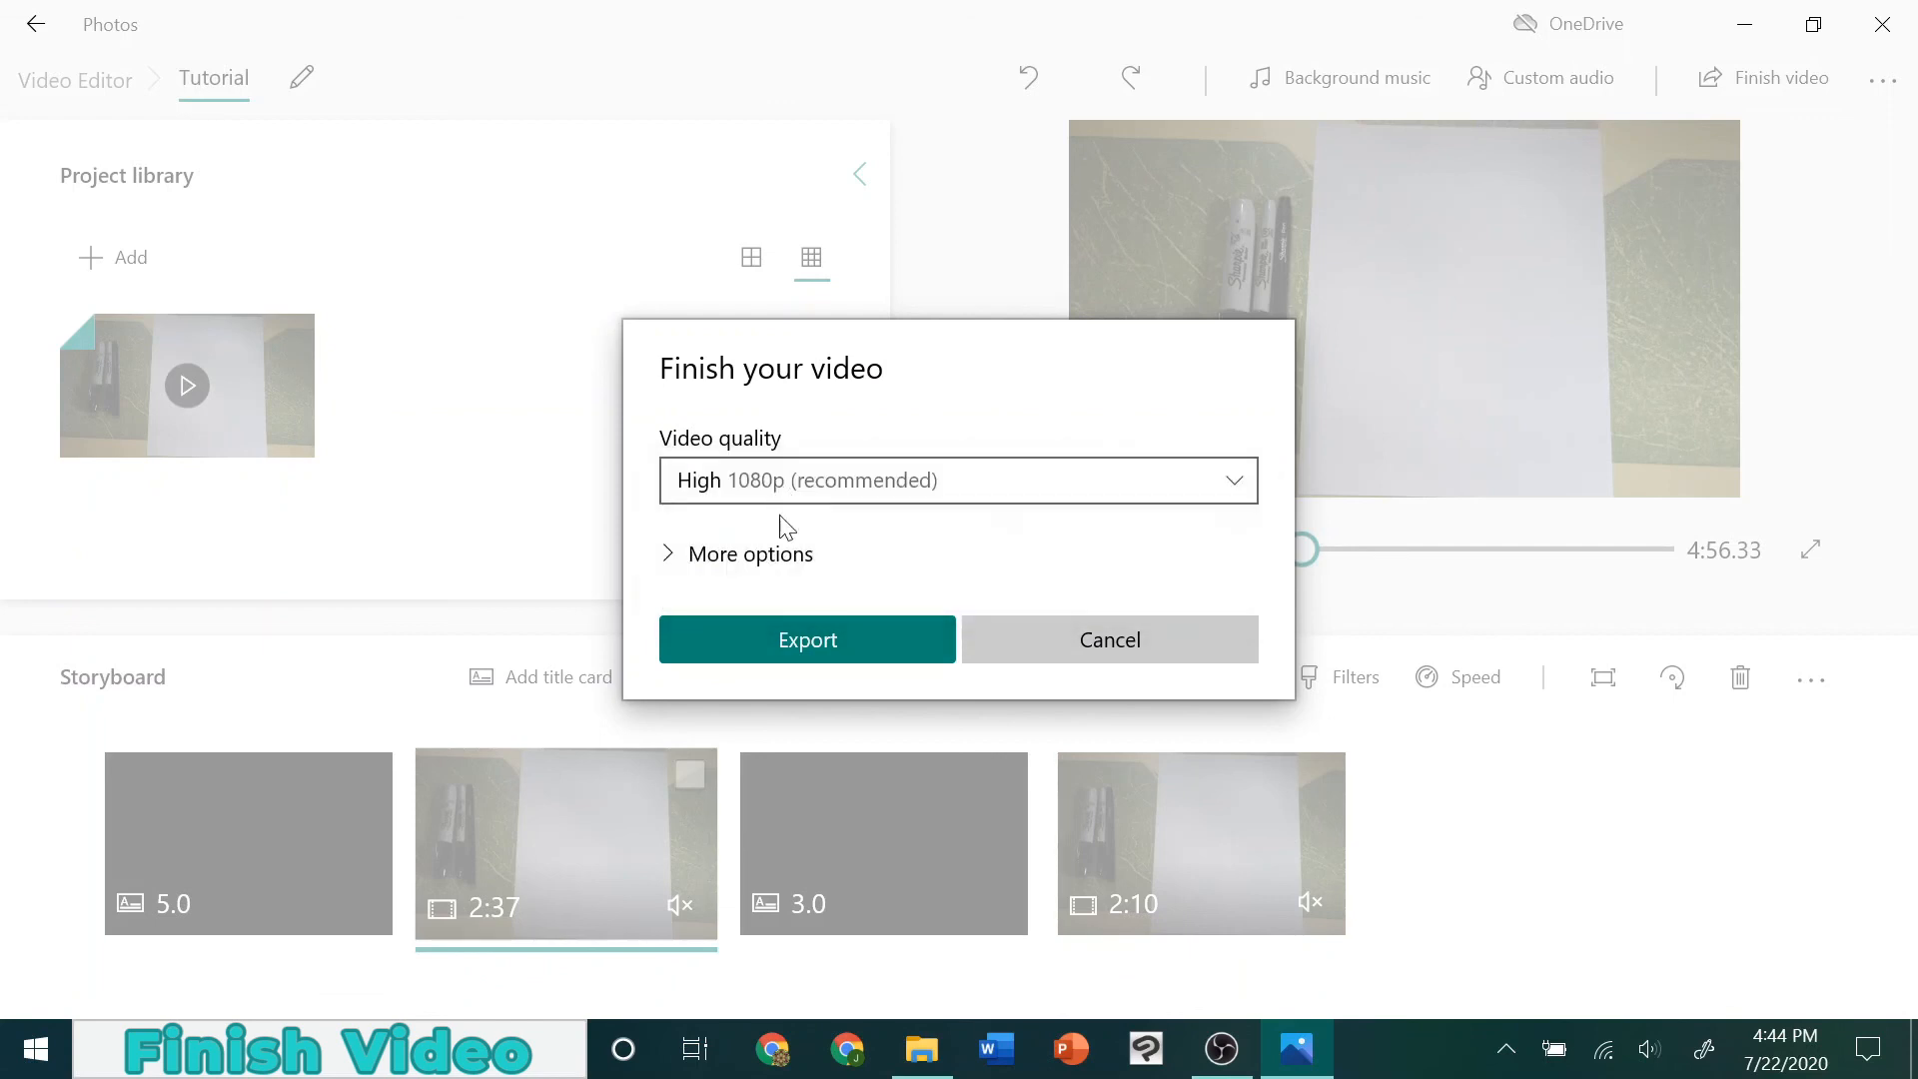
{"action": "left_click", "coordinate": [799, 630]}
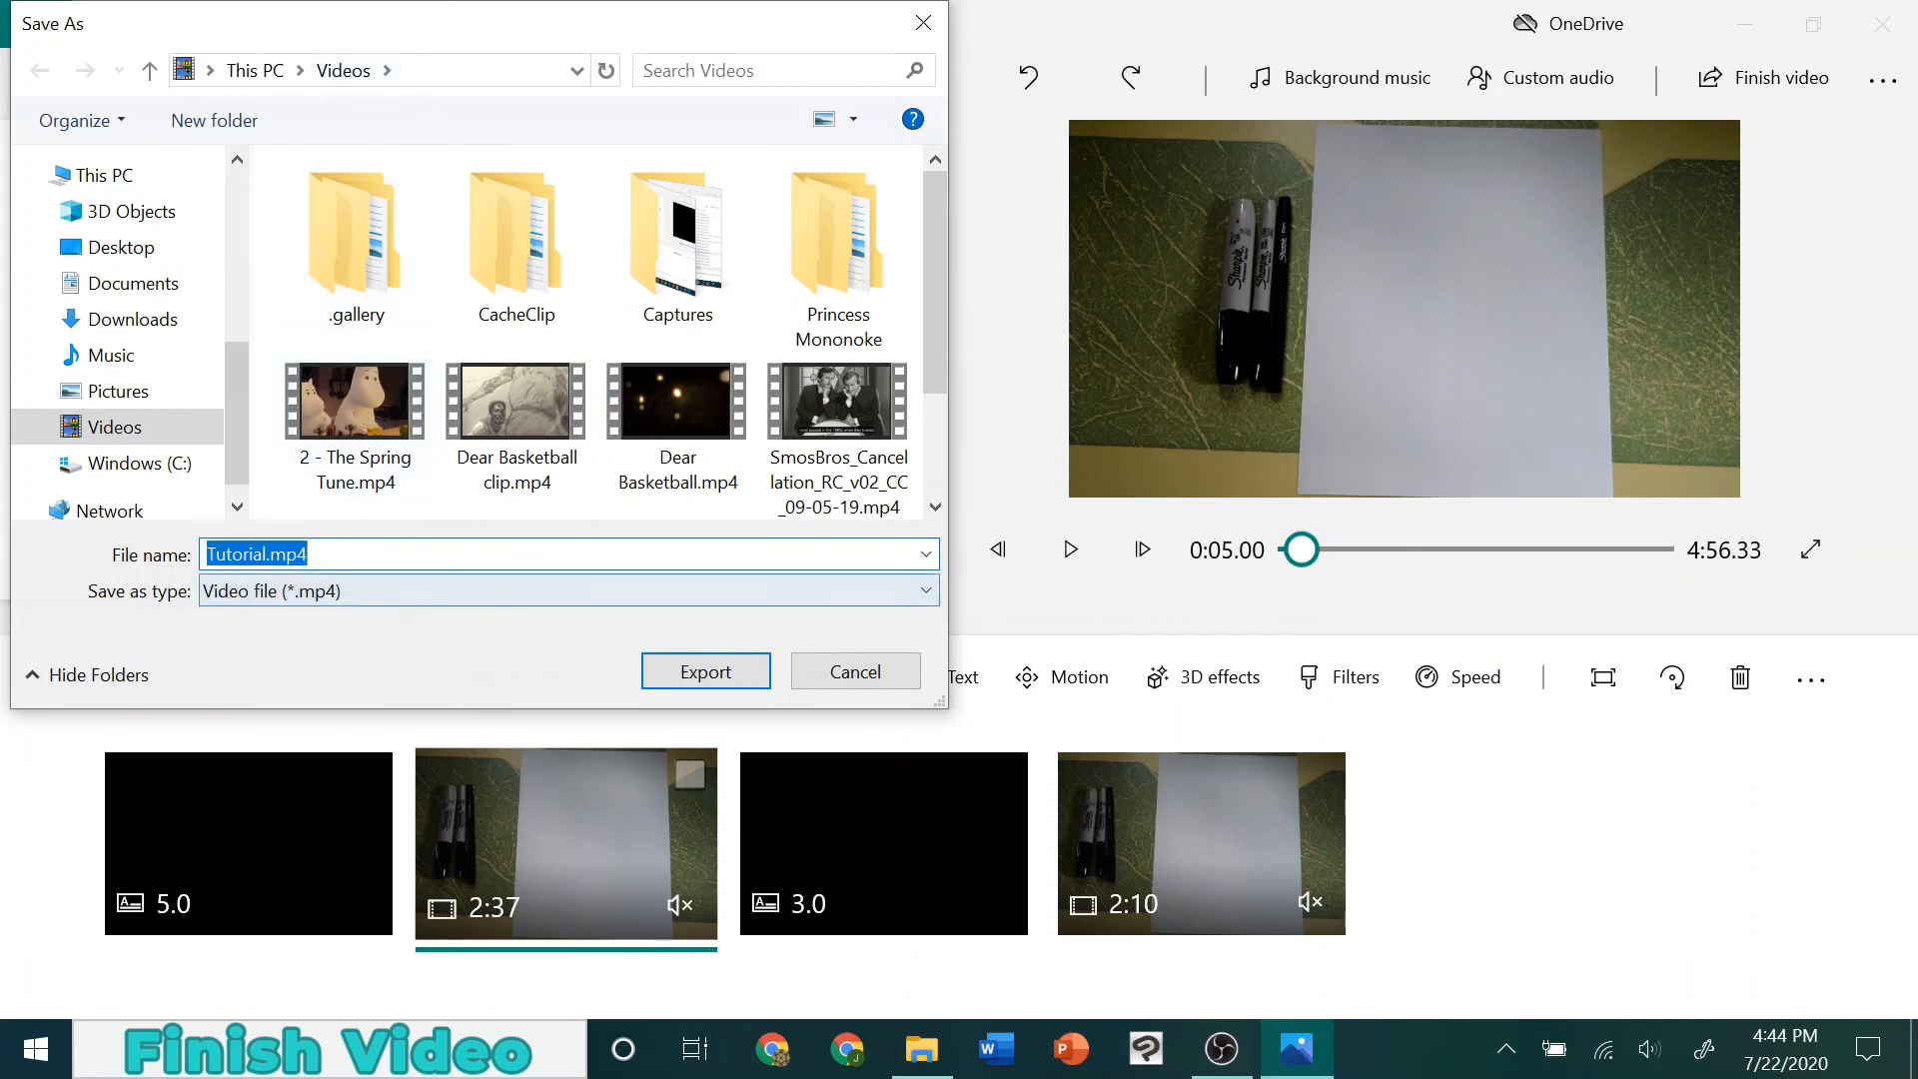
{"action": "left_click", "coordinate": [695, 671]}
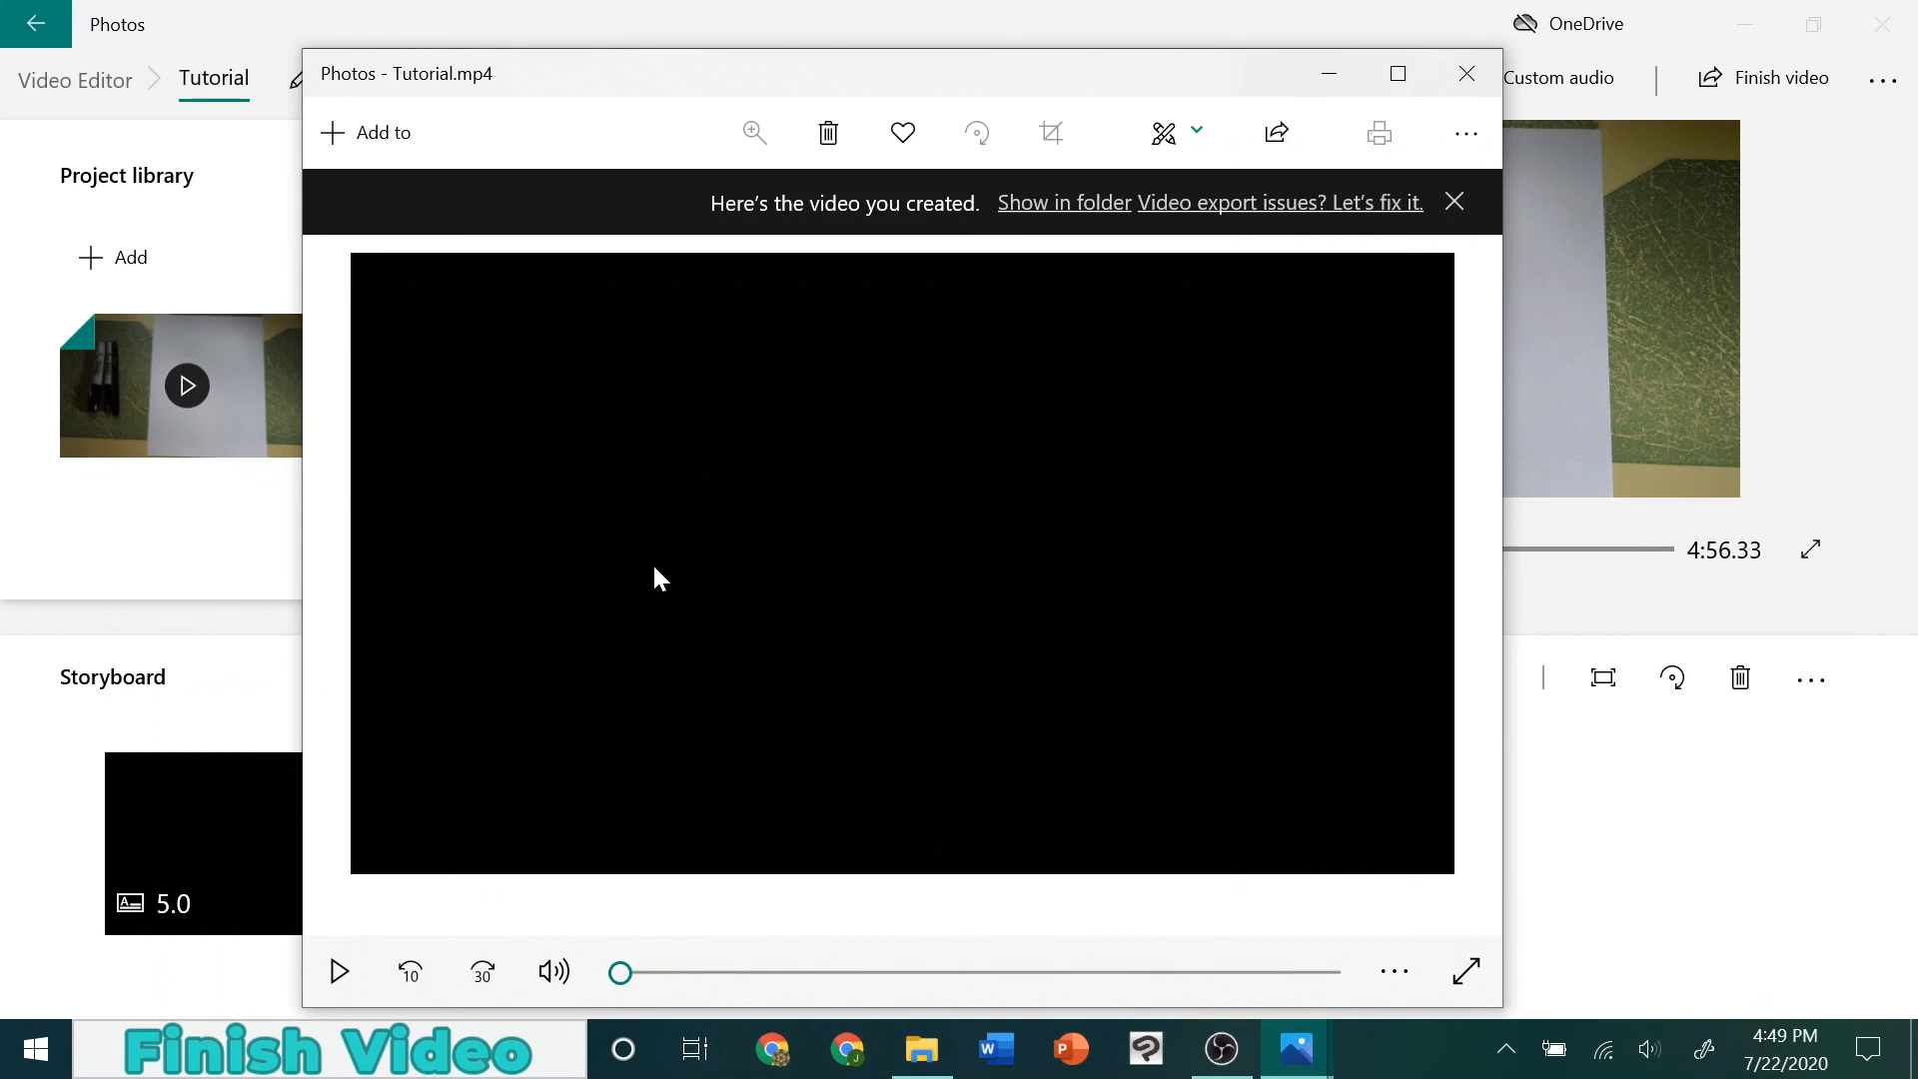
Preview the exported Tutorial.mp4 around the second title card and near the end of the video
{"action": "left_click_drag", "start_coordinate": [622, 973], "coordinate": [1012, 951]}
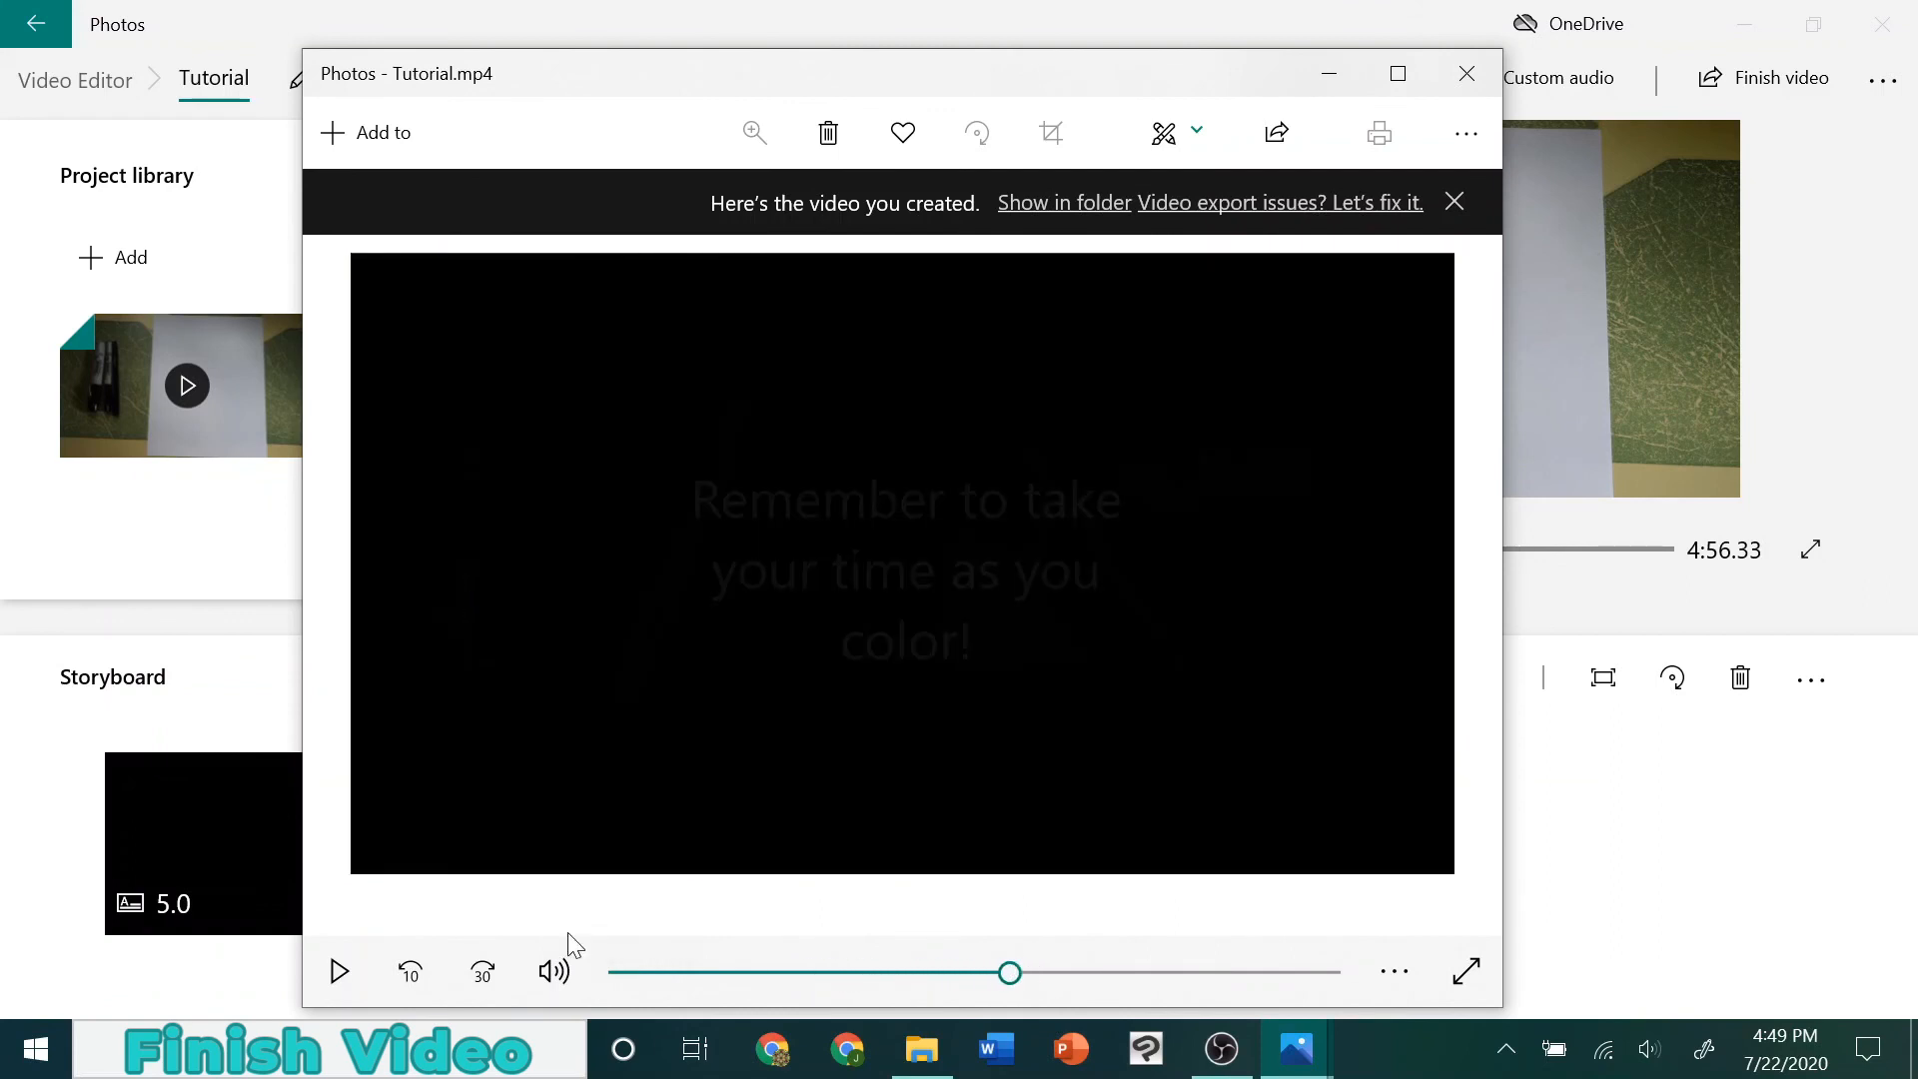
{"action": "left_click", "coordinate": [324, 979]}
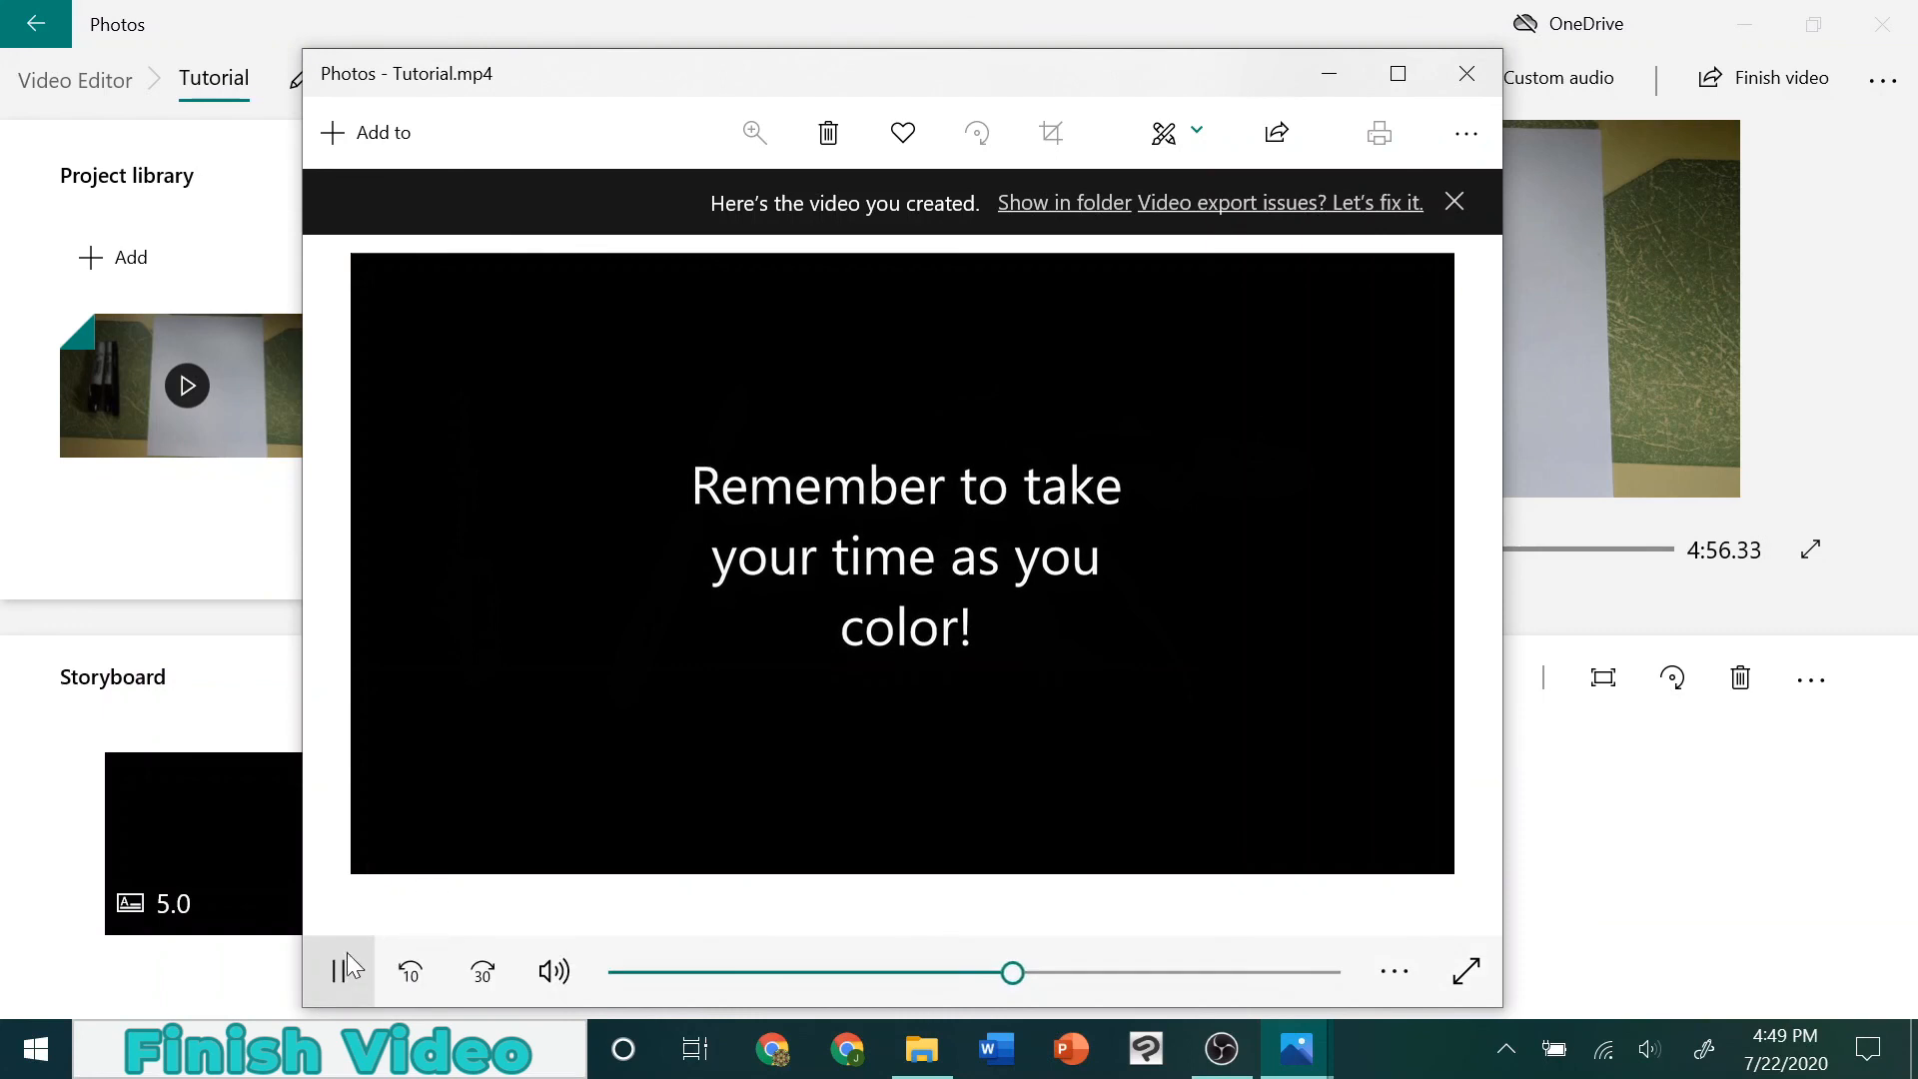
{"action": "left_click", "coordinate": [342, 971]}
{"action": "left_click_drag", "start_coordinate": [1017, 969], "coordinate": [1321, 972]}
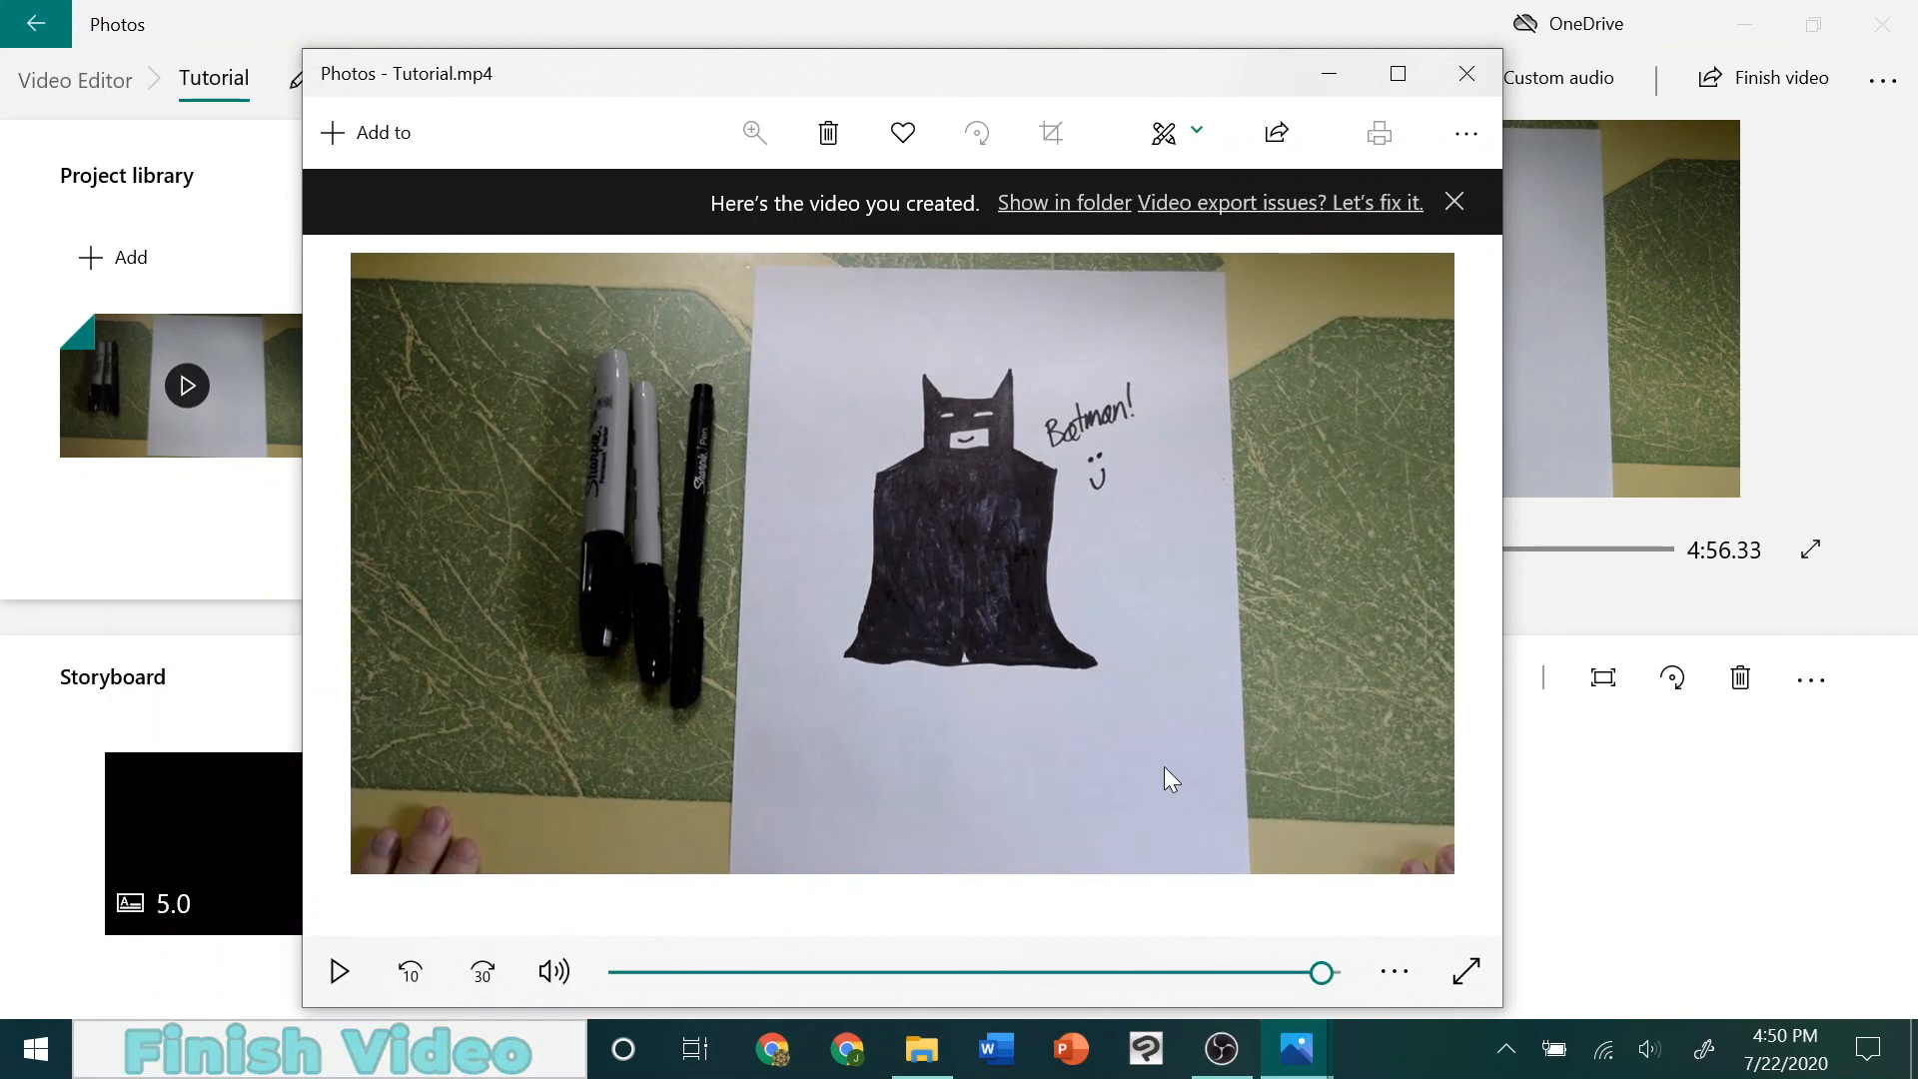